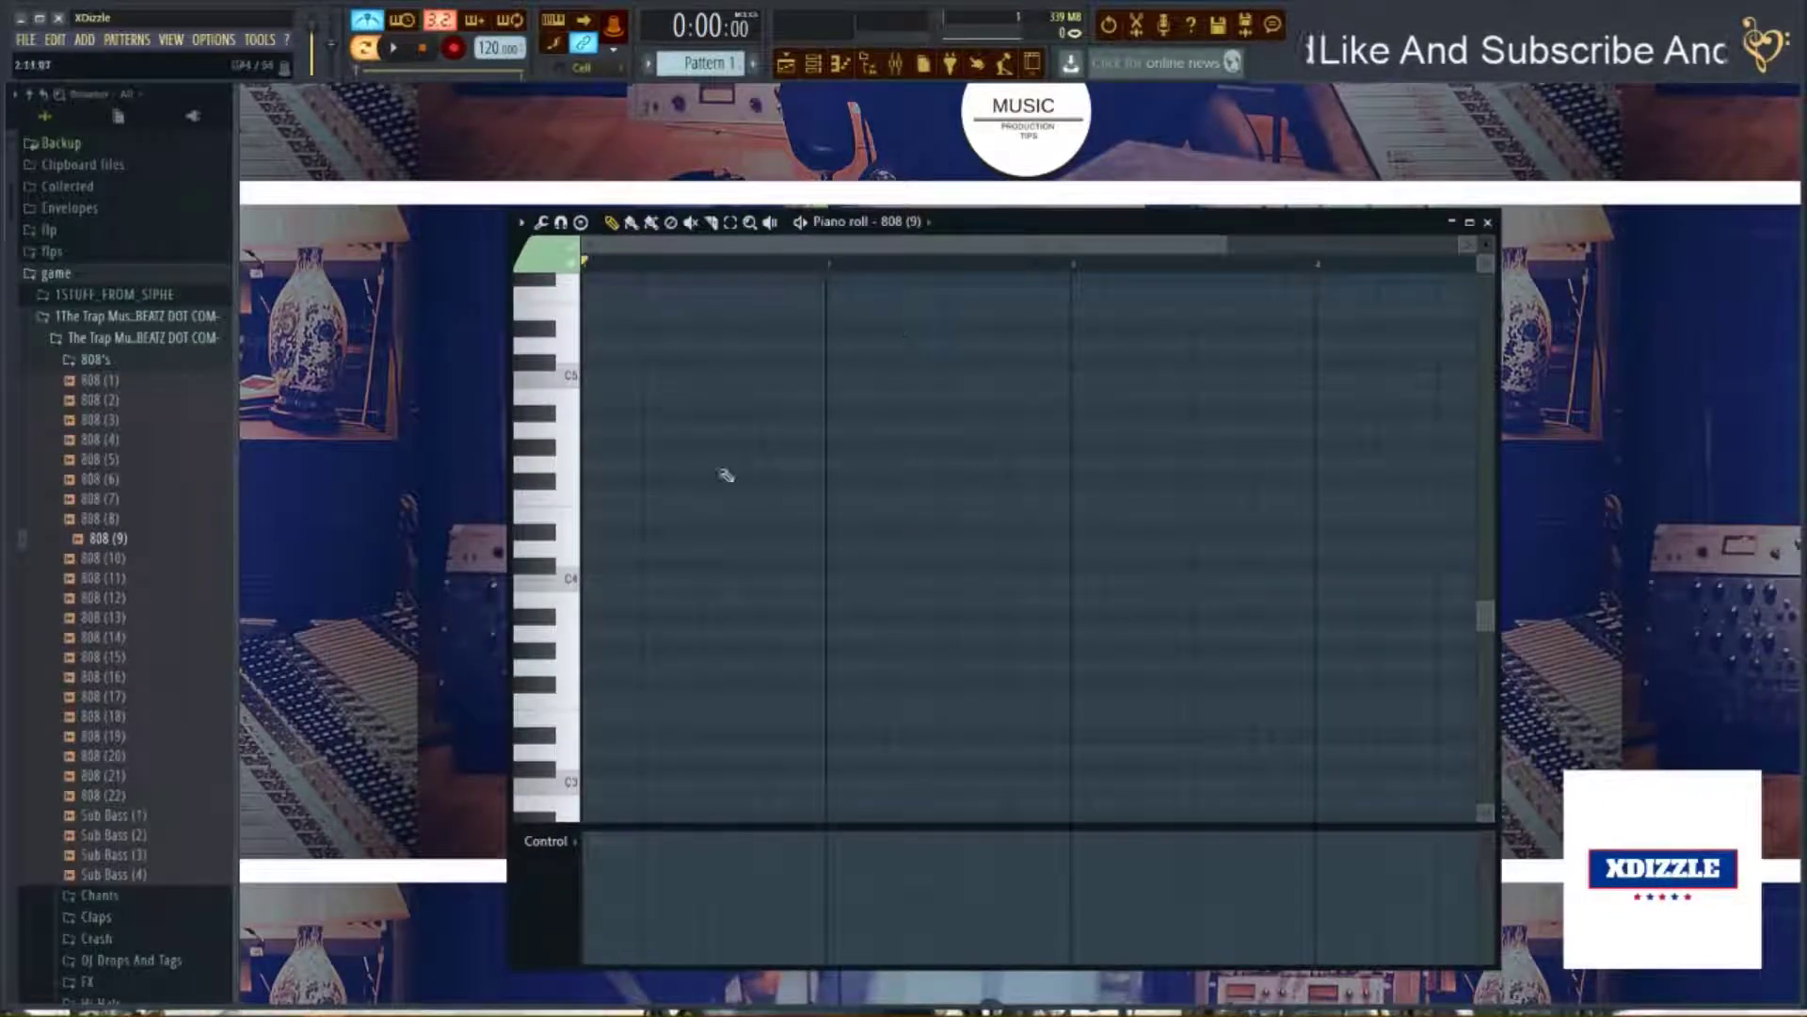
Draw three short descending 808 notes at A#4, F4 and C4 at the start of bar 1, checking with playback.
{"action": "left_click", "coordinate": [583, 548]}
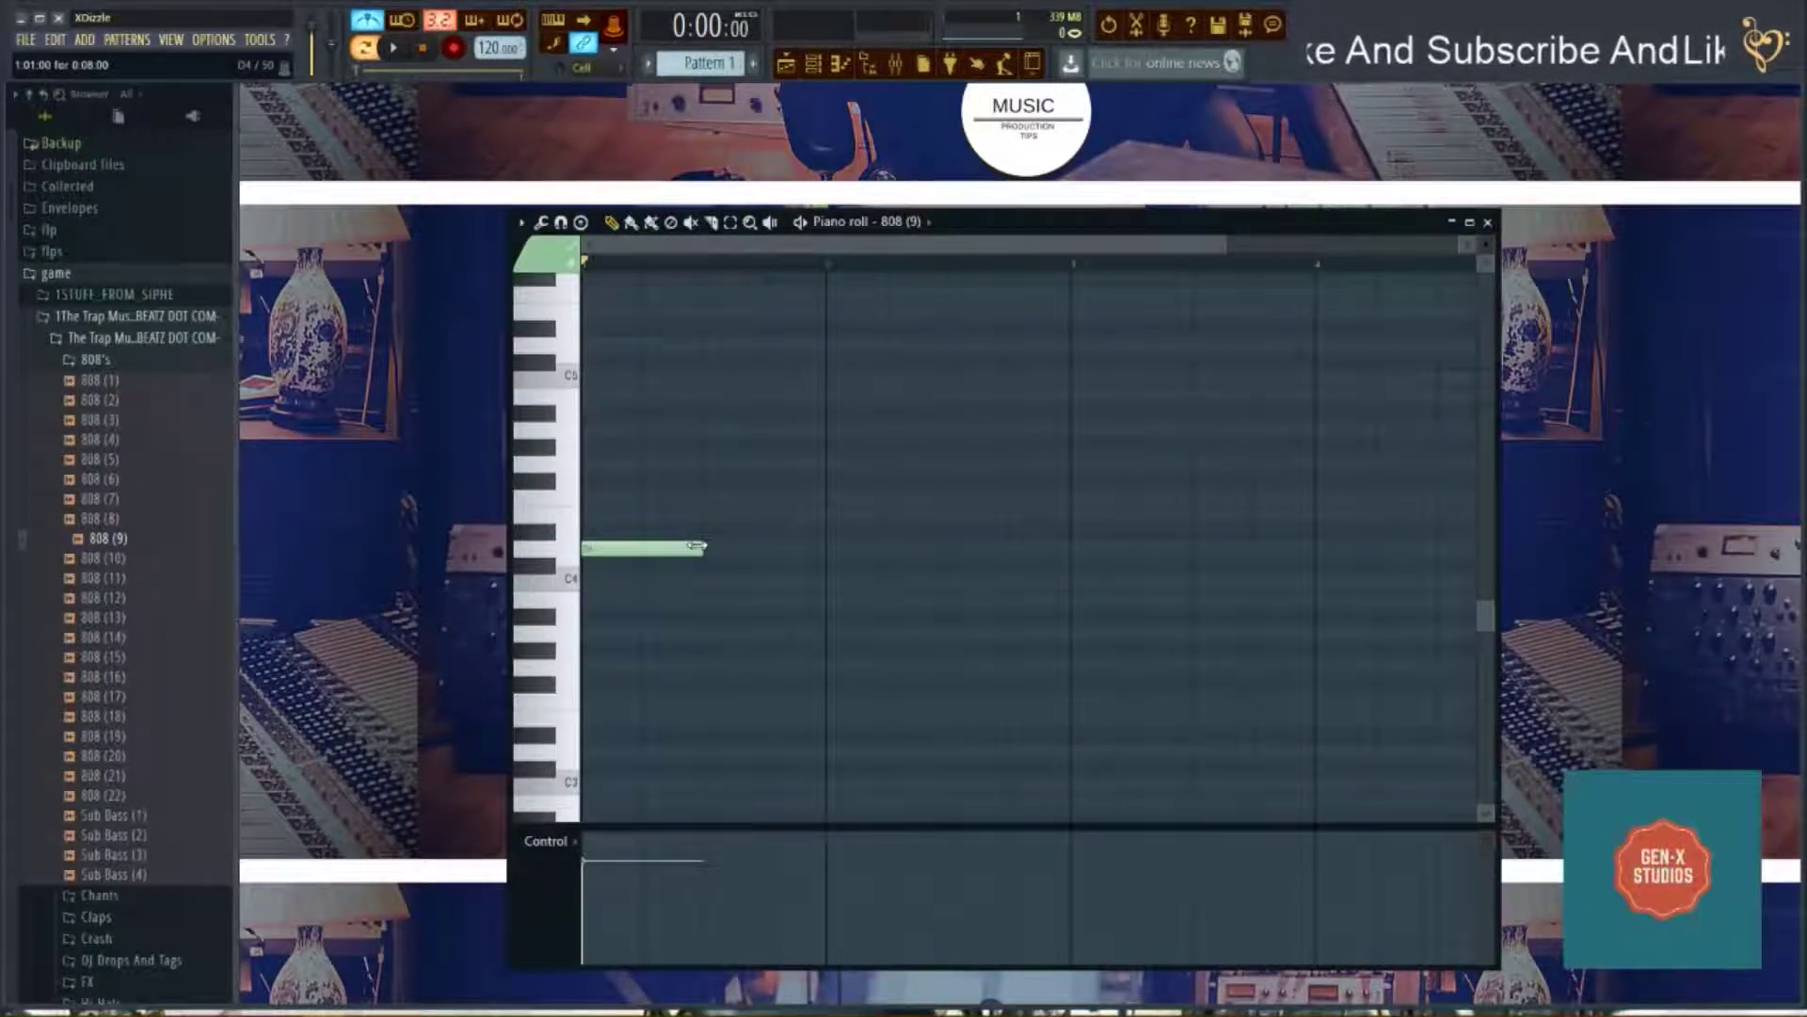
{"action": "key", "text": "space"}
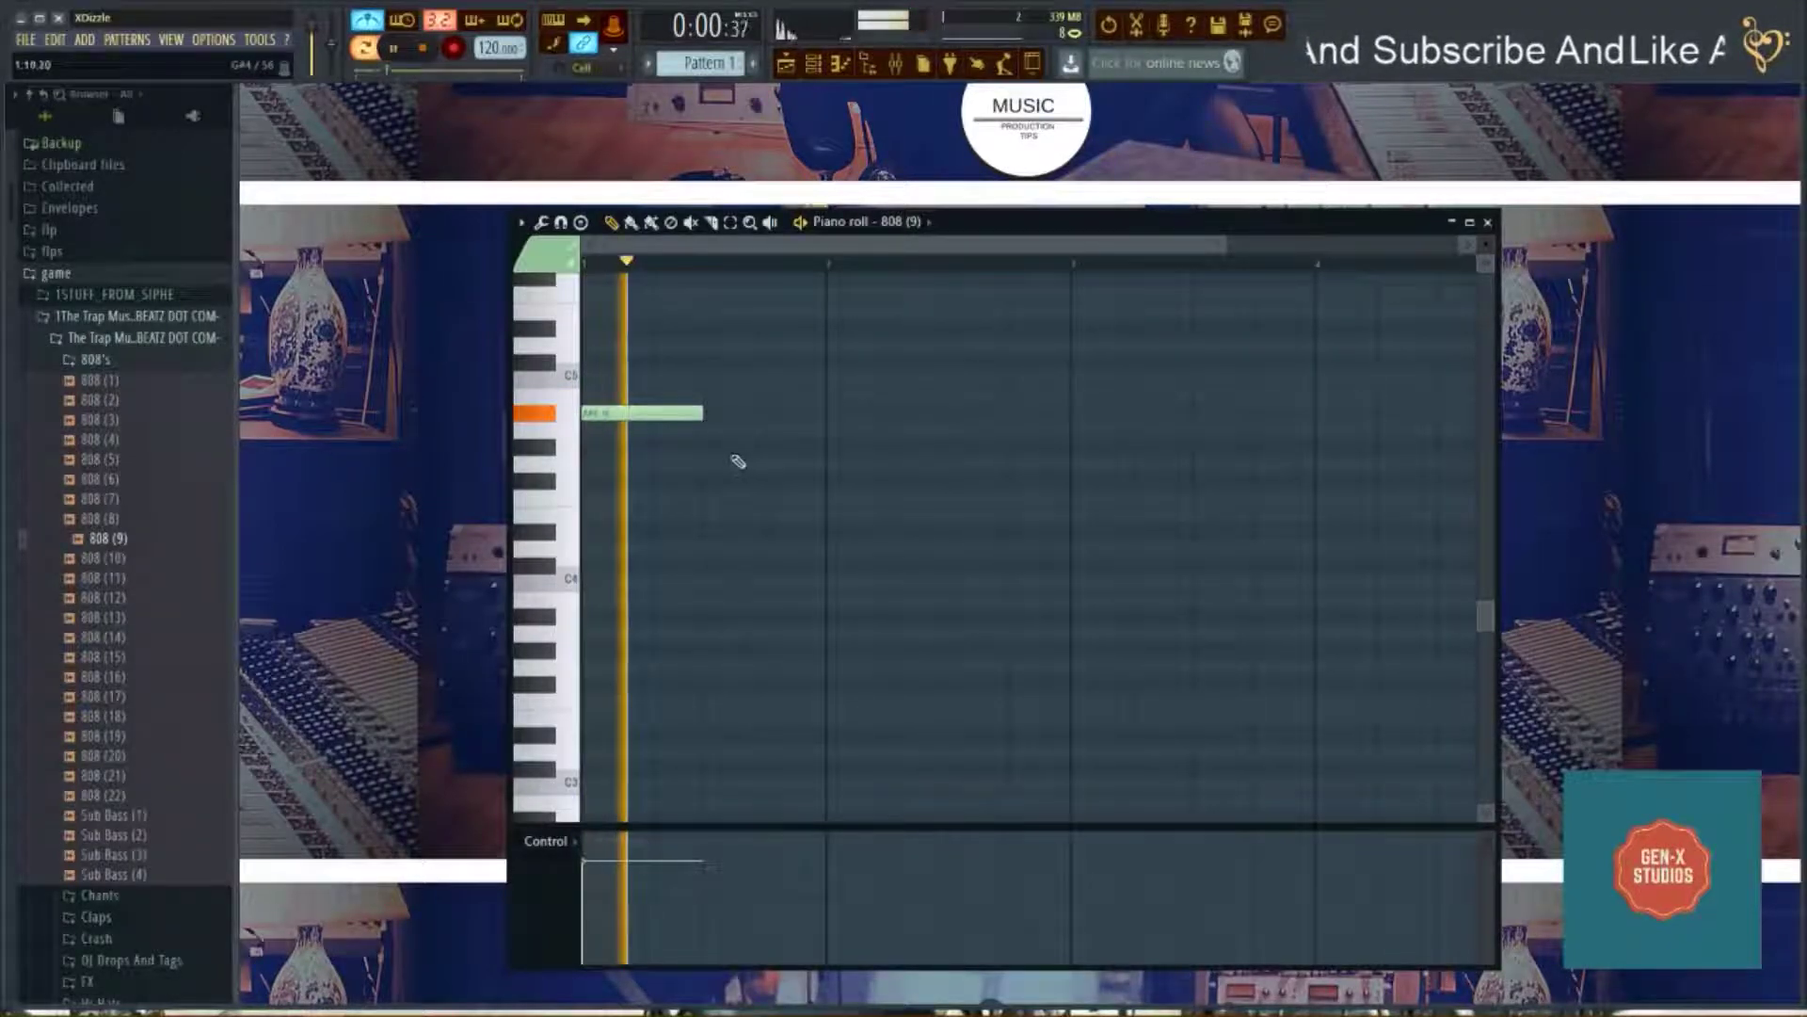
{"action": "key", "text": "space"}
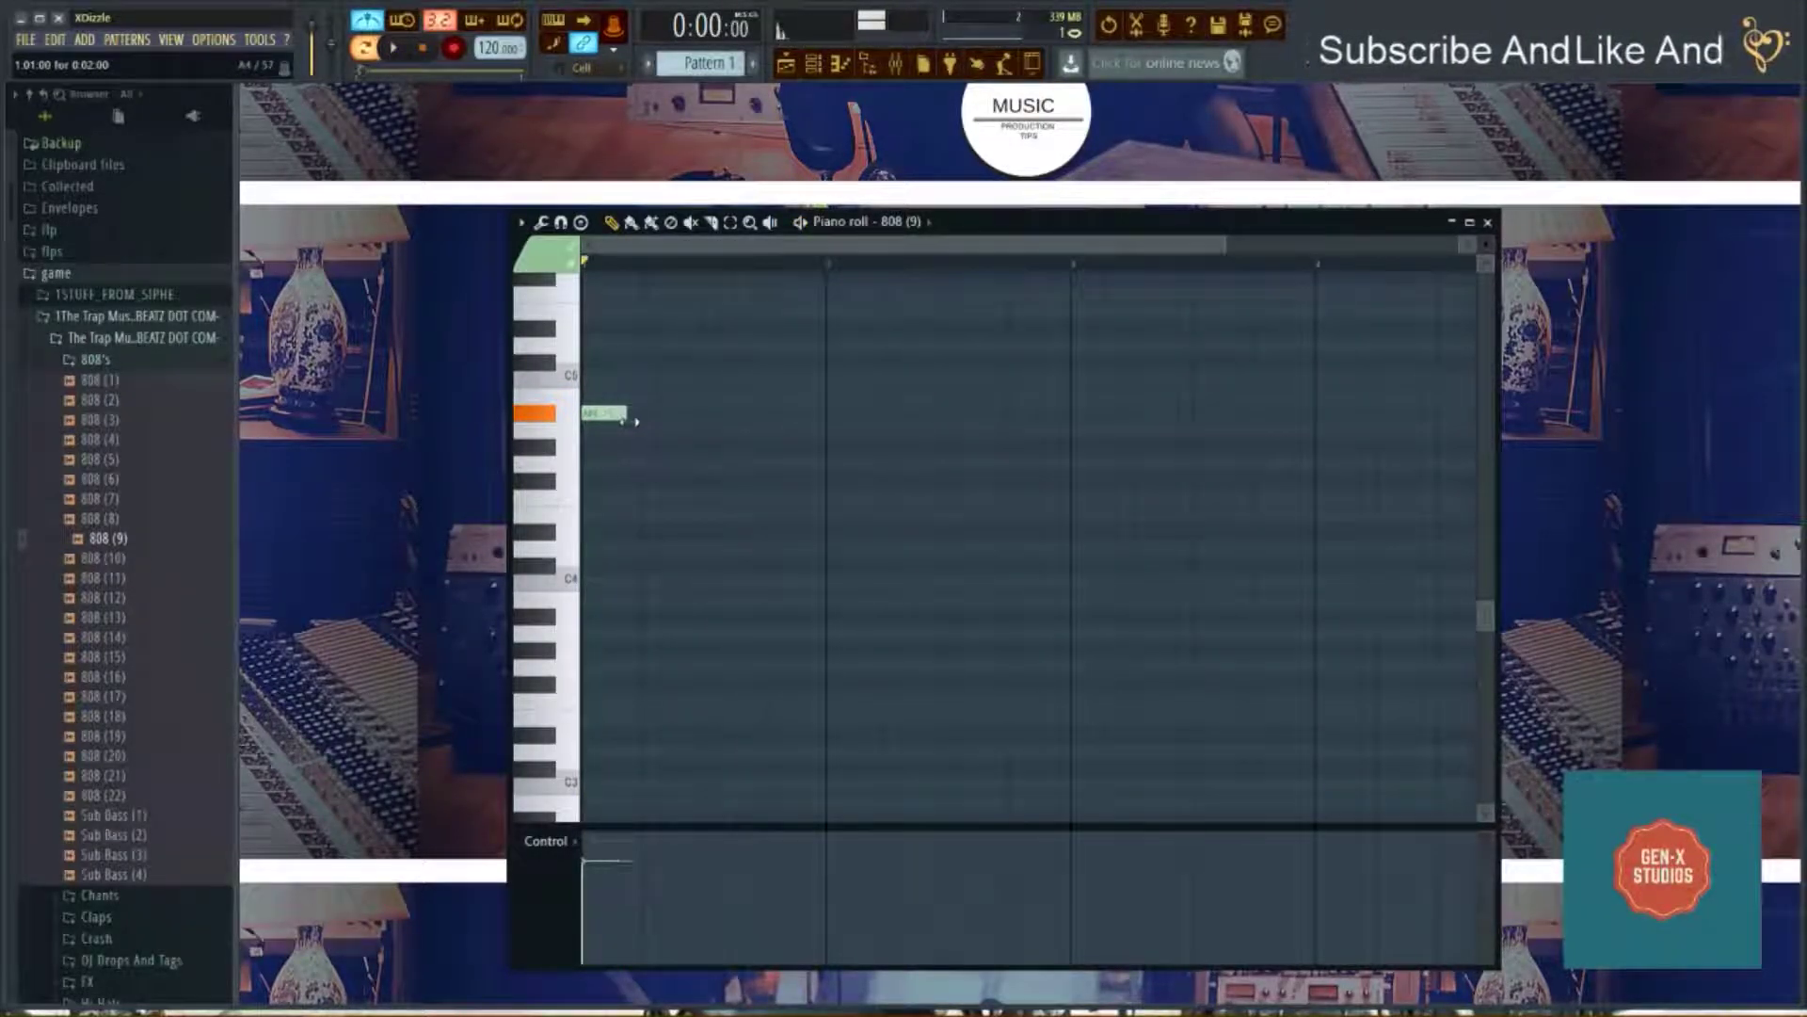
{"action": "key", "text": "space"}
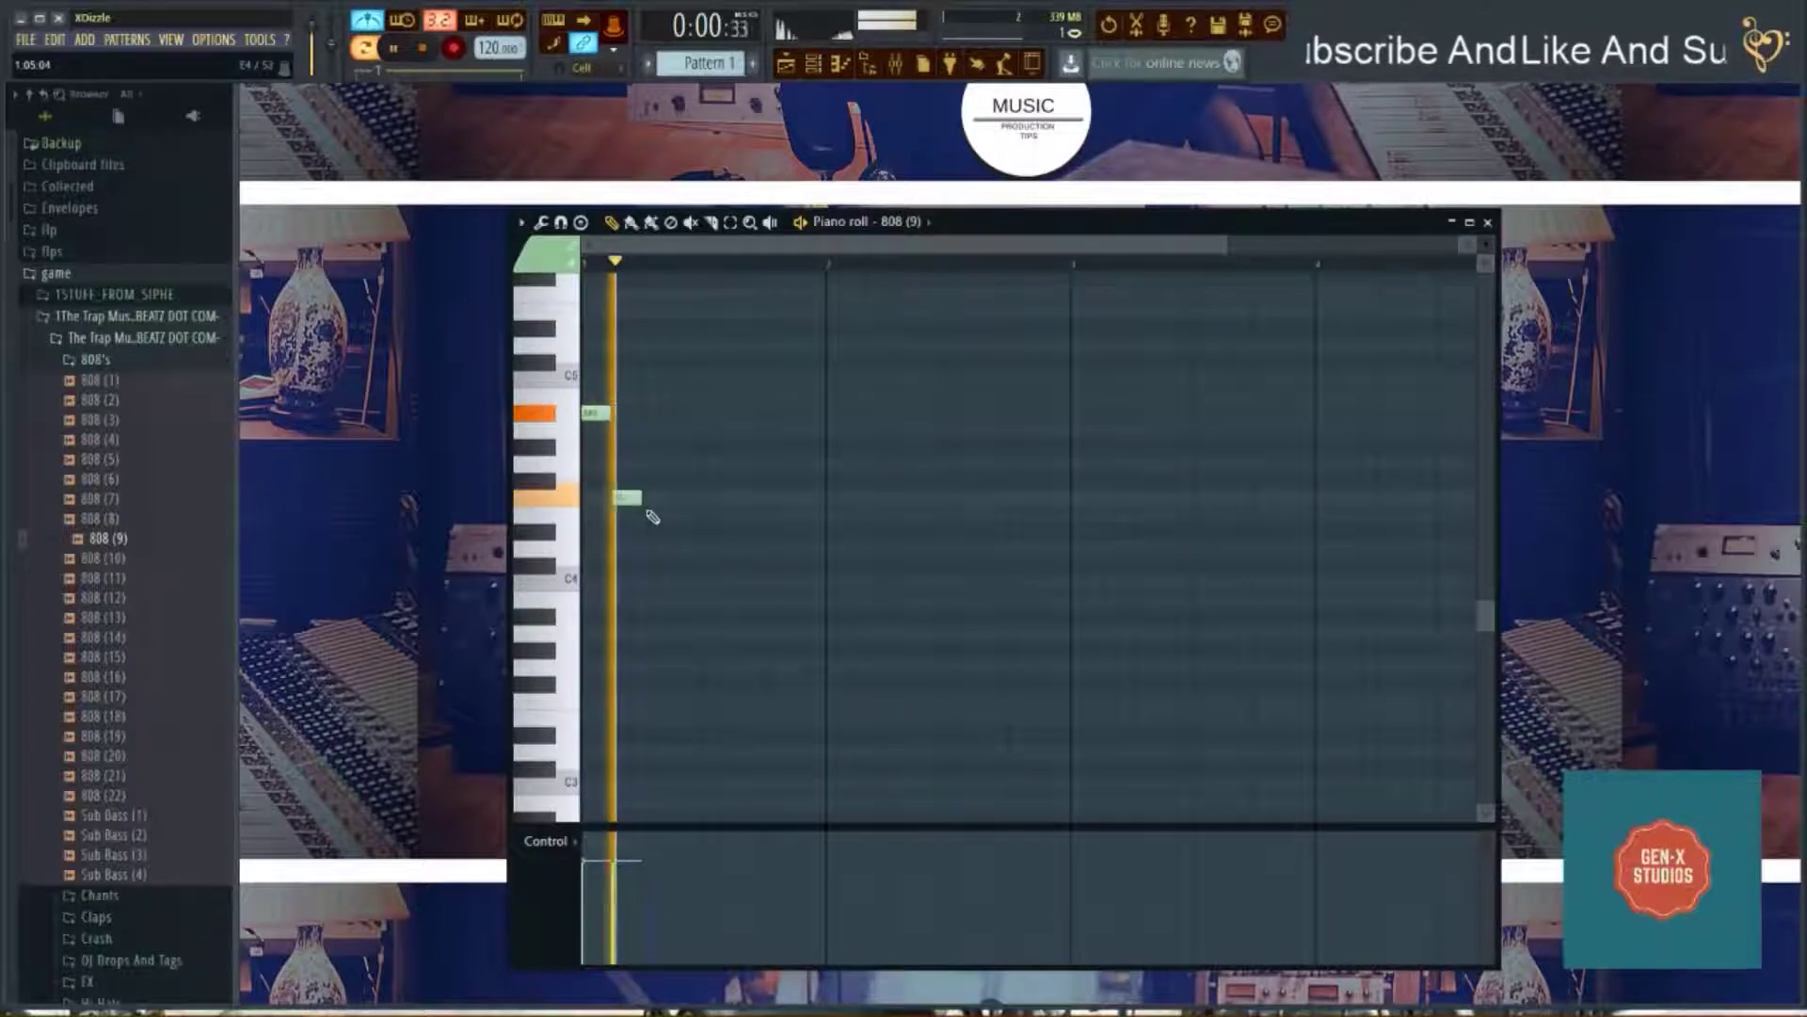
{"action": "left_click", "coordinate": [649, 582]}
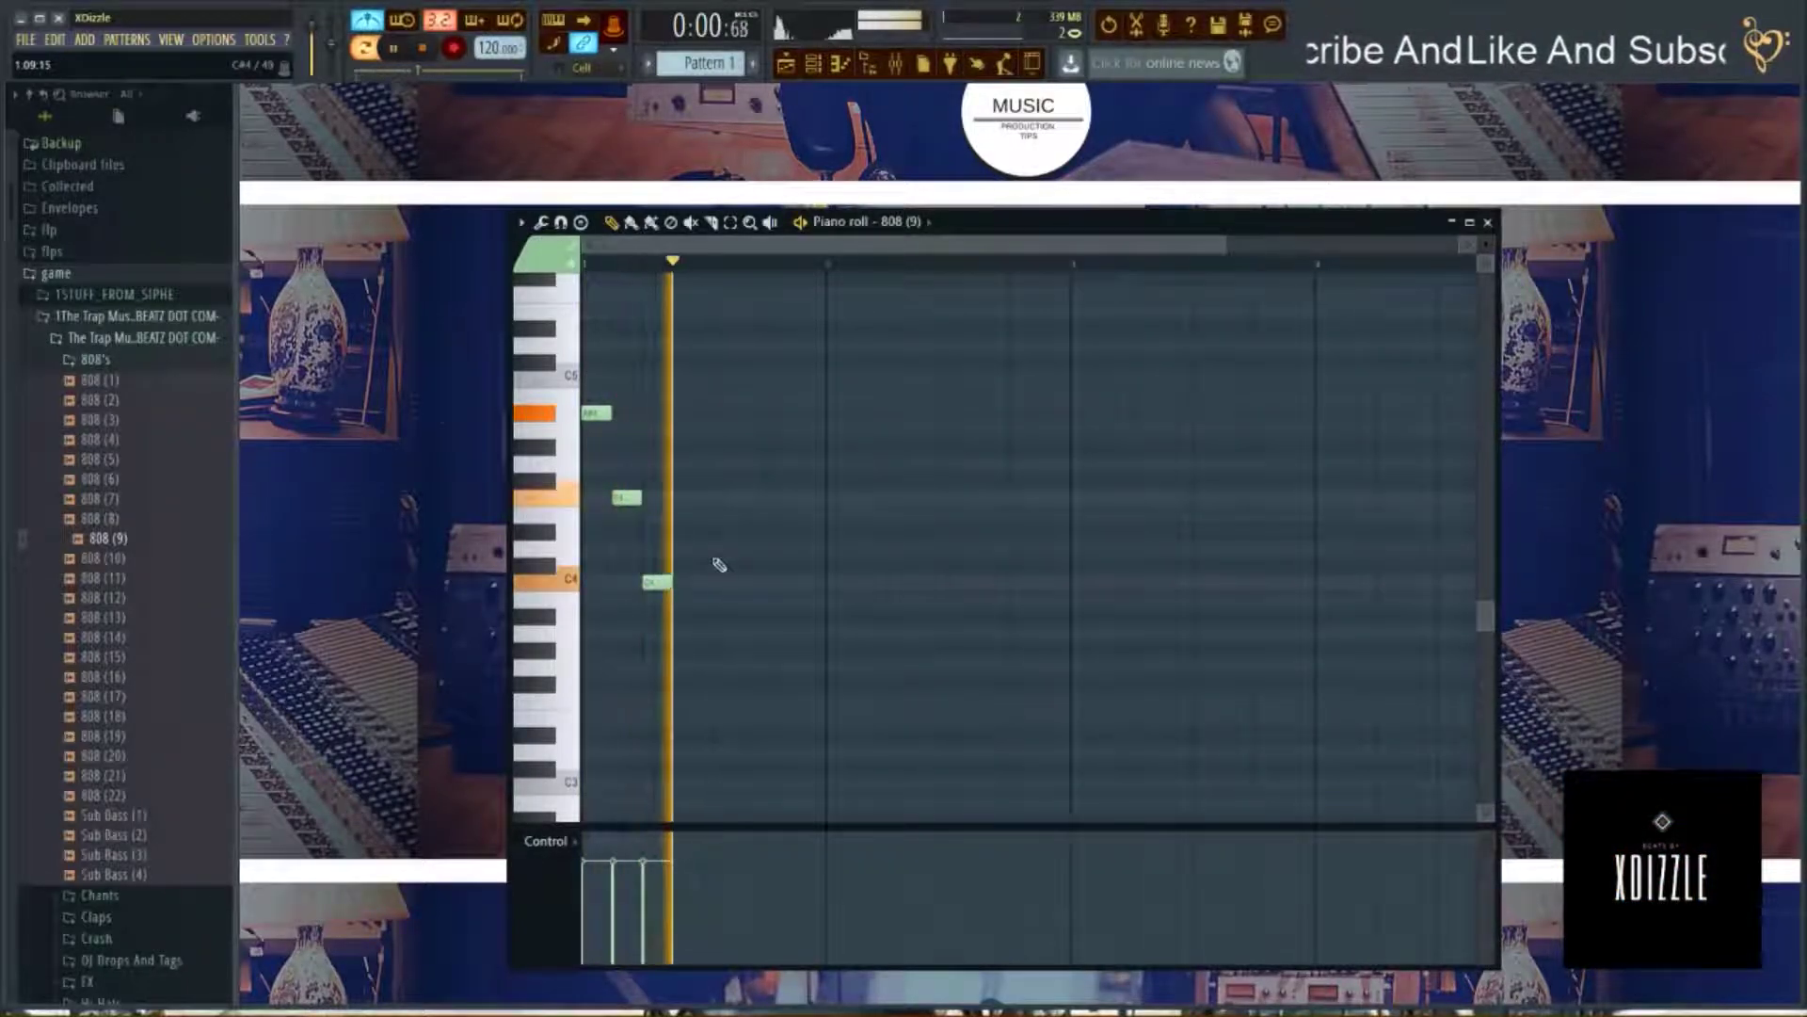
Open the 808 (9) channel's miscellaneous functions to check its Cut and Cut by group settings, and return to the piano roll.
{"action": "left_click_drag", "start_coordinate": [960, 234], "coordinate": [988, 357]}
{"action": "left_click_drag", "start_coordinate": [1090, 336], "coordinate": [1048, 221]}
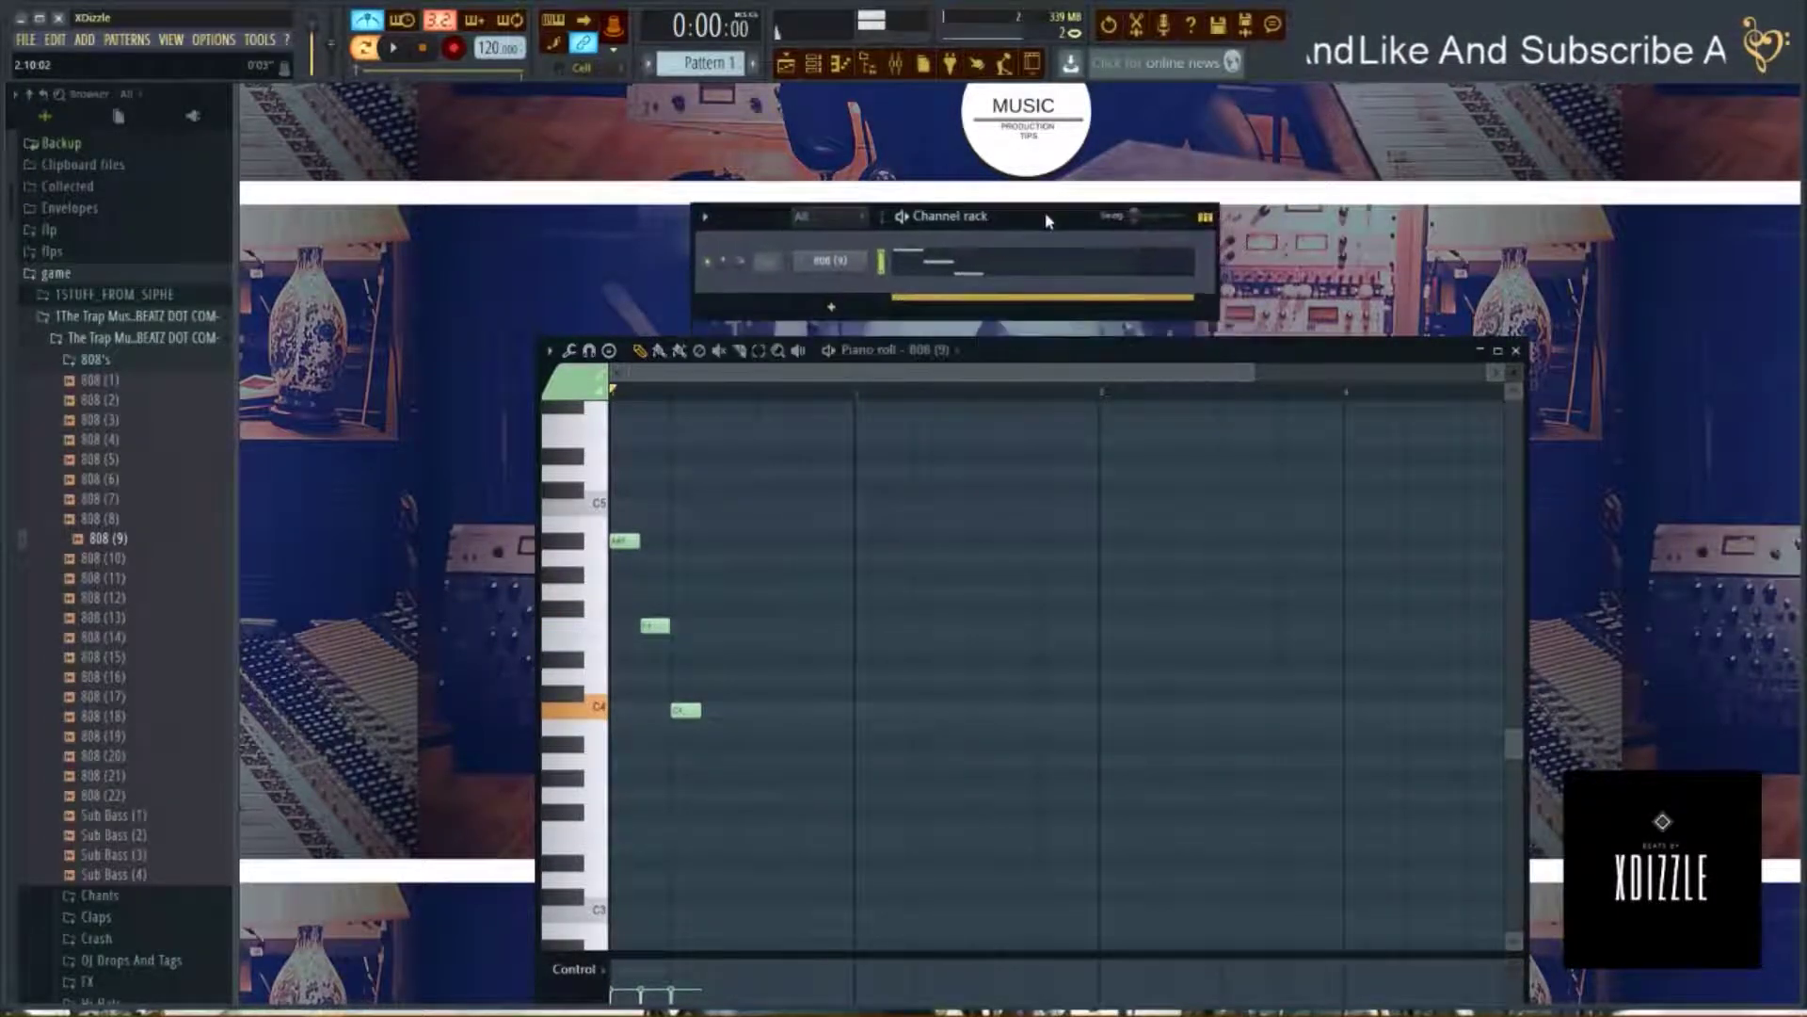
{"action": "left_click", "coordinate": [874, 269]}
{"action": "left_click_drag", "start_coordinate": [626, 306], "coordinate": [1018, 268]}
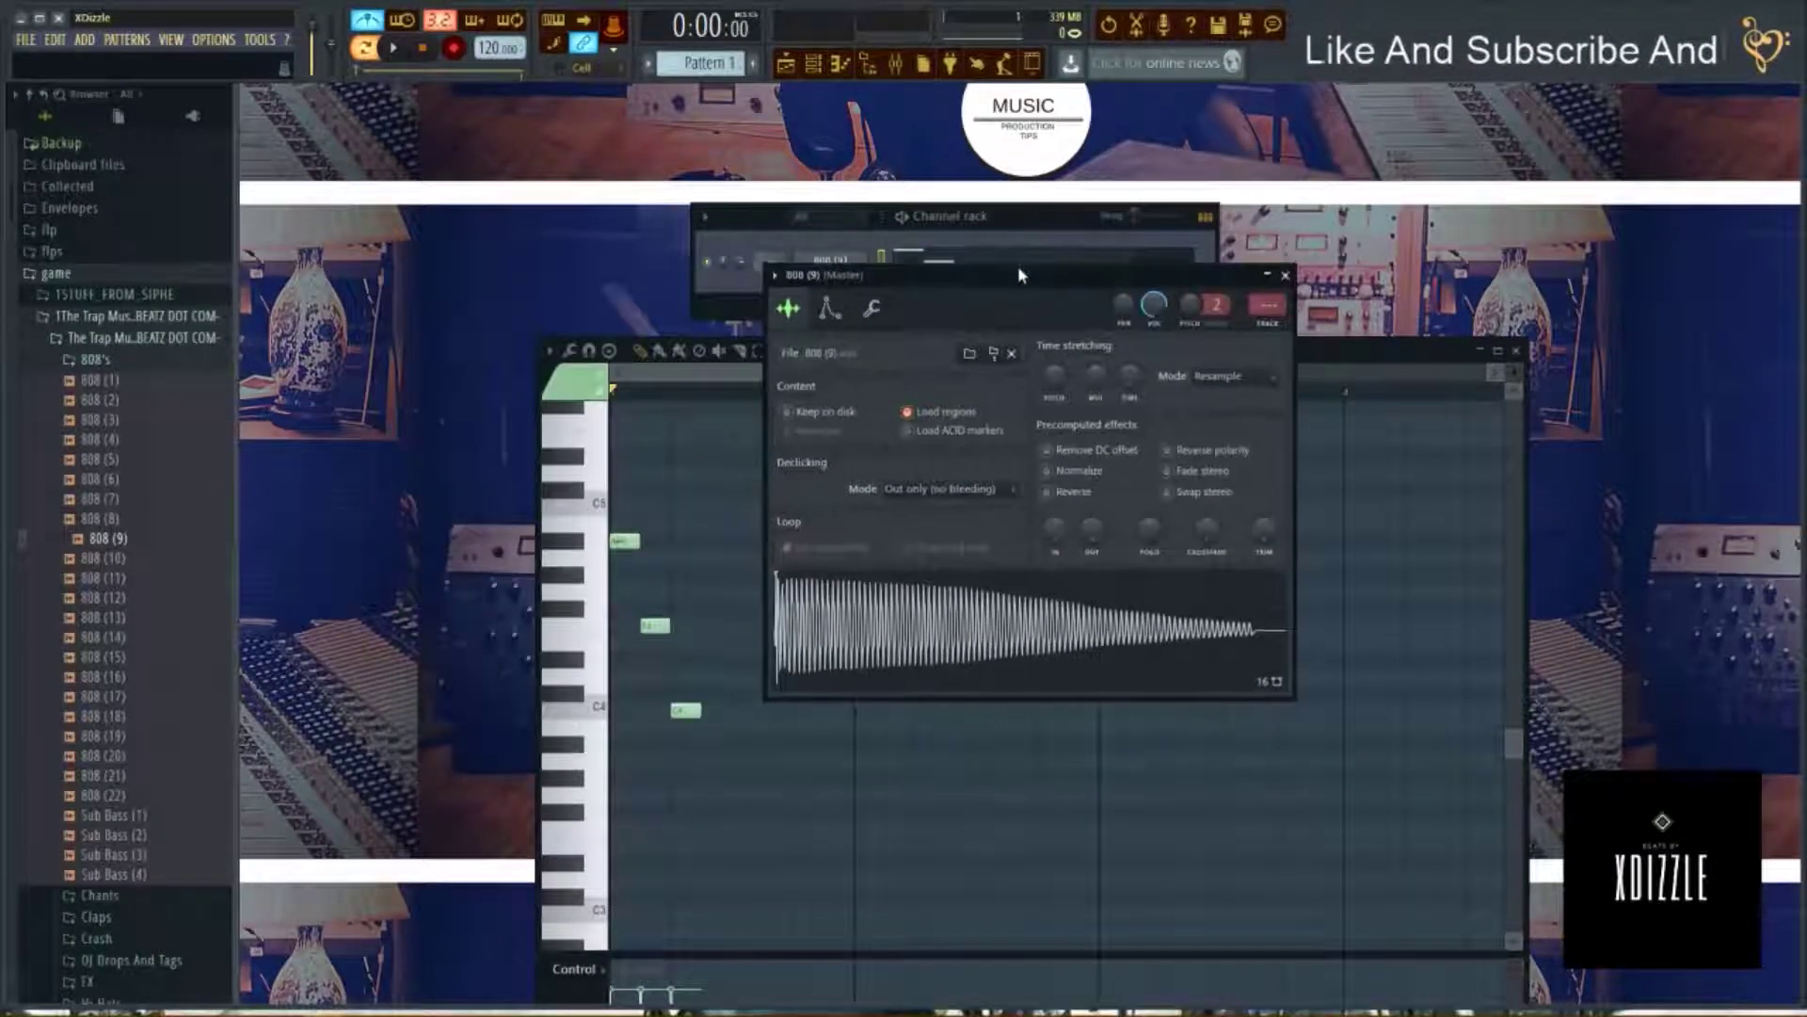
{"action": "left_click_drag", "start_coordinate": [906, 275], "coordinate": [912, 316]}
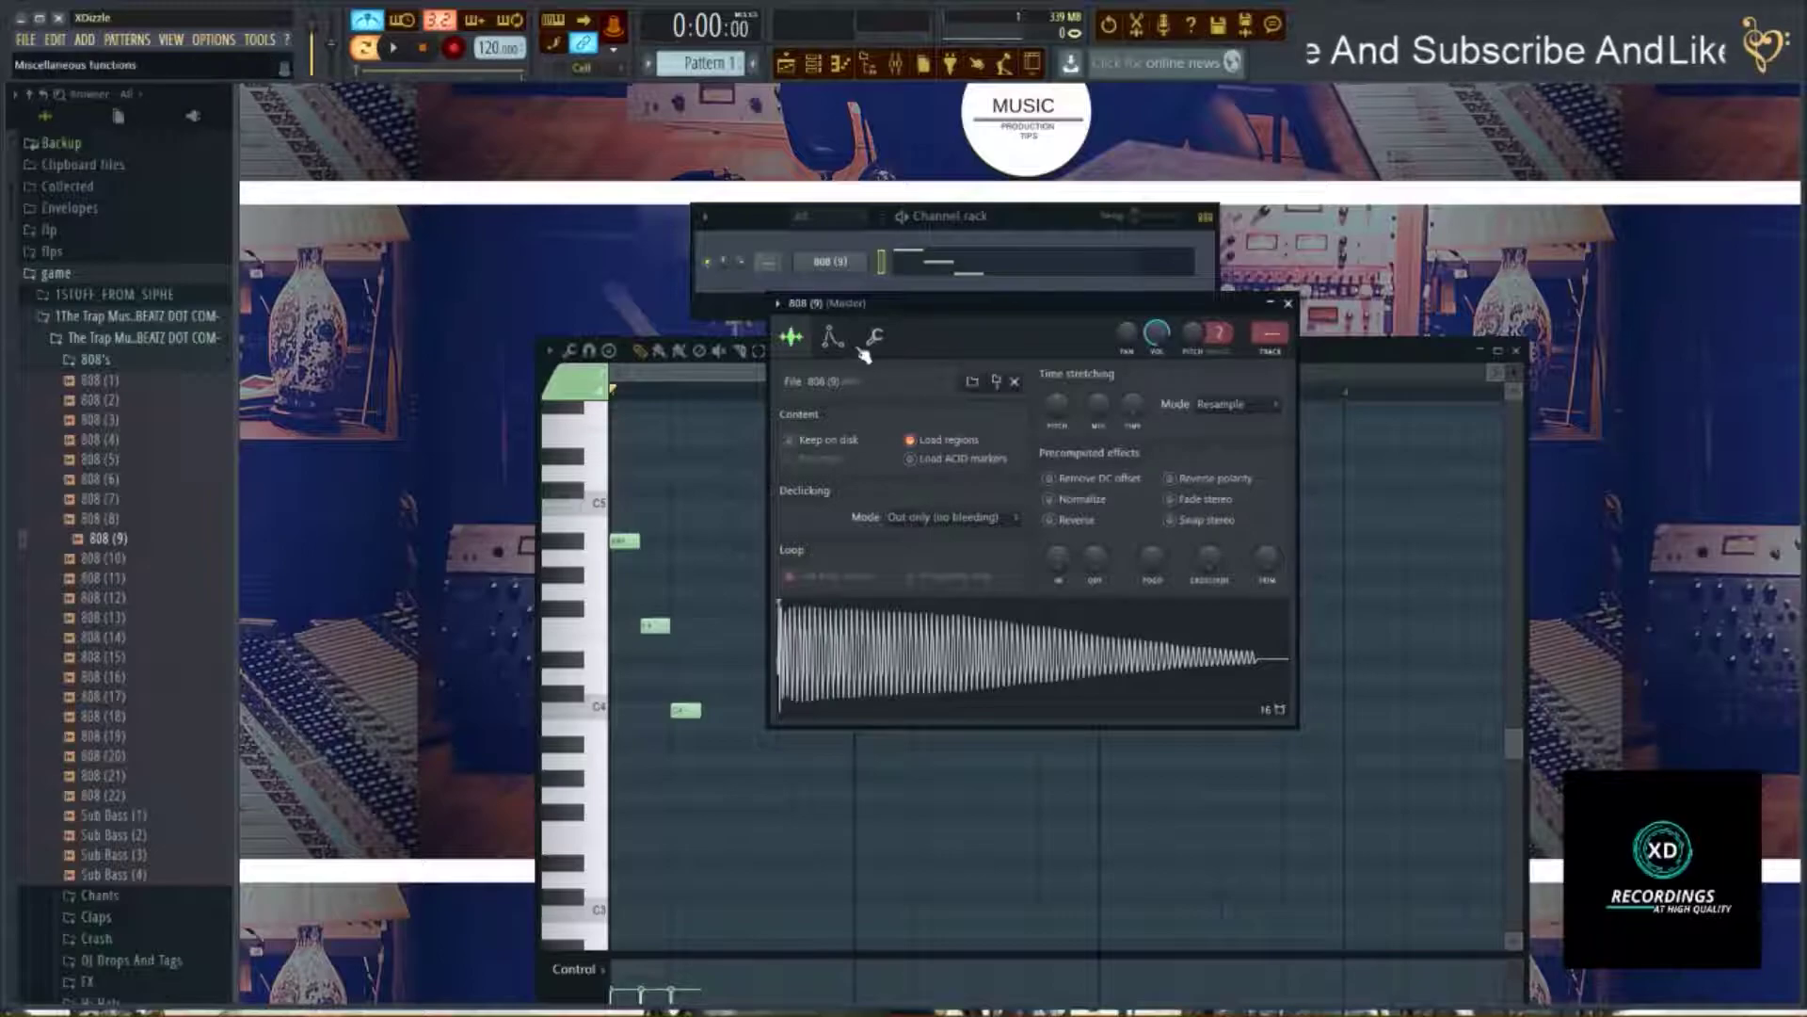
{"action": "left_click", "coordinate": [875, 338]}
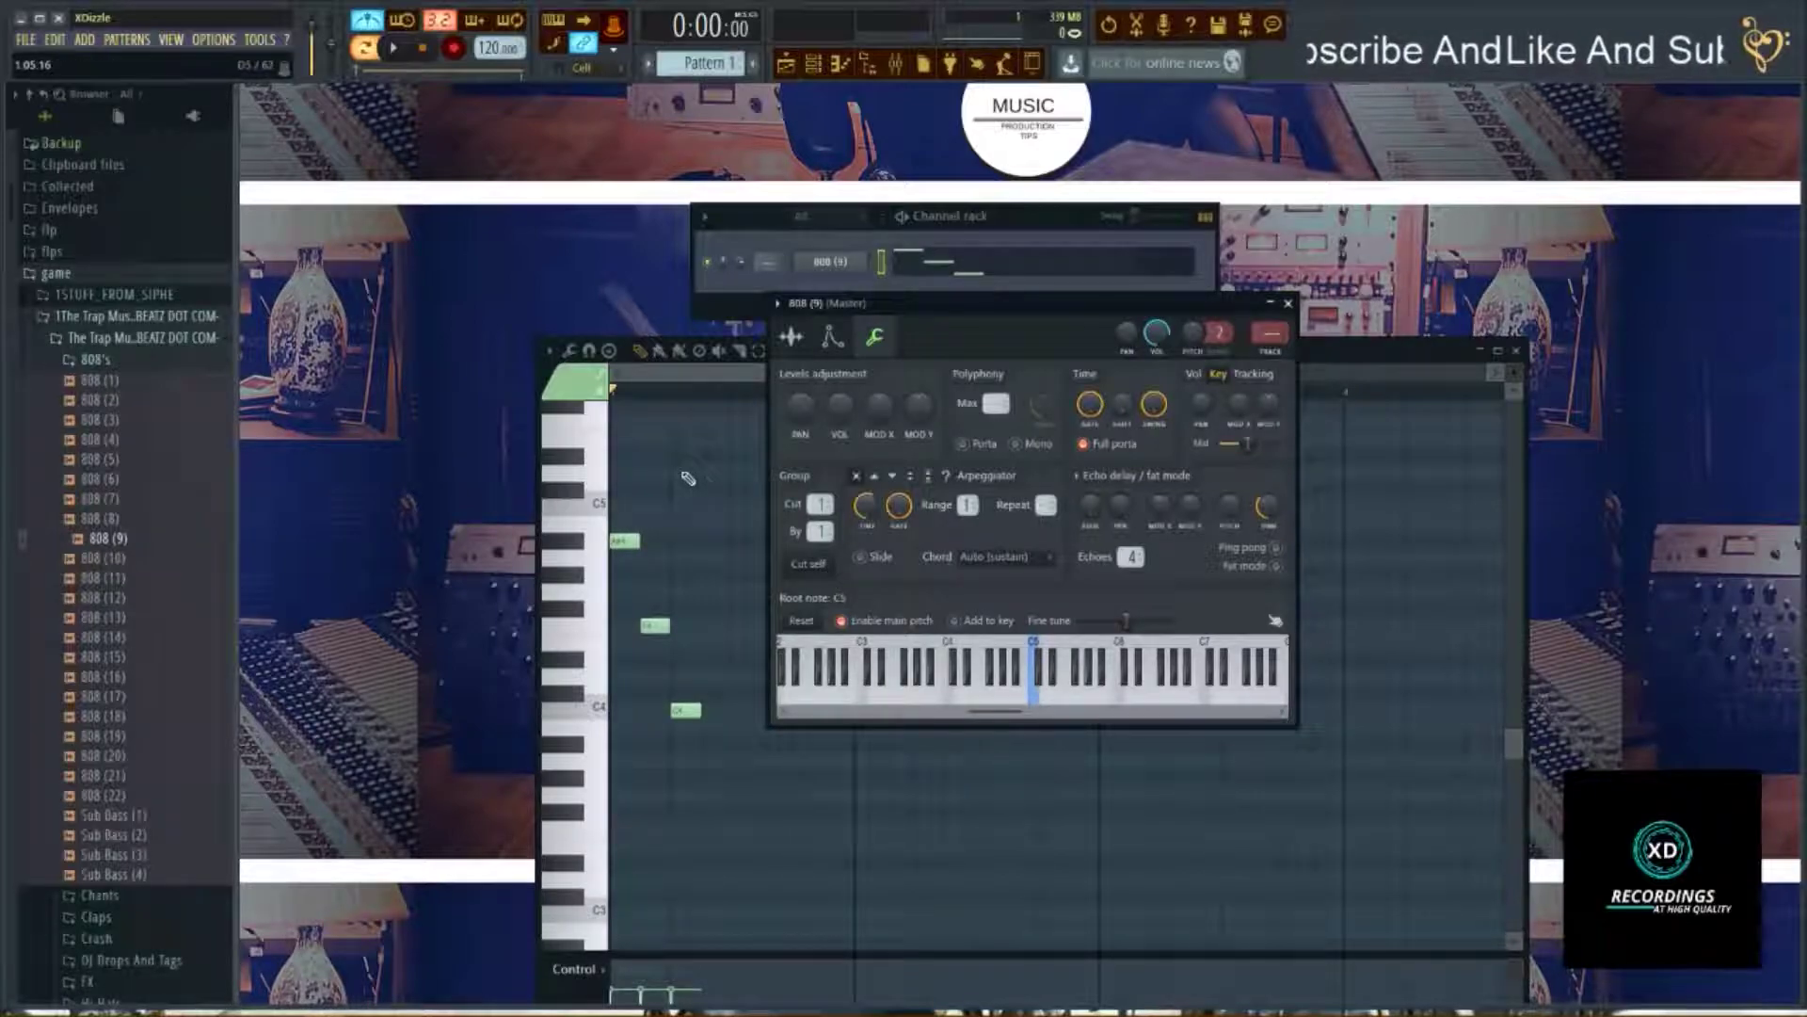
{"action": "left_click", "coordinate": [714, 378]}
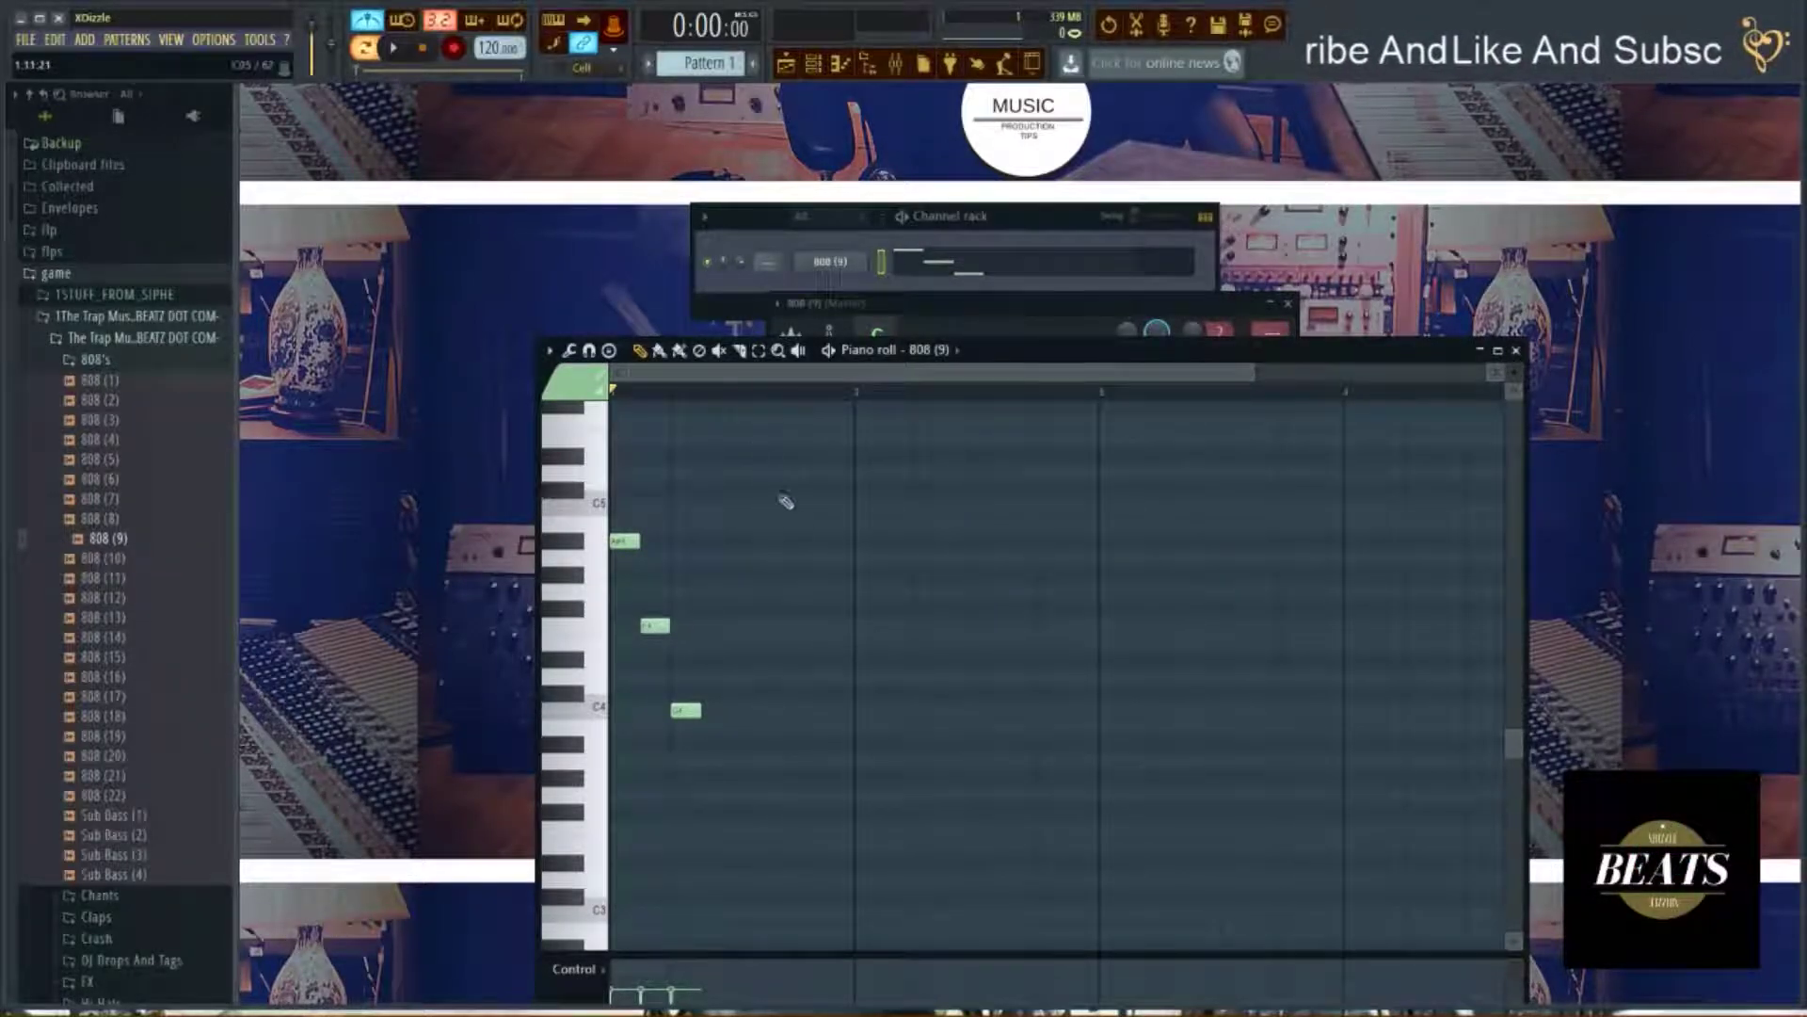
Raise the third 808 note to D4 and play the pattern to hear the change.
{"action": "left_click_drag", "start_coordinate": [1024, 364], "coordinate": [1014, 291]}
{"action": "key", "text": "space"}
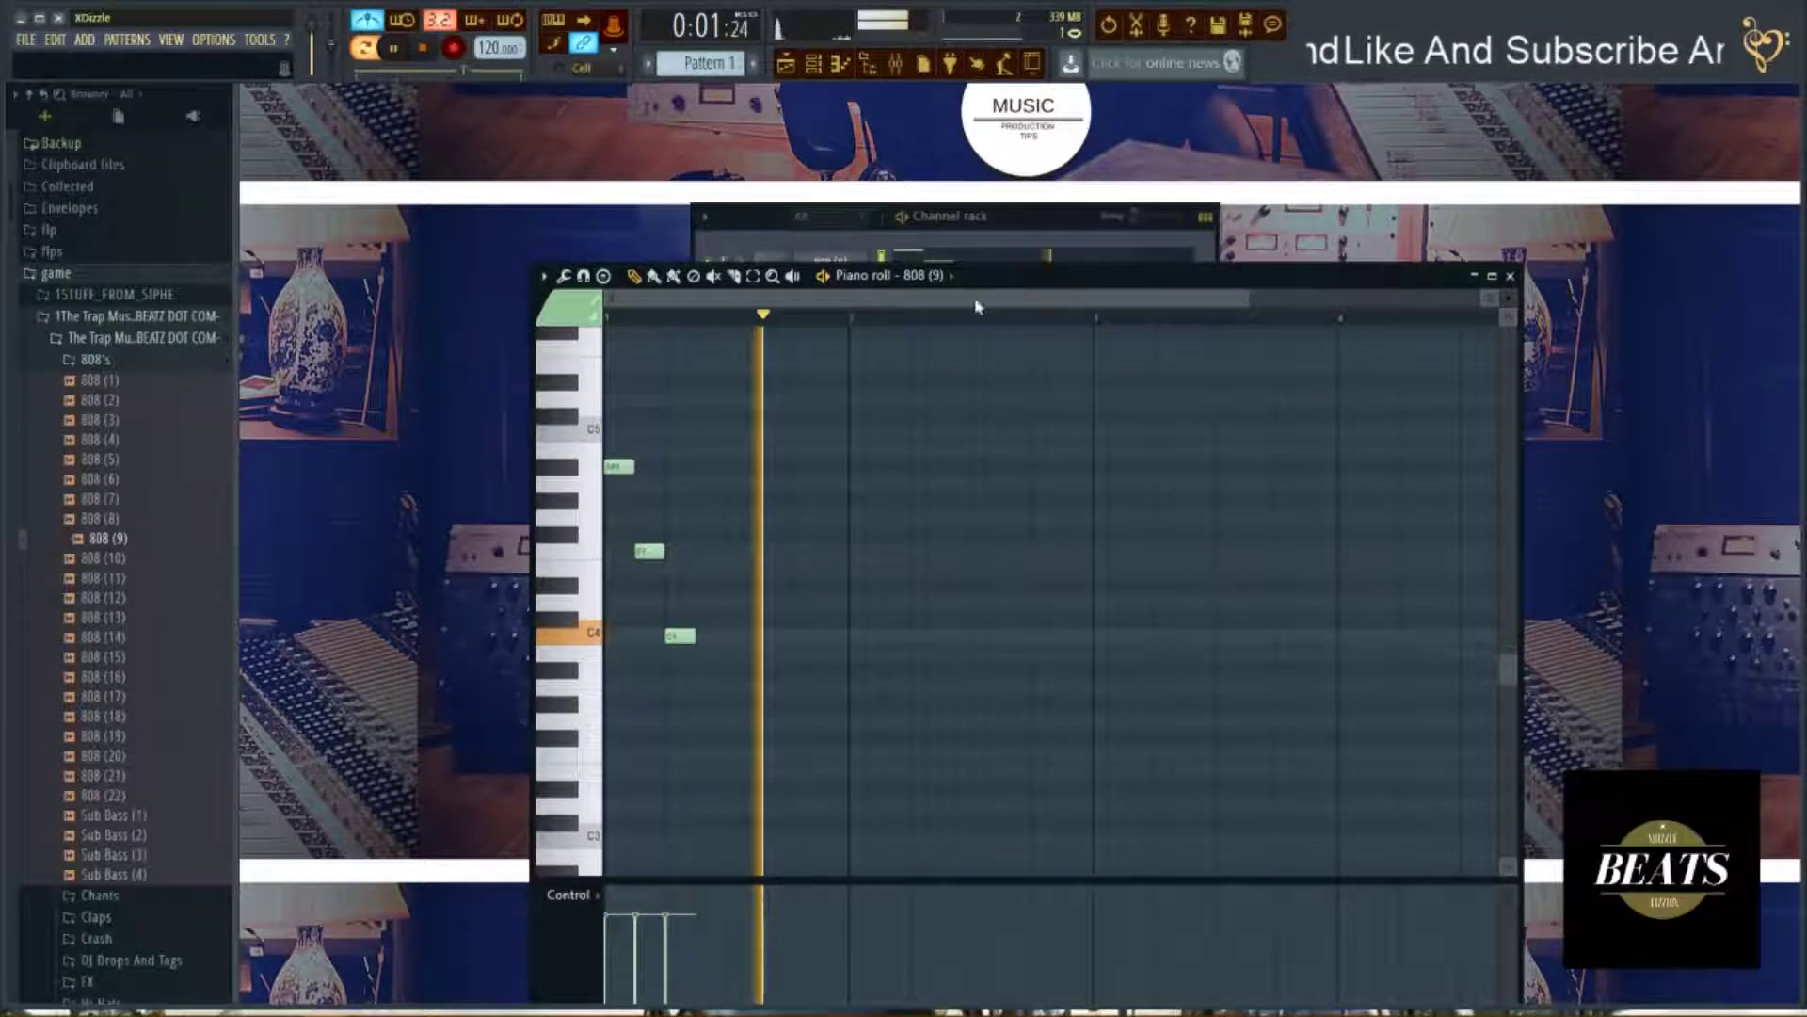
{"action": "key", "text": "space"}
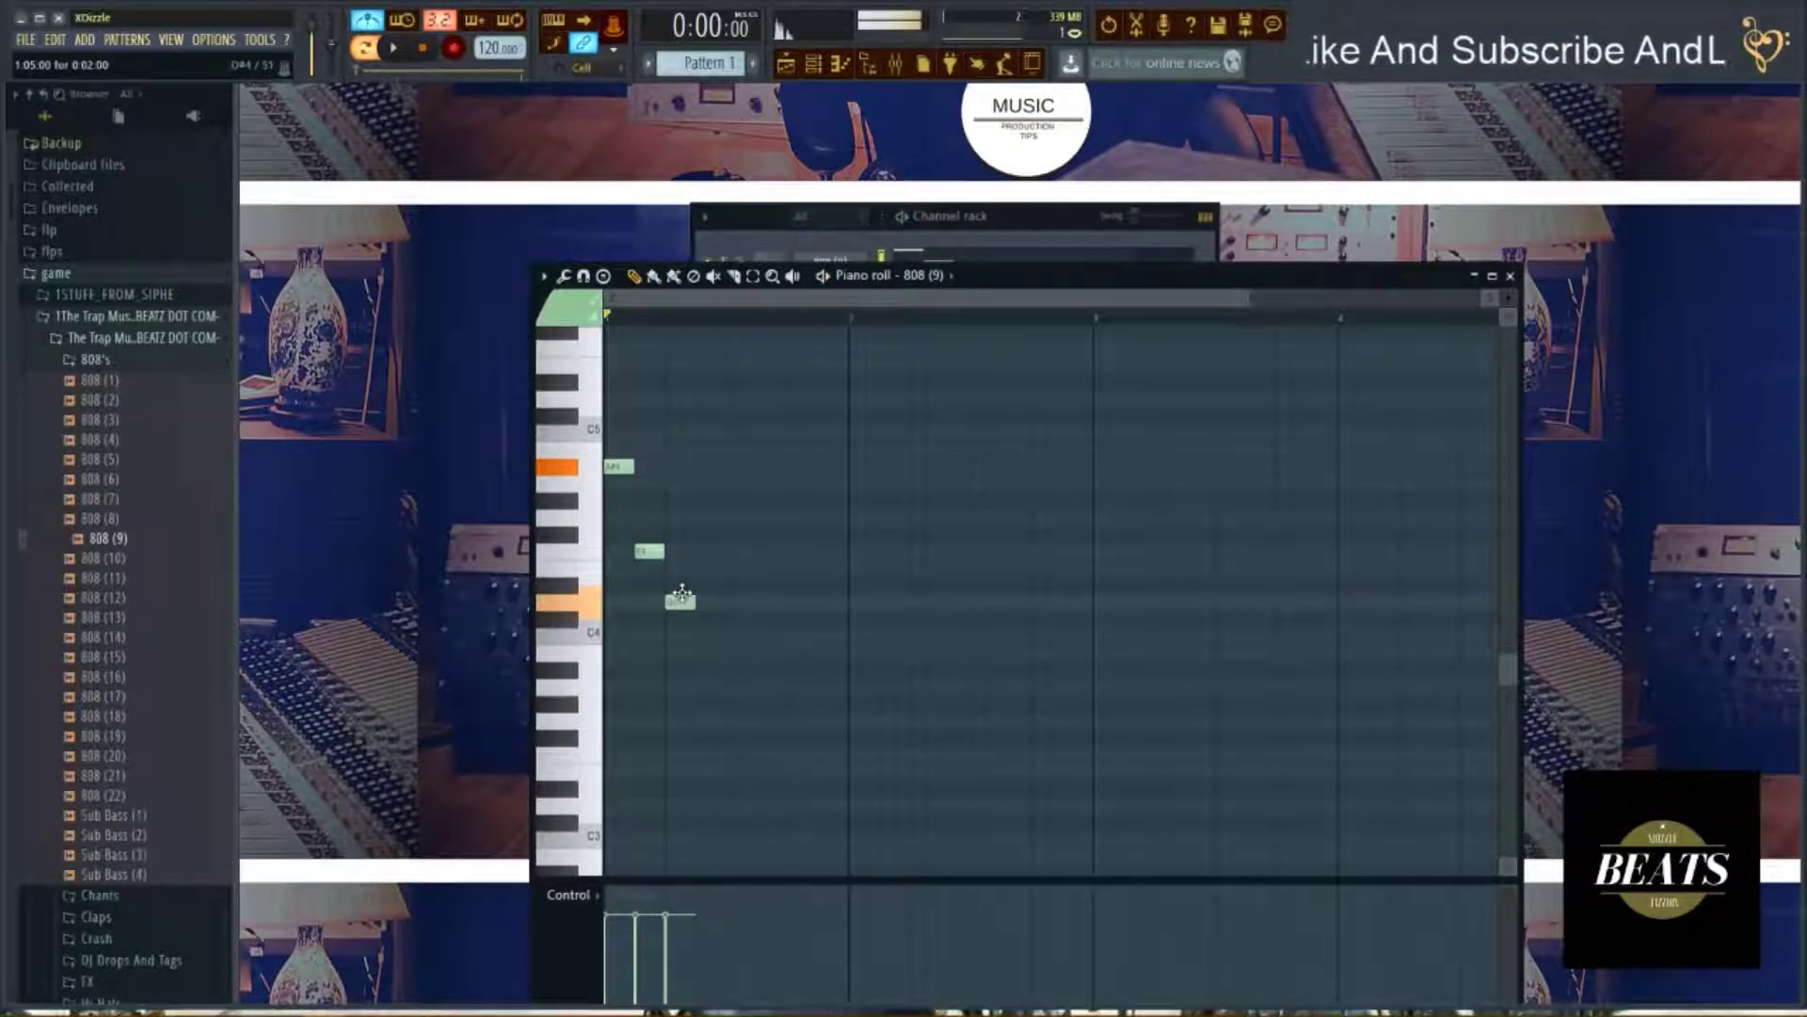
{"action": "key", "text": "space"}
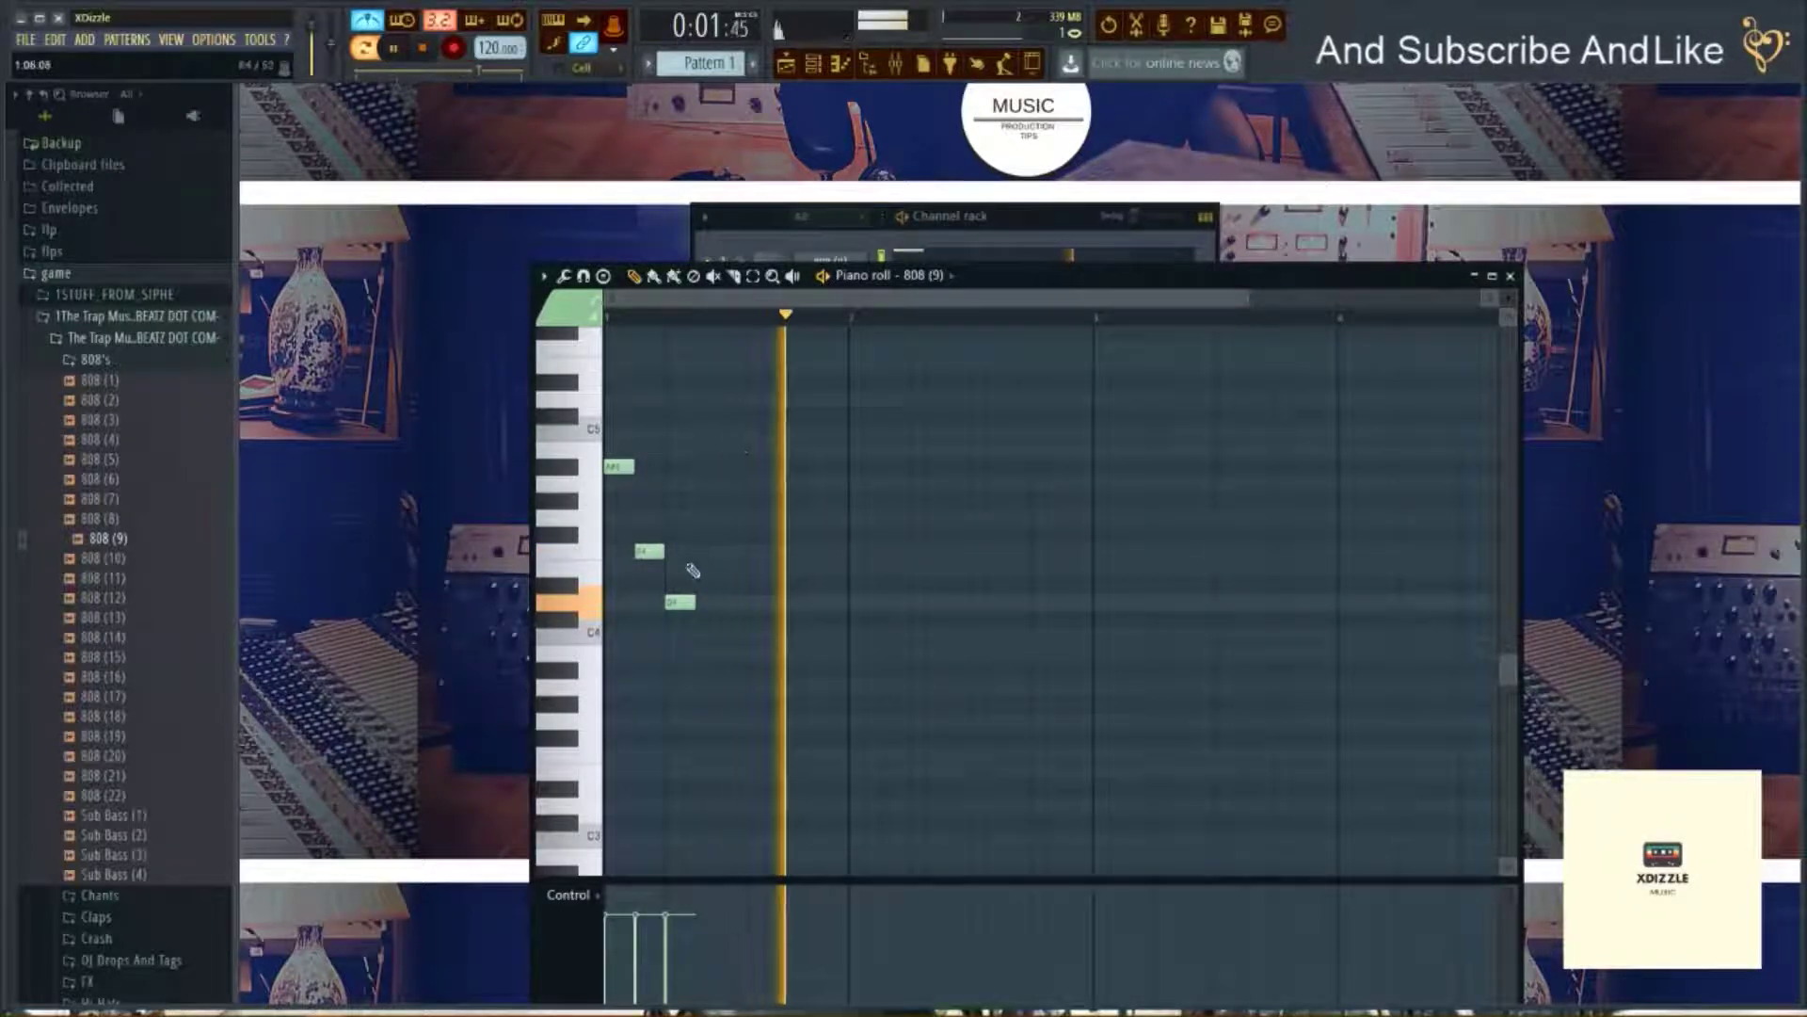
{"action": "key", "text": "space"}
Draw two adjoining A#4 notes, four and six steps long, starting late in bar 1 and running into bar 2.
{"action": "left_click", "coordinate": [731, 468]}
{"action": "left_click_drag", "start_coordinate": [757, 468], "coordinate": [833, 468]}
{"action": "key", "text": "space"}
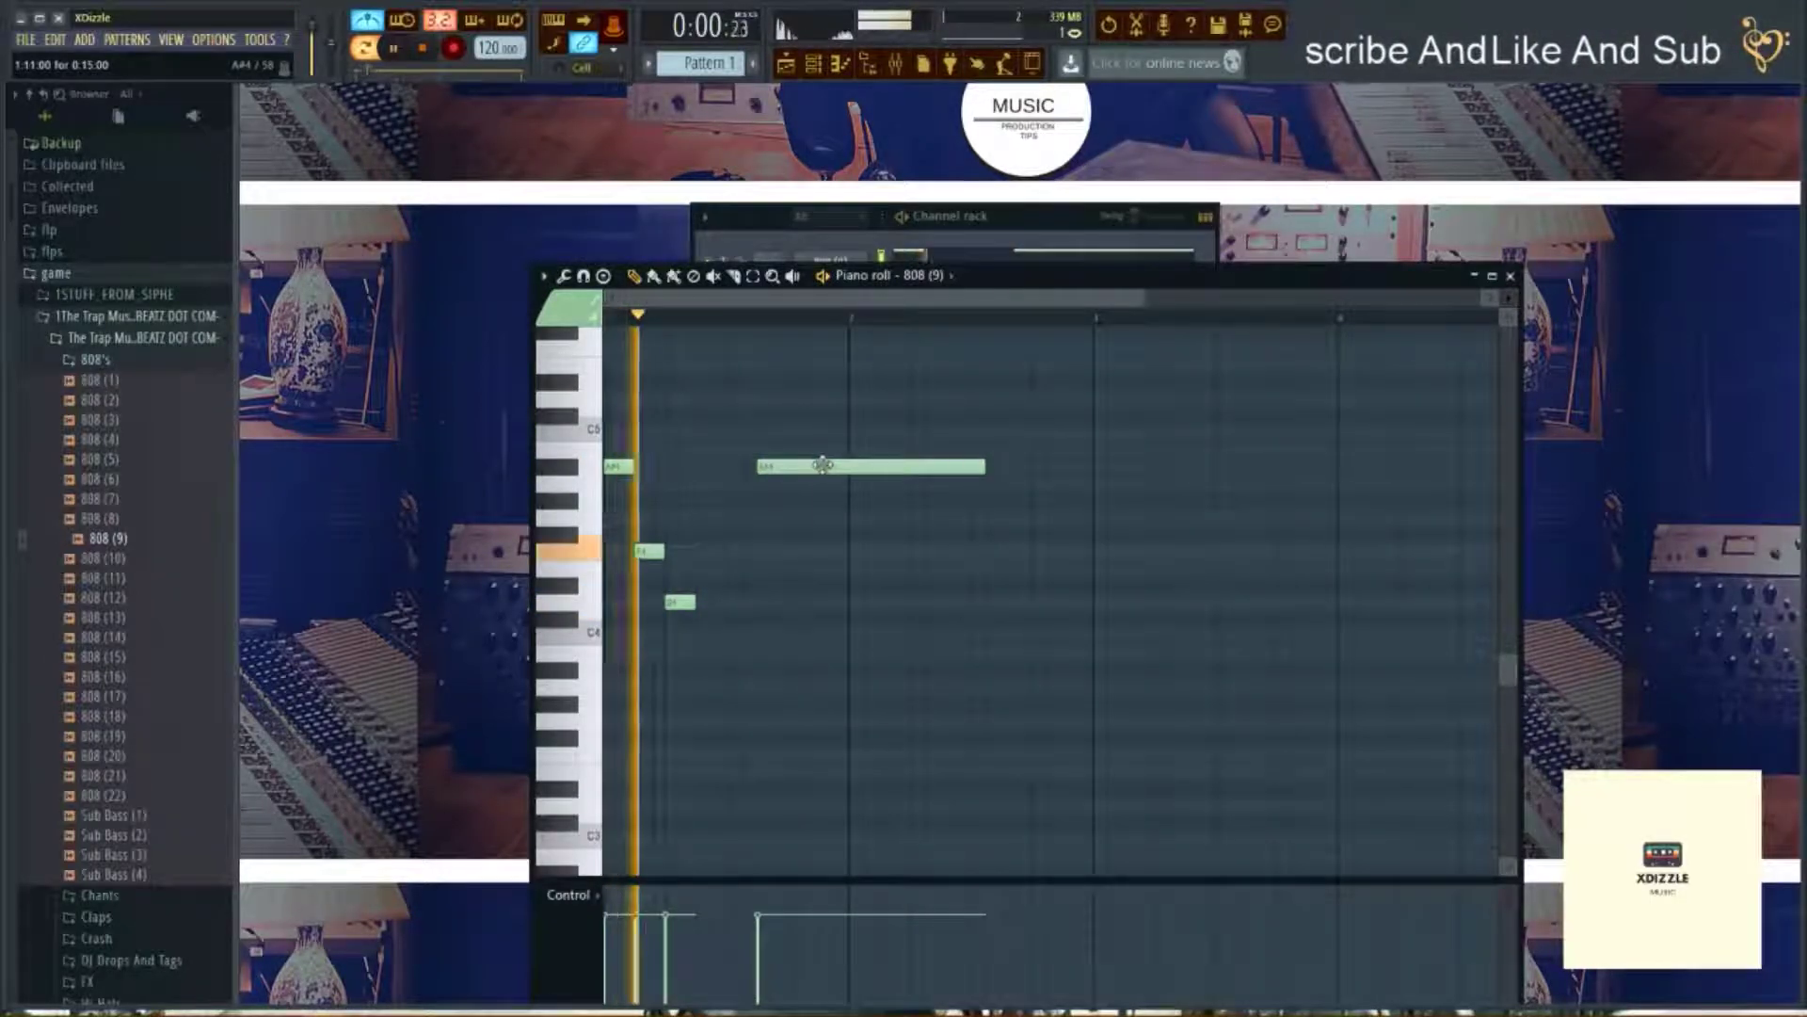
{"action": "left_click_drag", "start_coordinate": [985, 466], "coordinate": [939, 468]}
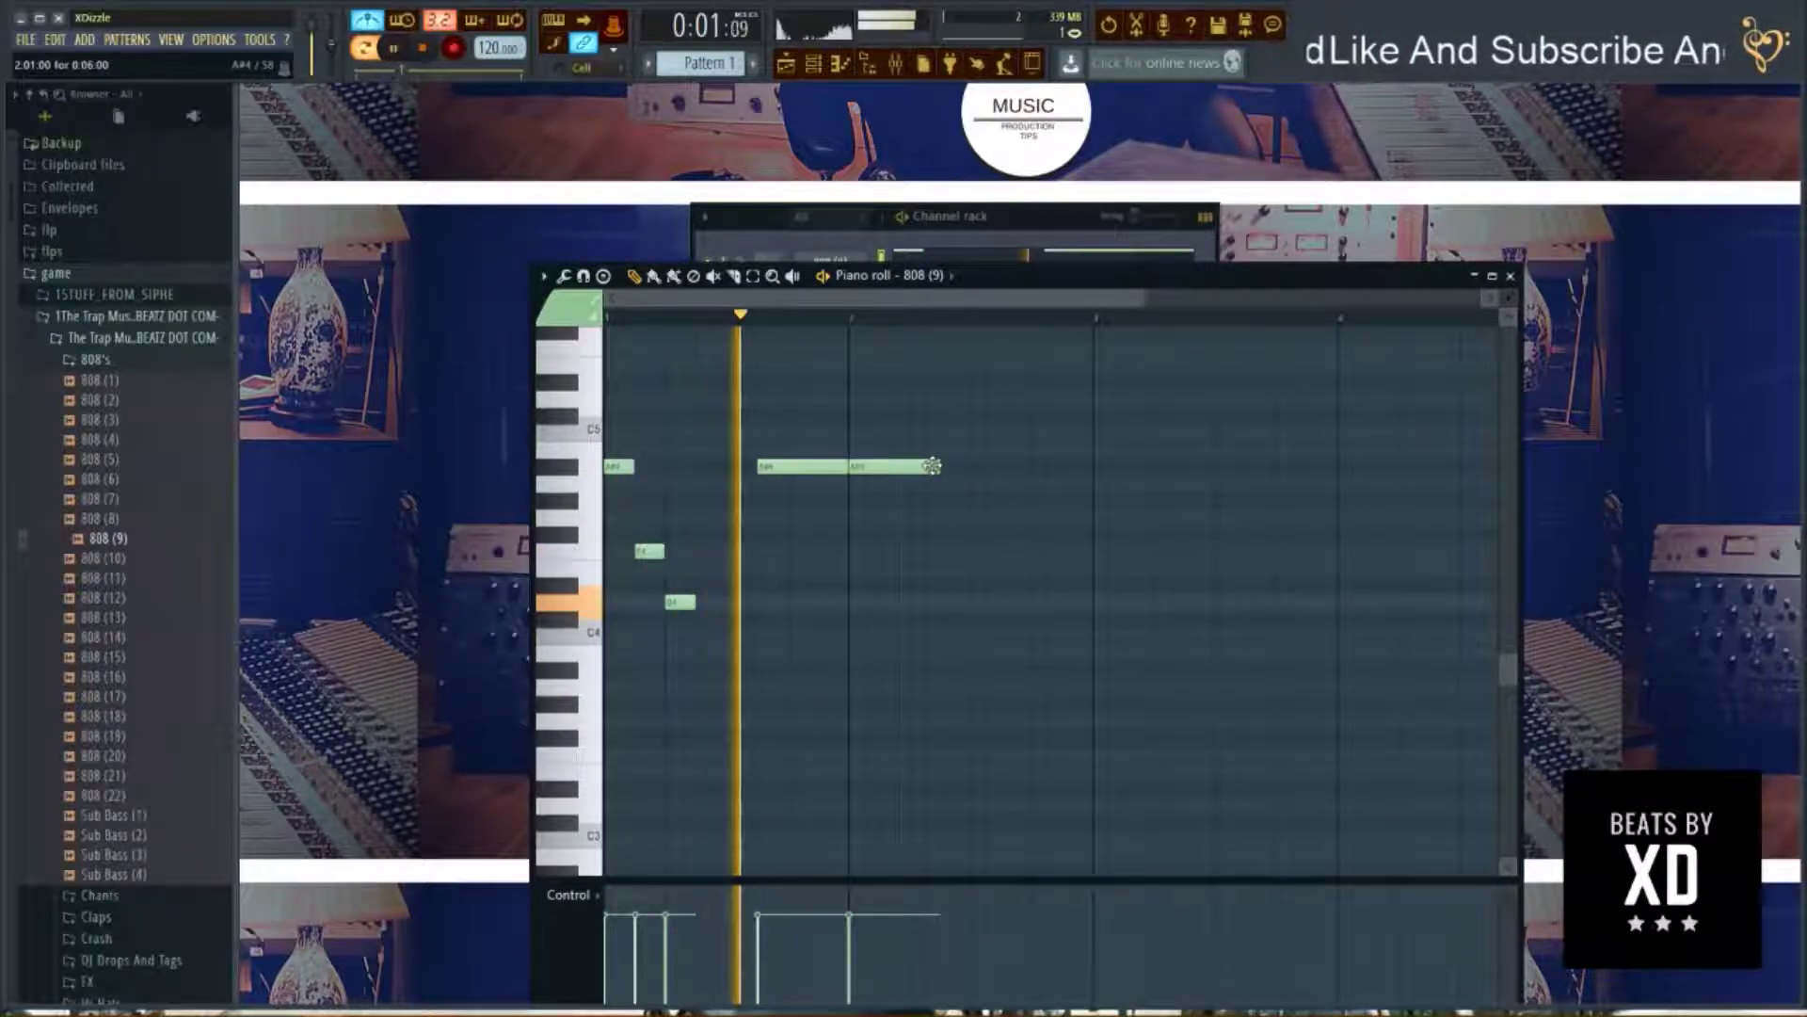
{"action": "key", "text": "space"}
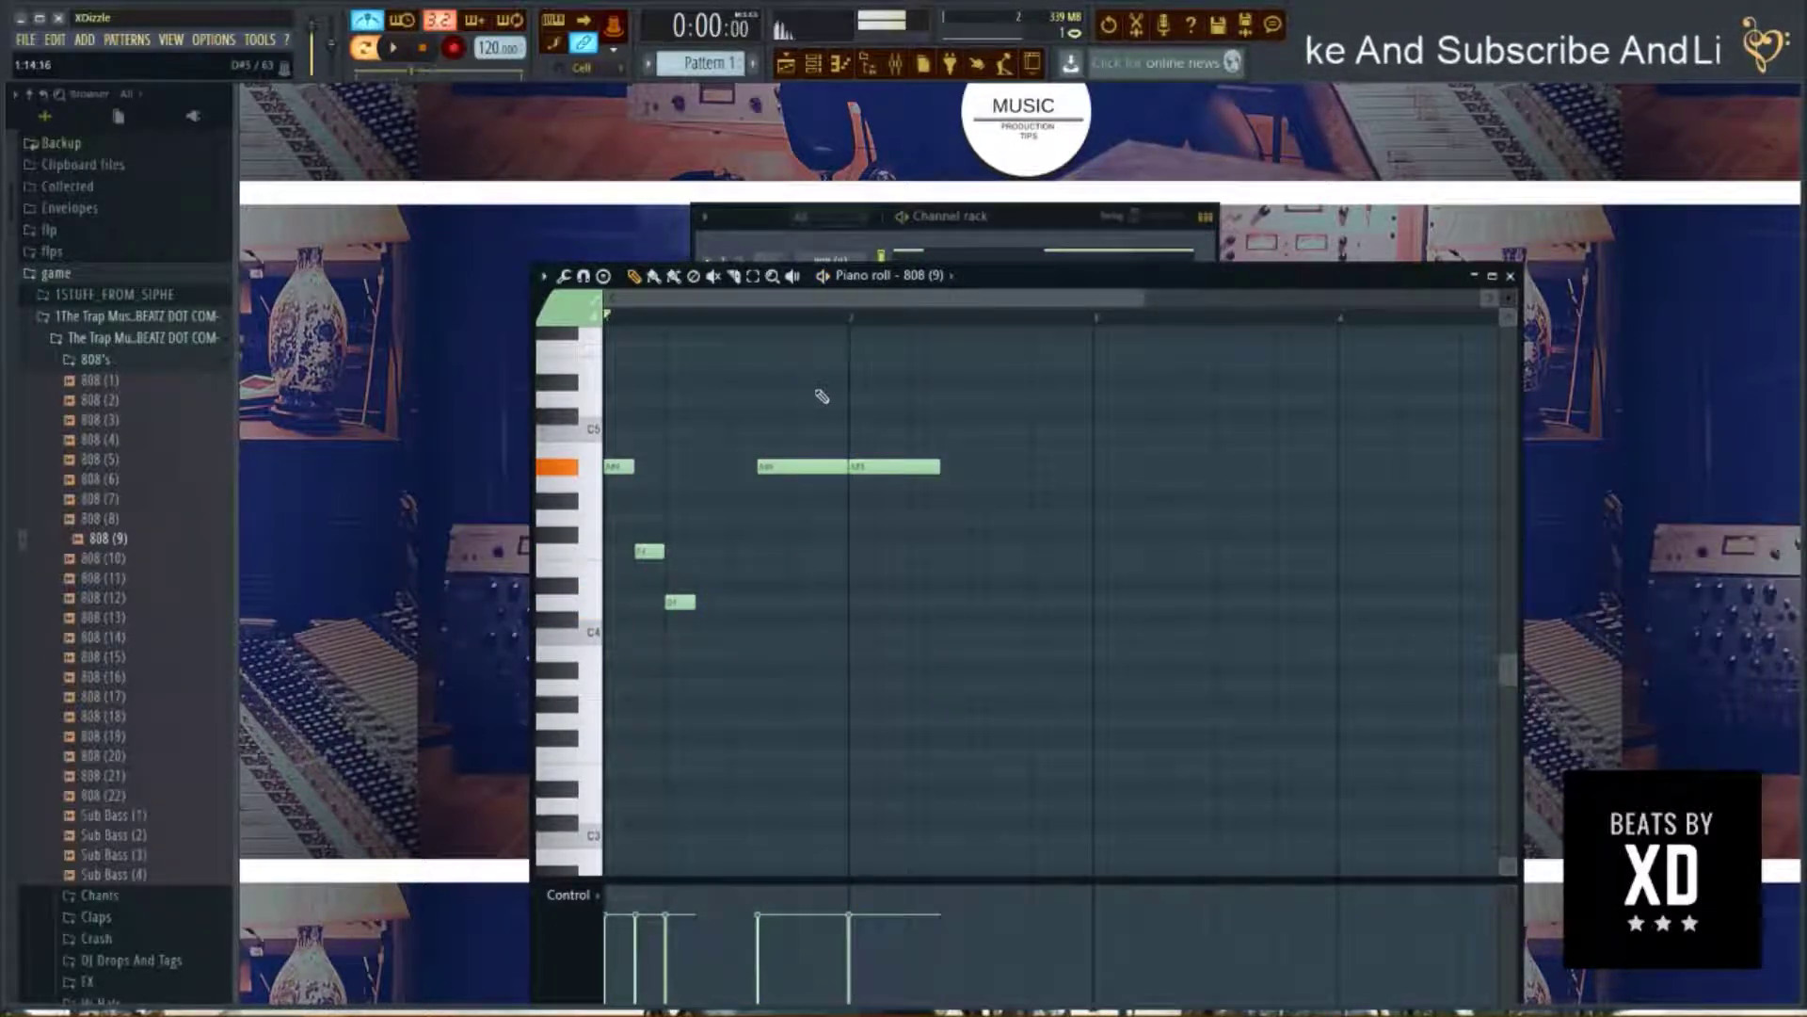
{"action": "mouse_move", "coordinate": [846, 466]}
{"action": "left_mouse_down"}
{"action": "mouse_move", "coordinate": [829, 467]}
{"action": "mouse_move", "coordinate": [846, 468]}
{"action": "left_mouse_up"}
{"action": "key", "text": "space"}
Draw three consecutive C#5 notes of six, four and two steps to fill the rest of bar 2.
{"action": "left_click_drag", "start_coordinate": [913, 401], "coordinate": [1092, 409]}
{"action": "left_click_drag", "start_coordinate": [970, 401], "coordinate": [956, 416]}
{"action": "left_click_drag", "start_coordinate": [1089, 416], "coordinate": [1014, 415]}
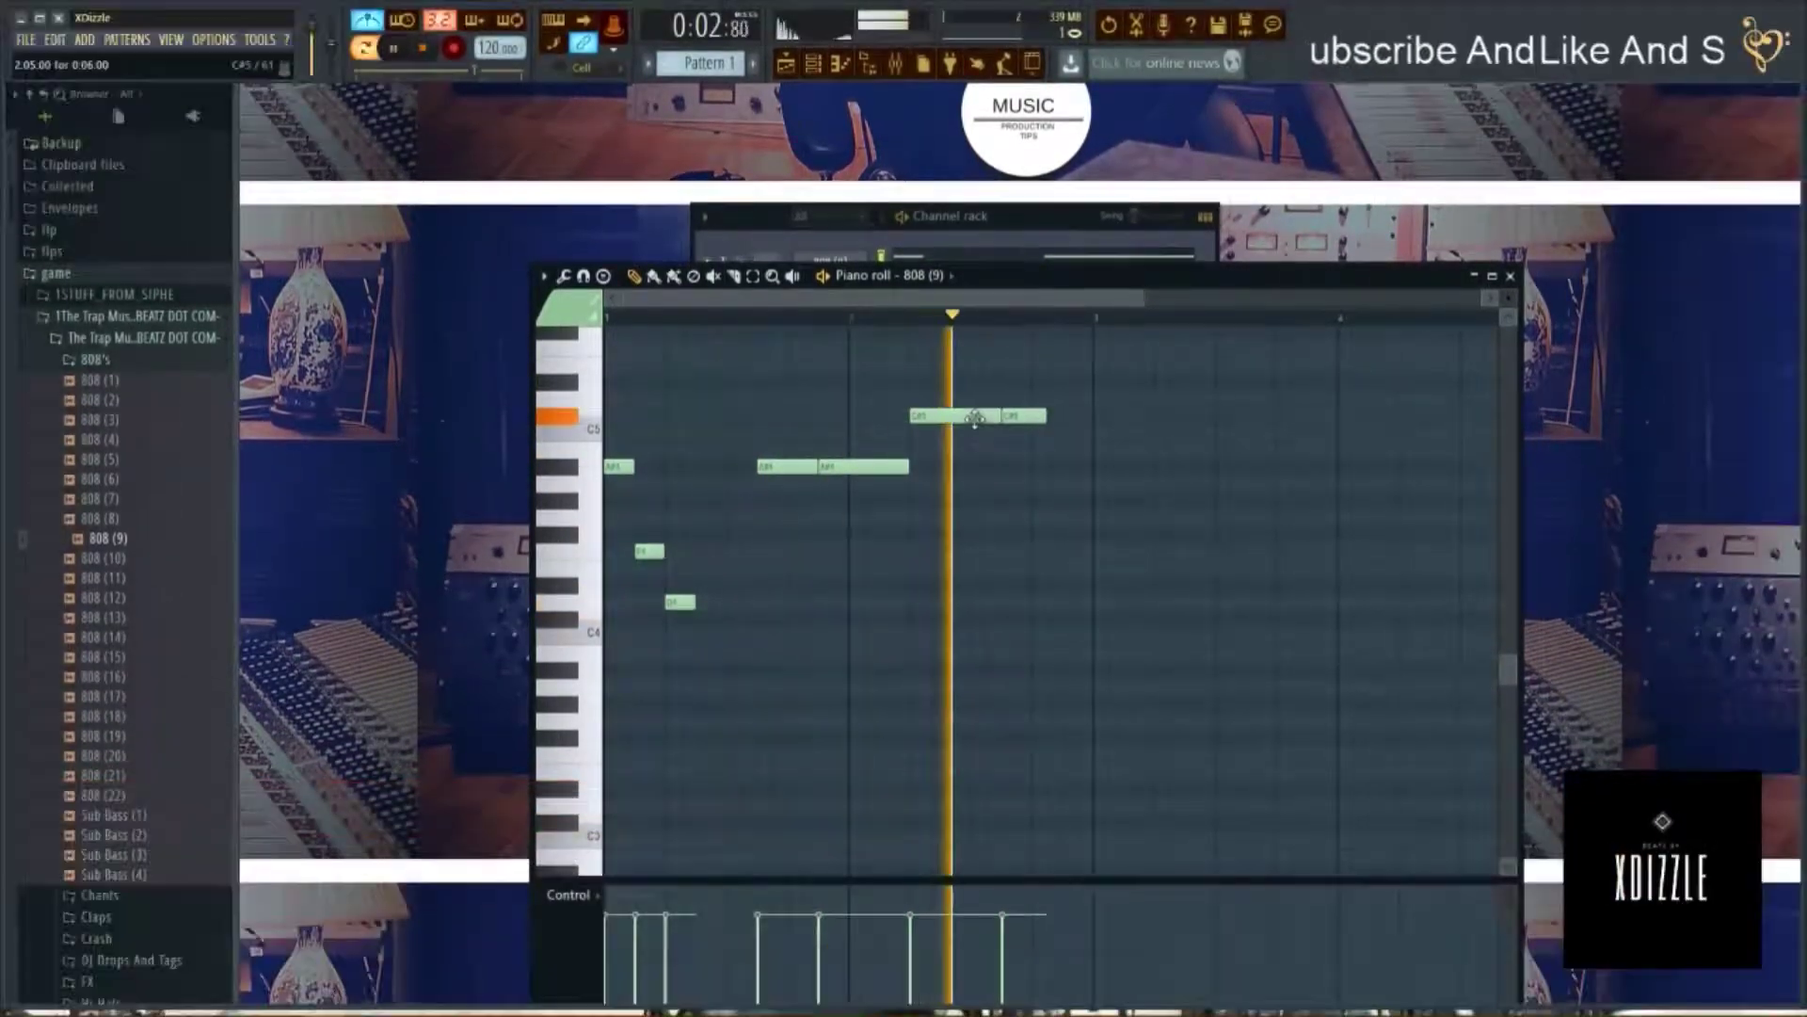
{"action": "key", "text": "space"}
{"action": "left_click", "coordinate": [1066, 417]}
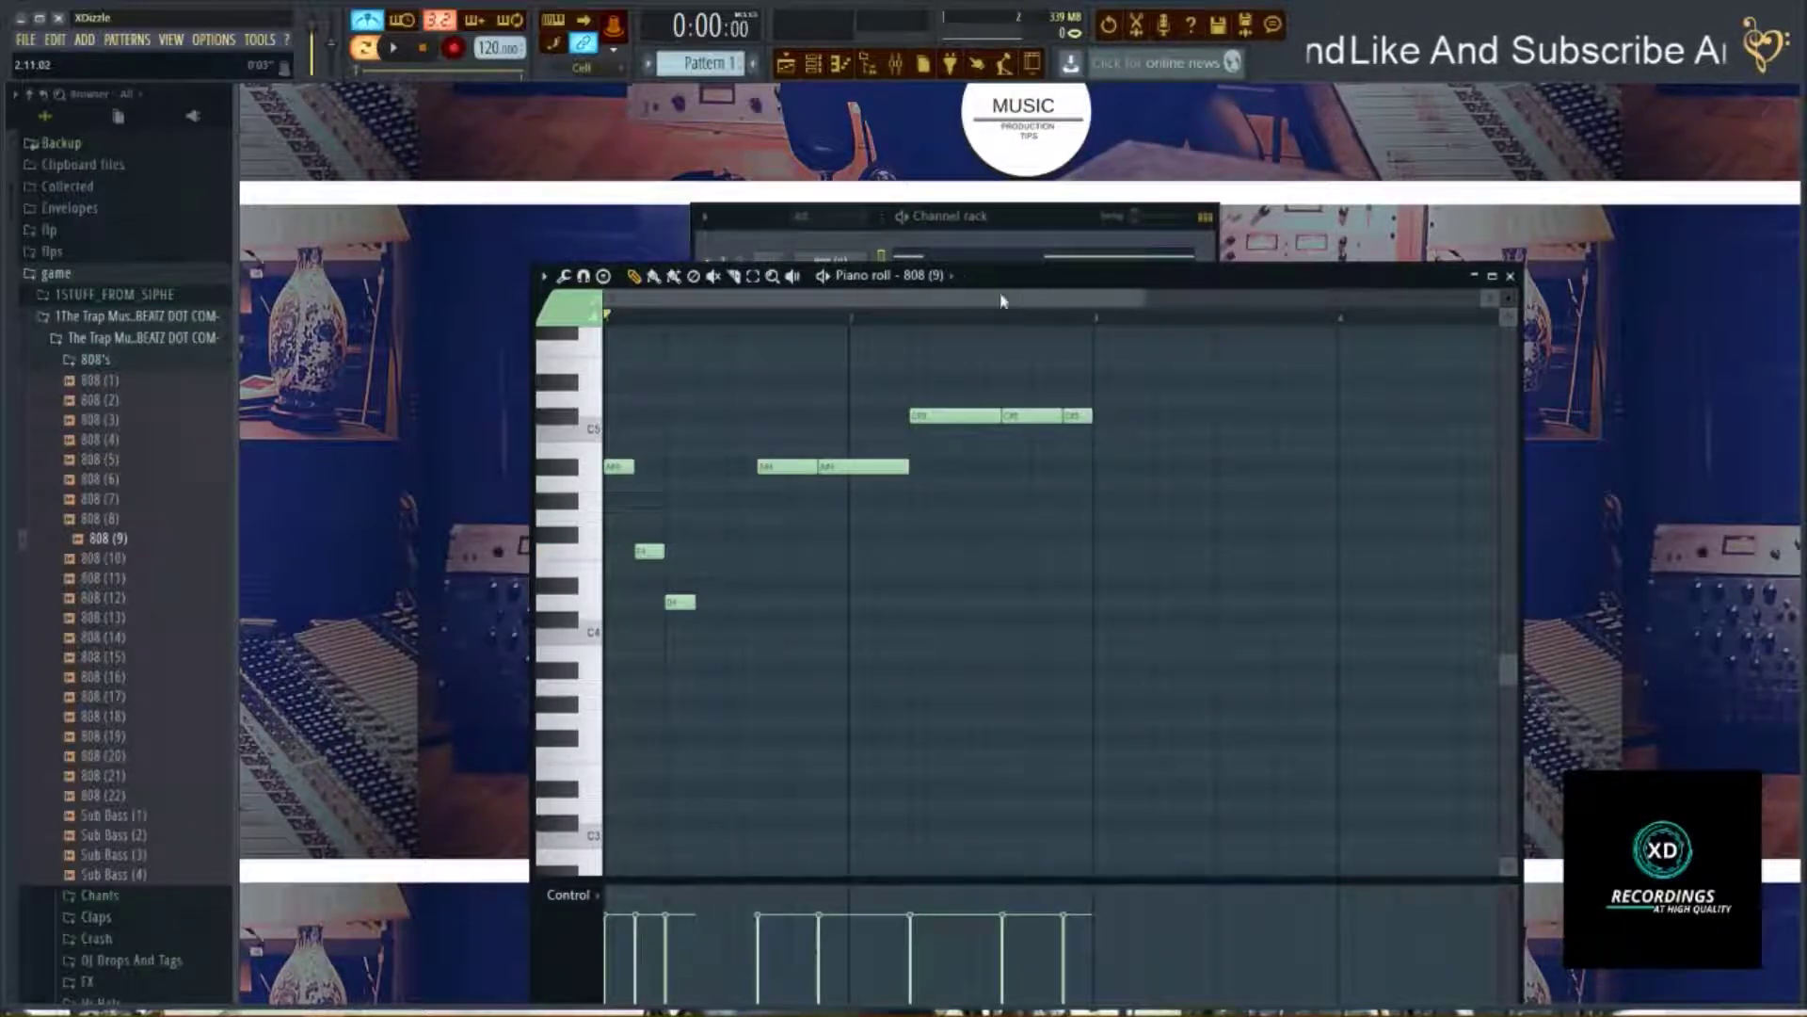
Play back the 808 pattern and review its notes across both bars.
{"action": "scroll", "coordinate": [715, 471], "scroll_direction": "down", "scroll_amount": 3}
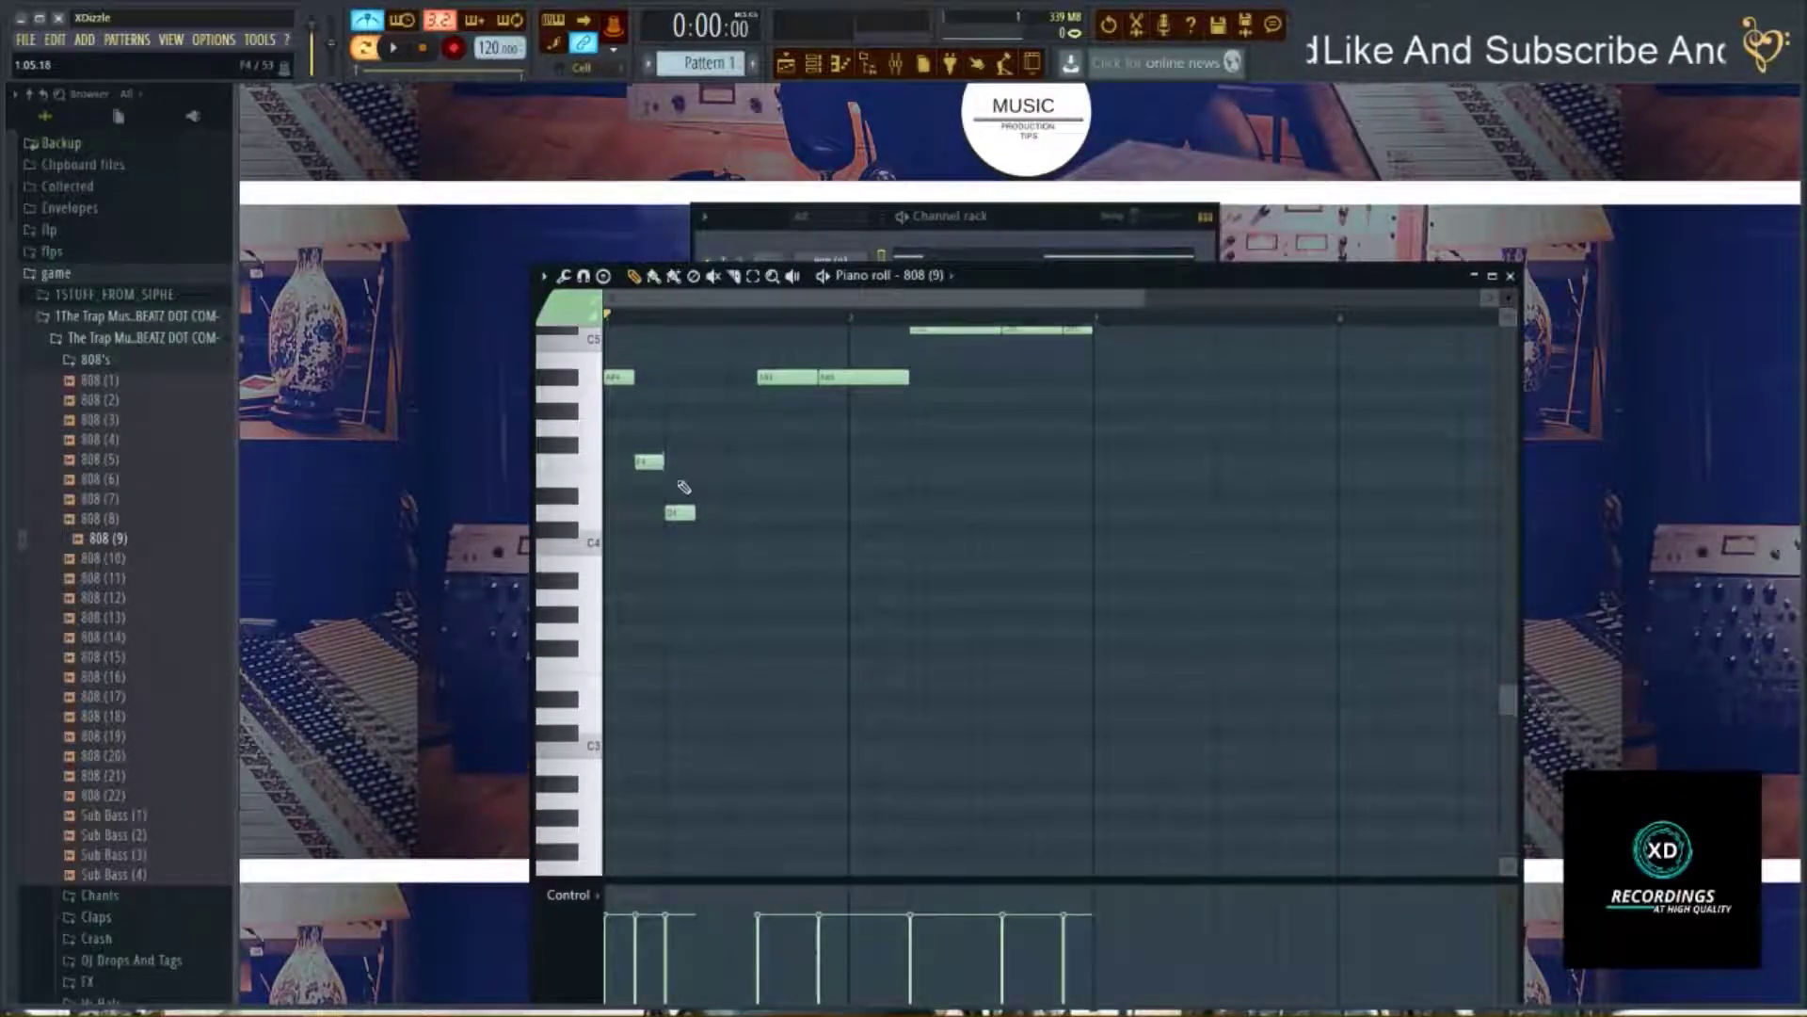
{"action": "left_click", "coordinate": [1007, 239]}
{"action": "left_click", "coordinate": [1224, 302]}
{"action": "key", "text": "space"}
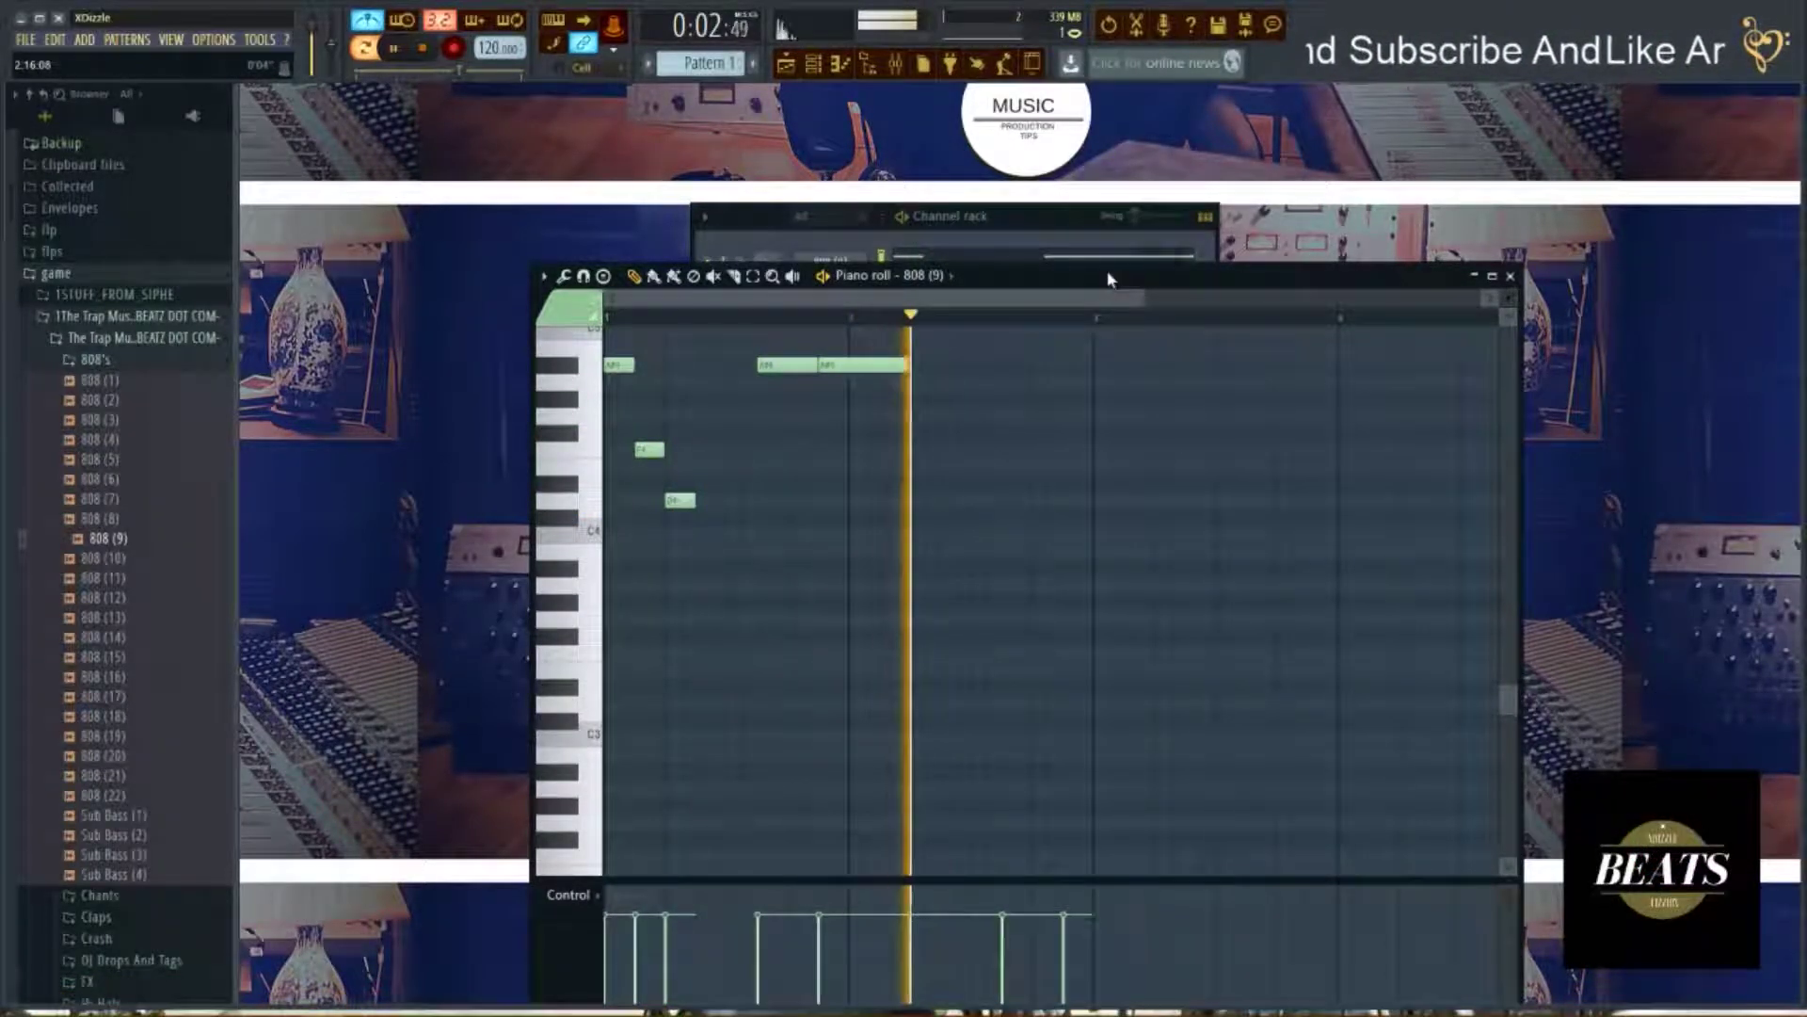
{"action": "scroll", "coordinate": [1107, 273], "scroll_direction": "up", "scroll_amount": 2}
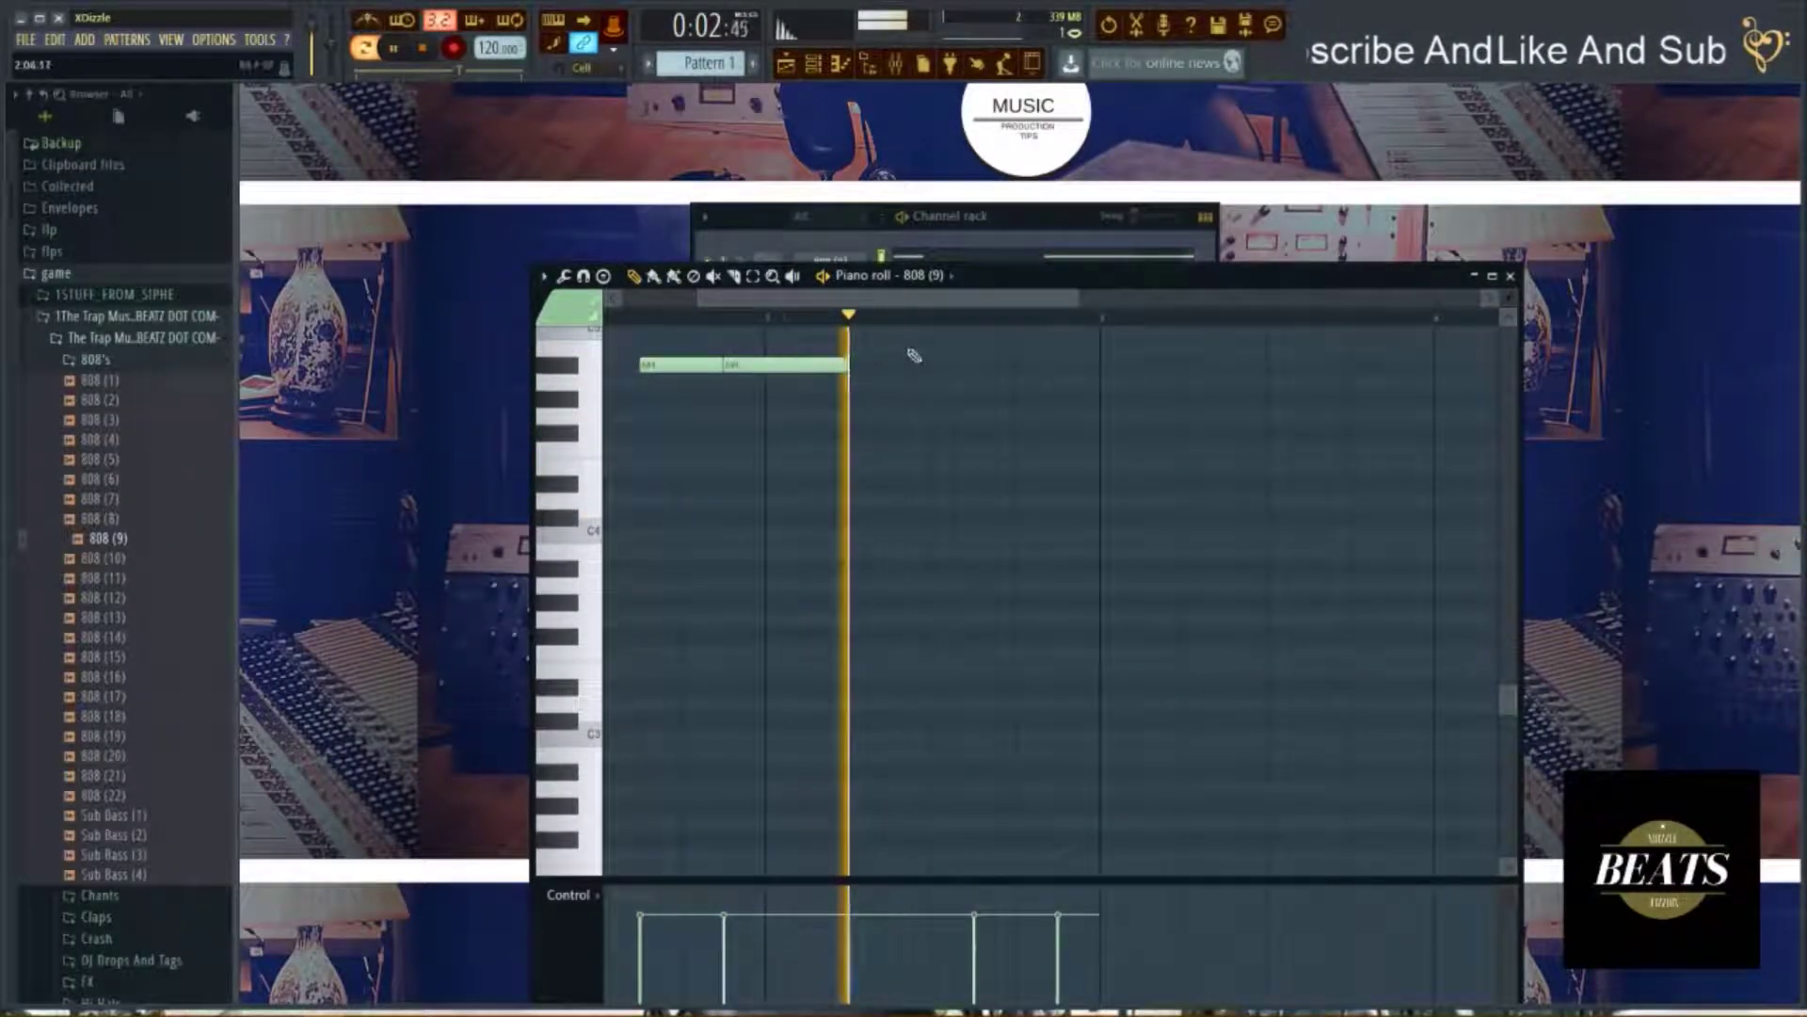
{"action": "scroll", "coordinate": [931, 383], "scroll_direction": "up", "scroll_amount": 1}
{"action": "scroll", "coordinate": [941, 357], "scroll_direction": "up", "scroll_amount": 5}
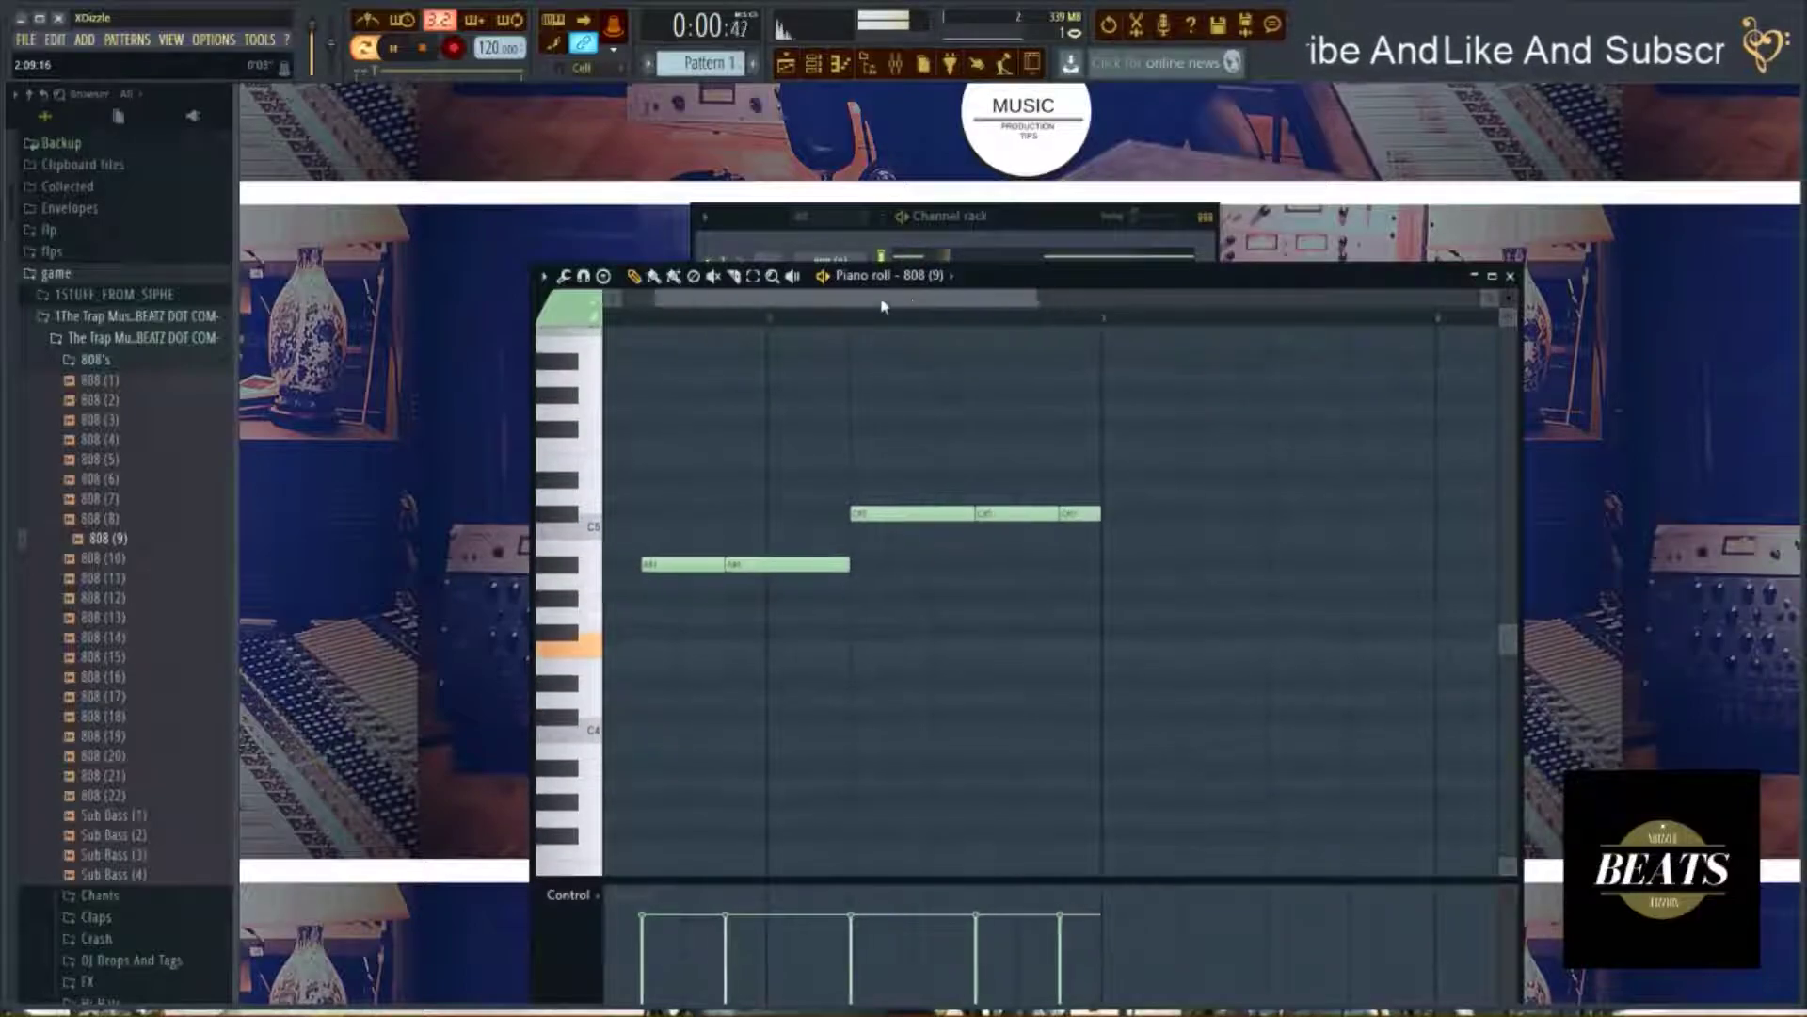
{"action": "scroll", "coordinate": [669, 383], "scroll_direction": "down", "scroll_amount": 3}
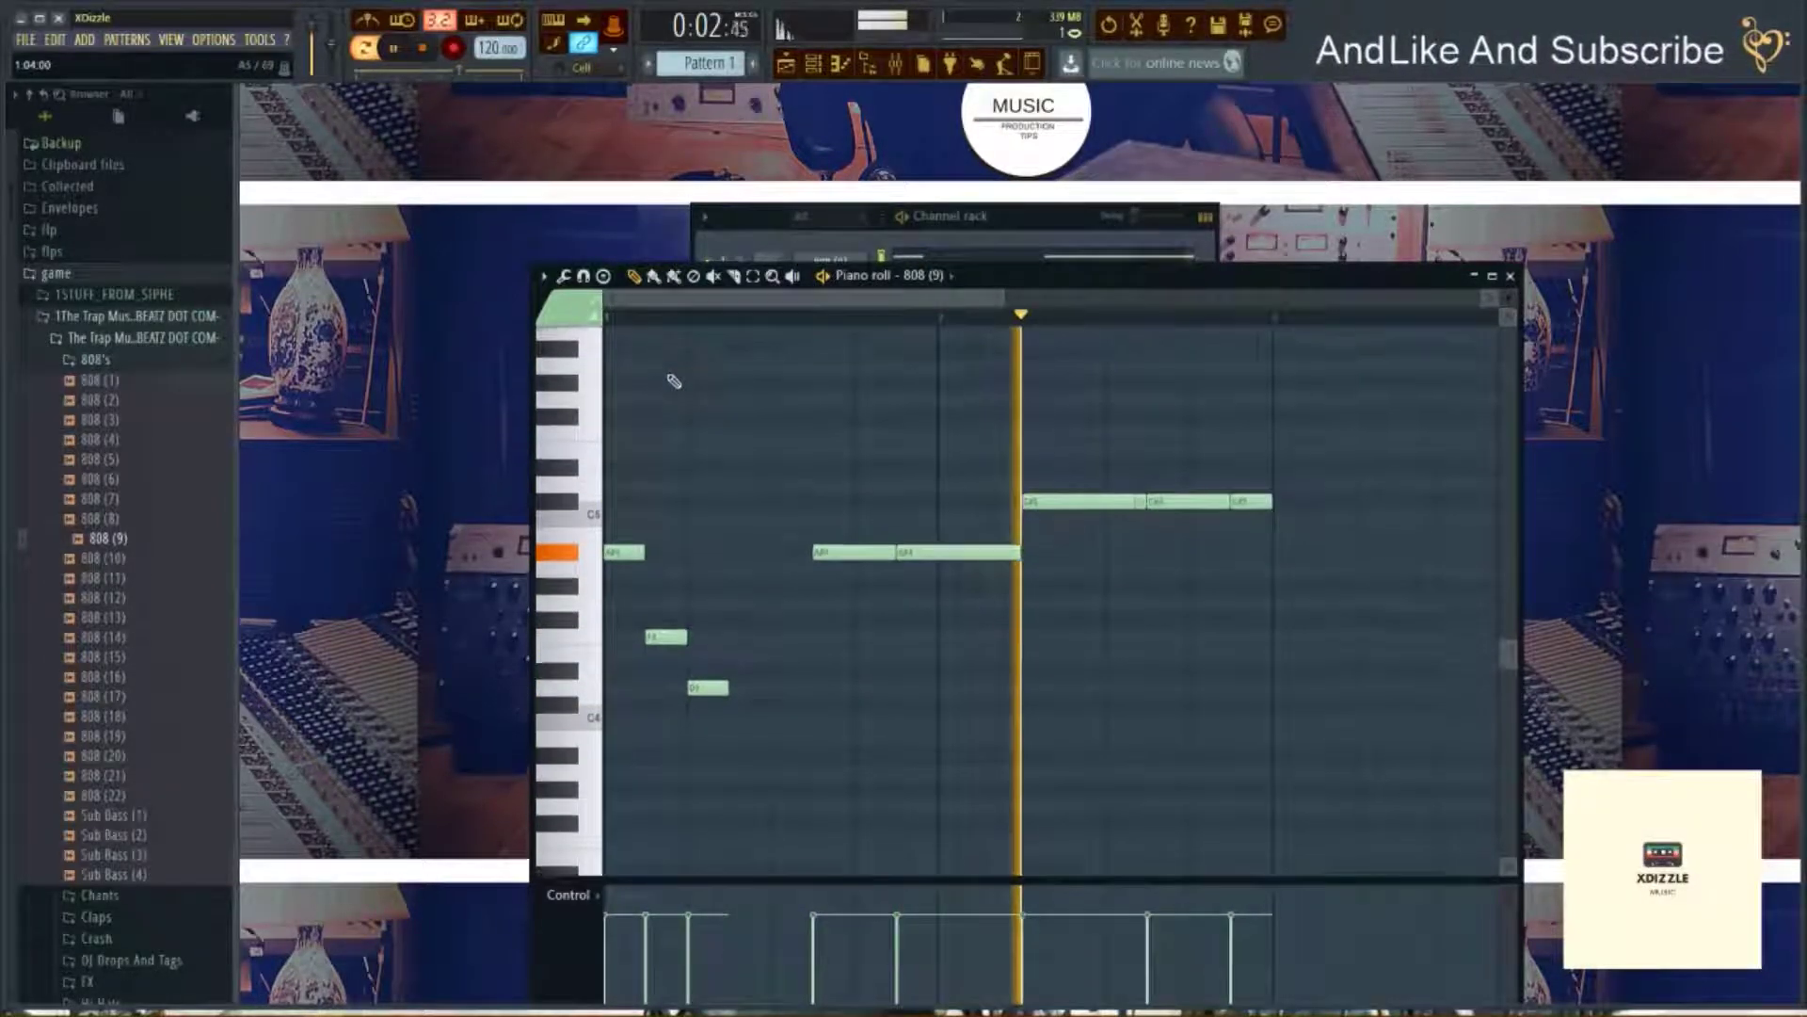
{"action": "key", "text": "space"}
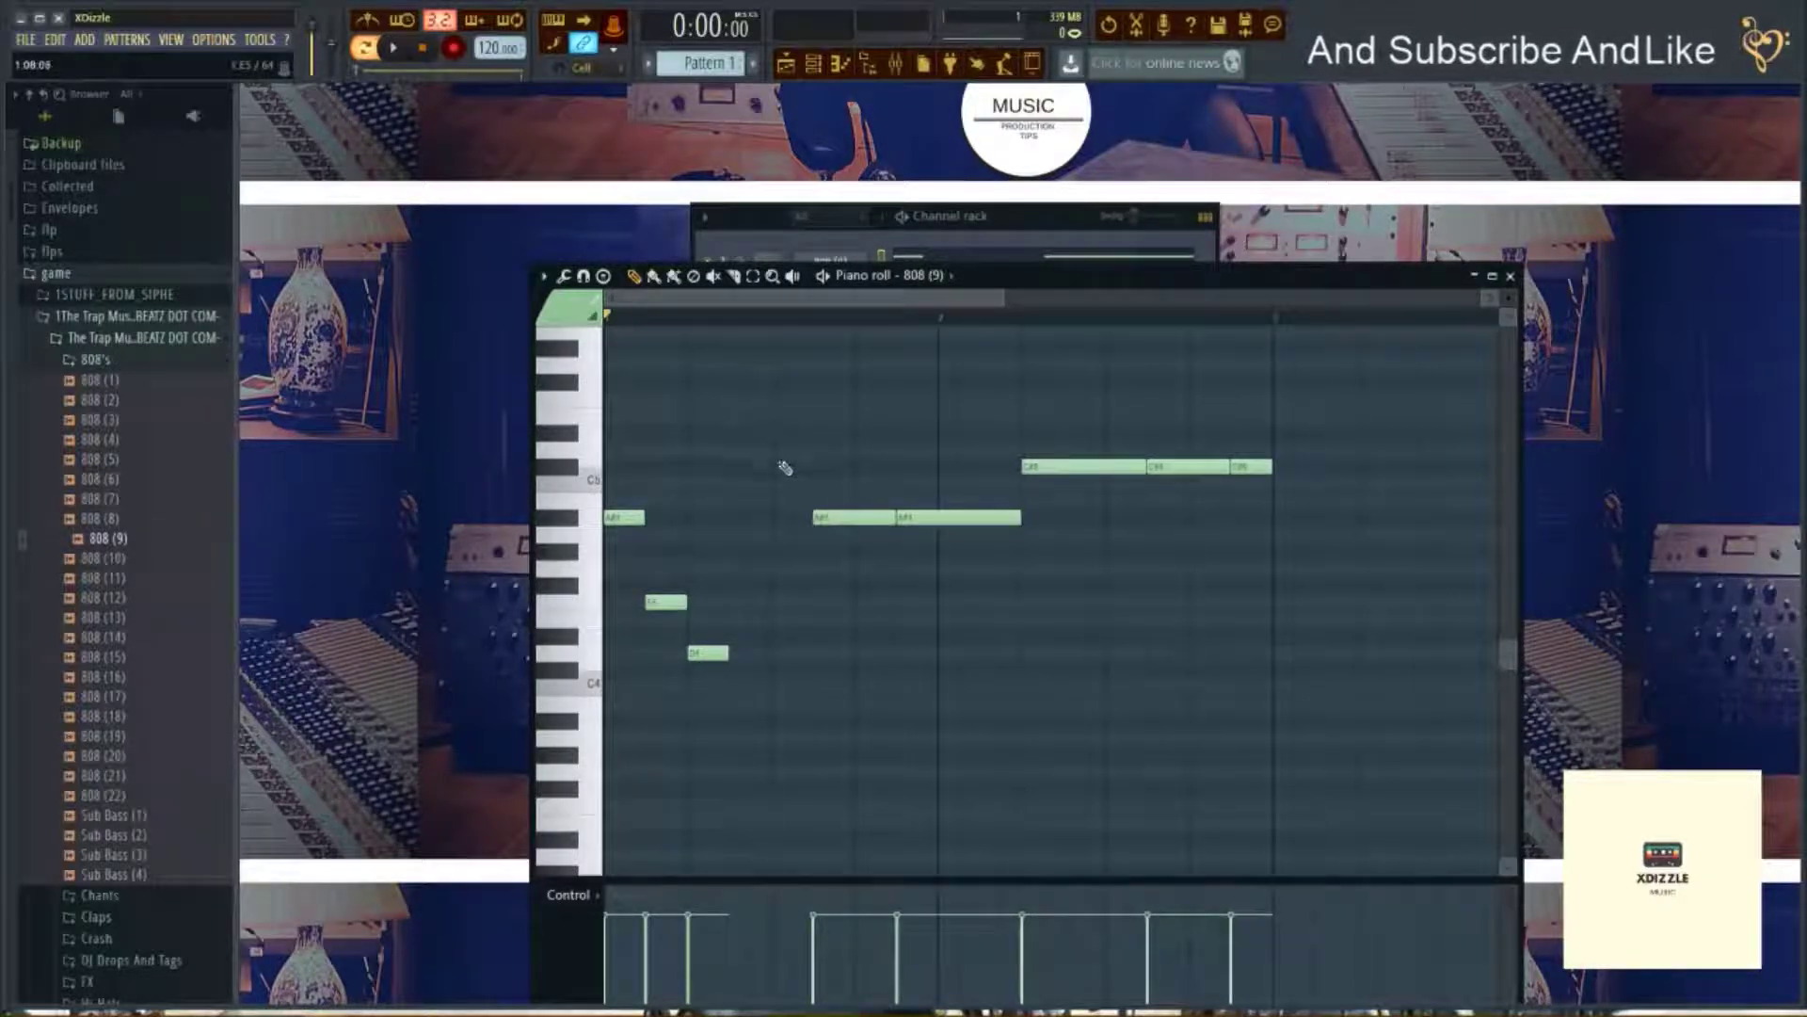
Add one-step slide notes at F#5 midway through bar 1 and at B5 and A#4 in the second half of bar 2.
{"action": "key", "text": "space"}
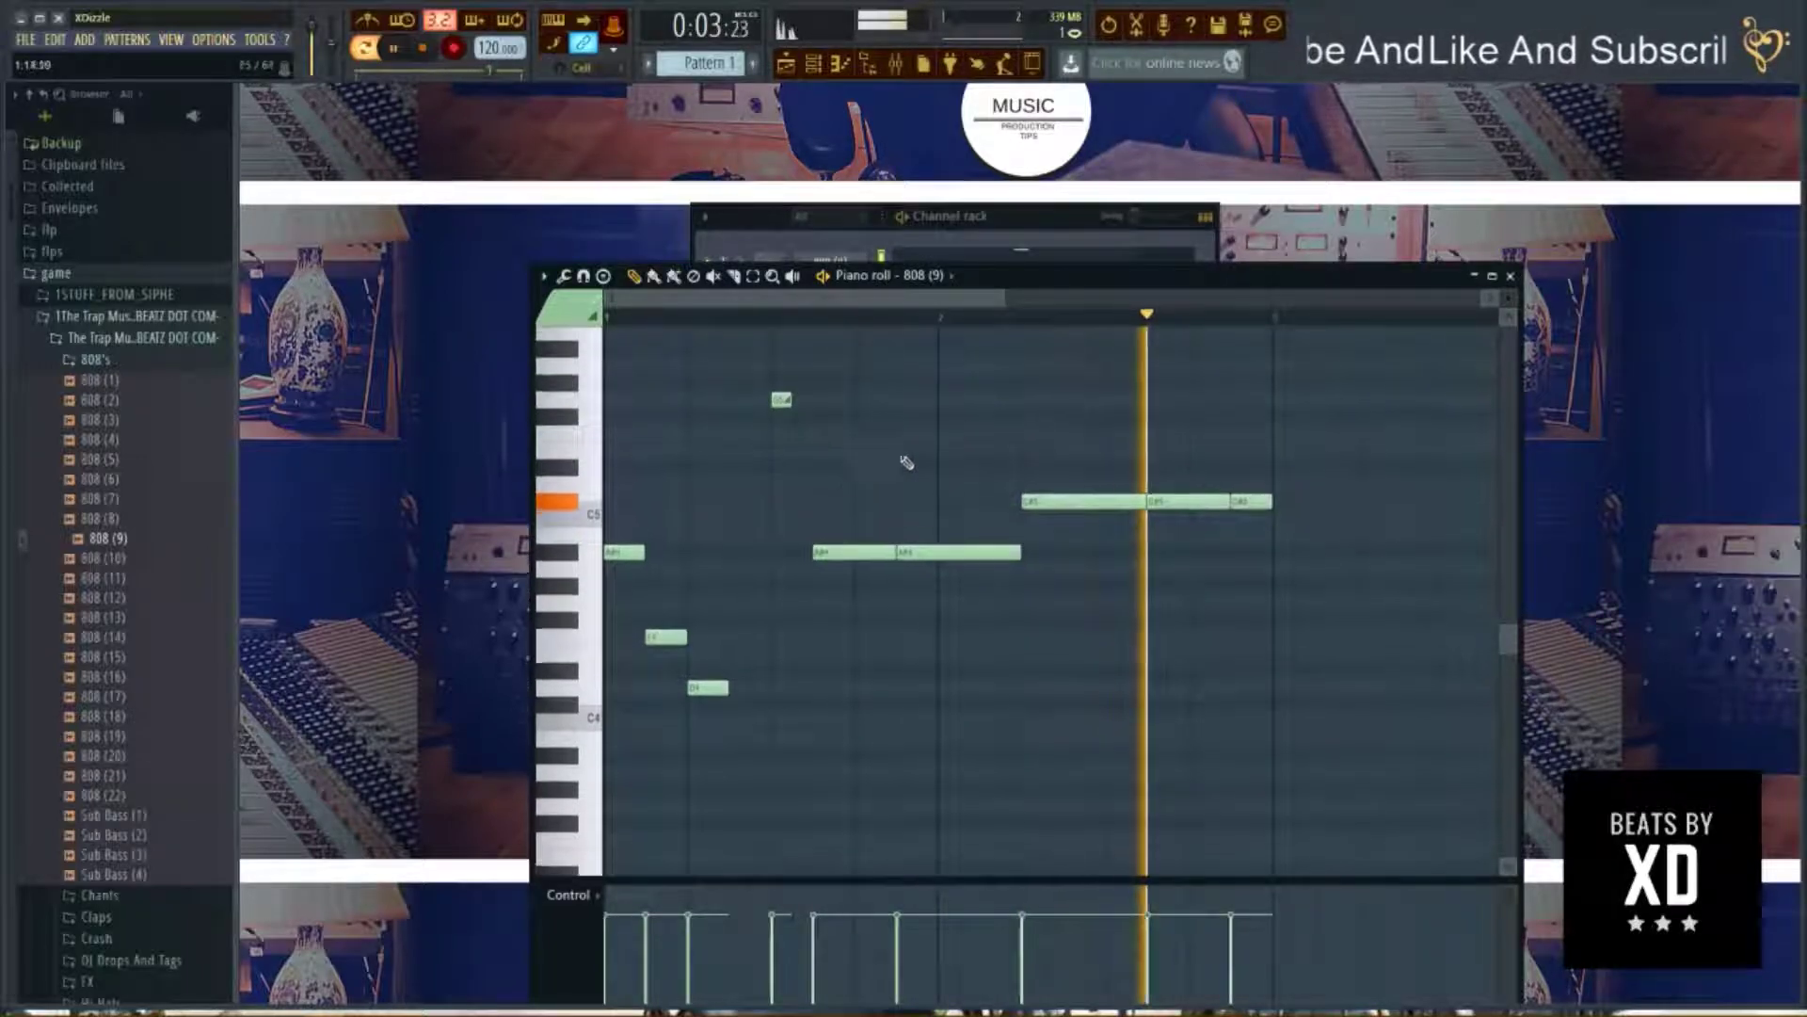
{"action": "scroll", "coordinate": [1155, 404], "scroll_direction": "up", "scroll_amount": 2}
{"action": "key", "text": "space"}
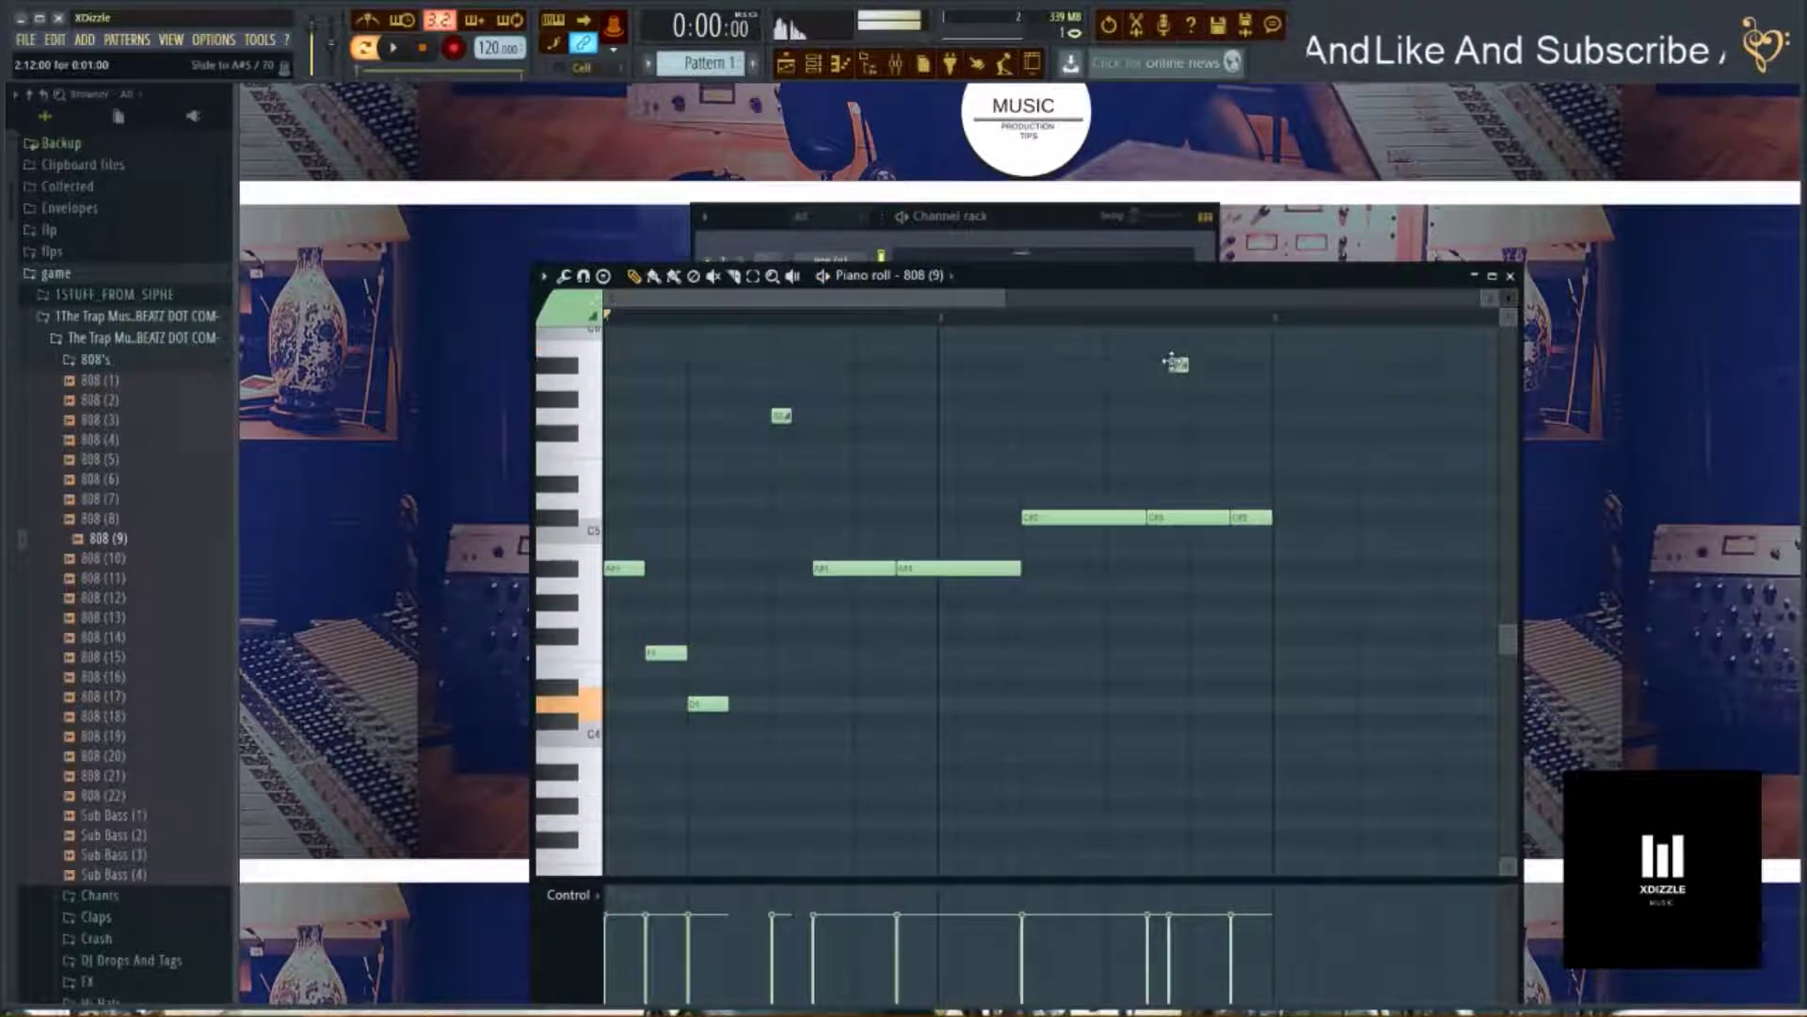
{"action": "left_click", "coordinate": [1219, 500]}
{"action": "left_click_drag", "start_coordinate": [1219, 501], "coordinate": [1173, 524]}
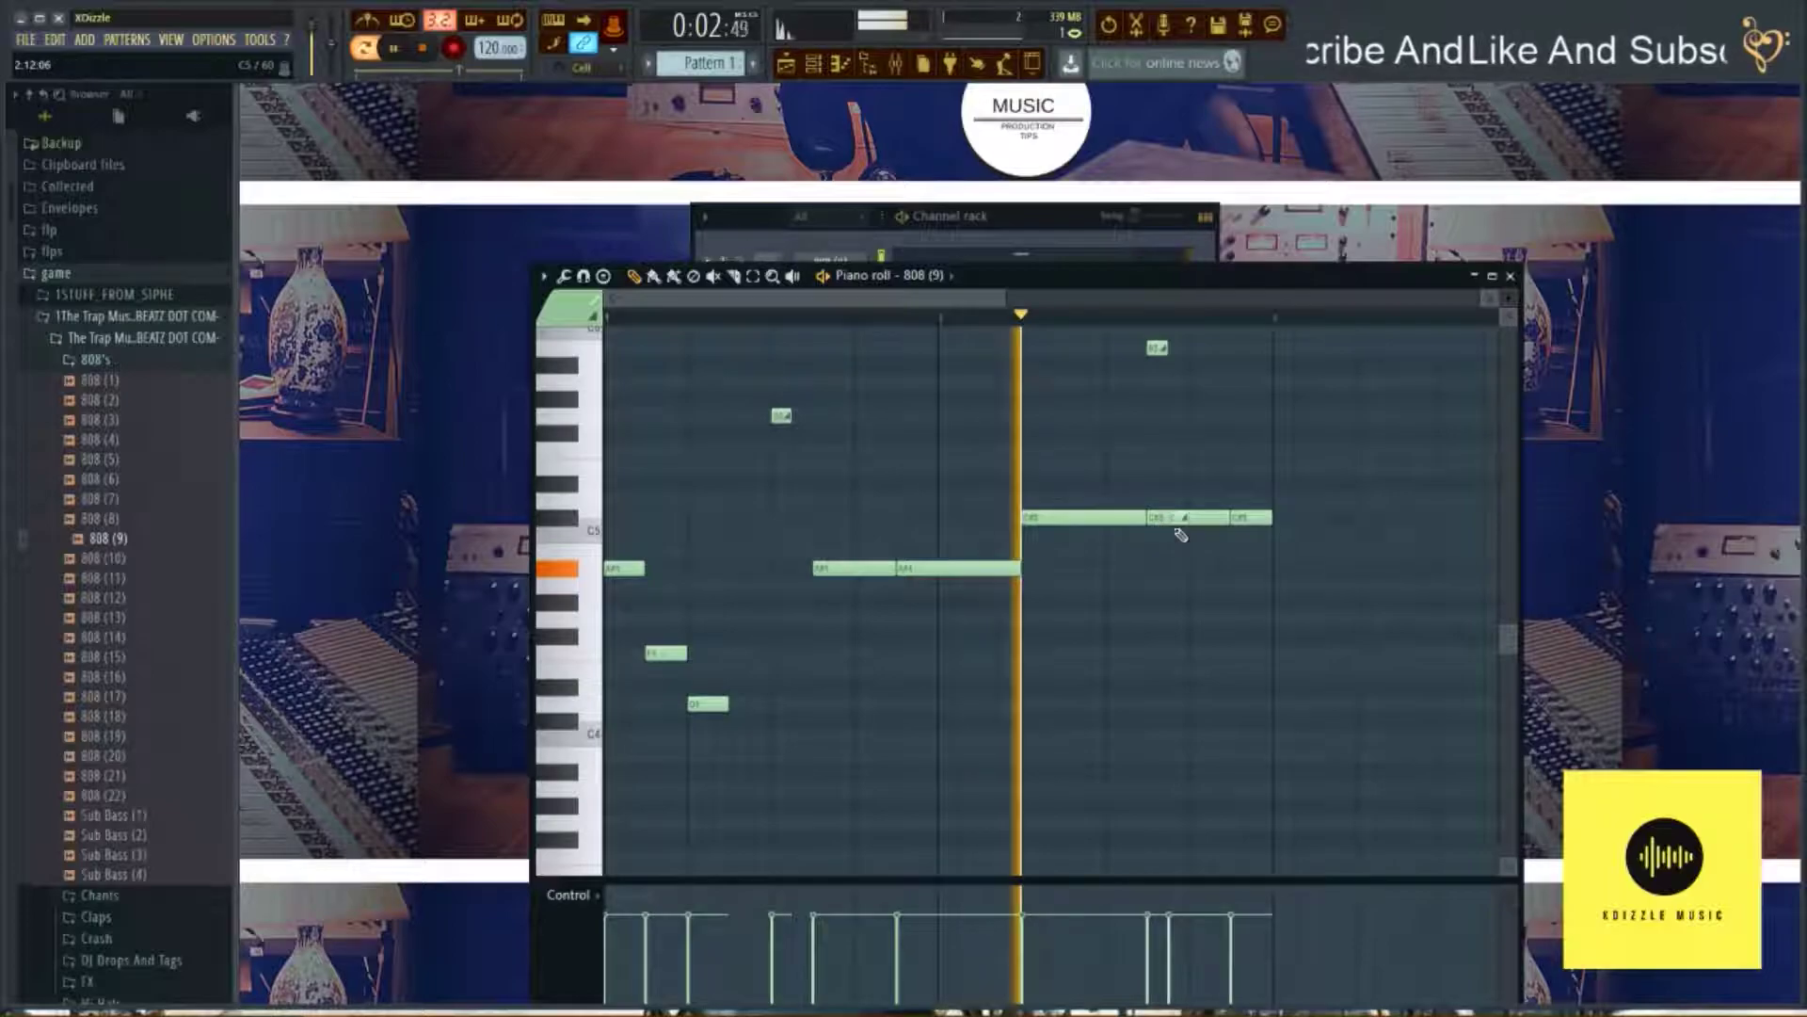
{"action": "left_click_drag", "start_coordinate": [1173, 520], "coordinate": [1199, 566]}
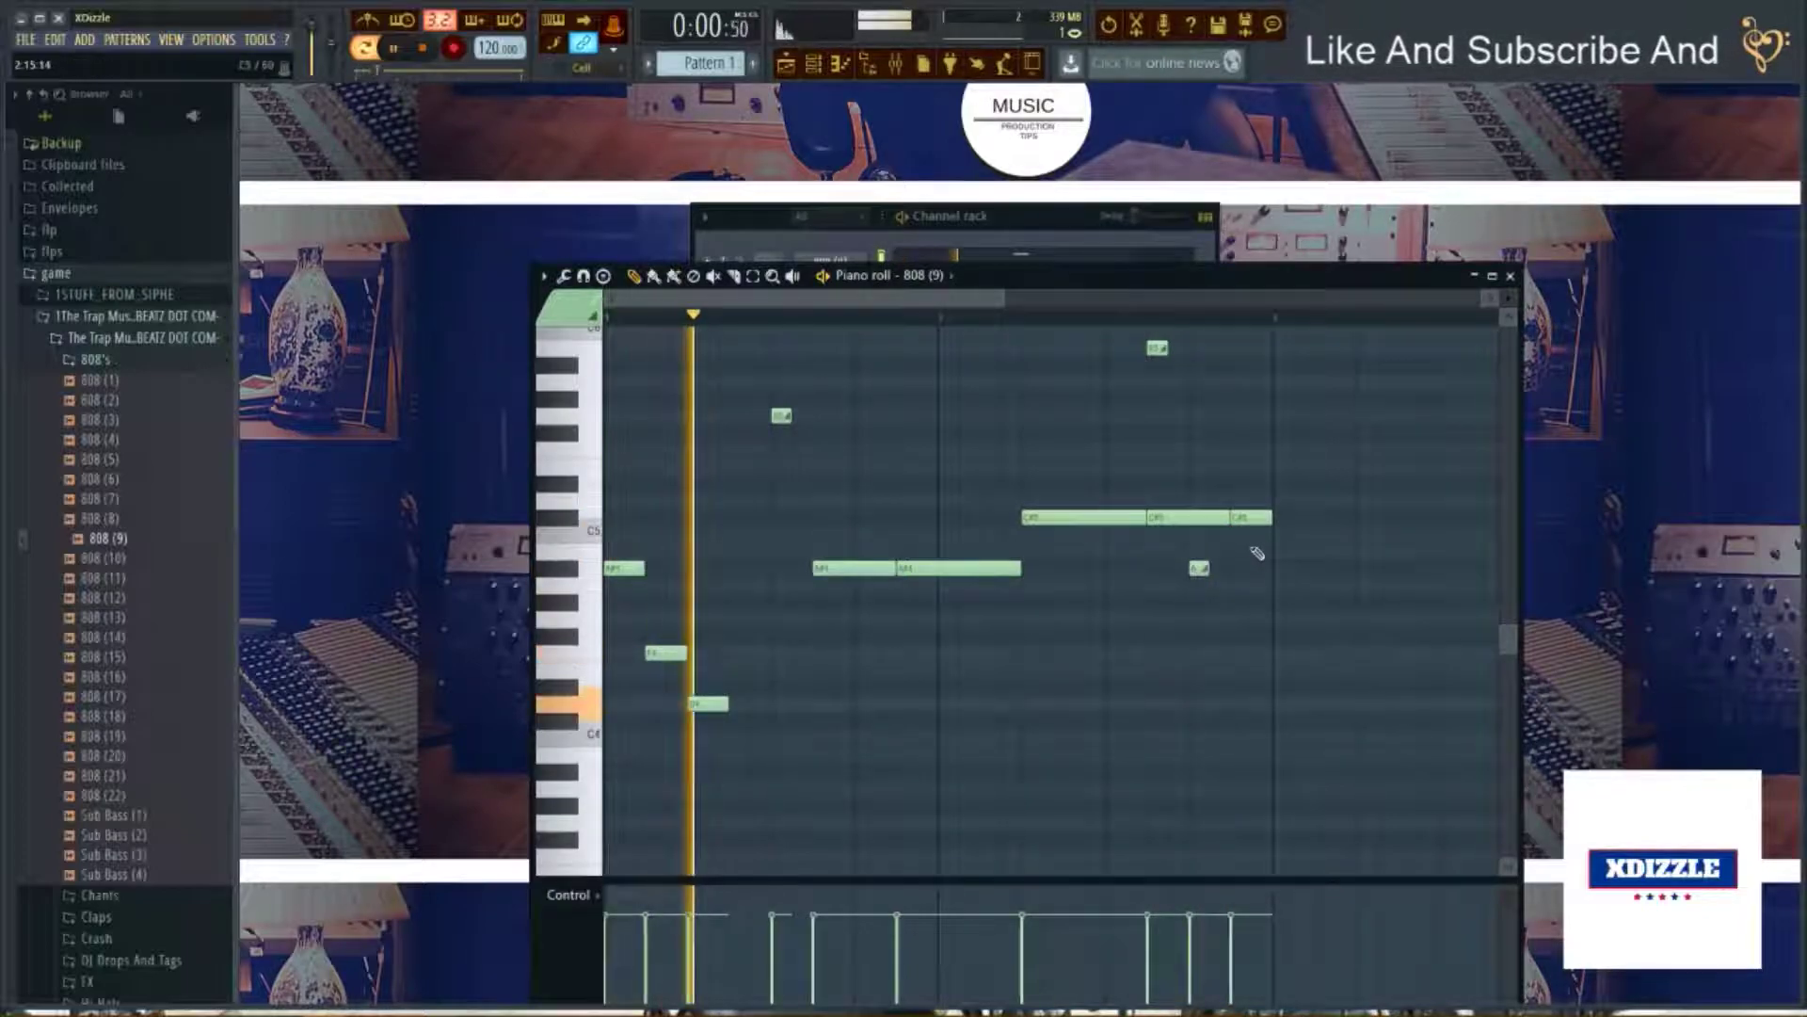
{"action": "left_click_drag", "start_coordinate": [782, 417], "coordinate": [778, 435]}
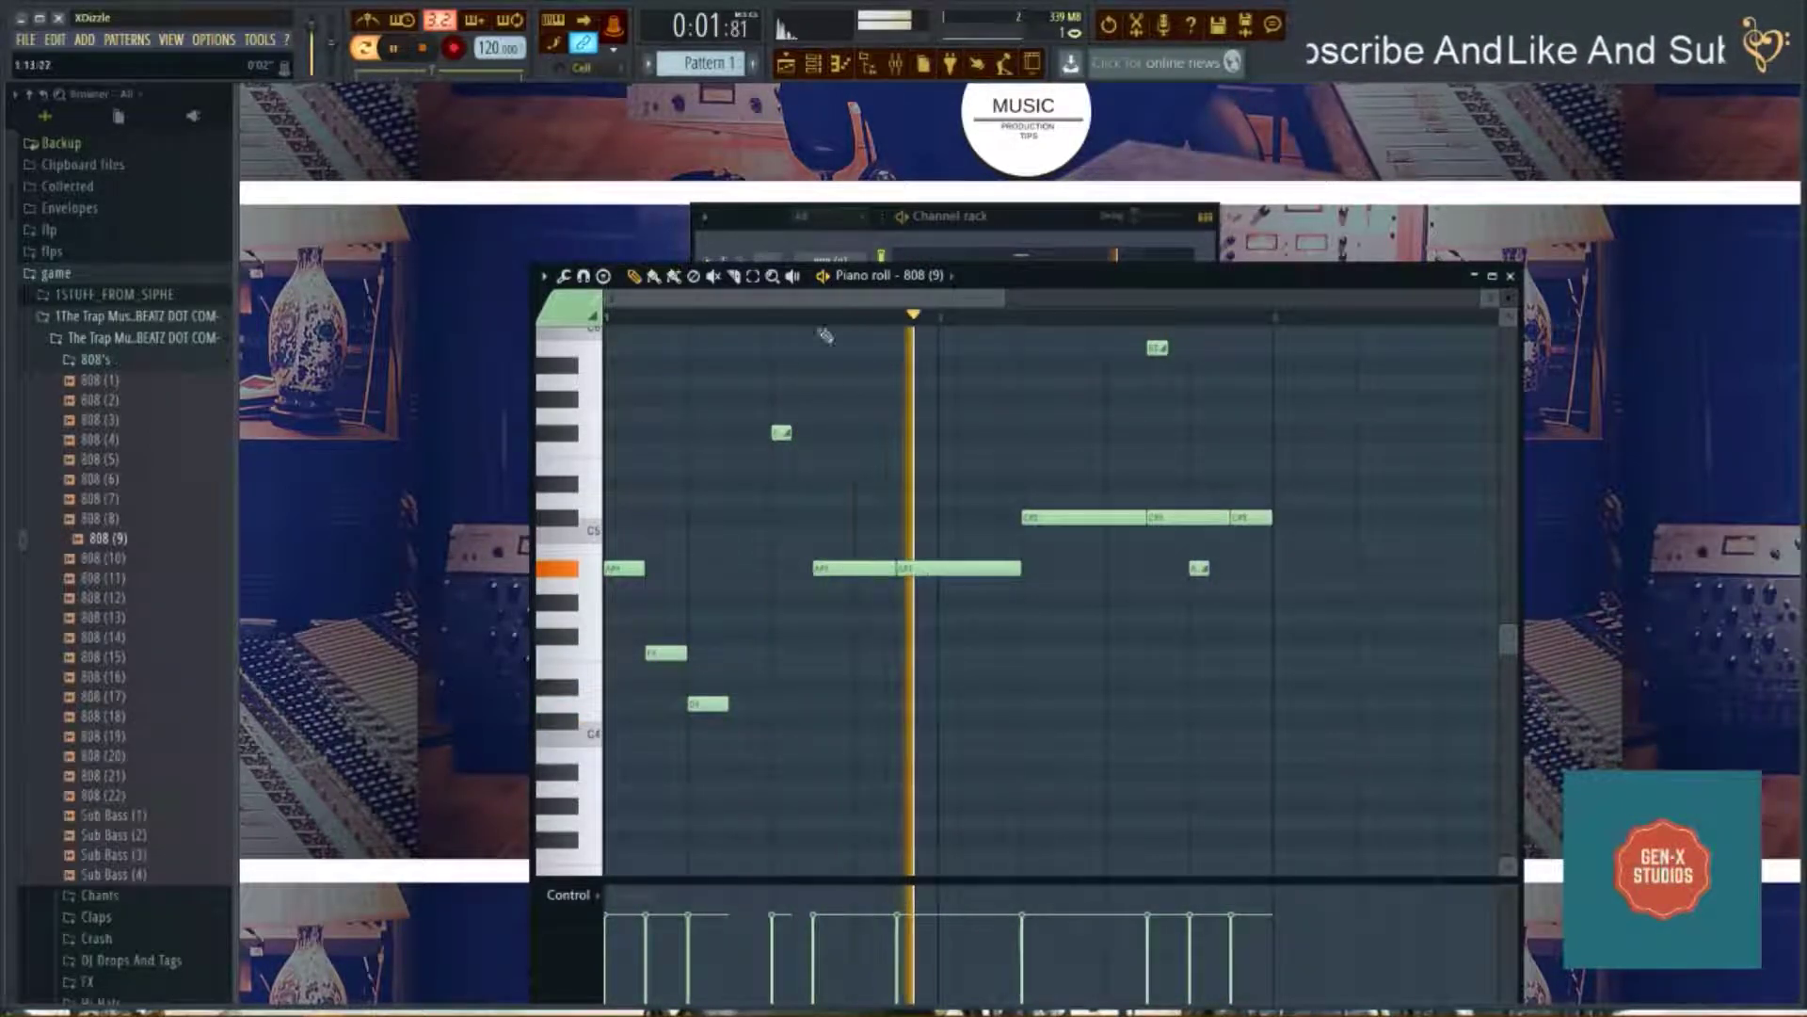
Collapse the 808's sample folder and place Pattern 1 twice in a row at the start of Track 3 in the playlist.
{"action": "left_click", "coordinate": [845, 263]}
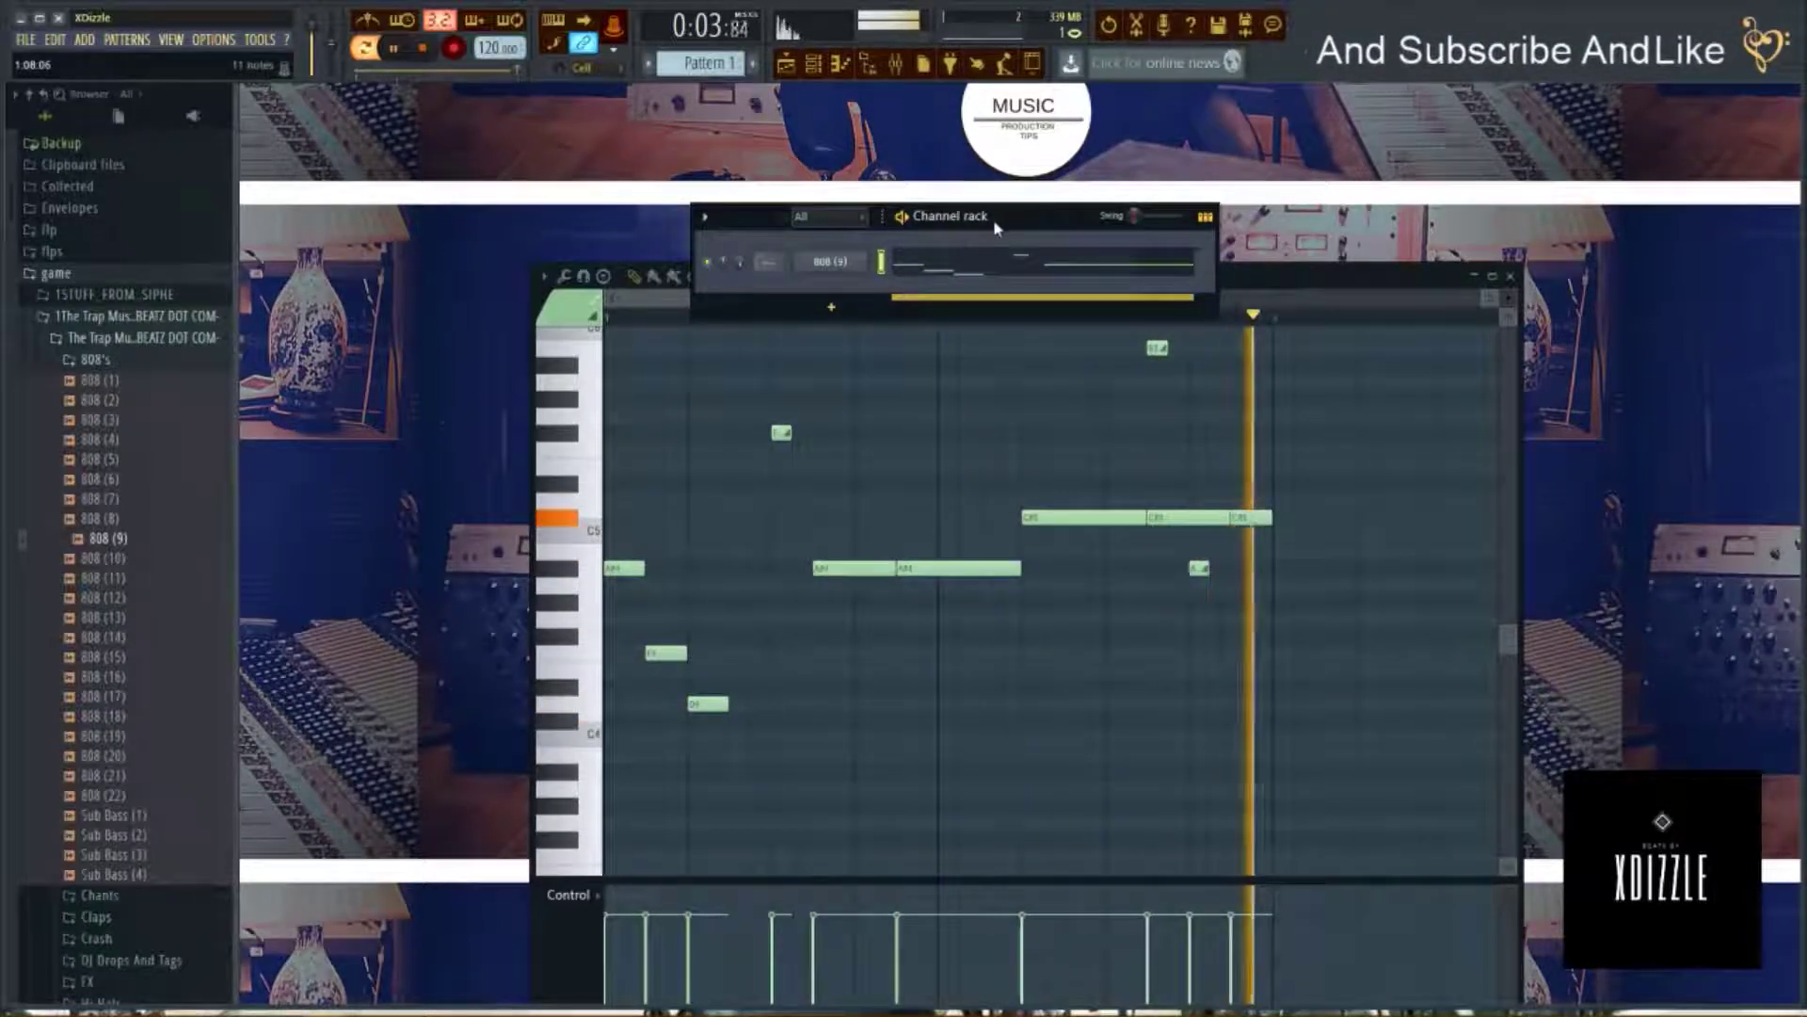
{"action": "left_click", "coordinate": [107, 362]}
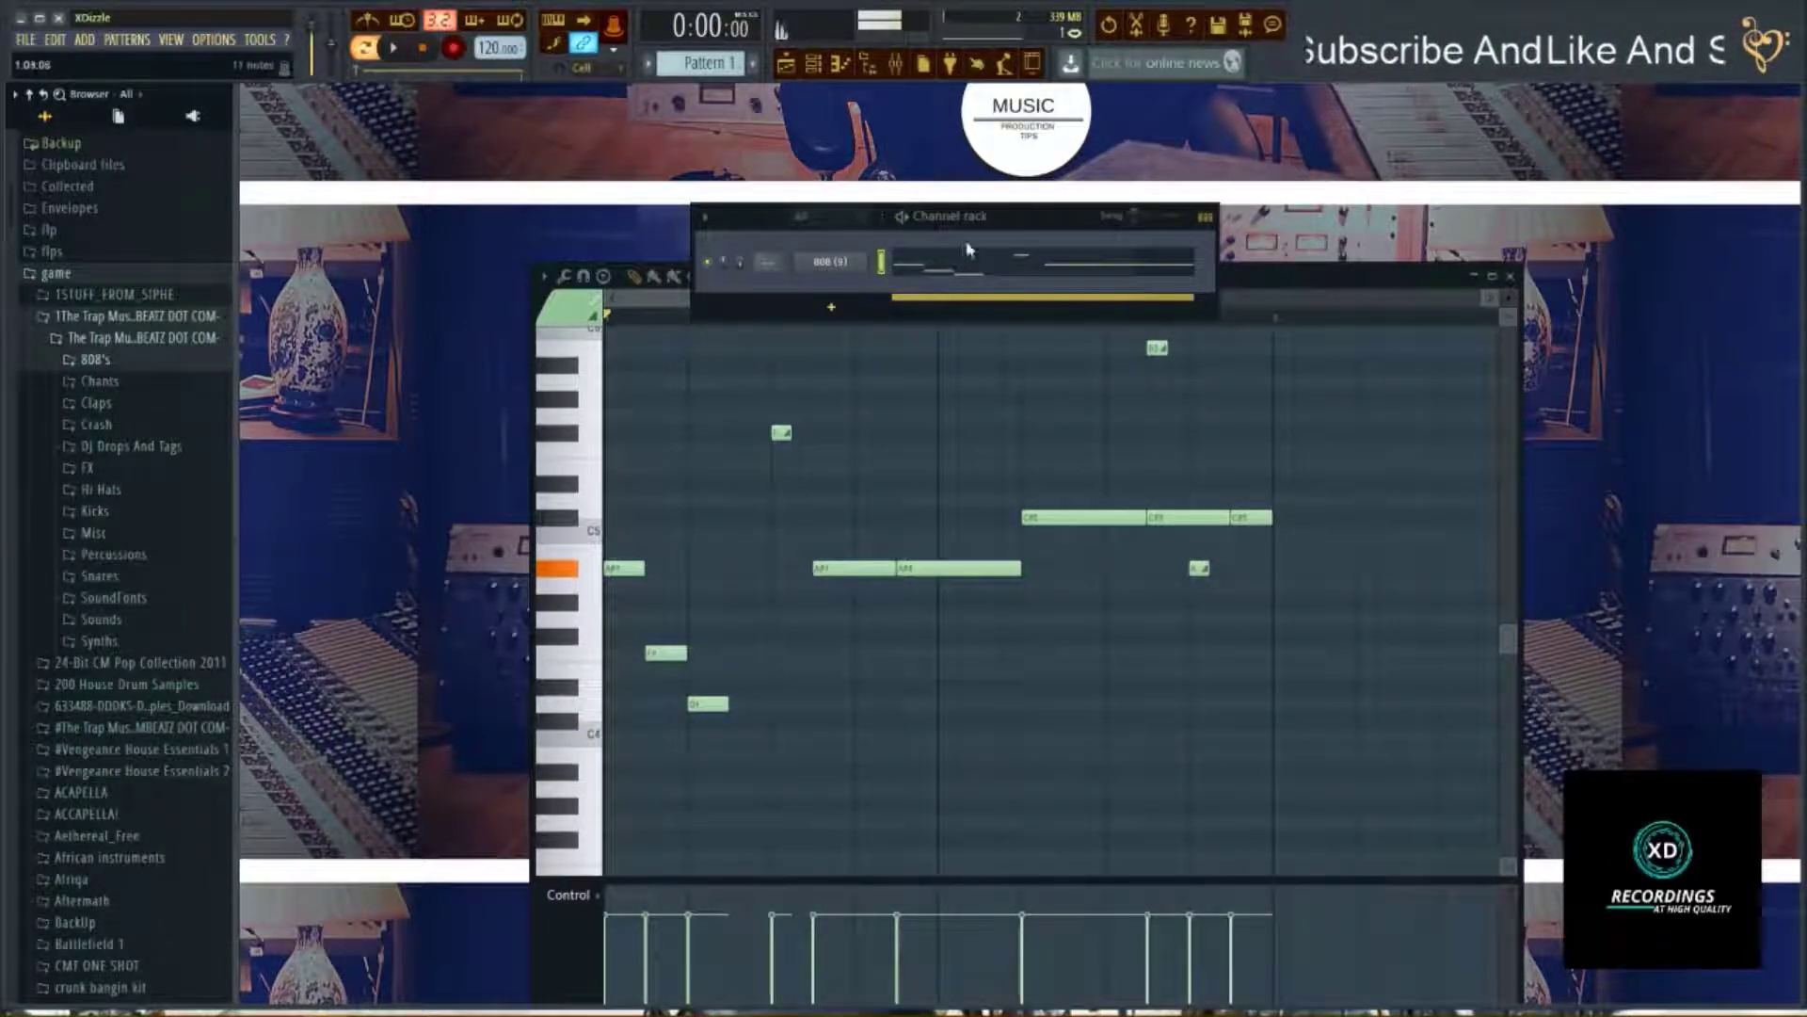
{"action": "left_click_drag", "start_coordinate": [970, 250], "coordinate": [976, 232]}
{"action": "left_click", "coordinate": [789, 66]}
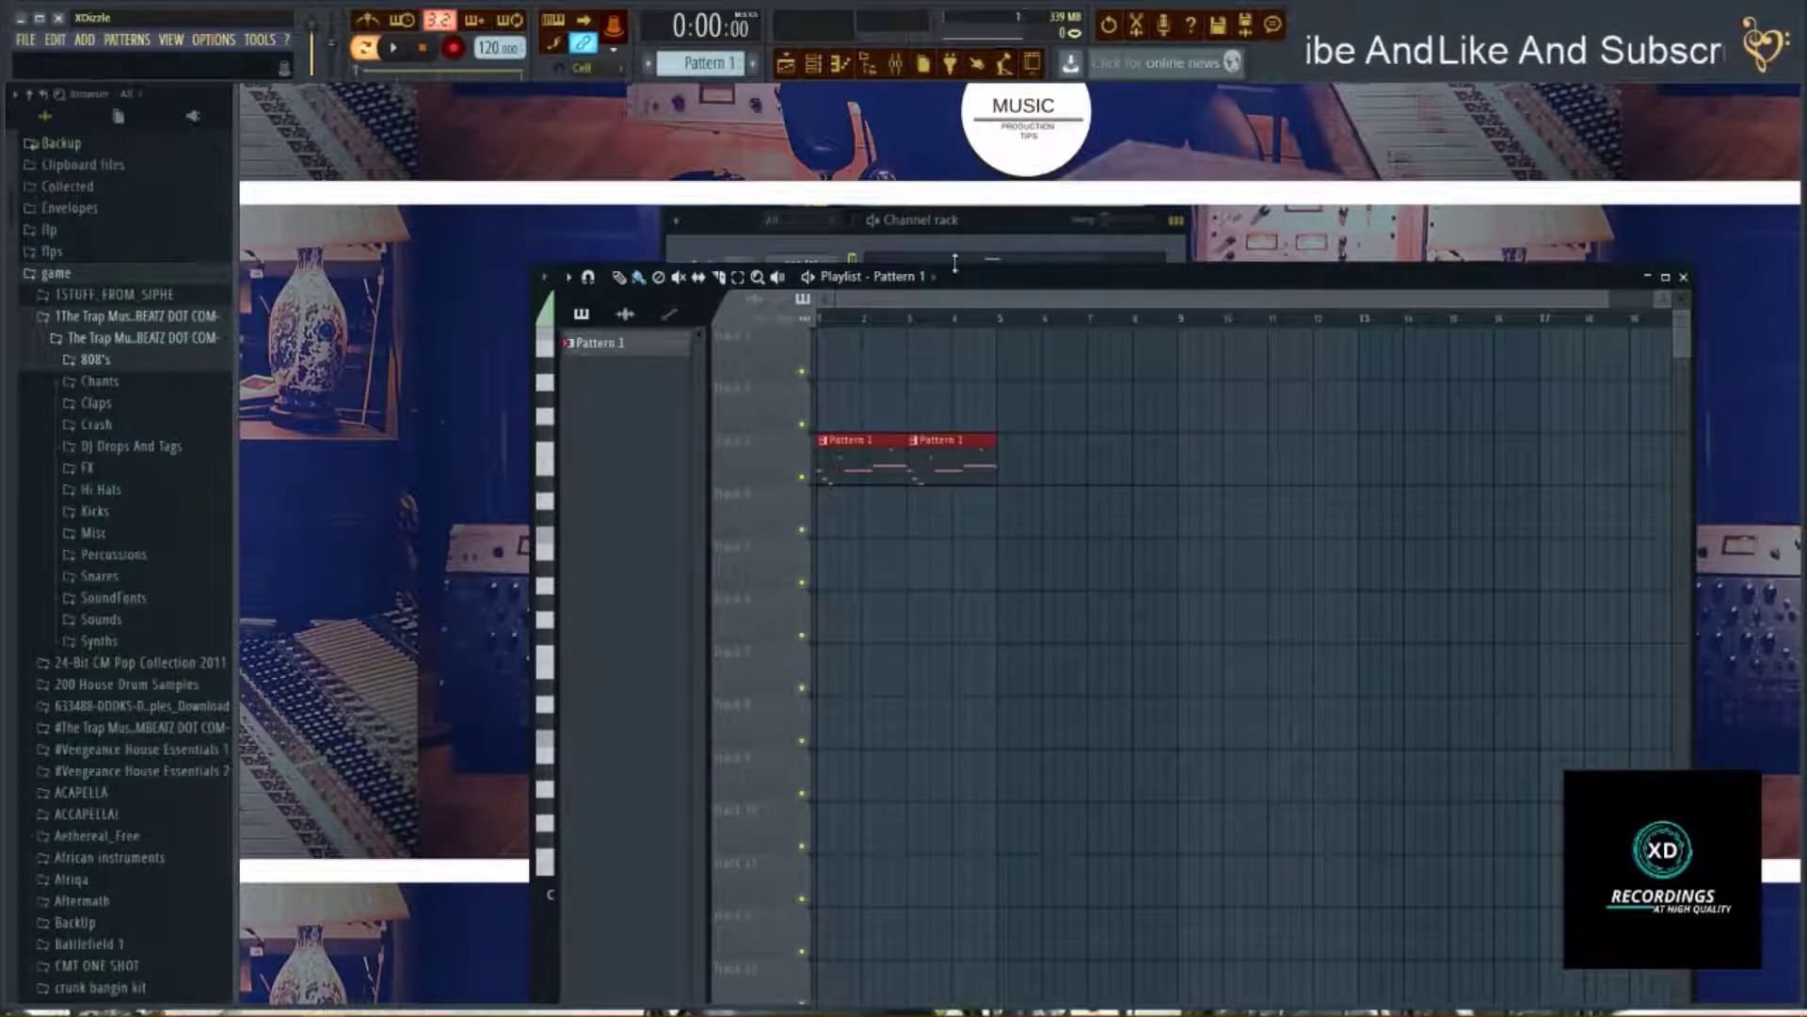
Create Pattern 2 and add the Kick (8) sample from the Kicks folder to the channel rack.
{"action": "left_click", "coordinate": [143, 517]}
{"action": "left_click", "coordinate": [1004, 232]}
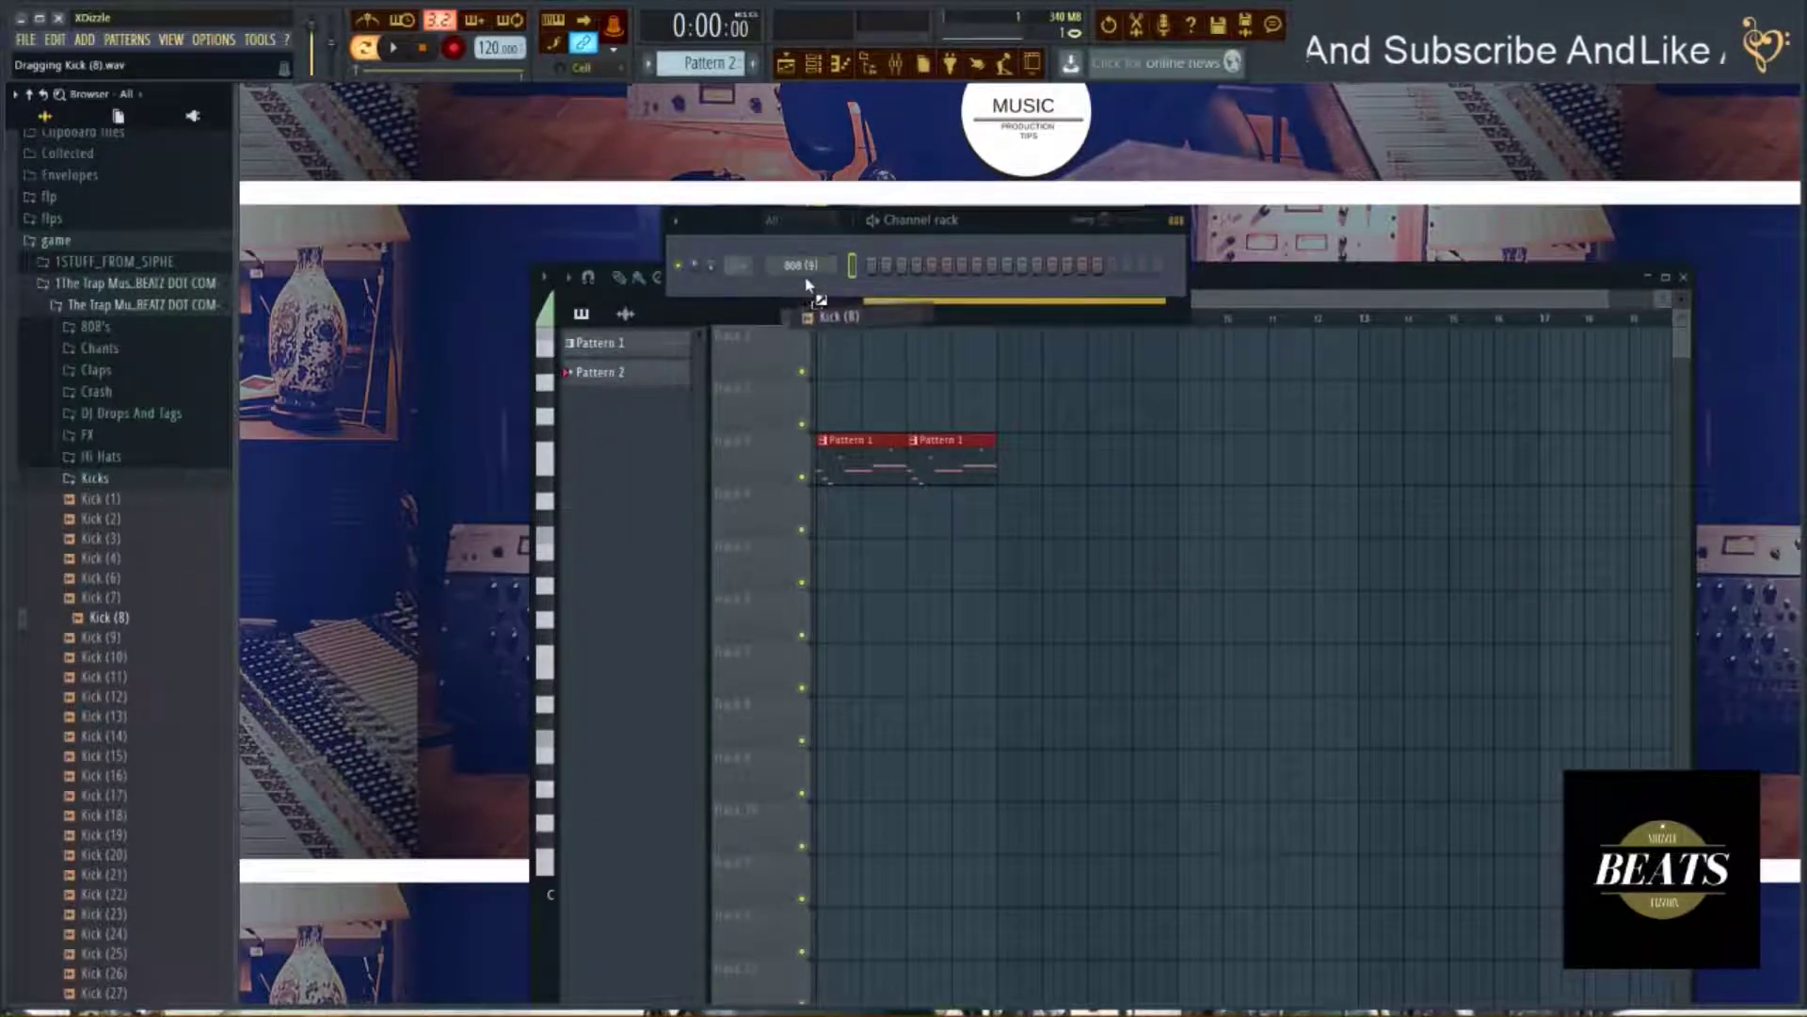
{"action": "left_click_drag", "start_coordinate": [807, 284], "coordinate": [857, 295]}
Place Pattern 2 at the start of Track 2 and enter Kick (8) hits on steps 1, 3 and 15.
{"action": "key", "text": "space"}
{"action": "left_click", "coordinate": [844, 418]}
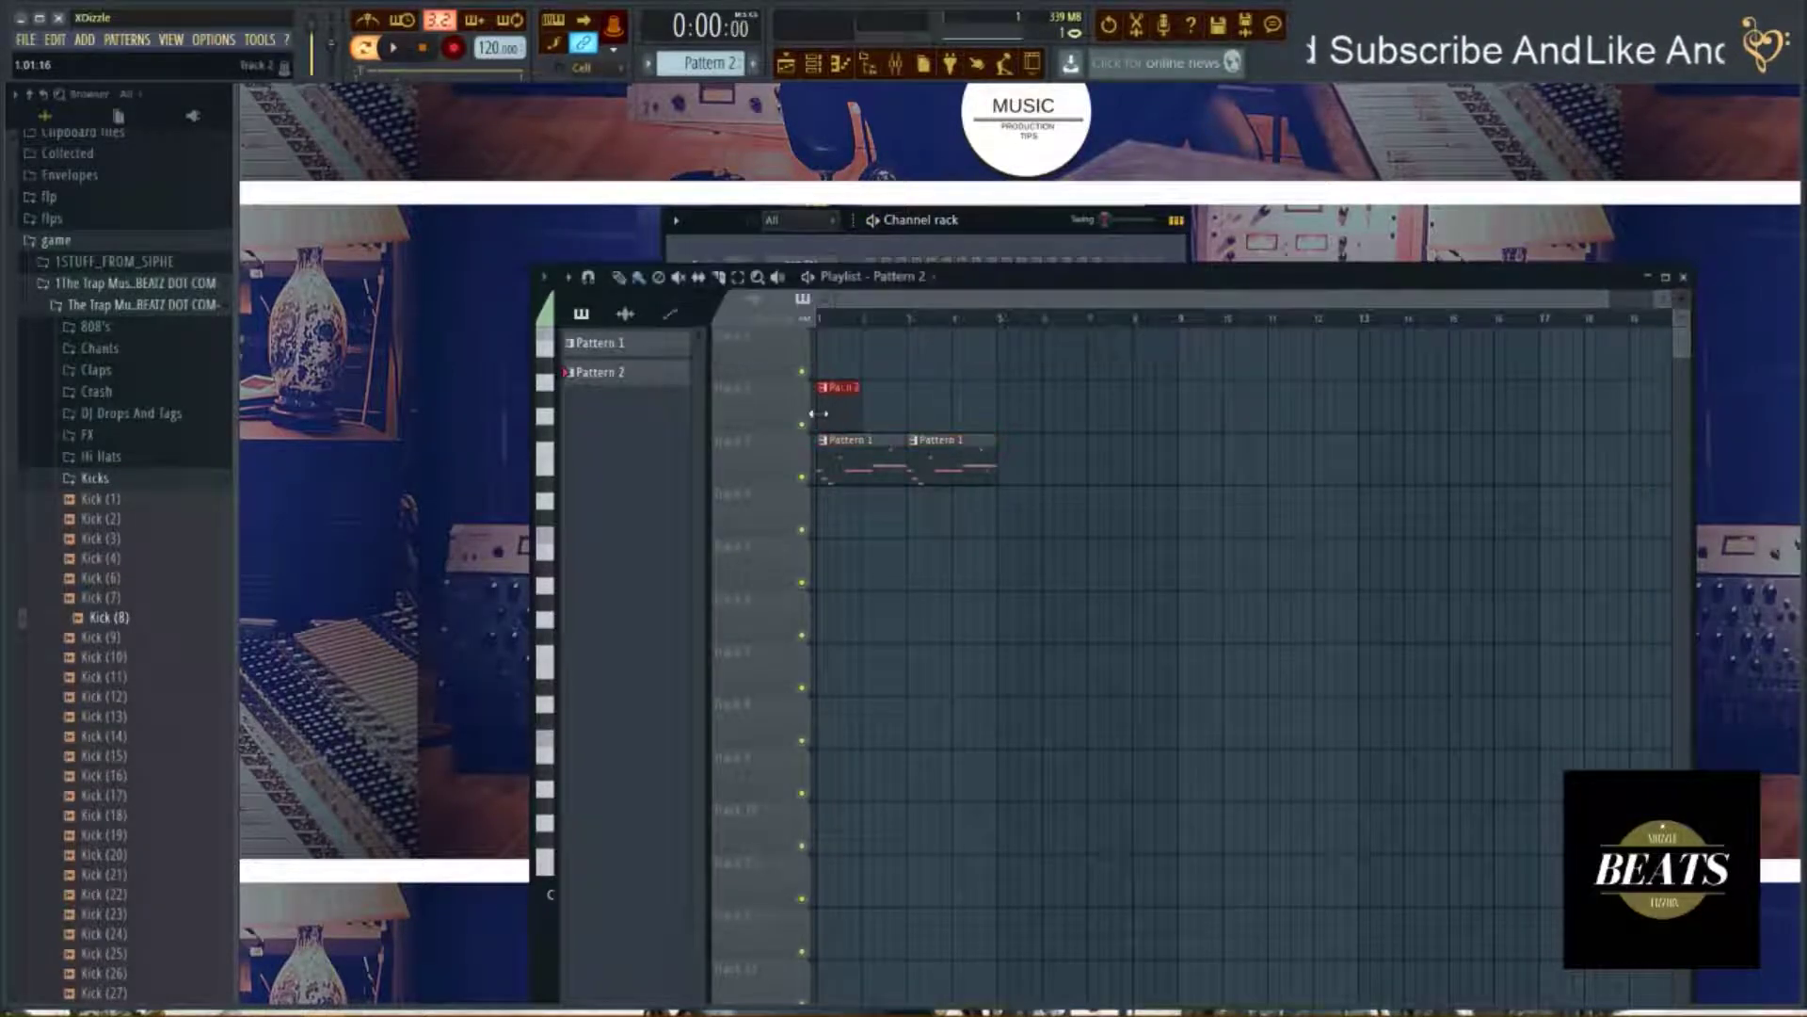
{"action": "key", "text": "F6"}
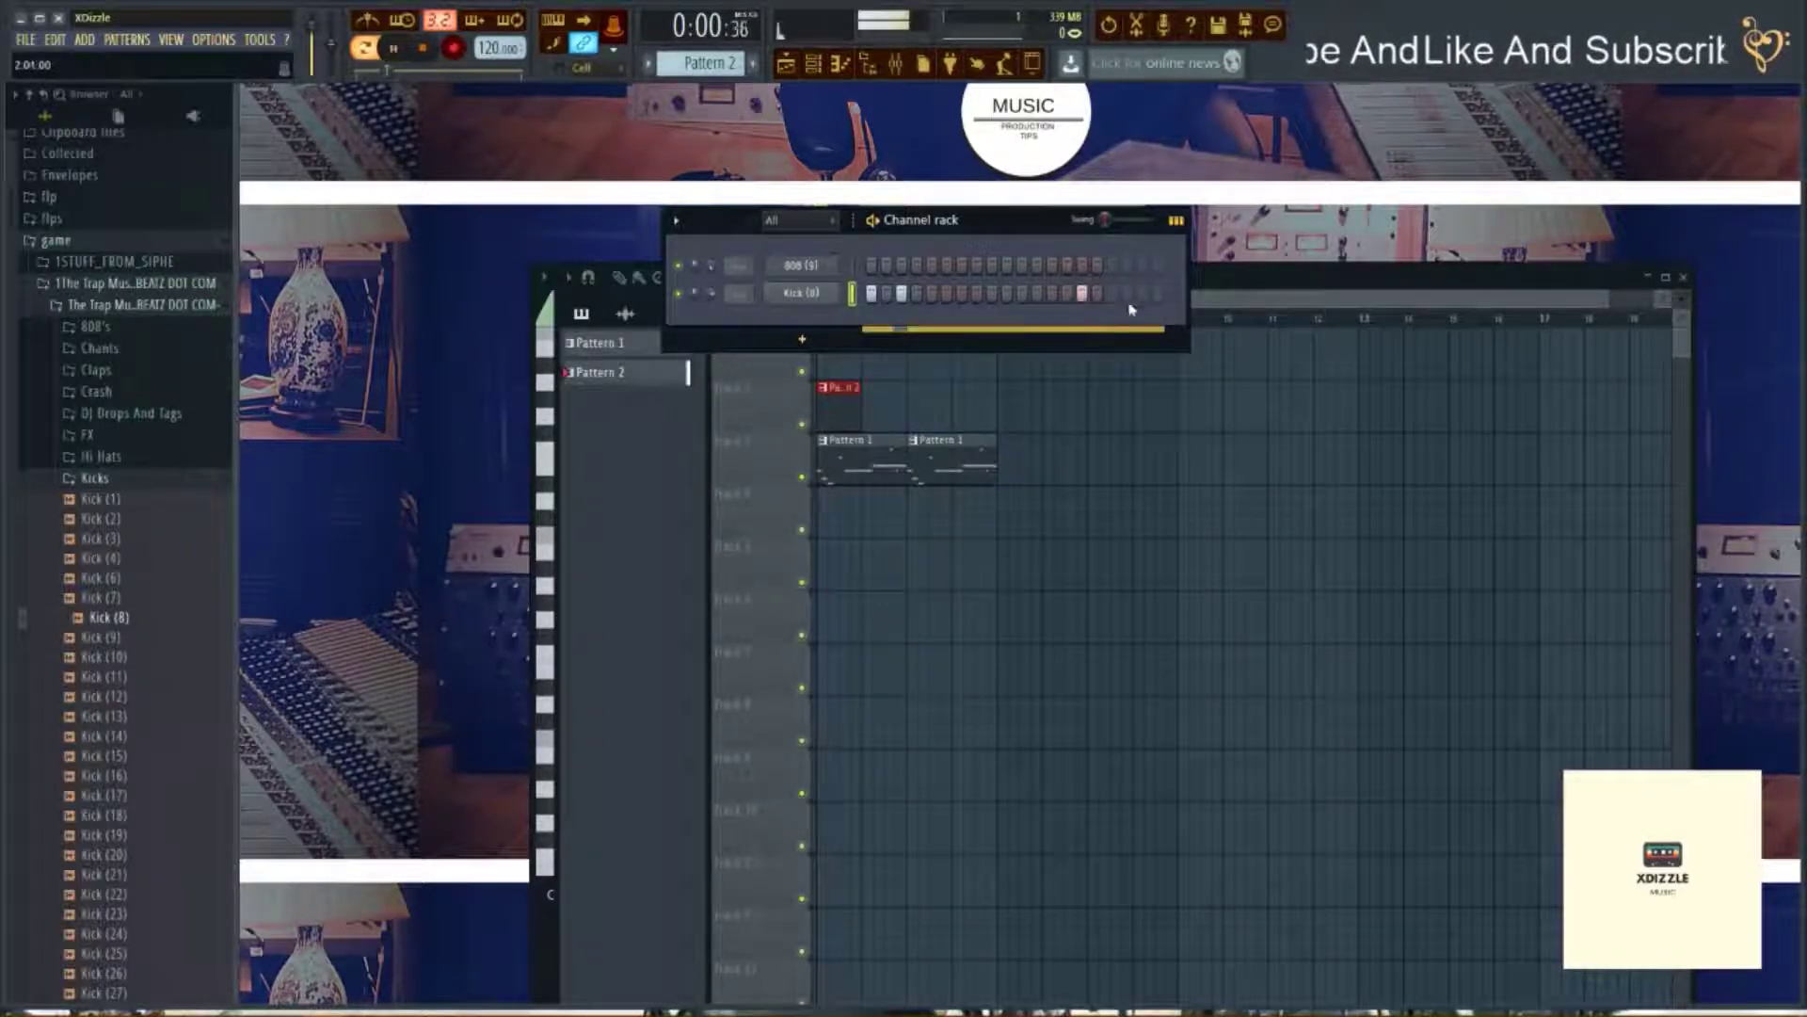
Extend Pattern 2 to 32 steps, add Kick (8) hits on steps 19, 21 and 31, and place a second Pattern 2 clip after the first.
{"action": "left_click_drag", "start_coordinate": [1188, 312], "coordinate": [1303, 308]}
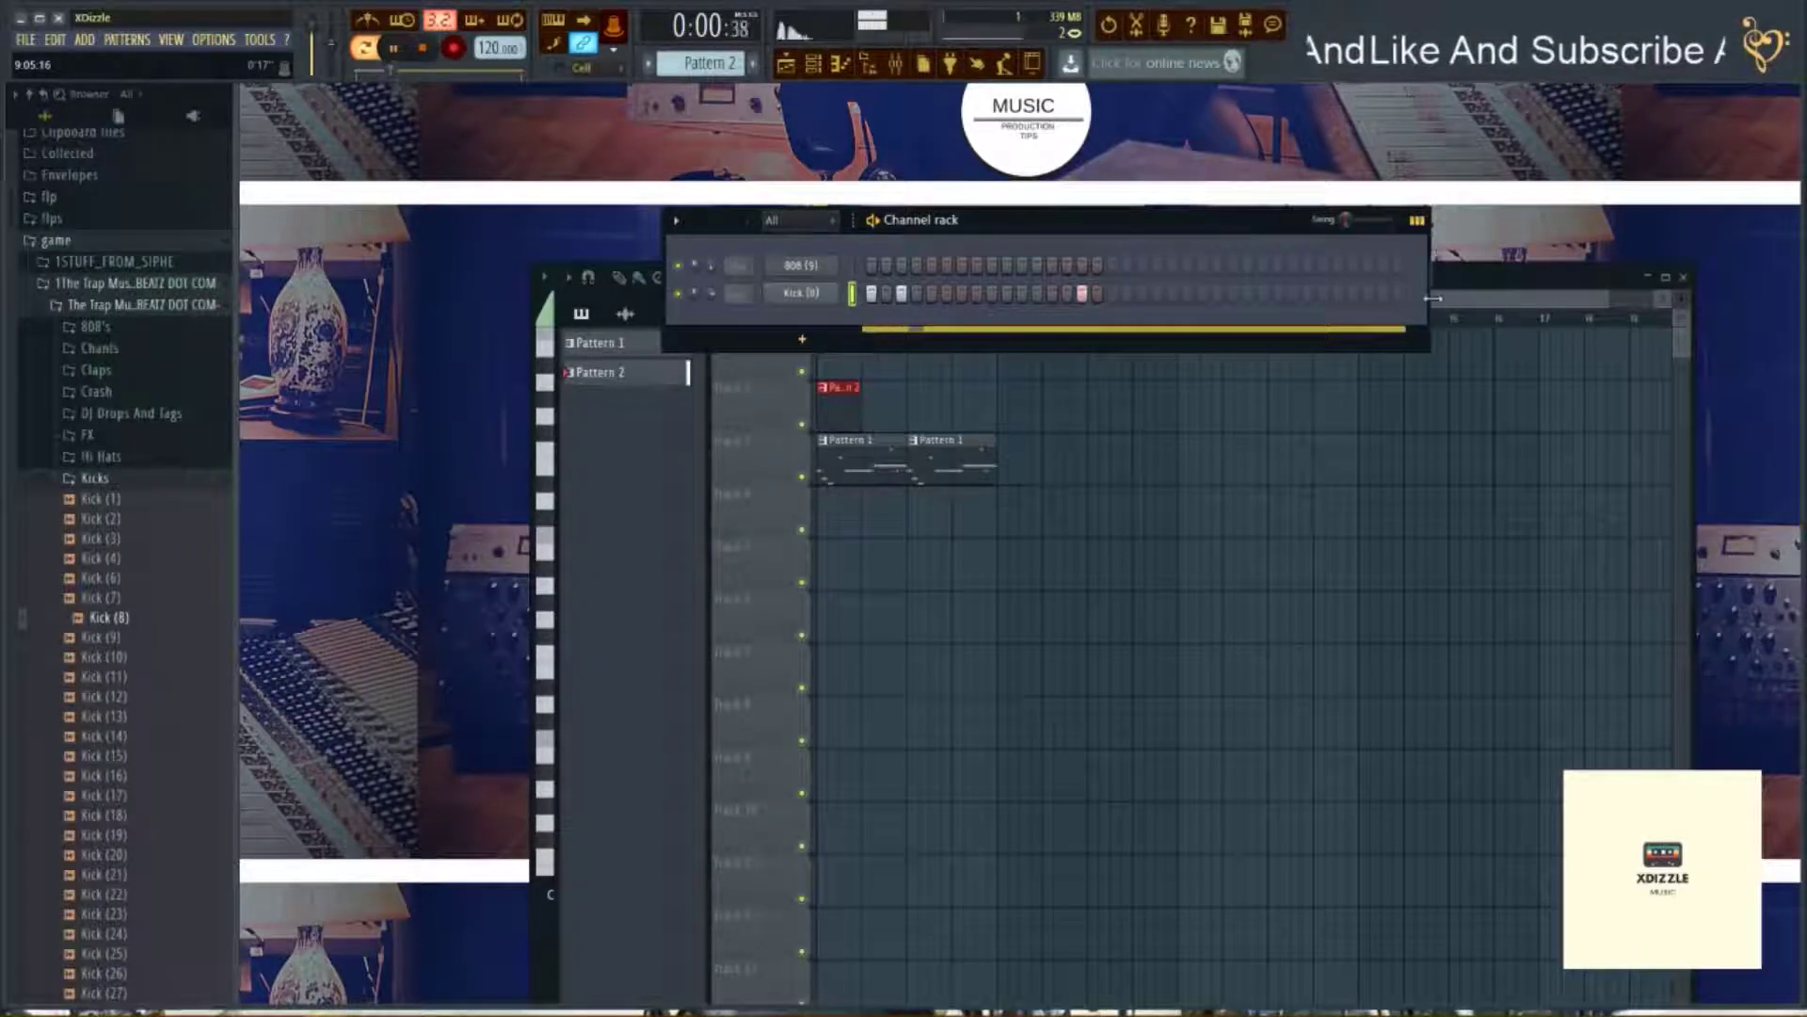
{"action": "left_click_drag", "start_coordinate": [1459, 297], "coordinate": [1377, 288]}
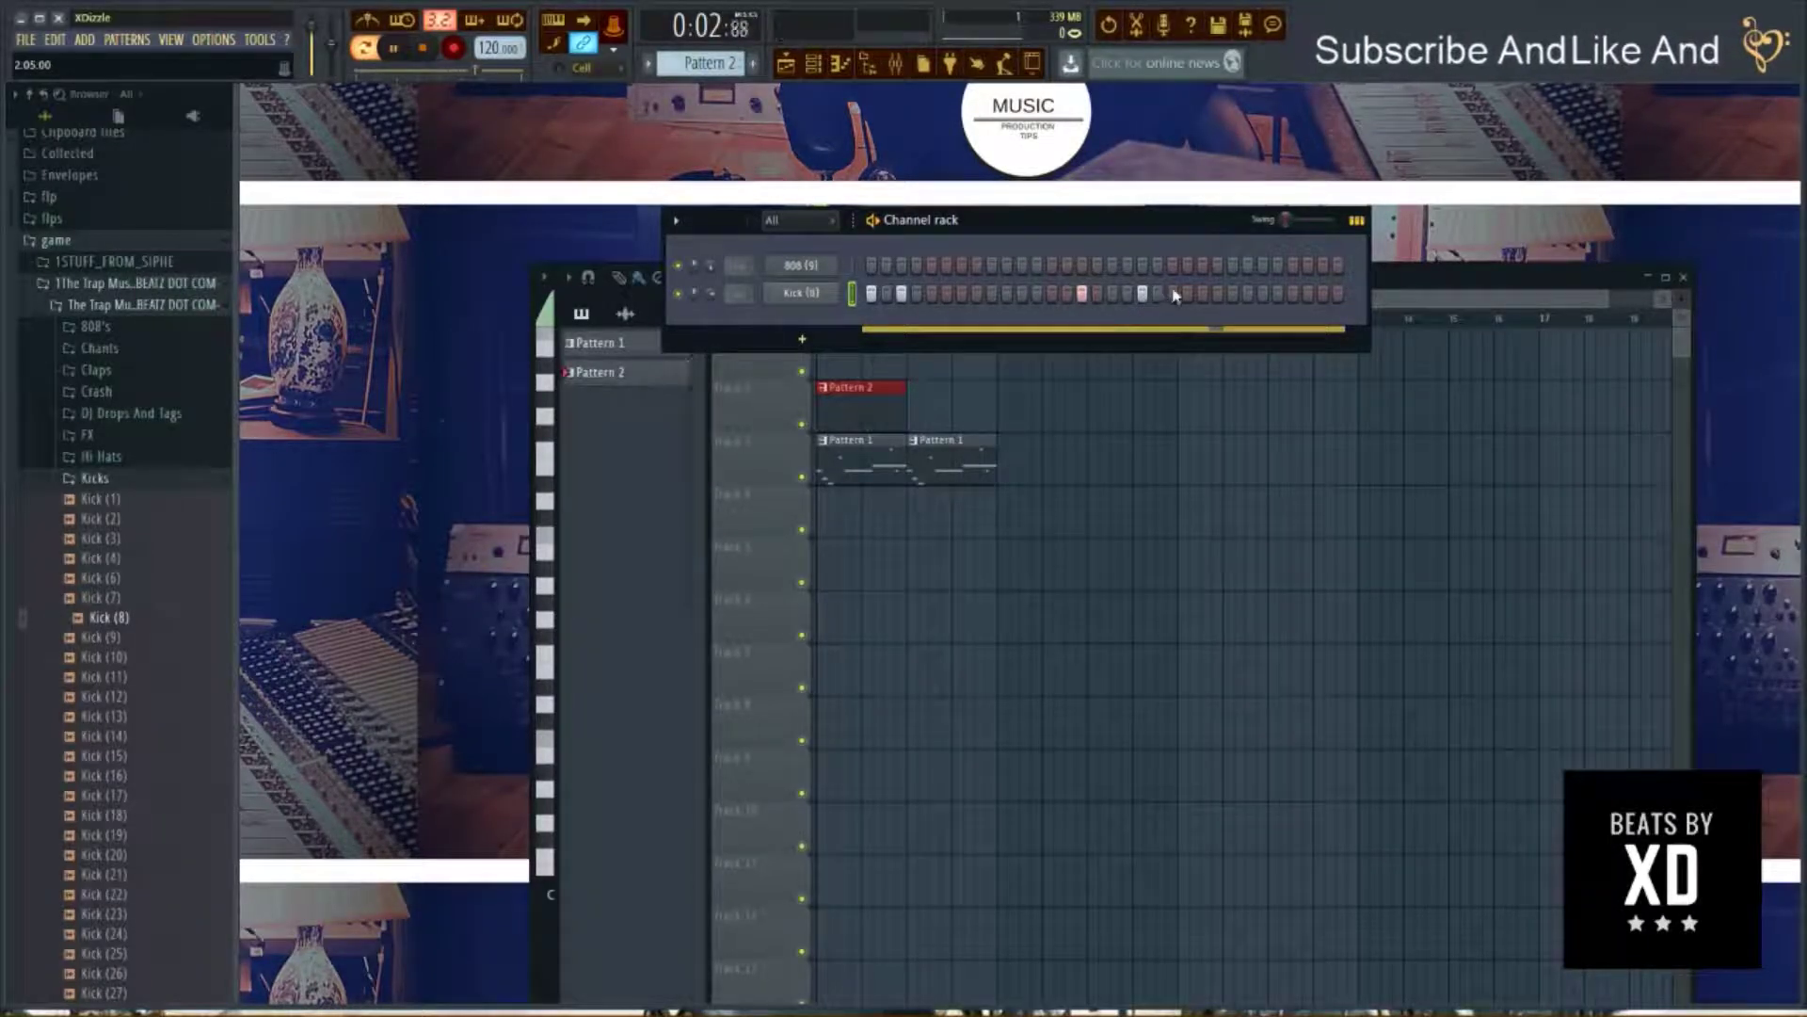
{"action": "left_click", "coordinate": [919, 392]}
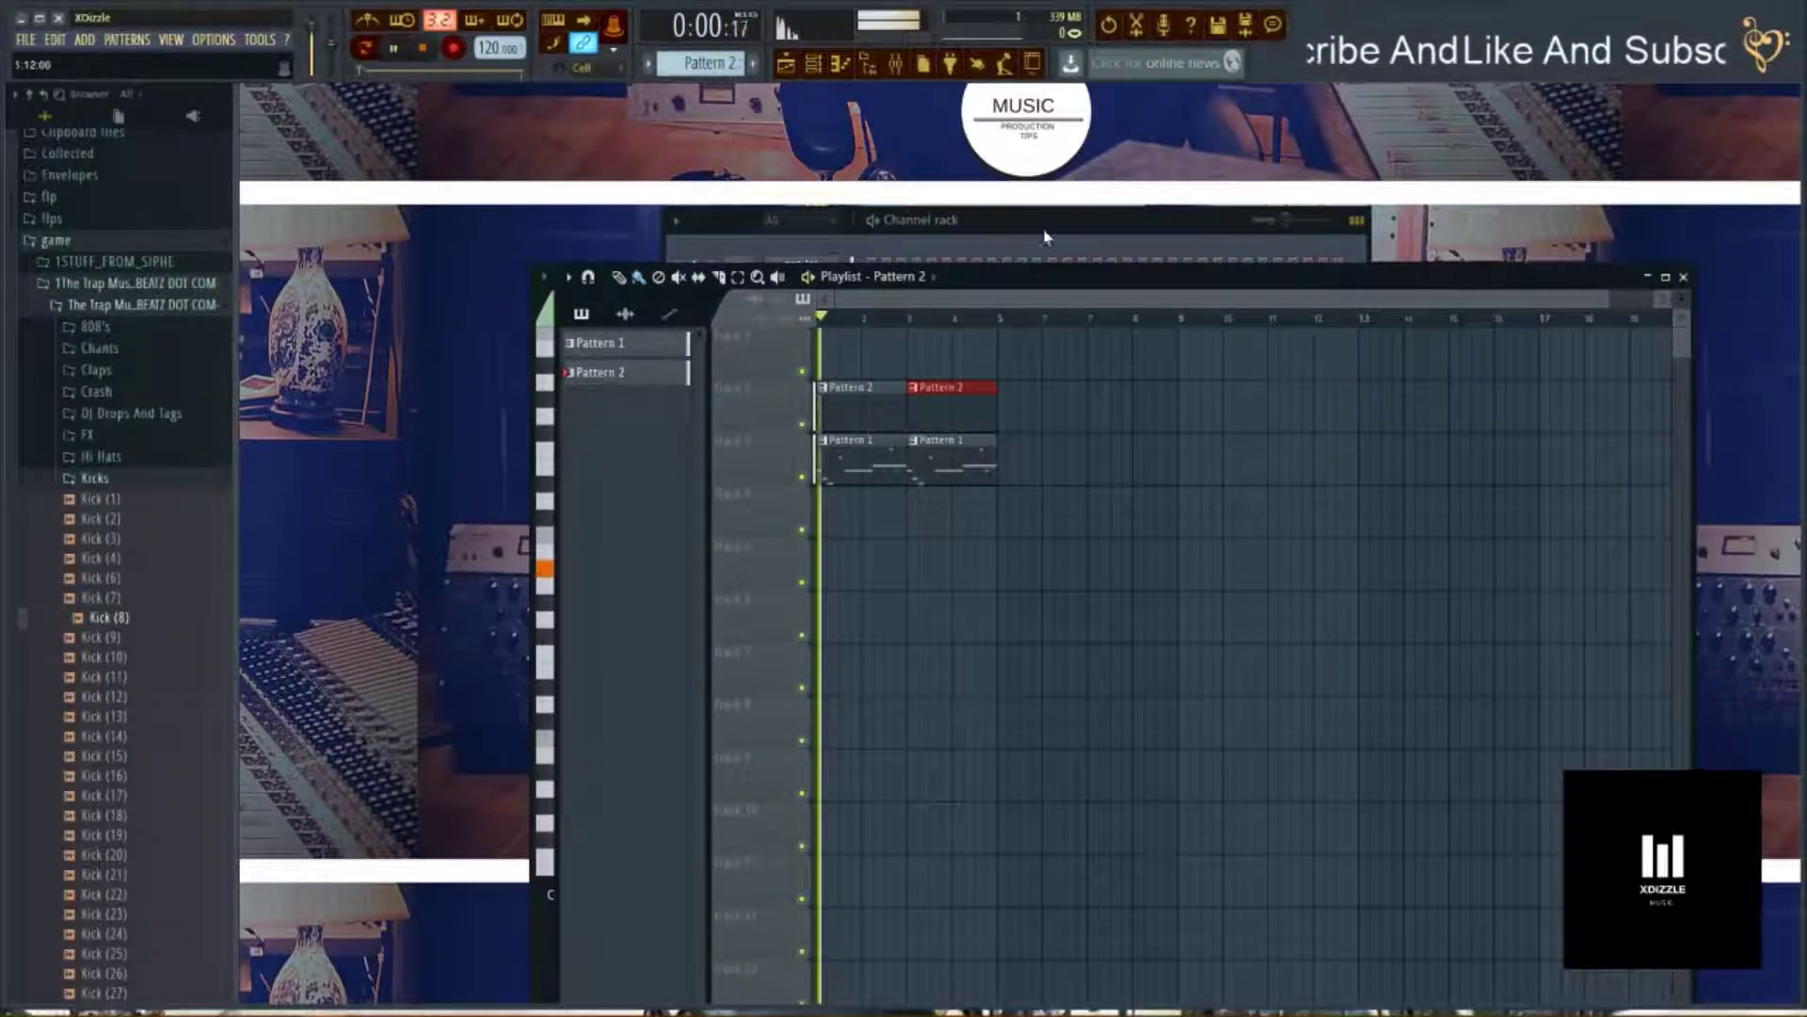
{"action": "left_click_drag", "start_coordinate": [1052, 223], "coordinate": [1014, 156]}
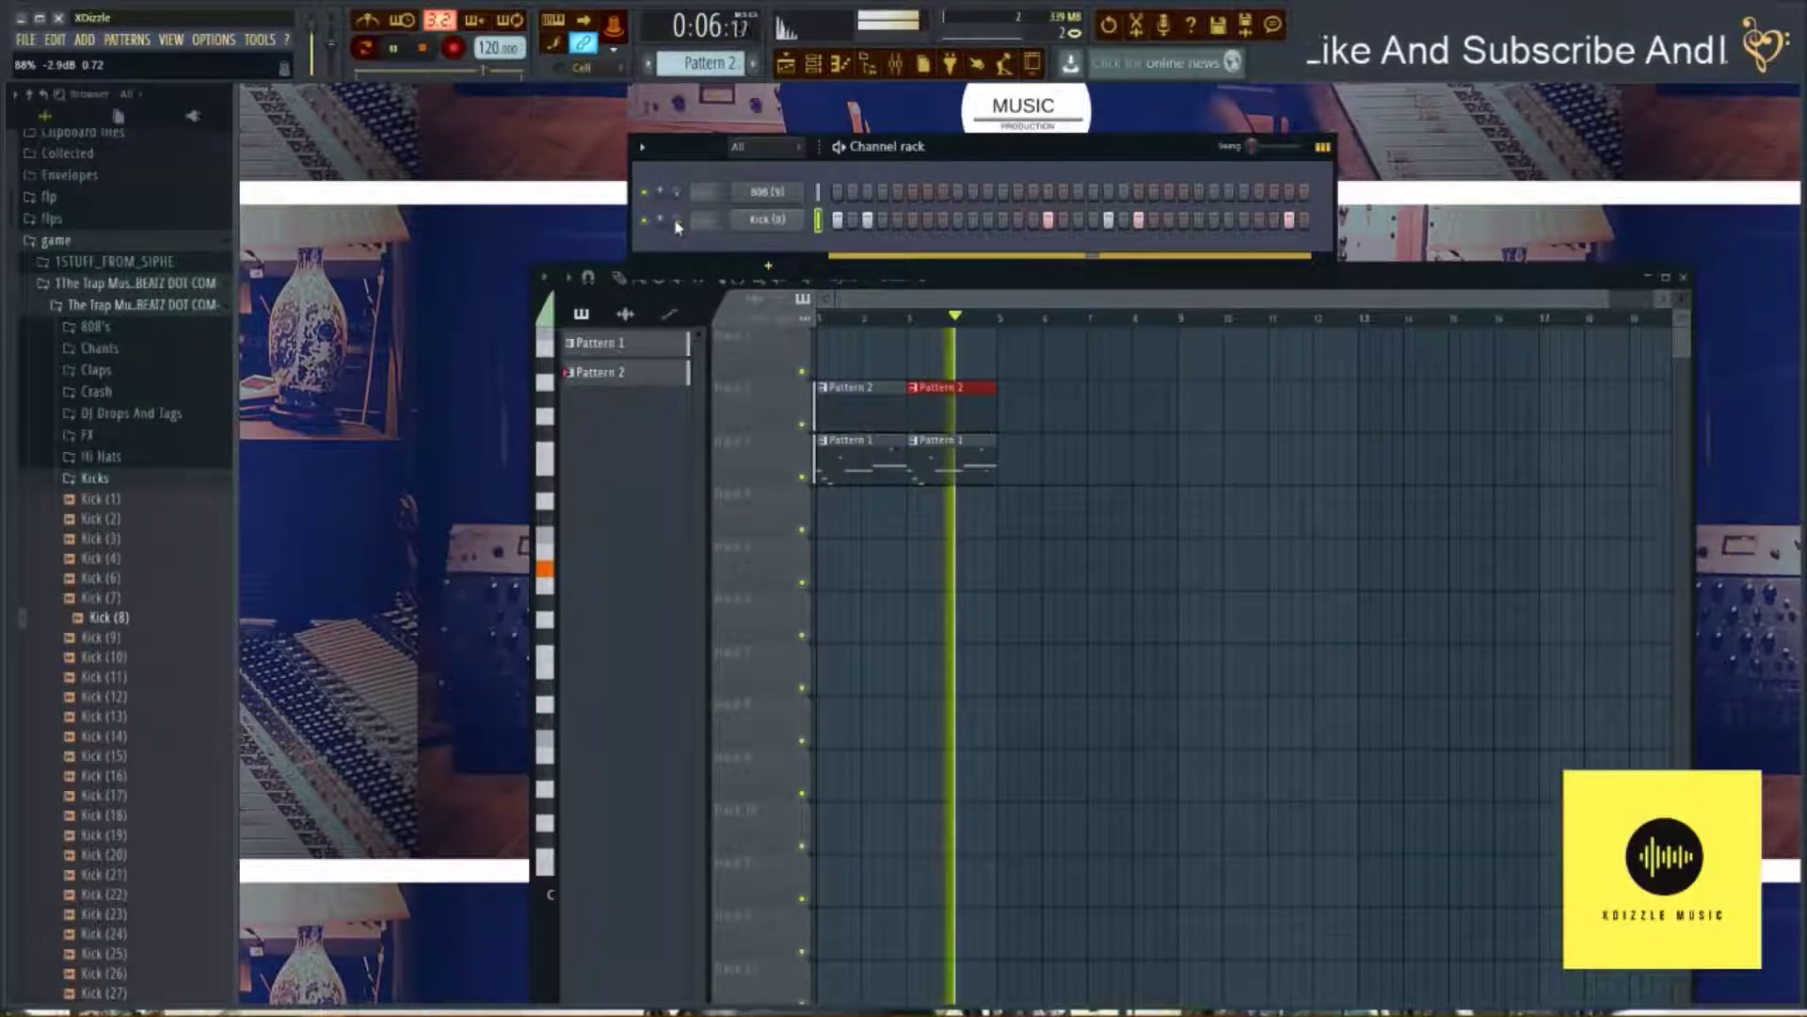
Add the Snare (12) sample from the Snares folder to the channel rack, with hits on steps 9 and 25.
{"action": "left_click", "coordinate": [131, 480]}
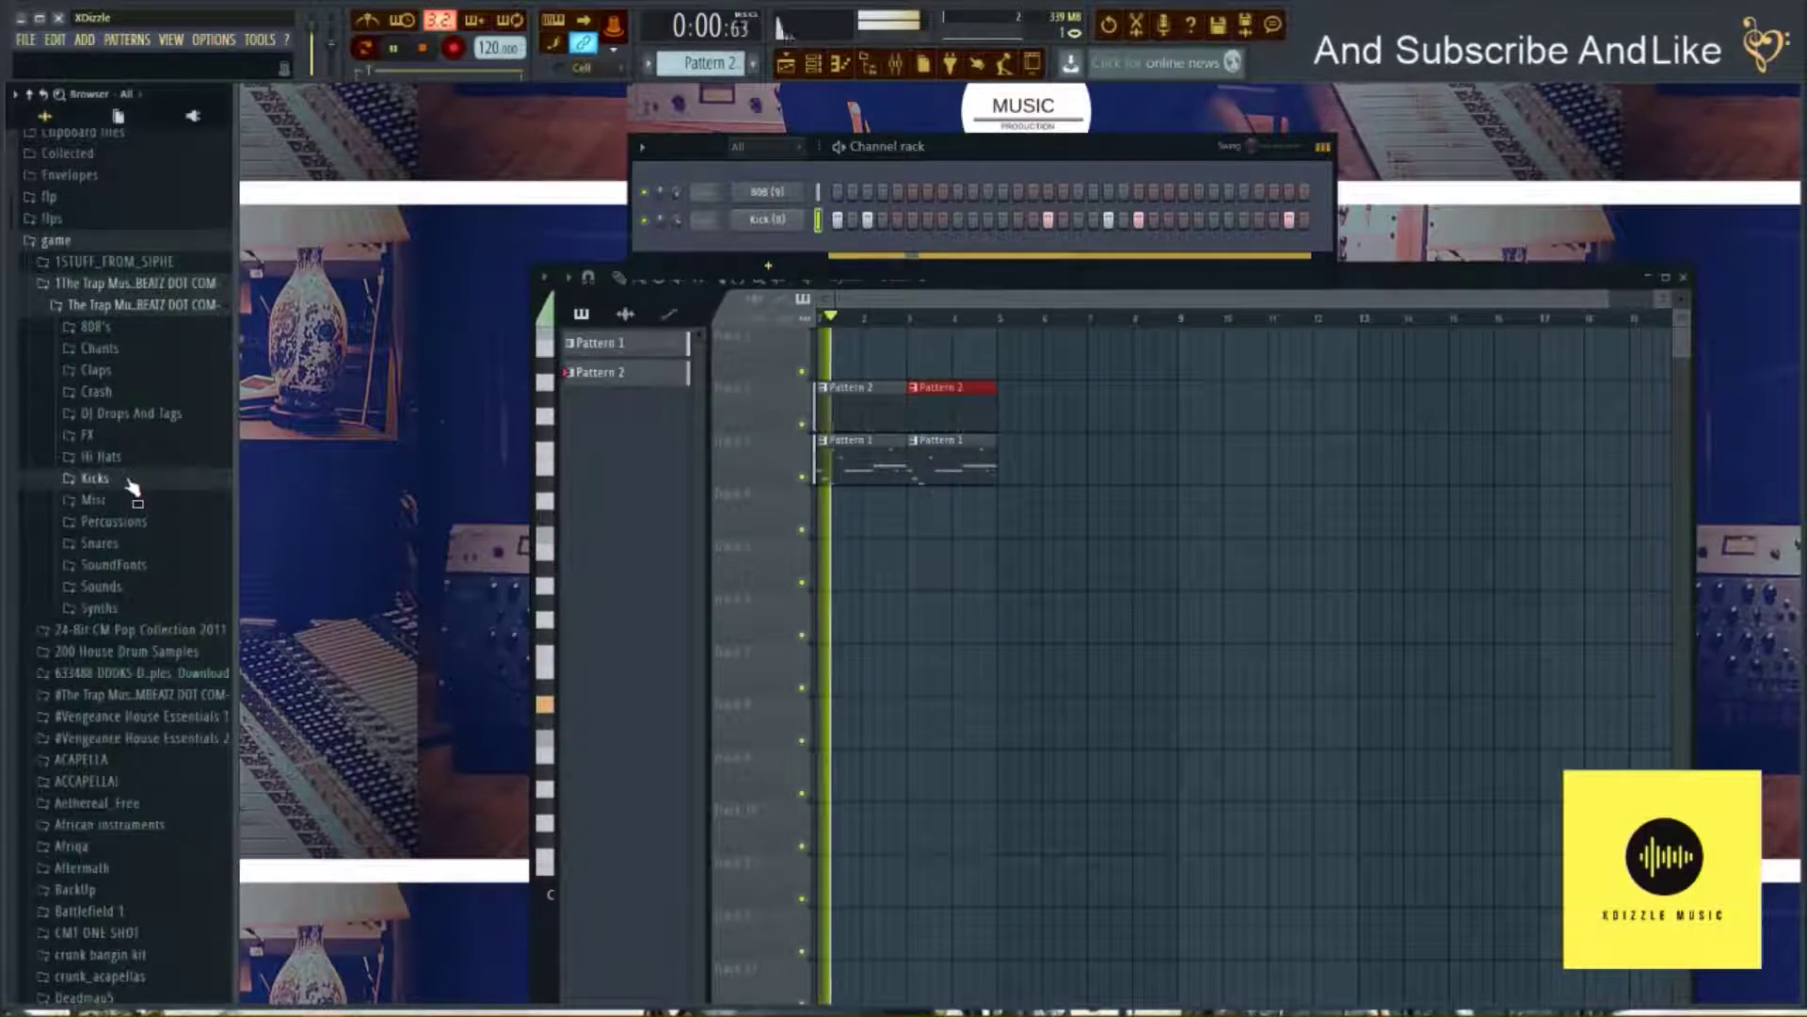
{"action": "left_click", "coordinate": [113, 551]}
{"action": "scroll", "coordinate": [129, 400], "scroll_direction": "down", "scroll_amount": 5}
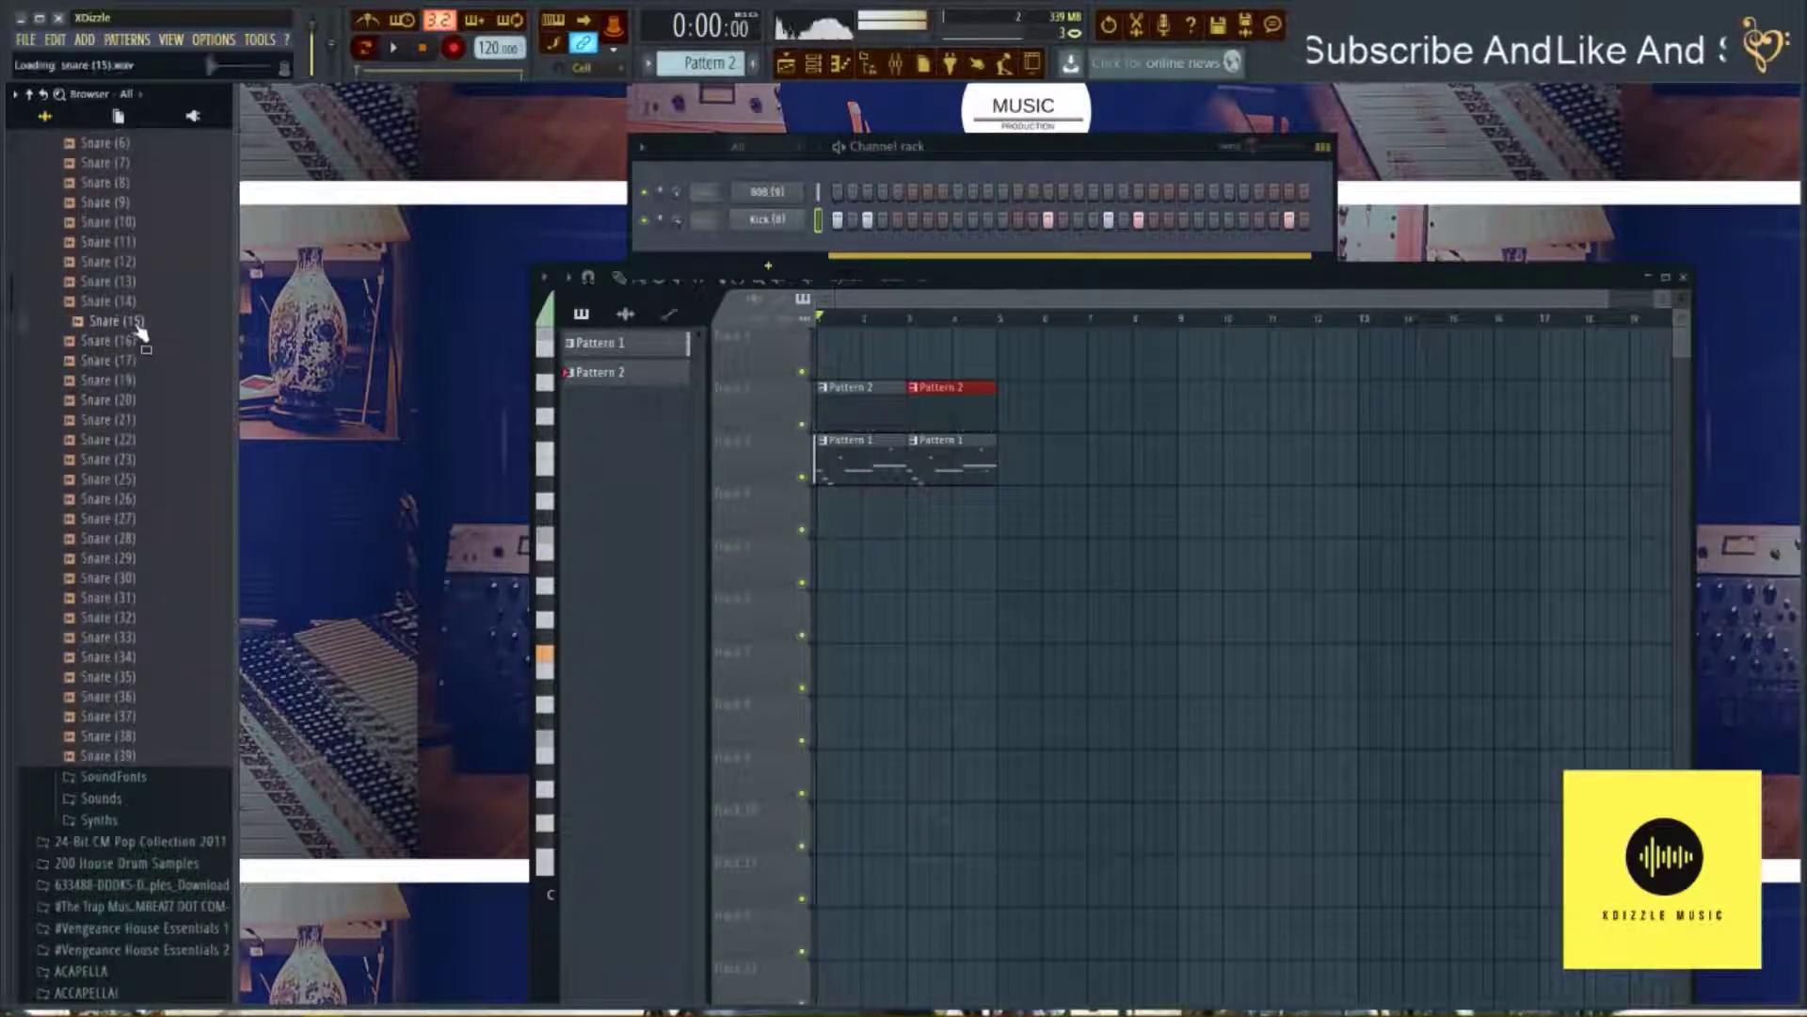
{"action": "left_click", "coordinate": [132, 300]}
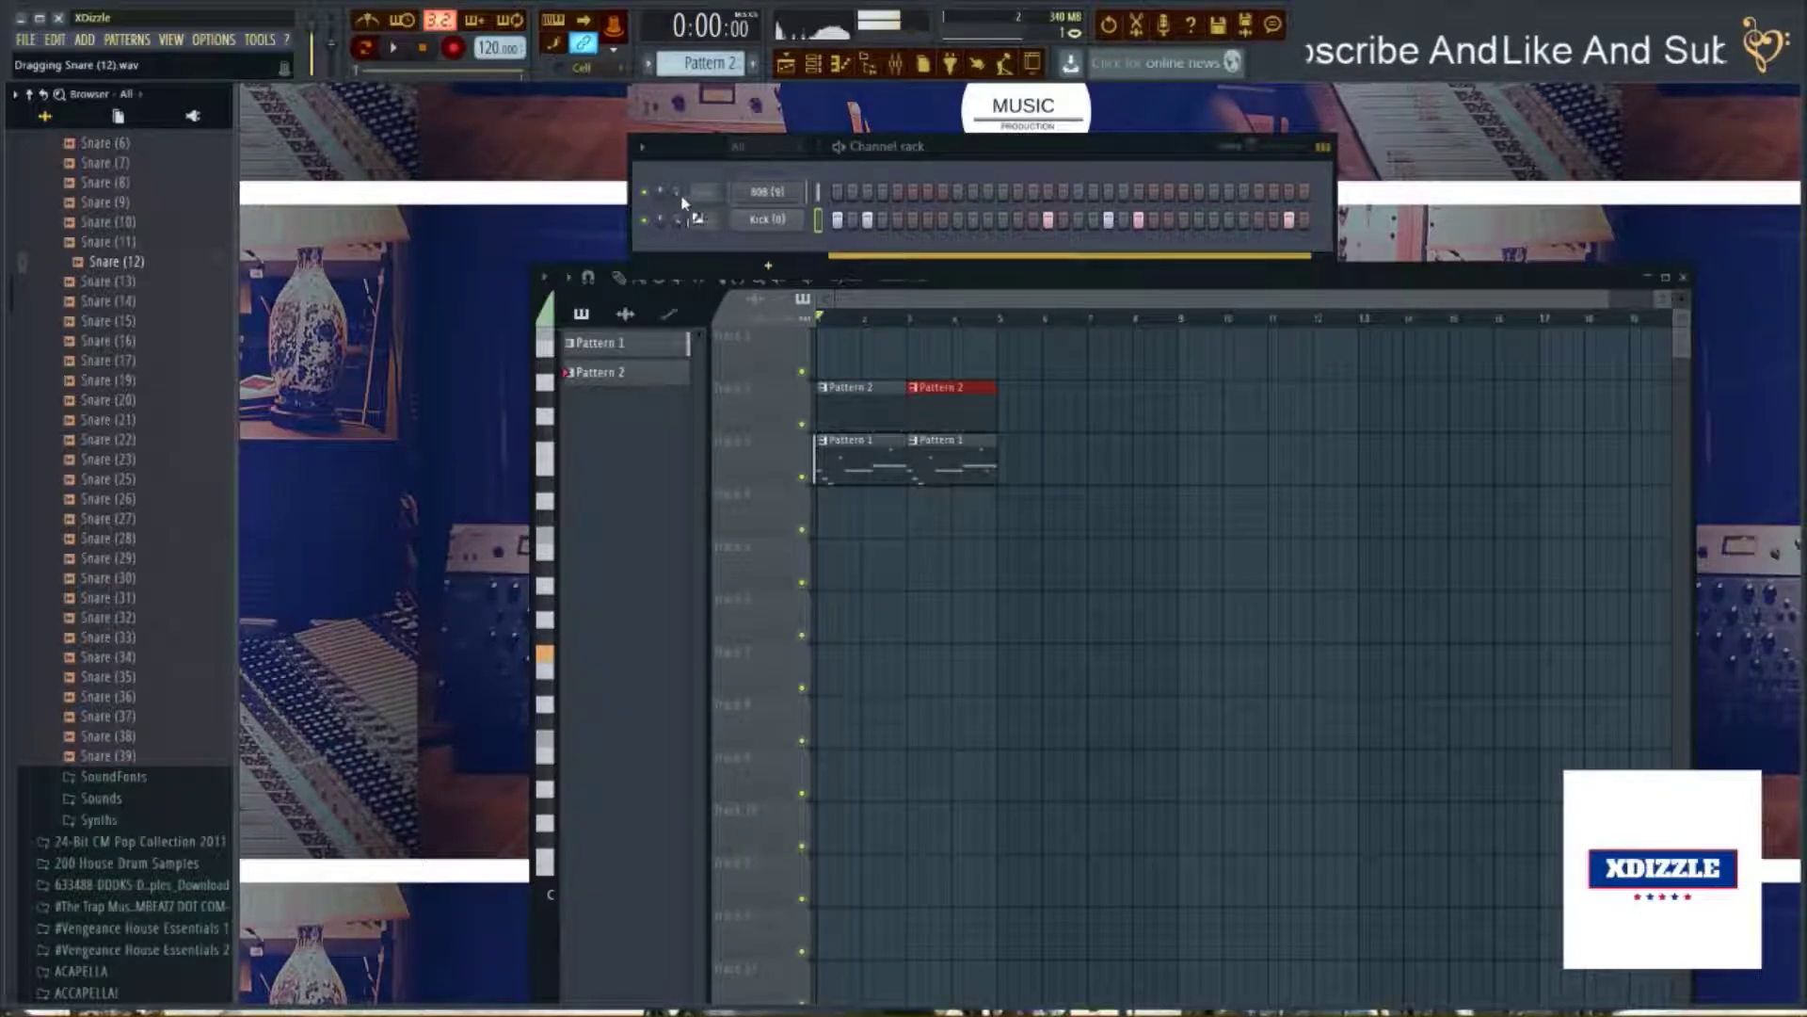
{"action": "left_click_drag", "start_coordinate": [753, 241], "coordinate": [887, 251]}
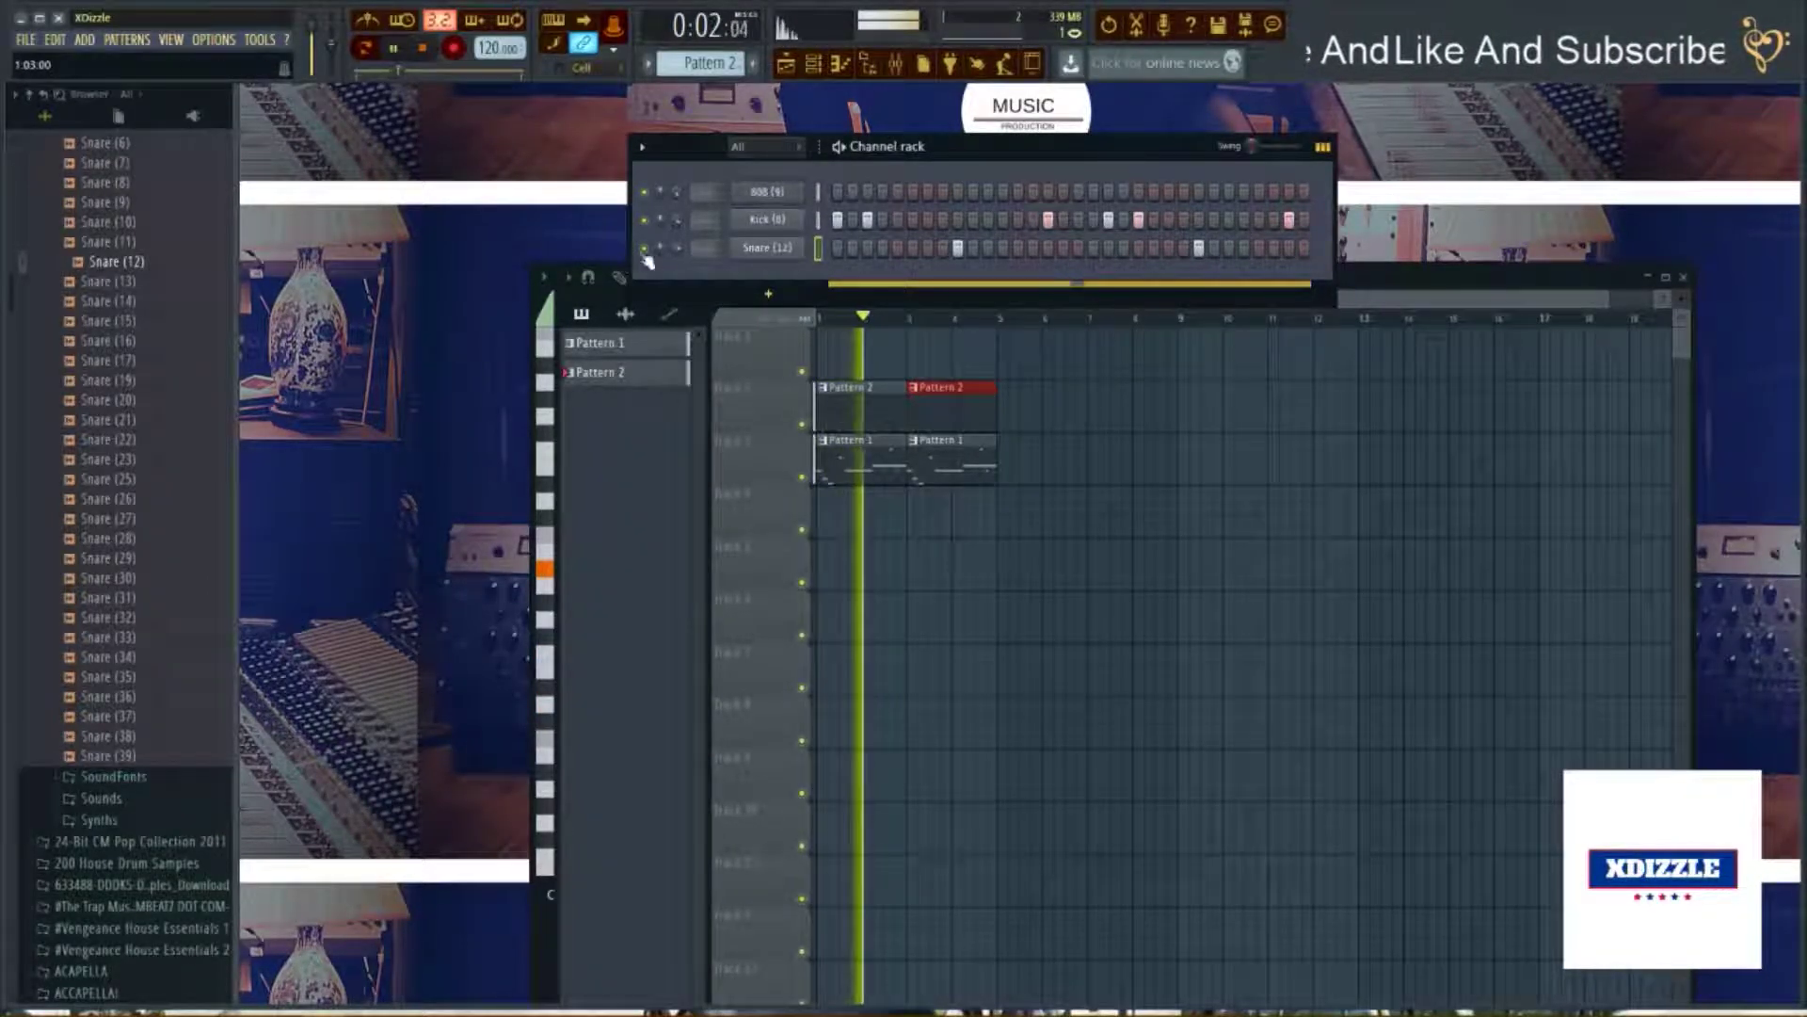
Add the Hi Hat (7) sample from the Hi Hats folder to the channel rack and fill all 32 of its steps.
{"action": "scroll", "coordinate": [79, 369], "scroll_direction": "up", "scroll_amount": 2}
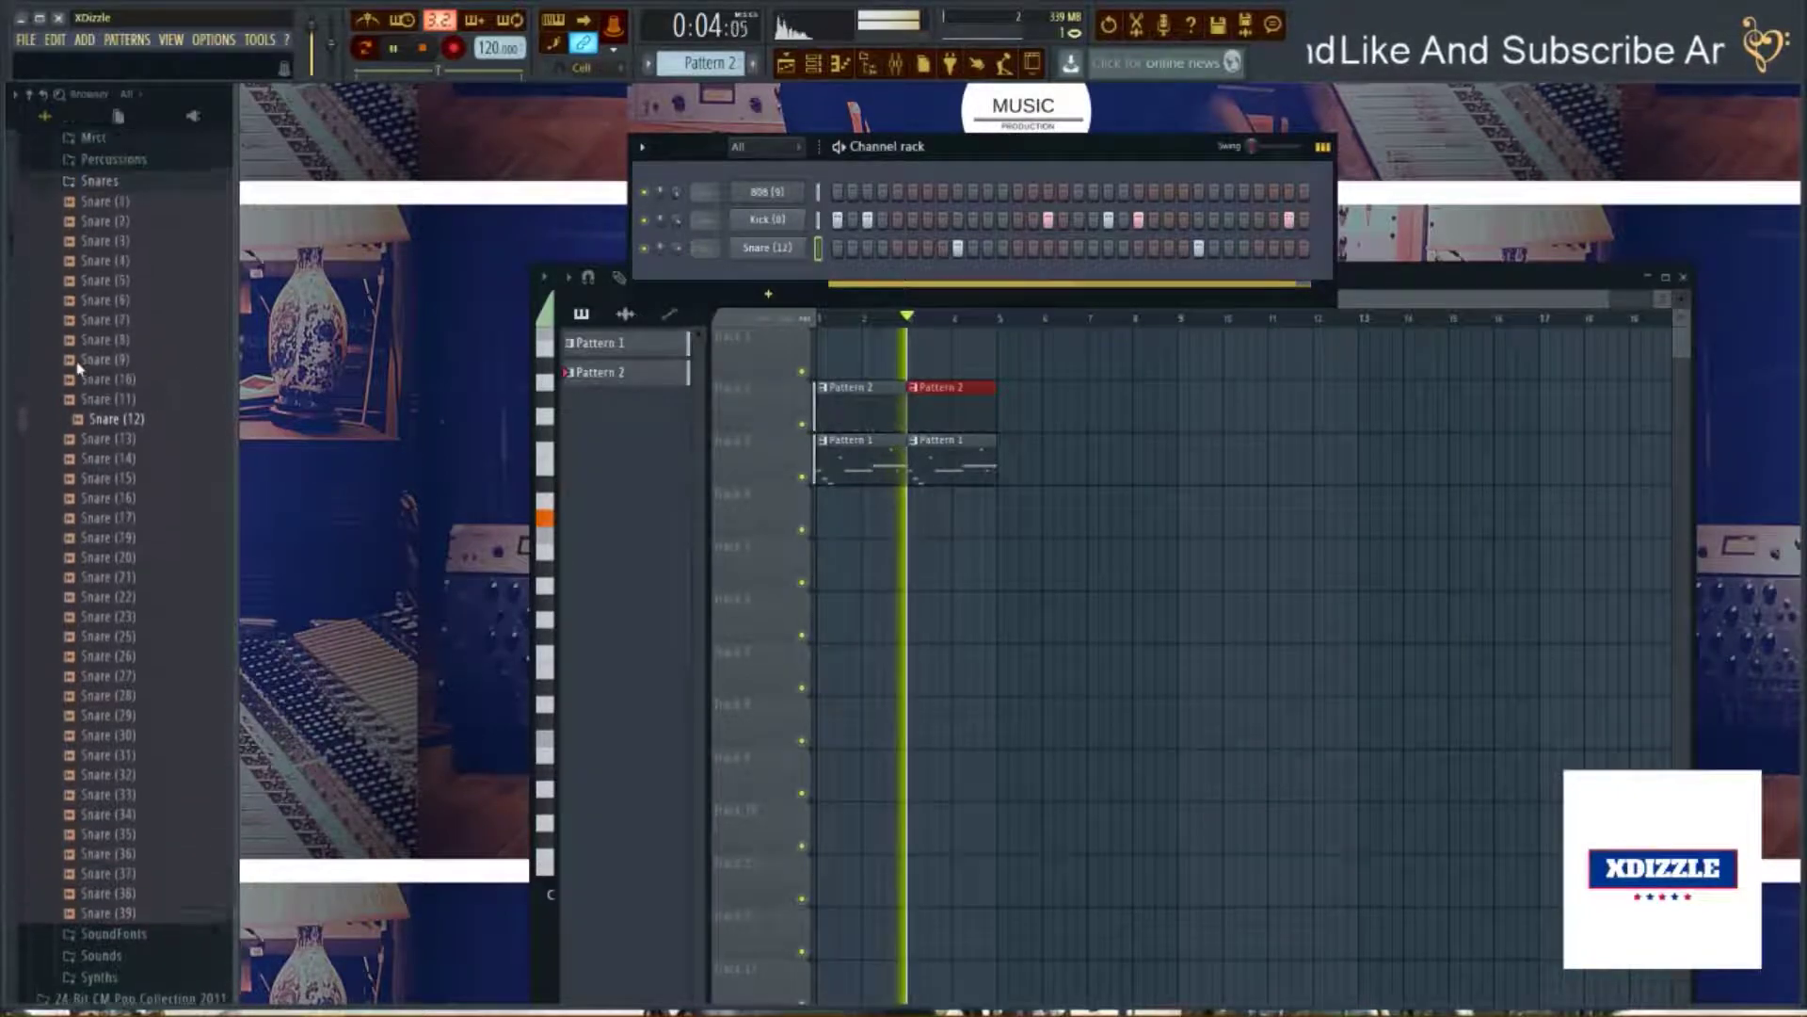
{"action": "scroll", "coordinate": [79, 369], "scroll_direction": "up", "scroll_amount": 3}
{"action": "left_click", "coordinate": [94, 378]}
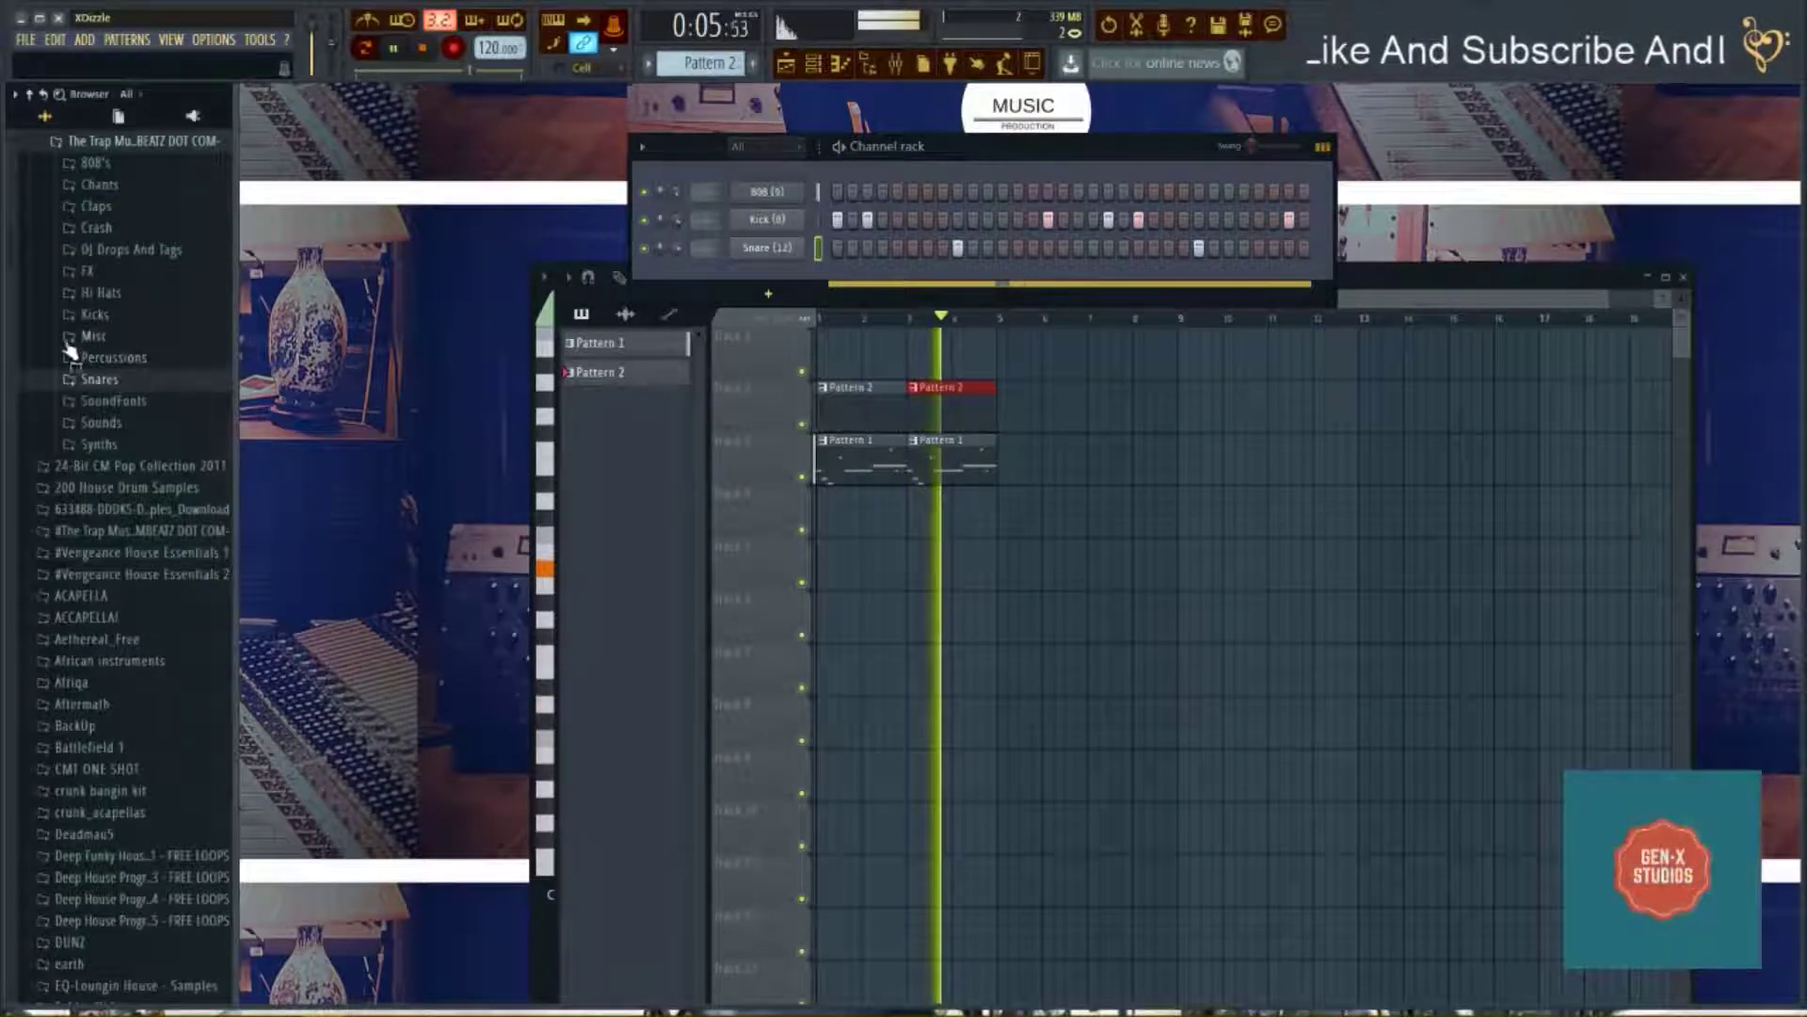
{"action": "left_click", "coordinate": [92, 295]}
{"action": "key", "text": "space"}
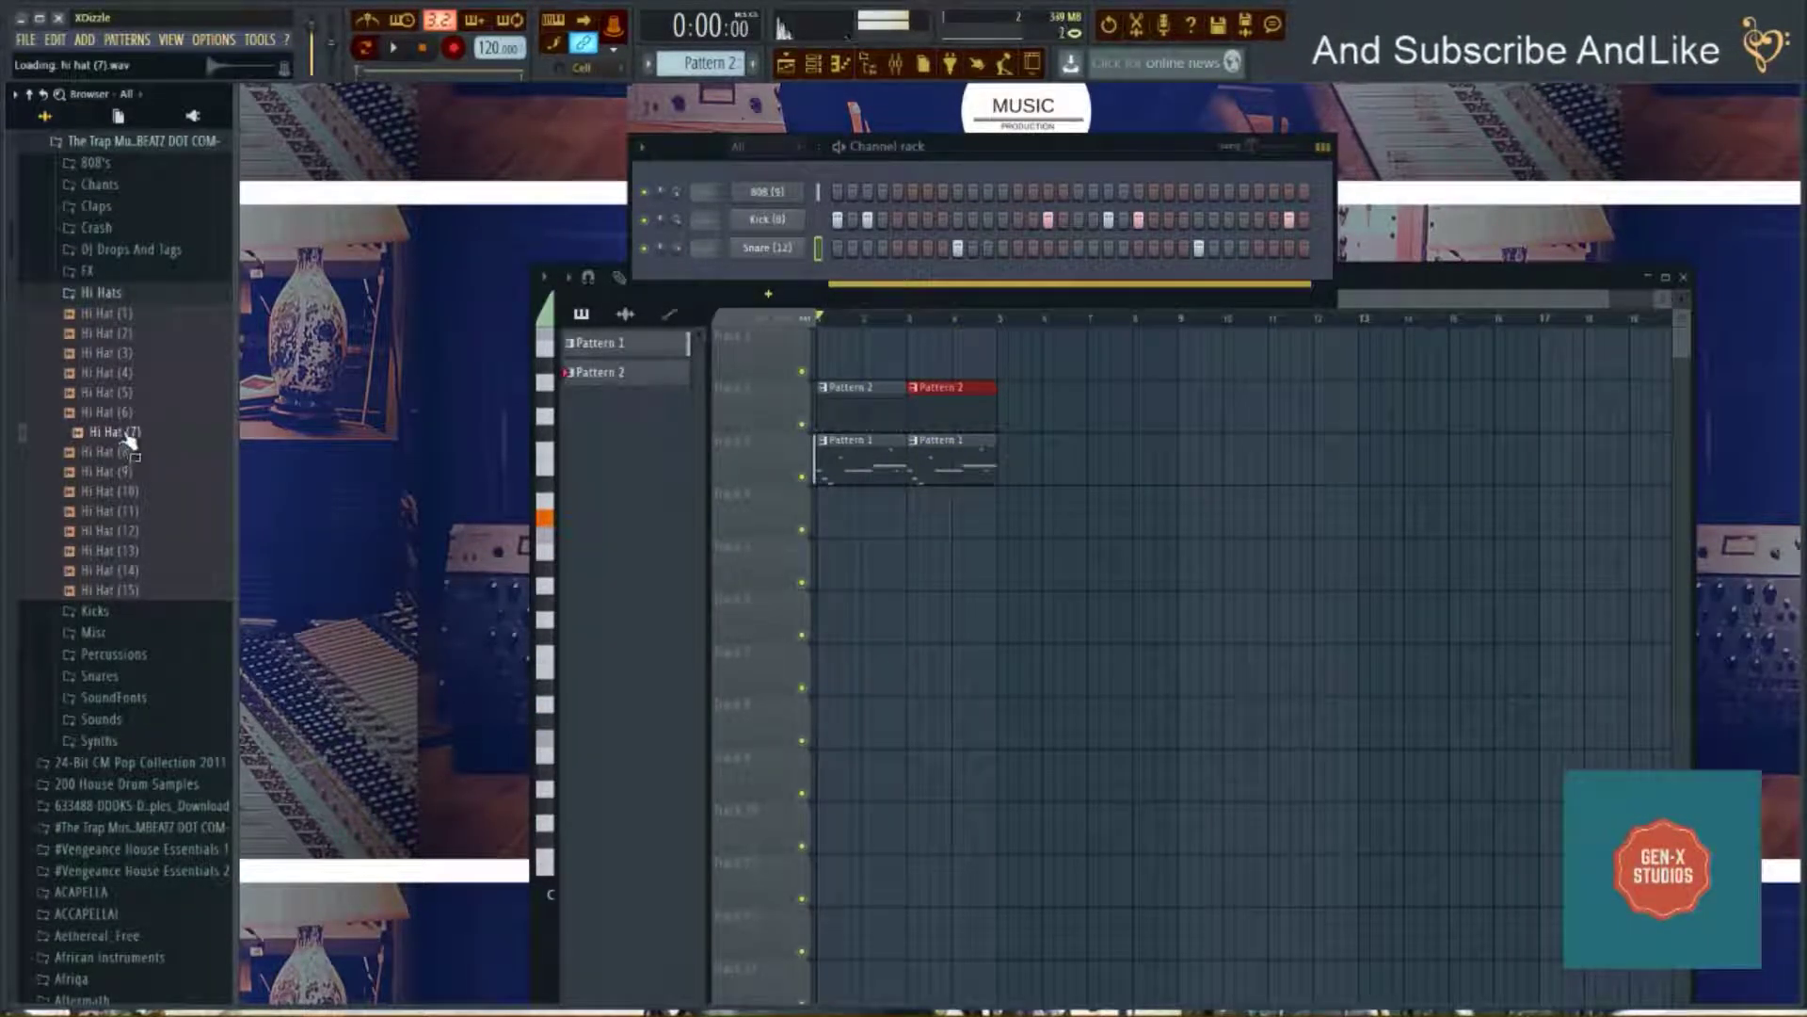
{"action": "left_click_drag", "start_coordinate": [744, 281], "coordinate": [819, 282]}
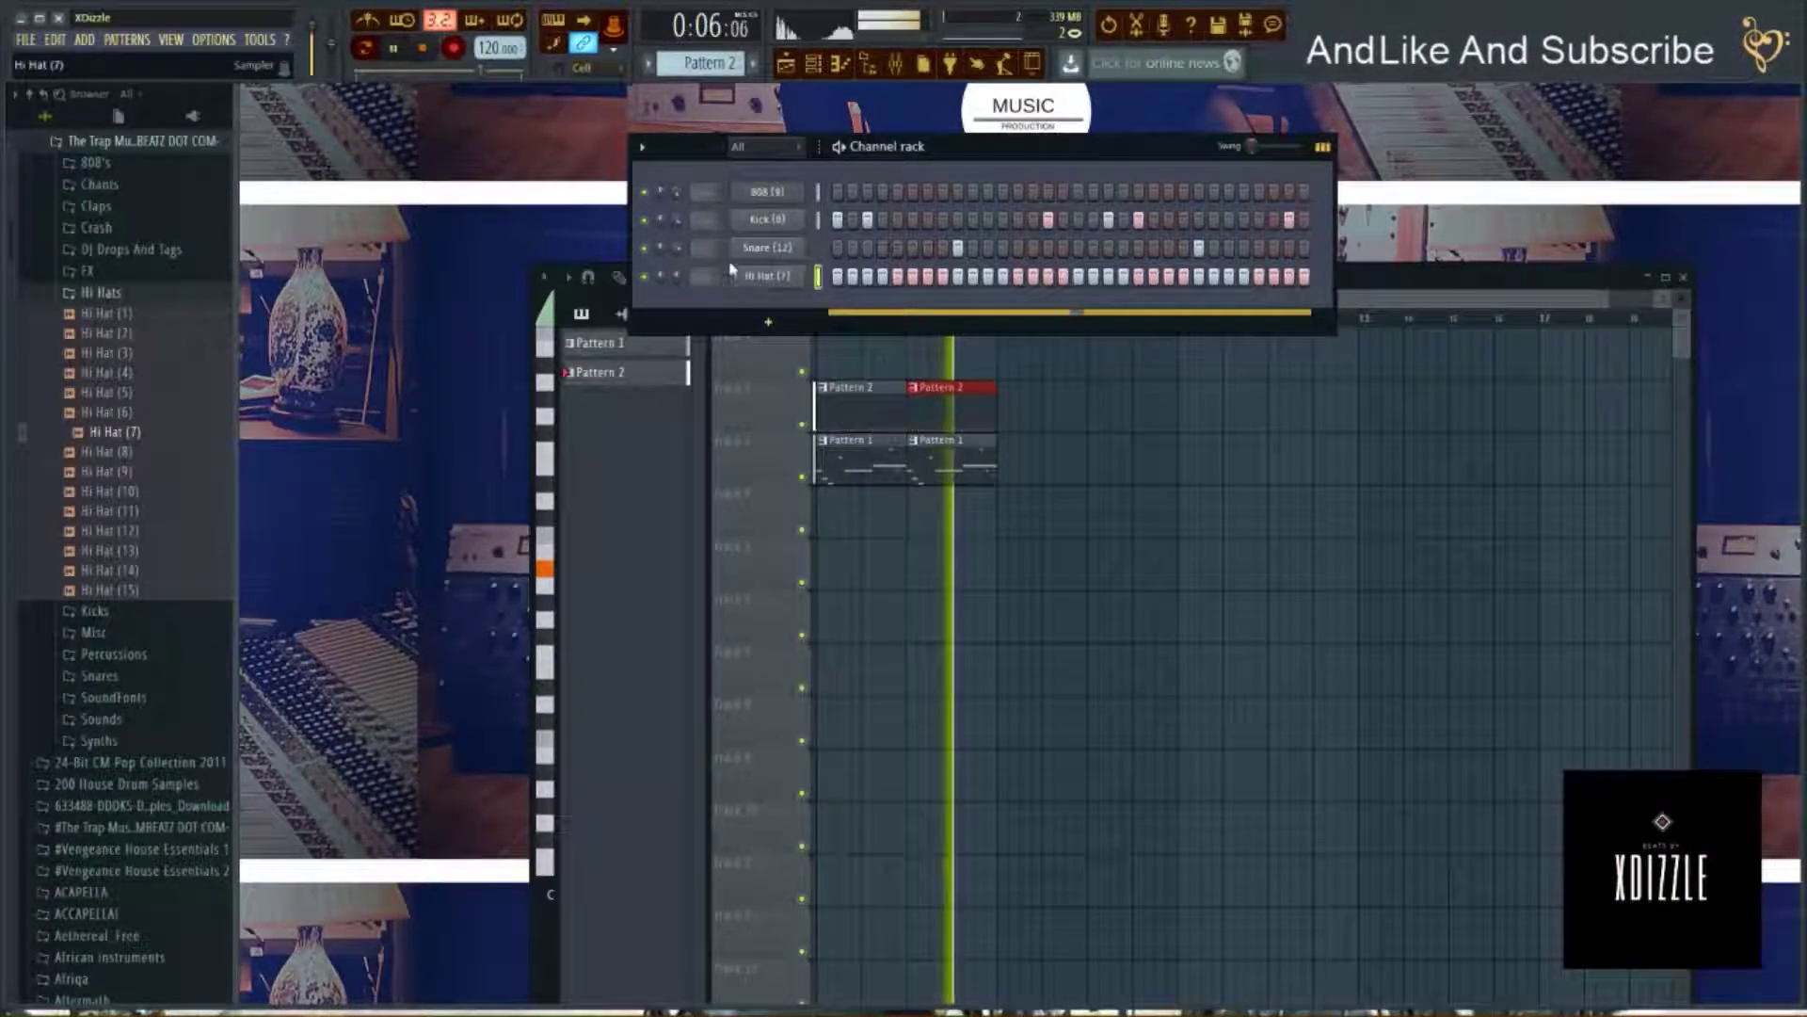
{"action": "key", "text": "space"}
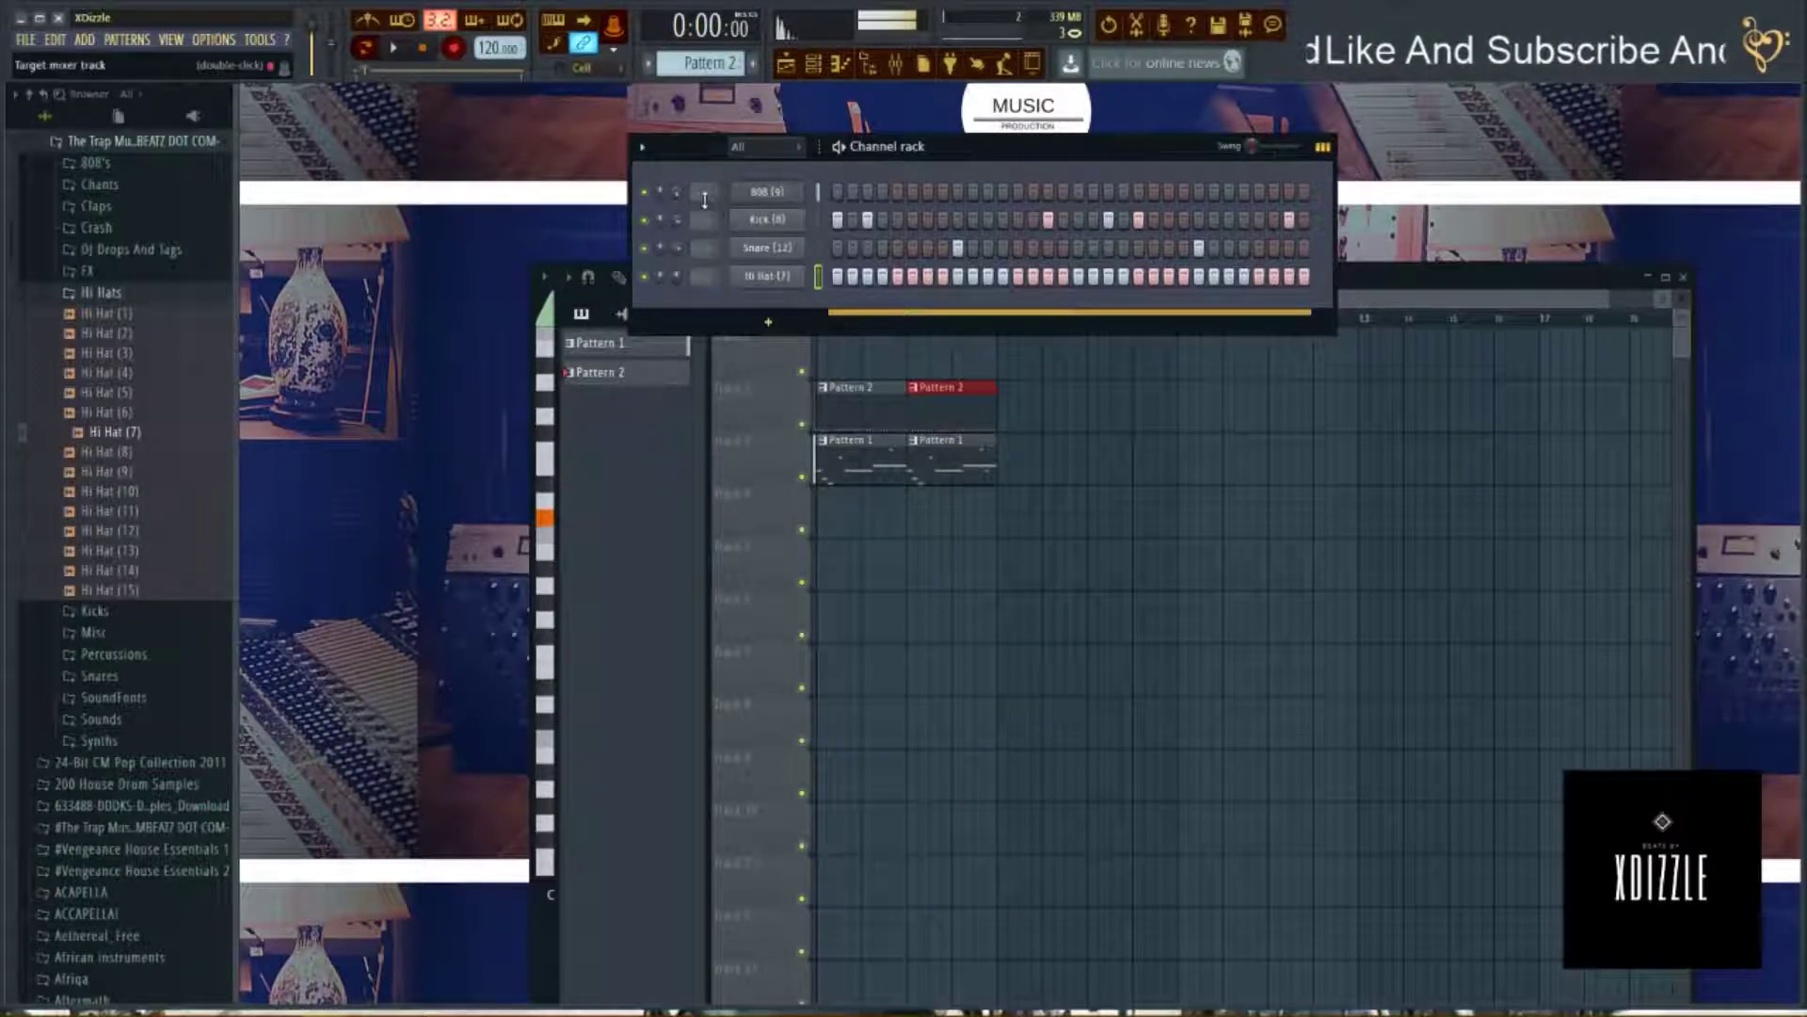
Reset the 808 (9) channel's volume, then play back the beat and collapse the Hi Hats folder.
{"action": "right_click", "coordinate": [686, 191]}
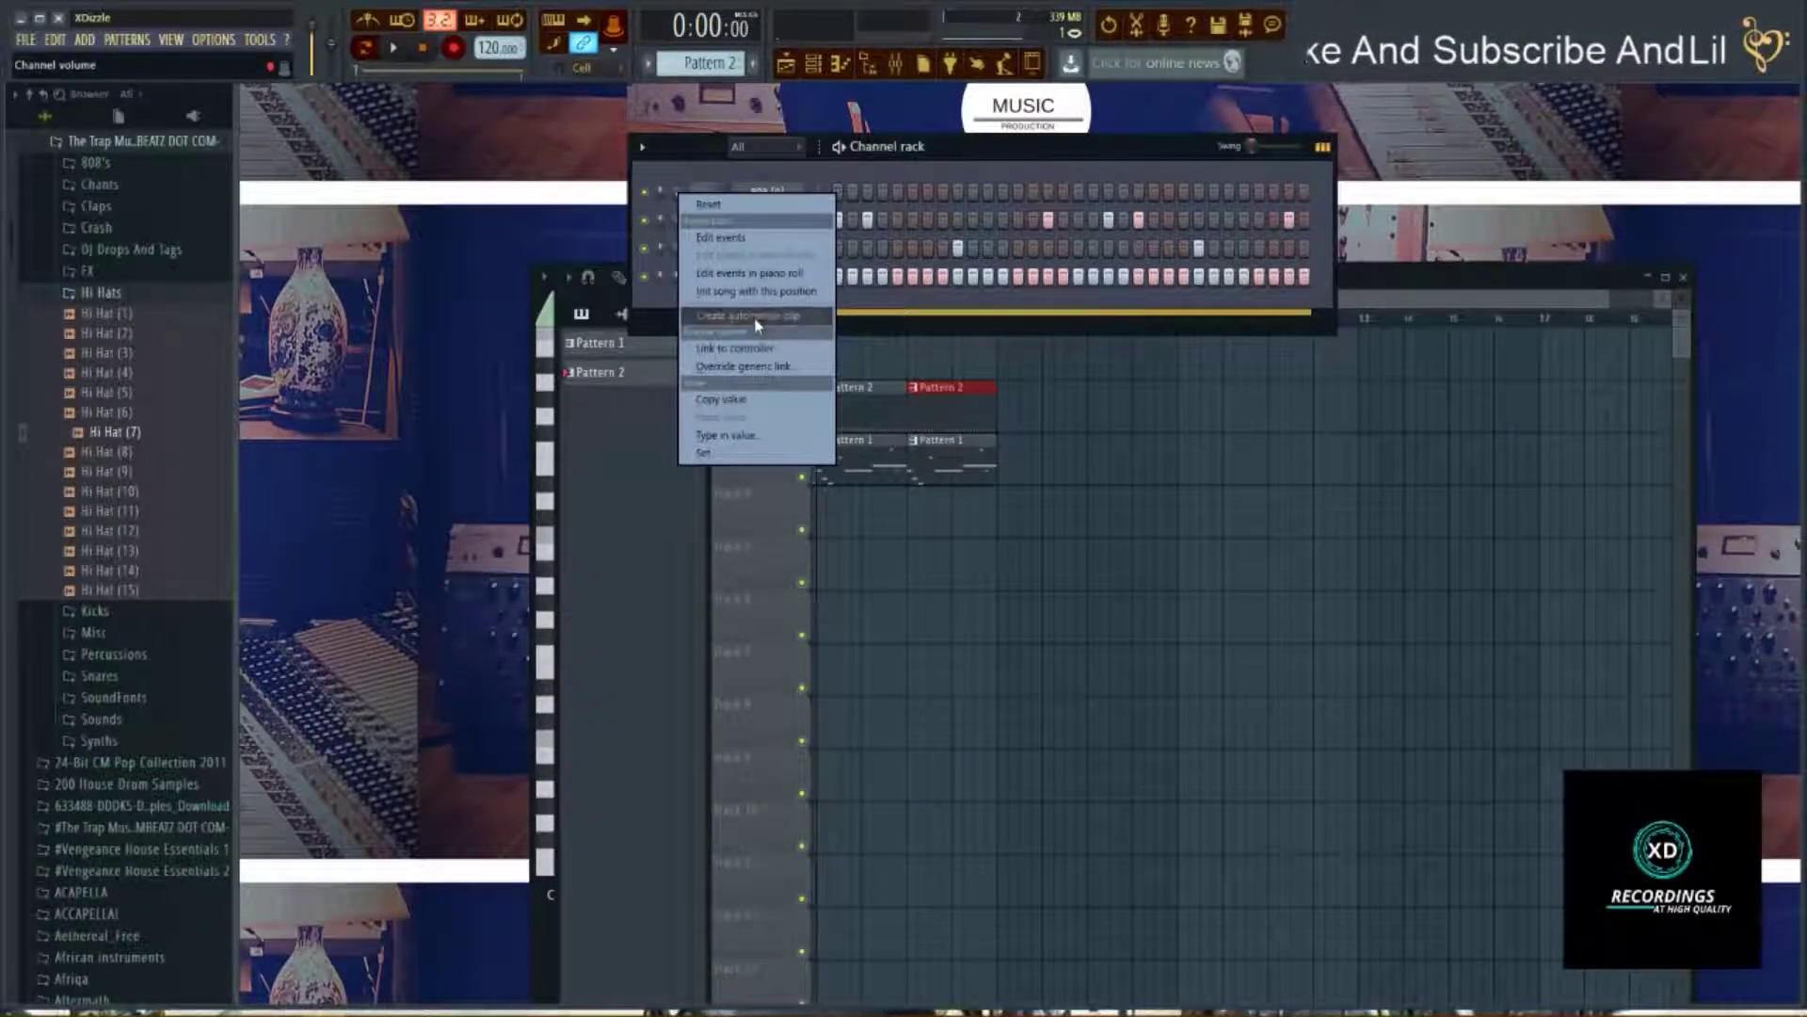
{"action": "left_click", "coordinate": [721, 203]}
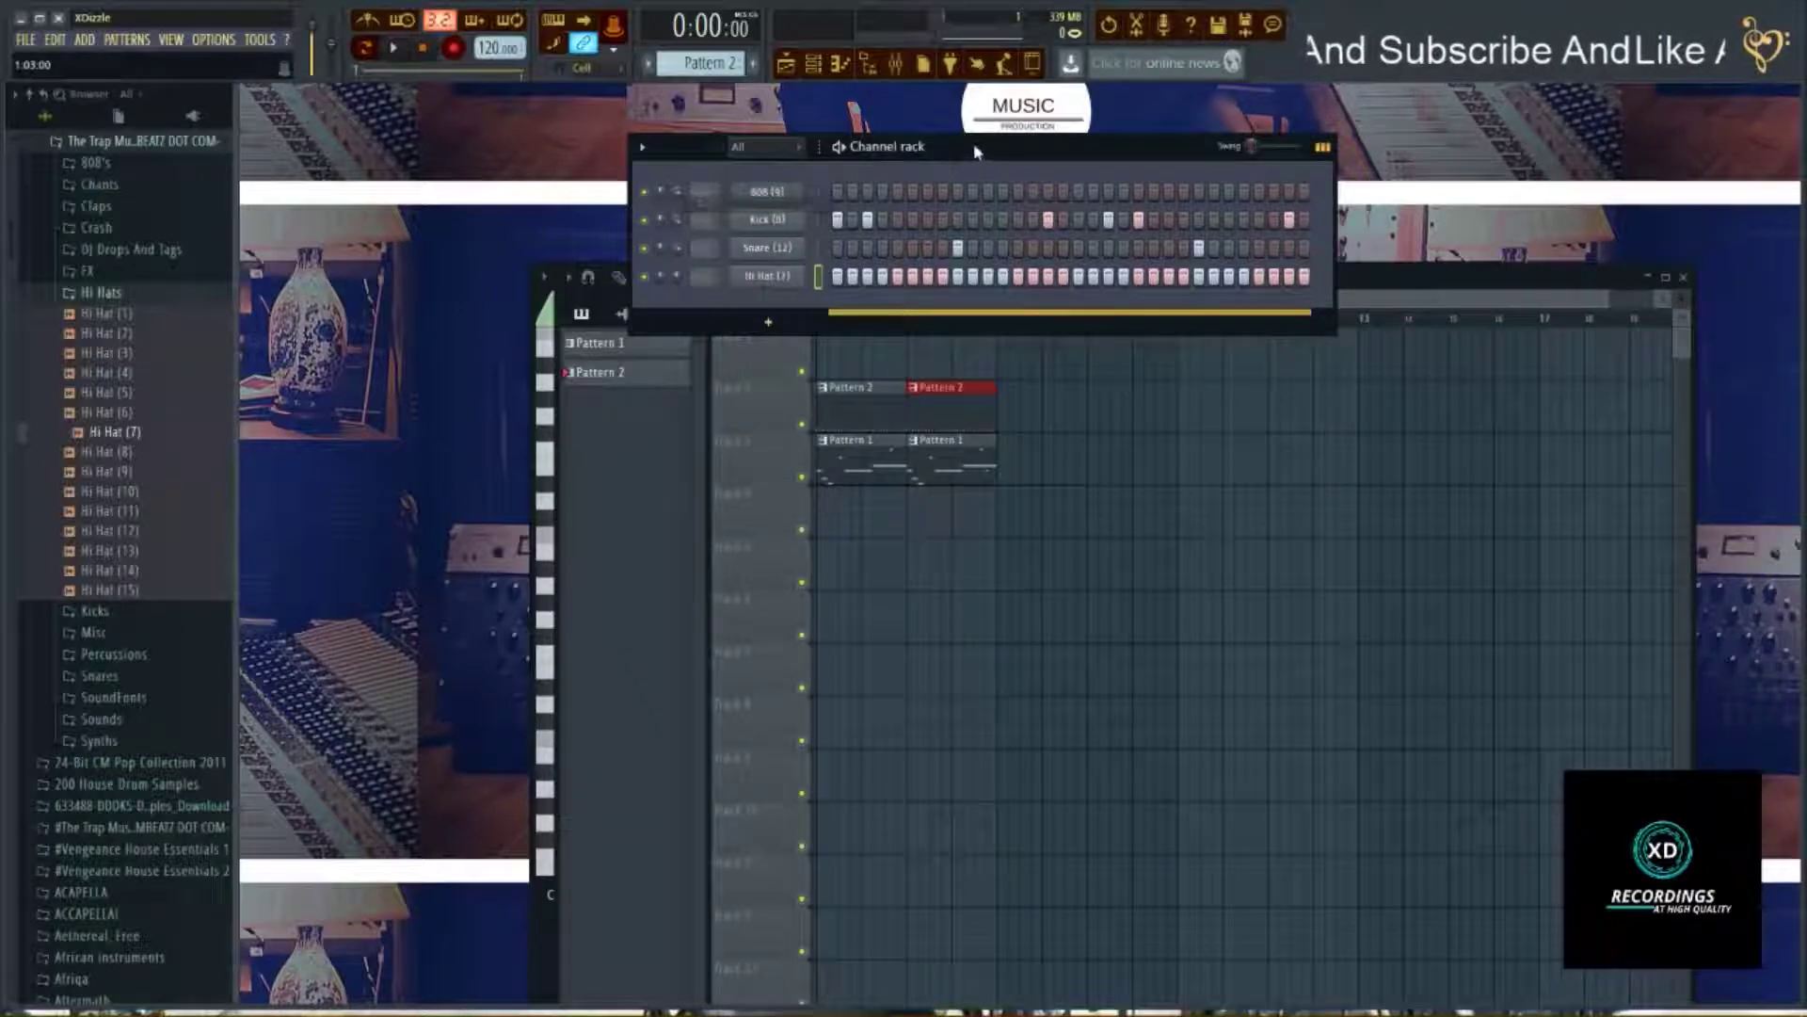
{"action": "key", "text": "space"}
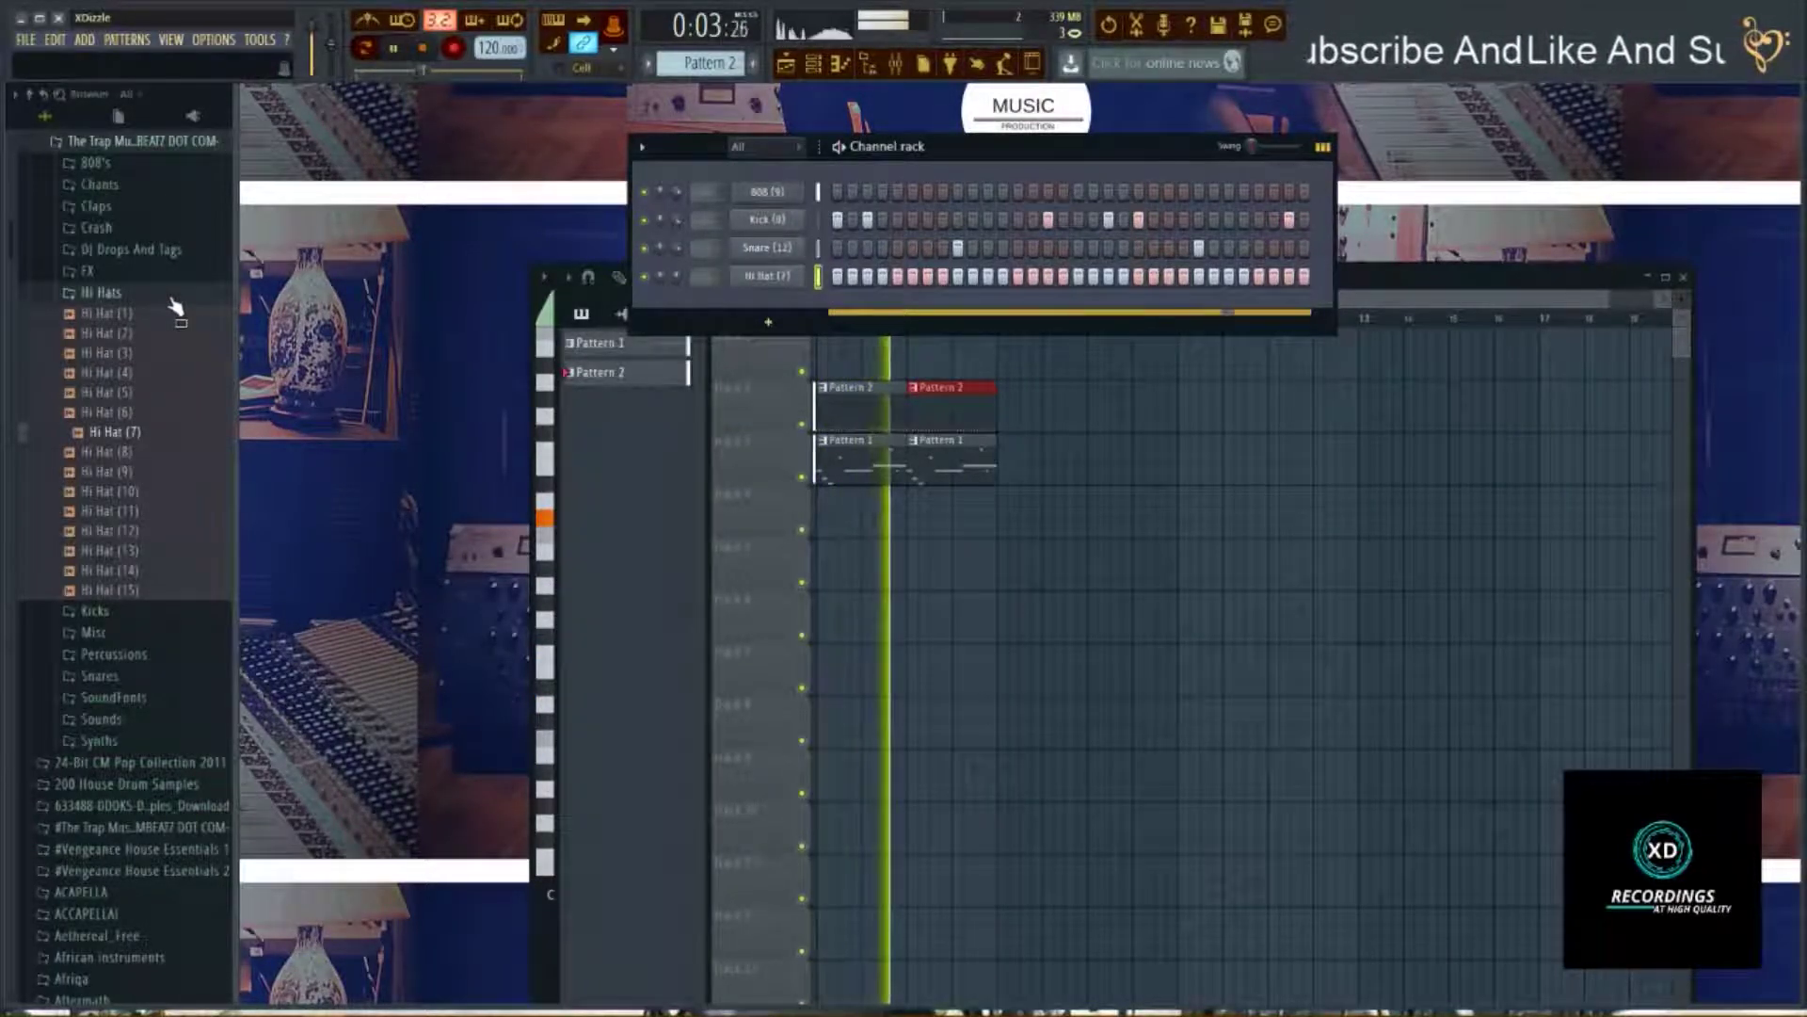
{"action": "left_click", "coordinate": [101, 292]}
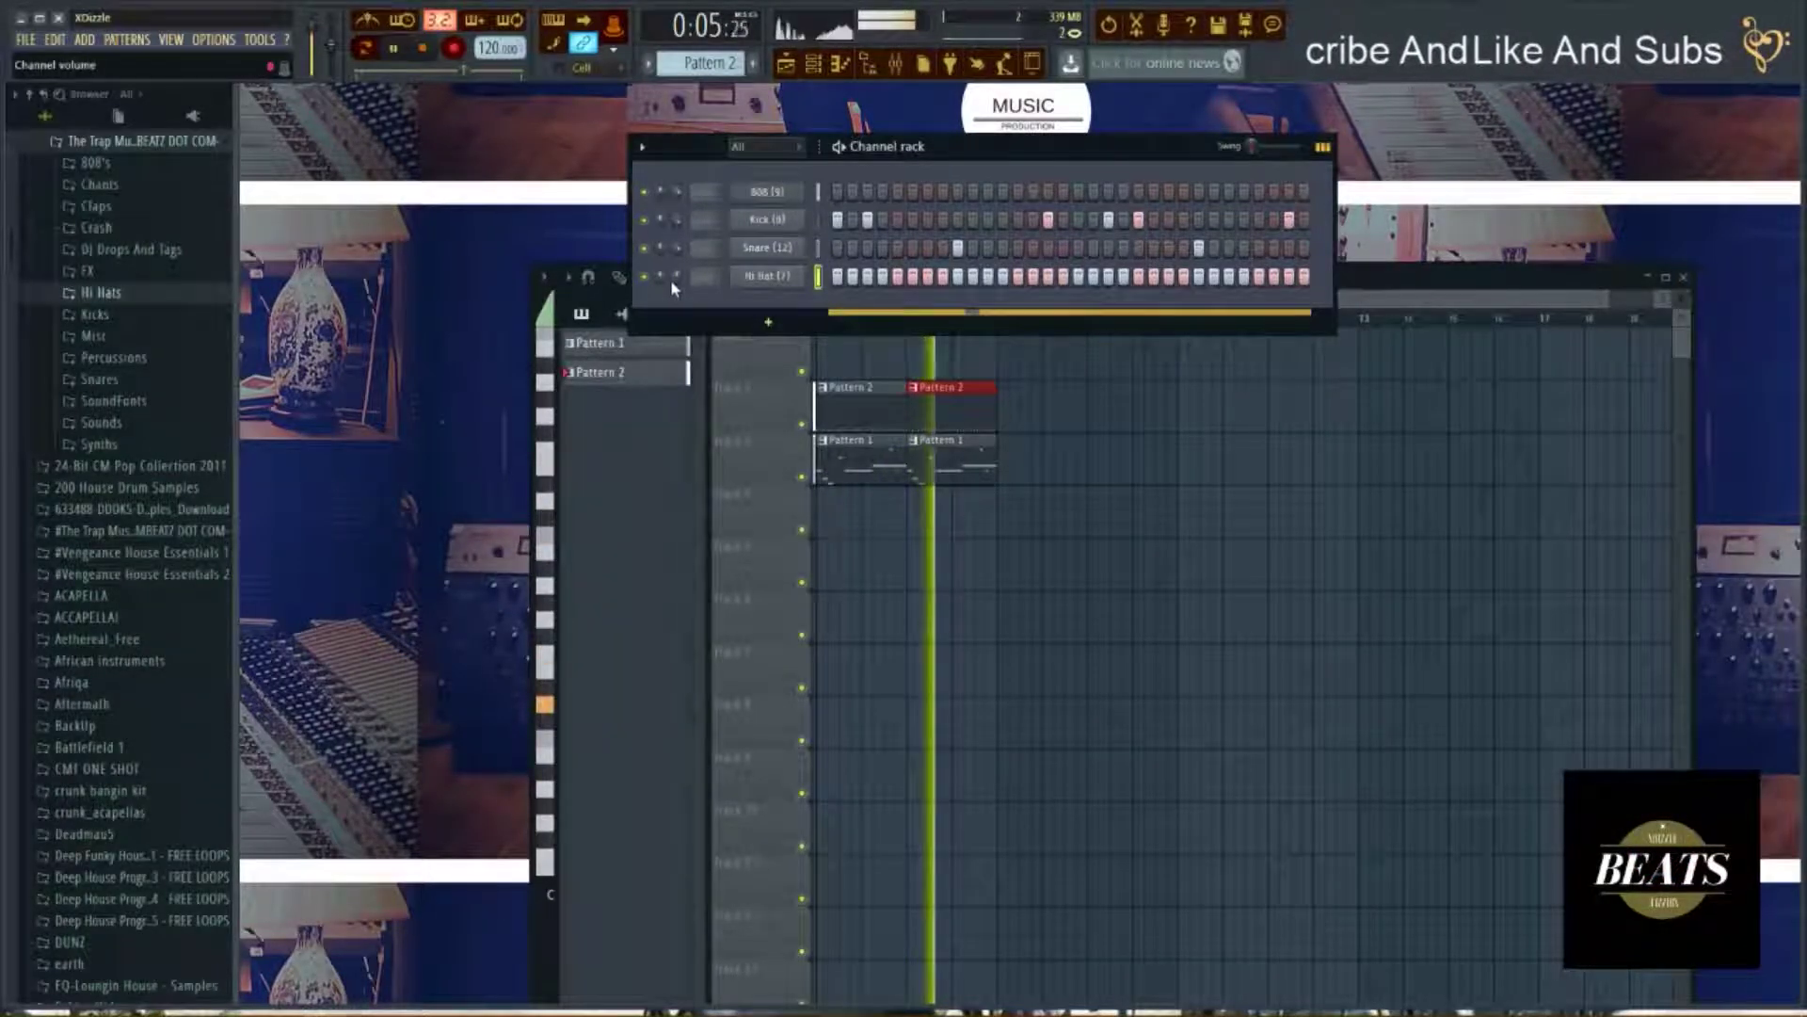
{"action": "key", "text": "space"}
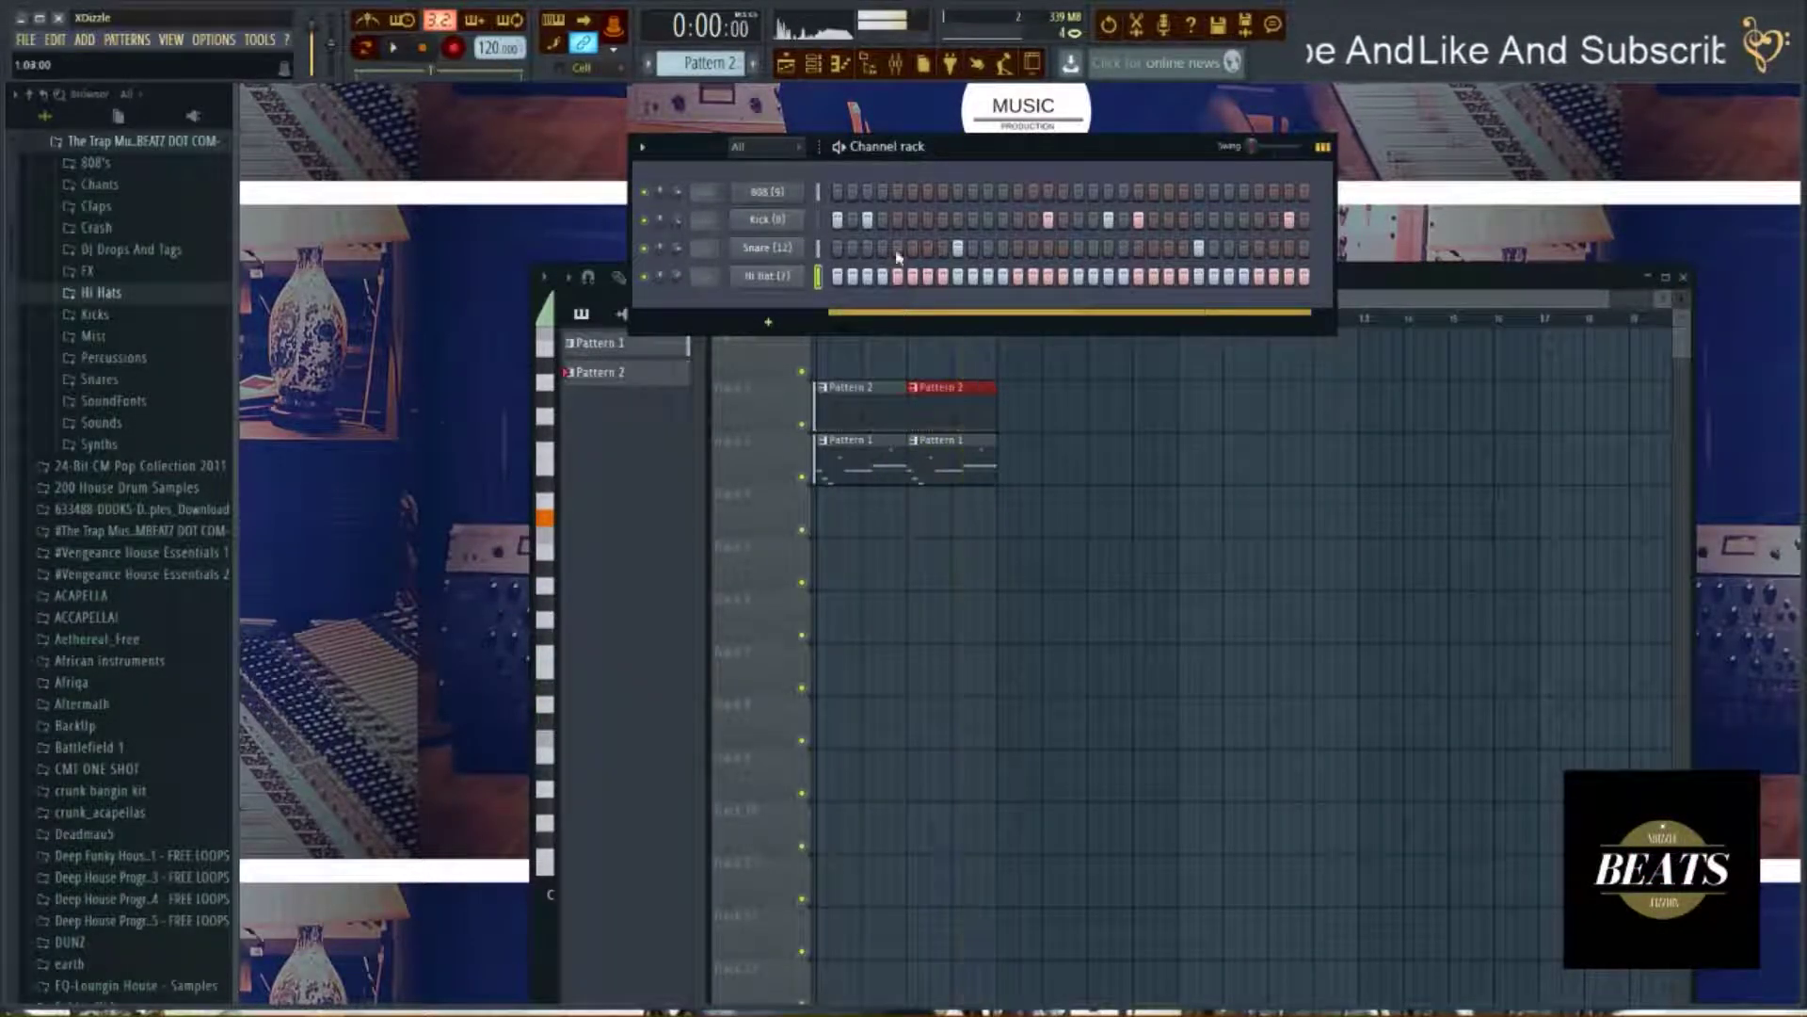
Raise the channel rack's swing to 28% and play back the beat.
{"action": "left_click_drag", "start_coordinate": [1079, 164], "coordinate": [1031, 165]}
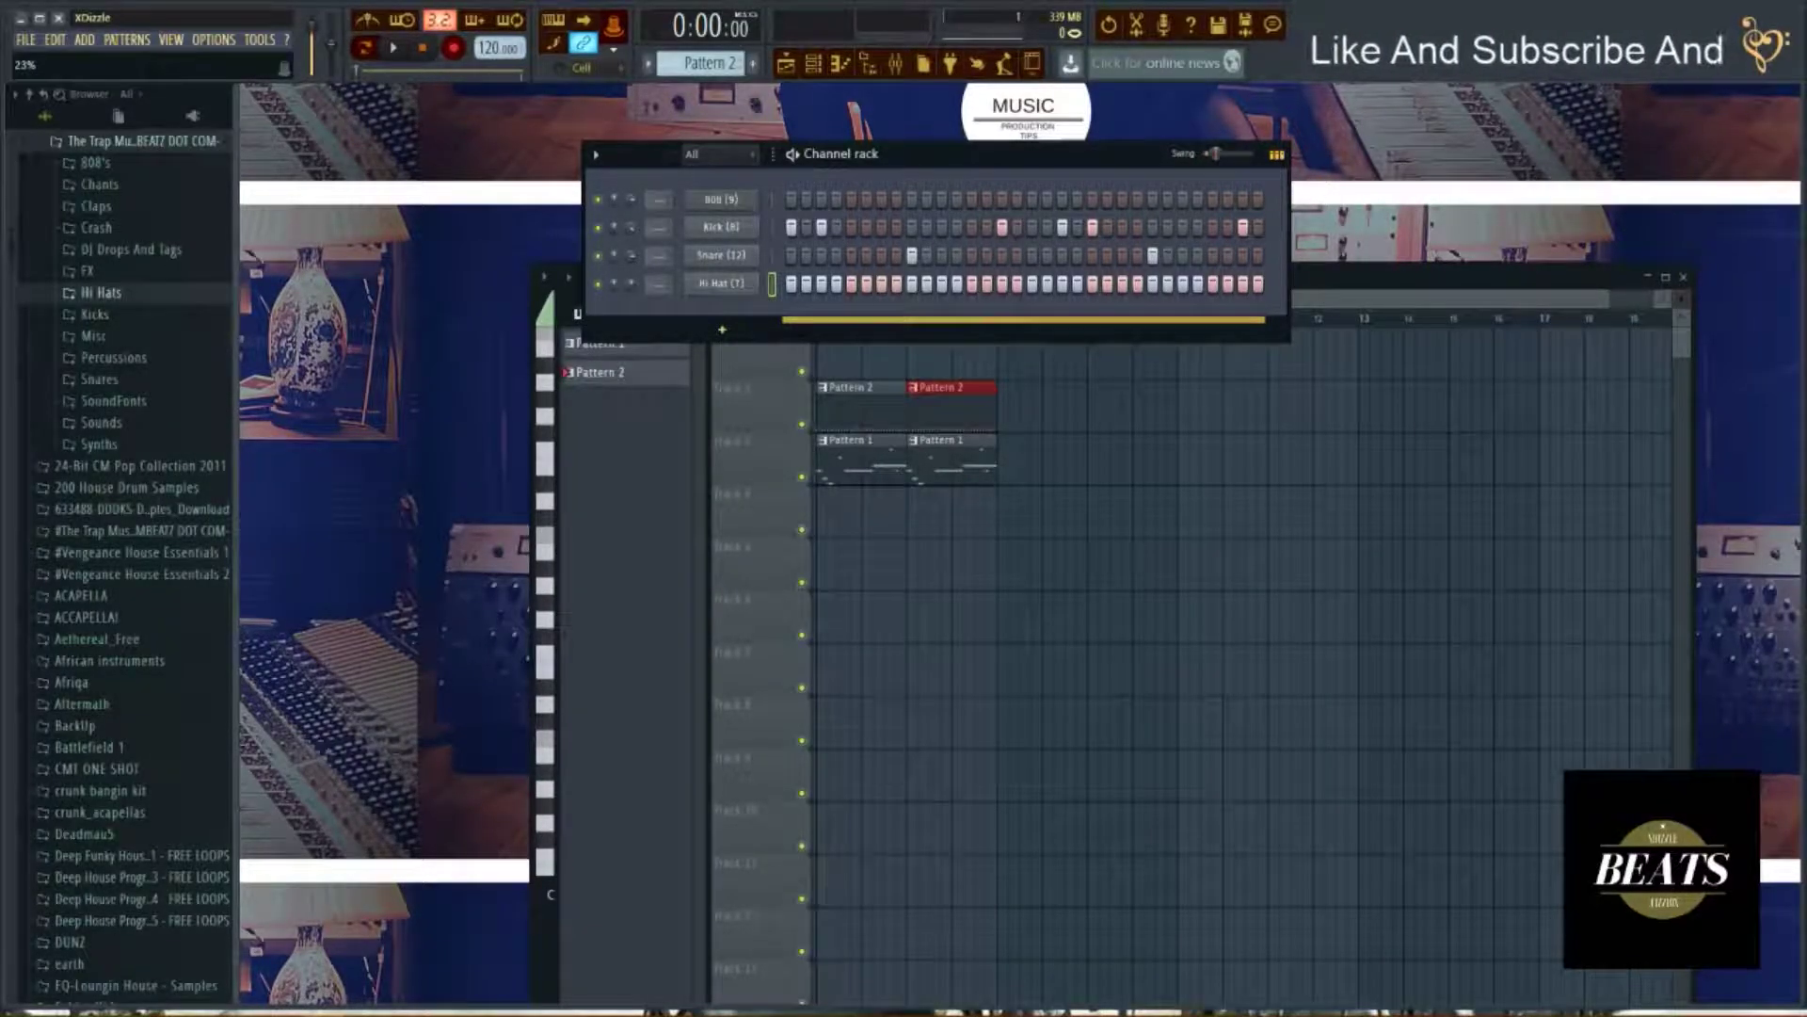
{"action": "left_click_drag", "start_coordinate": [1094, 154], "coordinate": [1095, 156]}
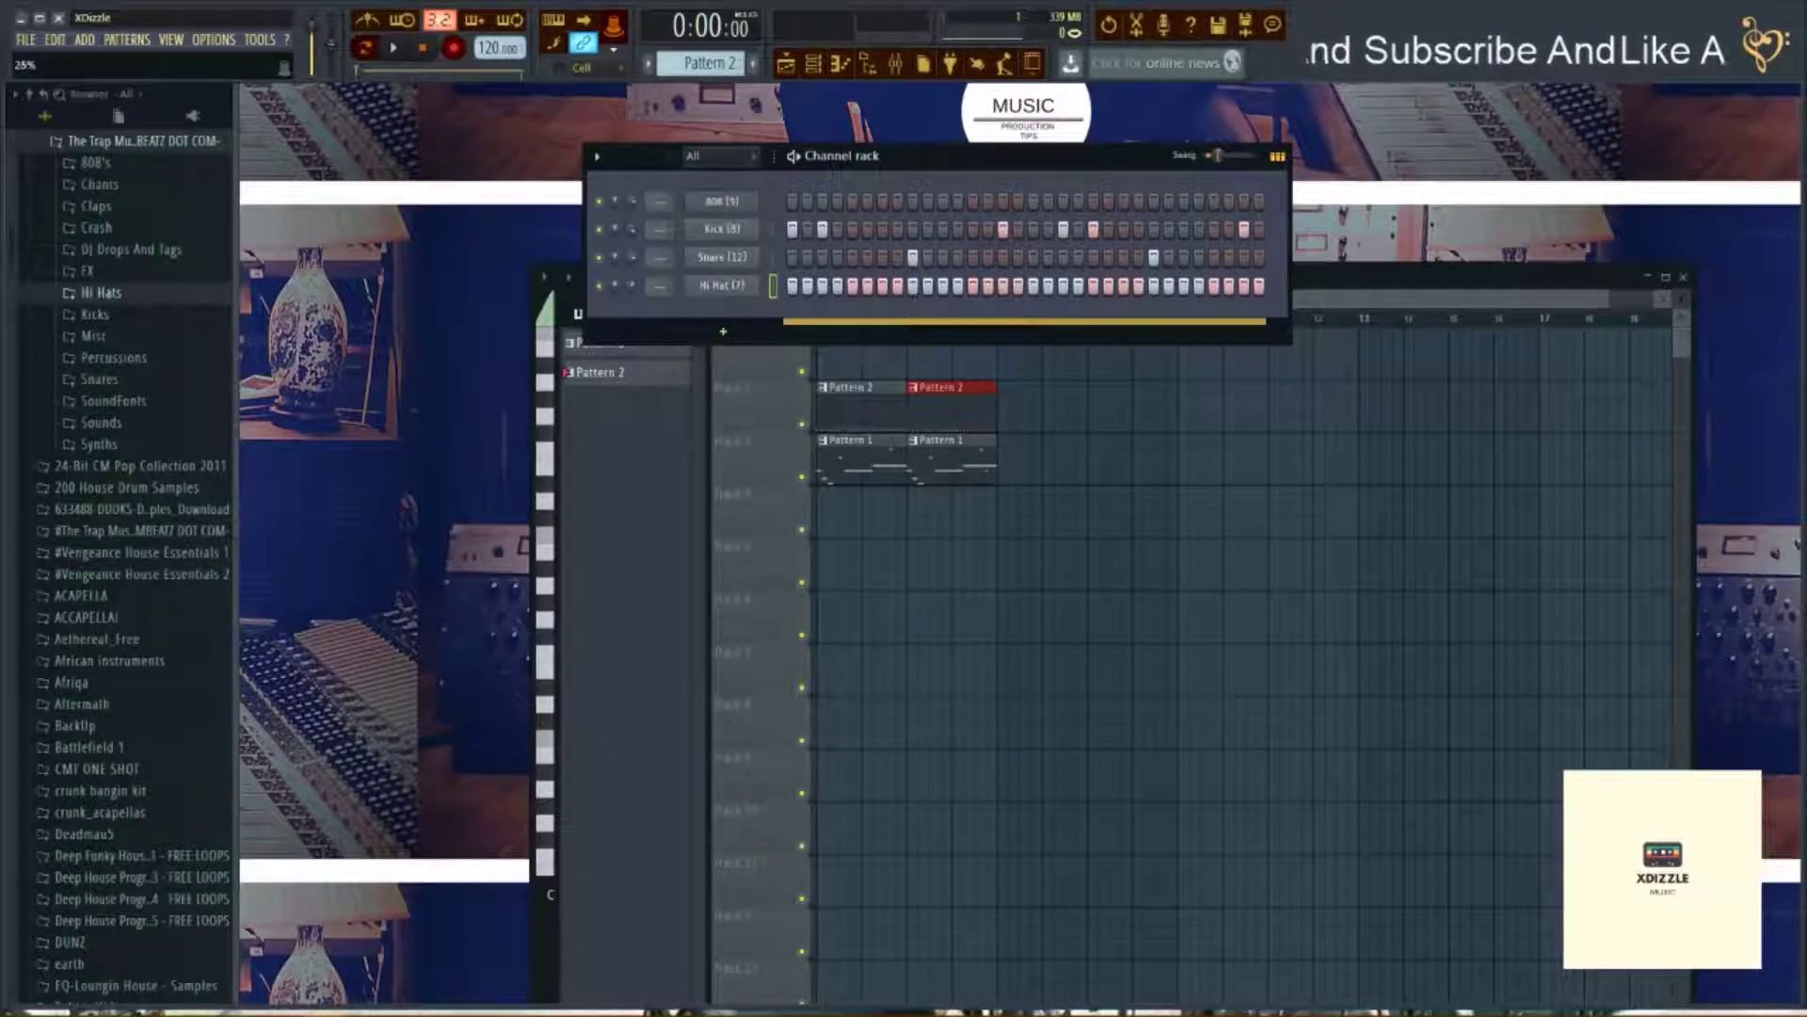
{"action": "key", "text": "space"}
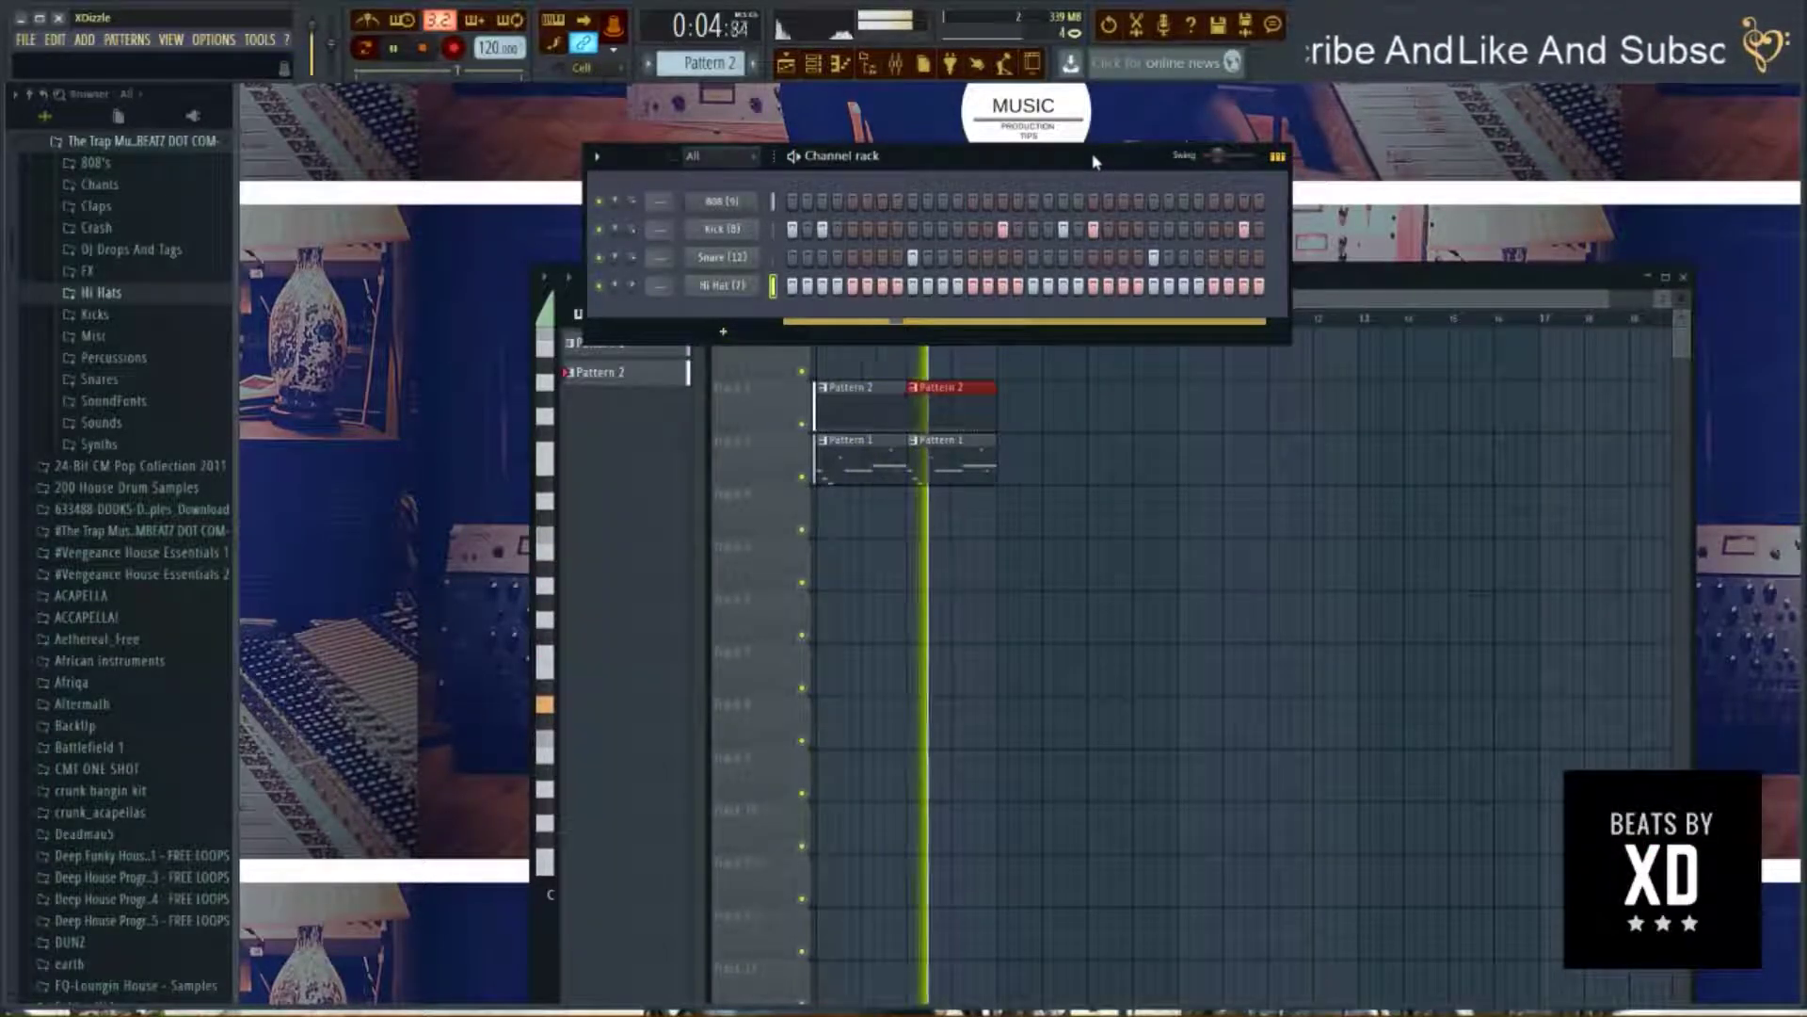
Add the Open Hat (3) sample from the Percussions folder to the channel rack and trim the silence at its start.
{"action": "left_click", "coordinate": [150, 360]}
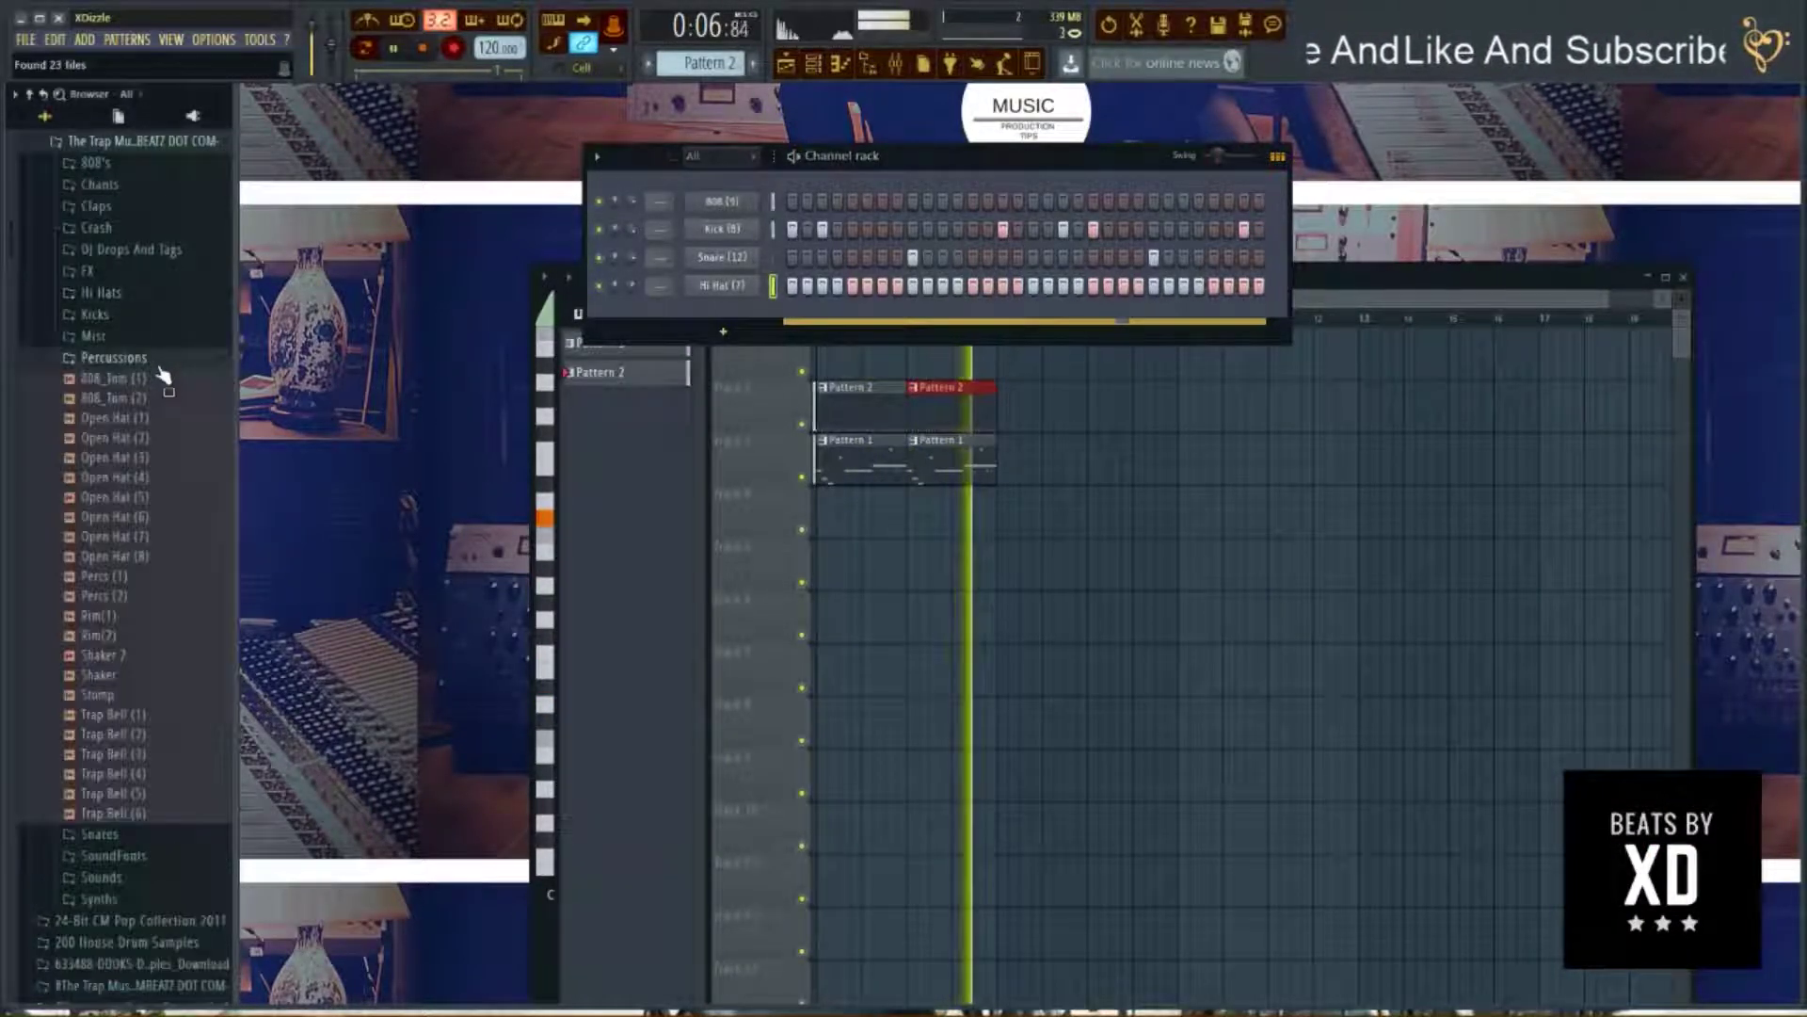
{"action": "key", "text": "space"}
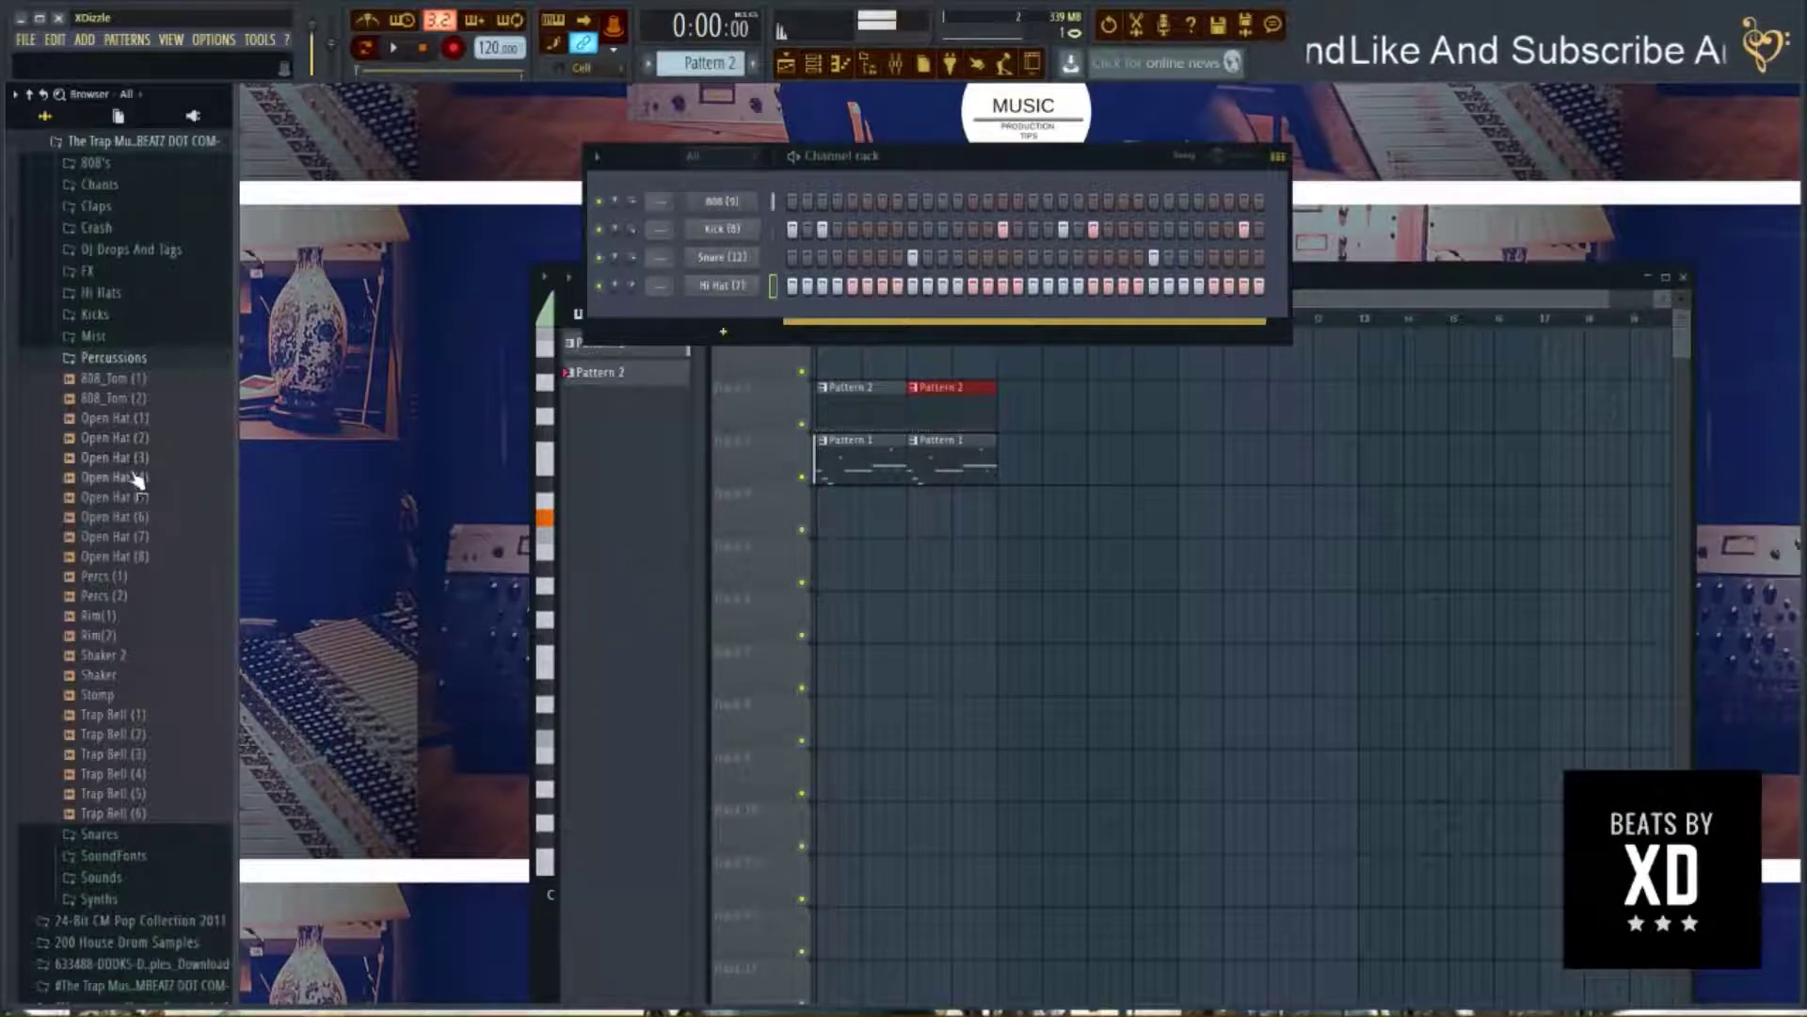
{"action": "left_click_drag", "start_coordinate": [148, 461], "coordinate": [720, 320]}
{"action": "left_click", "coordinate": [722, 313]}
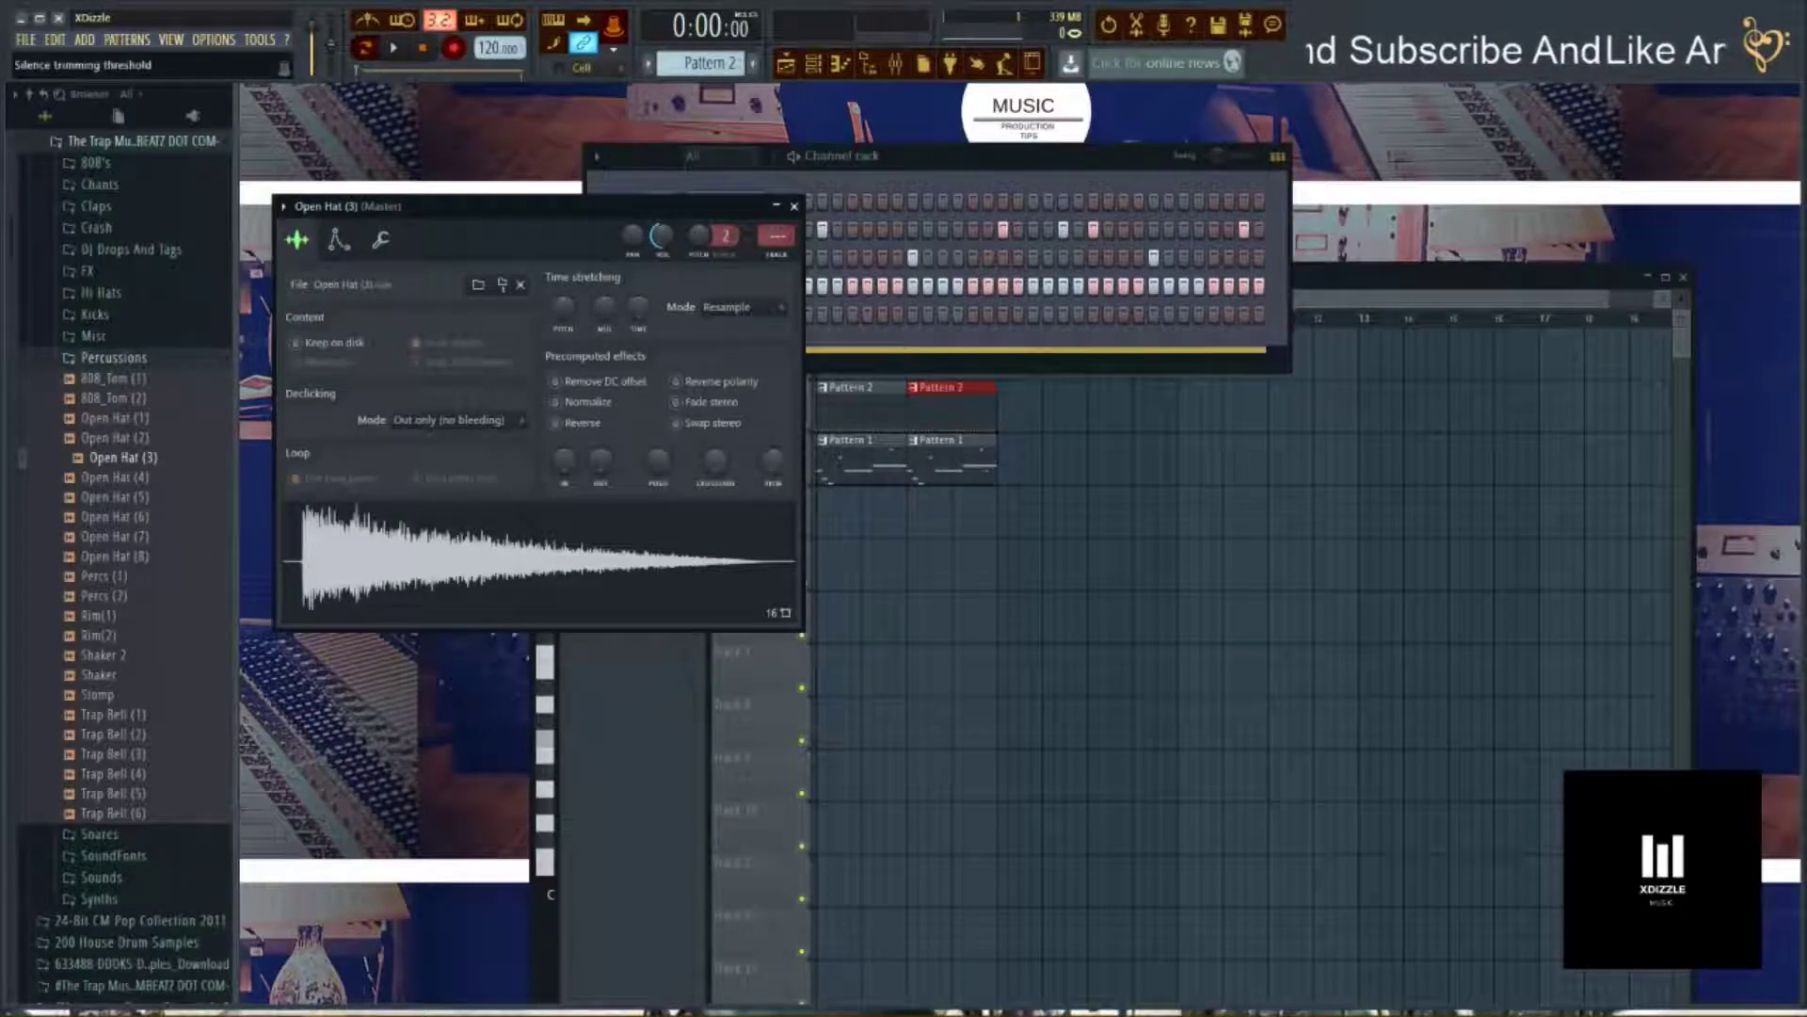
{"action": "left_click_drag", "start_coordinate": [781, 473], "coordinate": [787, 490]}
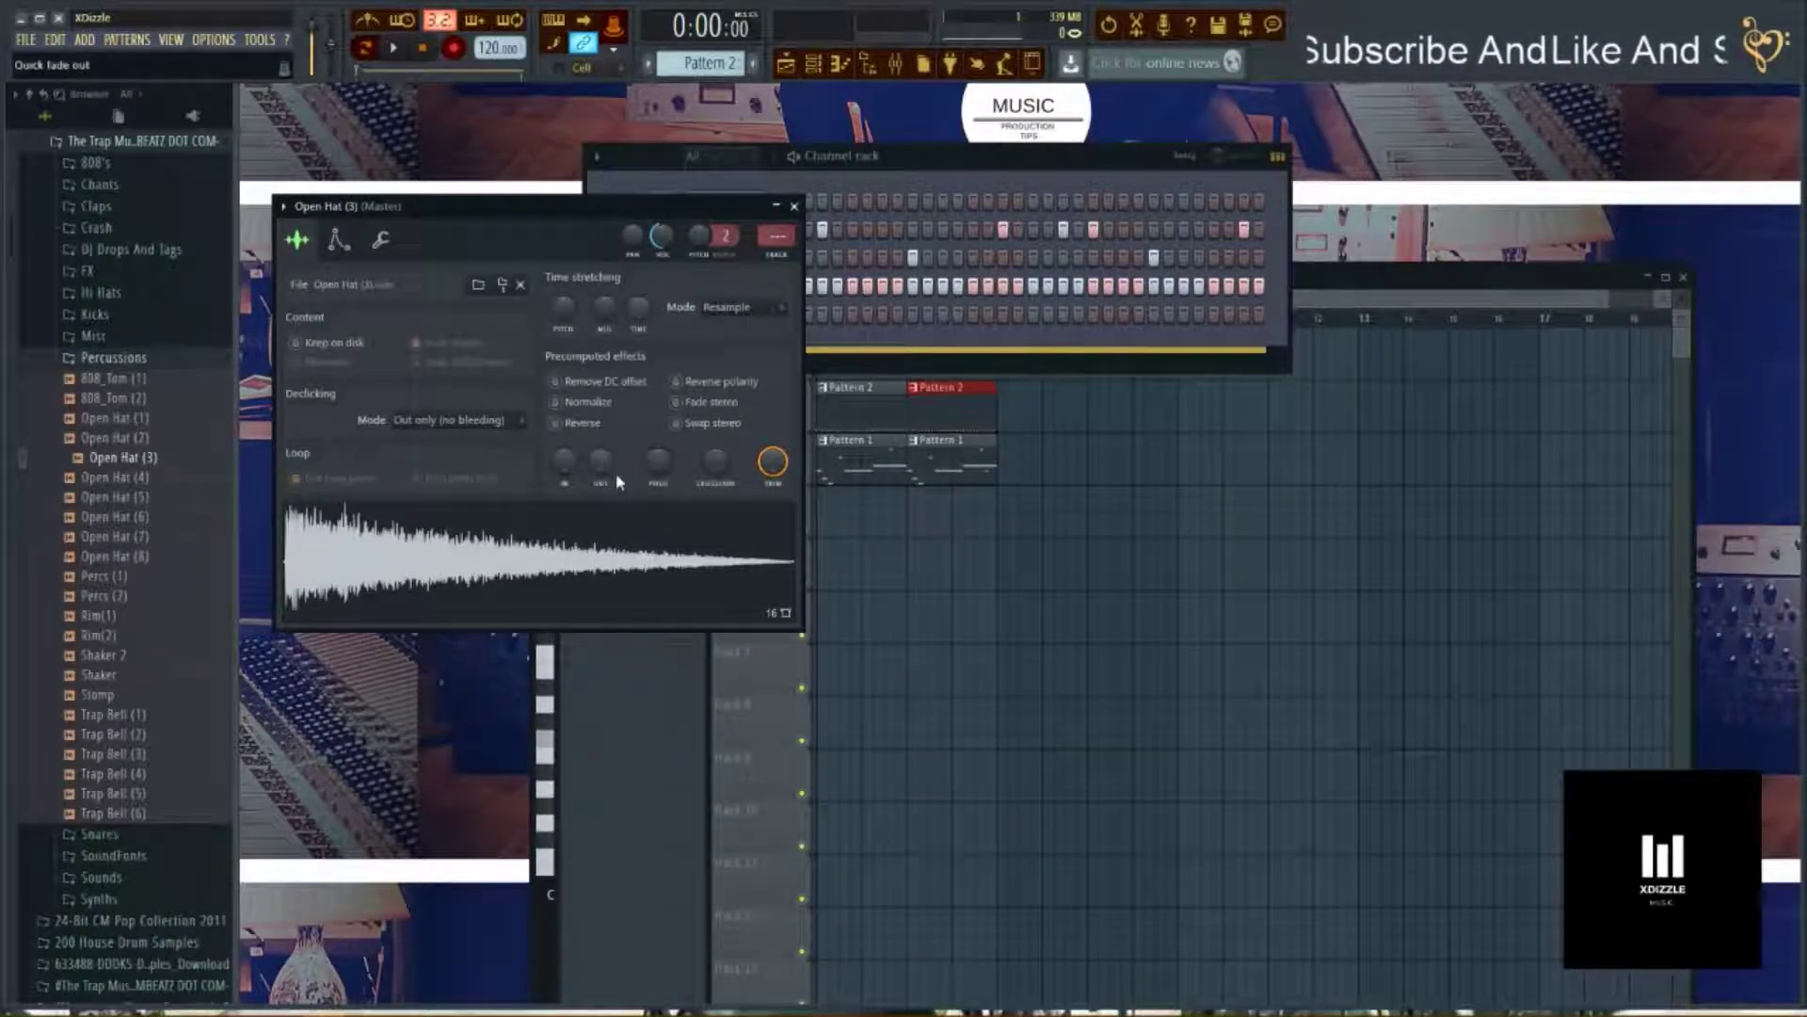
Enter Open Hat (3) hits on steps 5 and 21 of Pattern 2 during playback.
{"action": "key", "text": "space"}
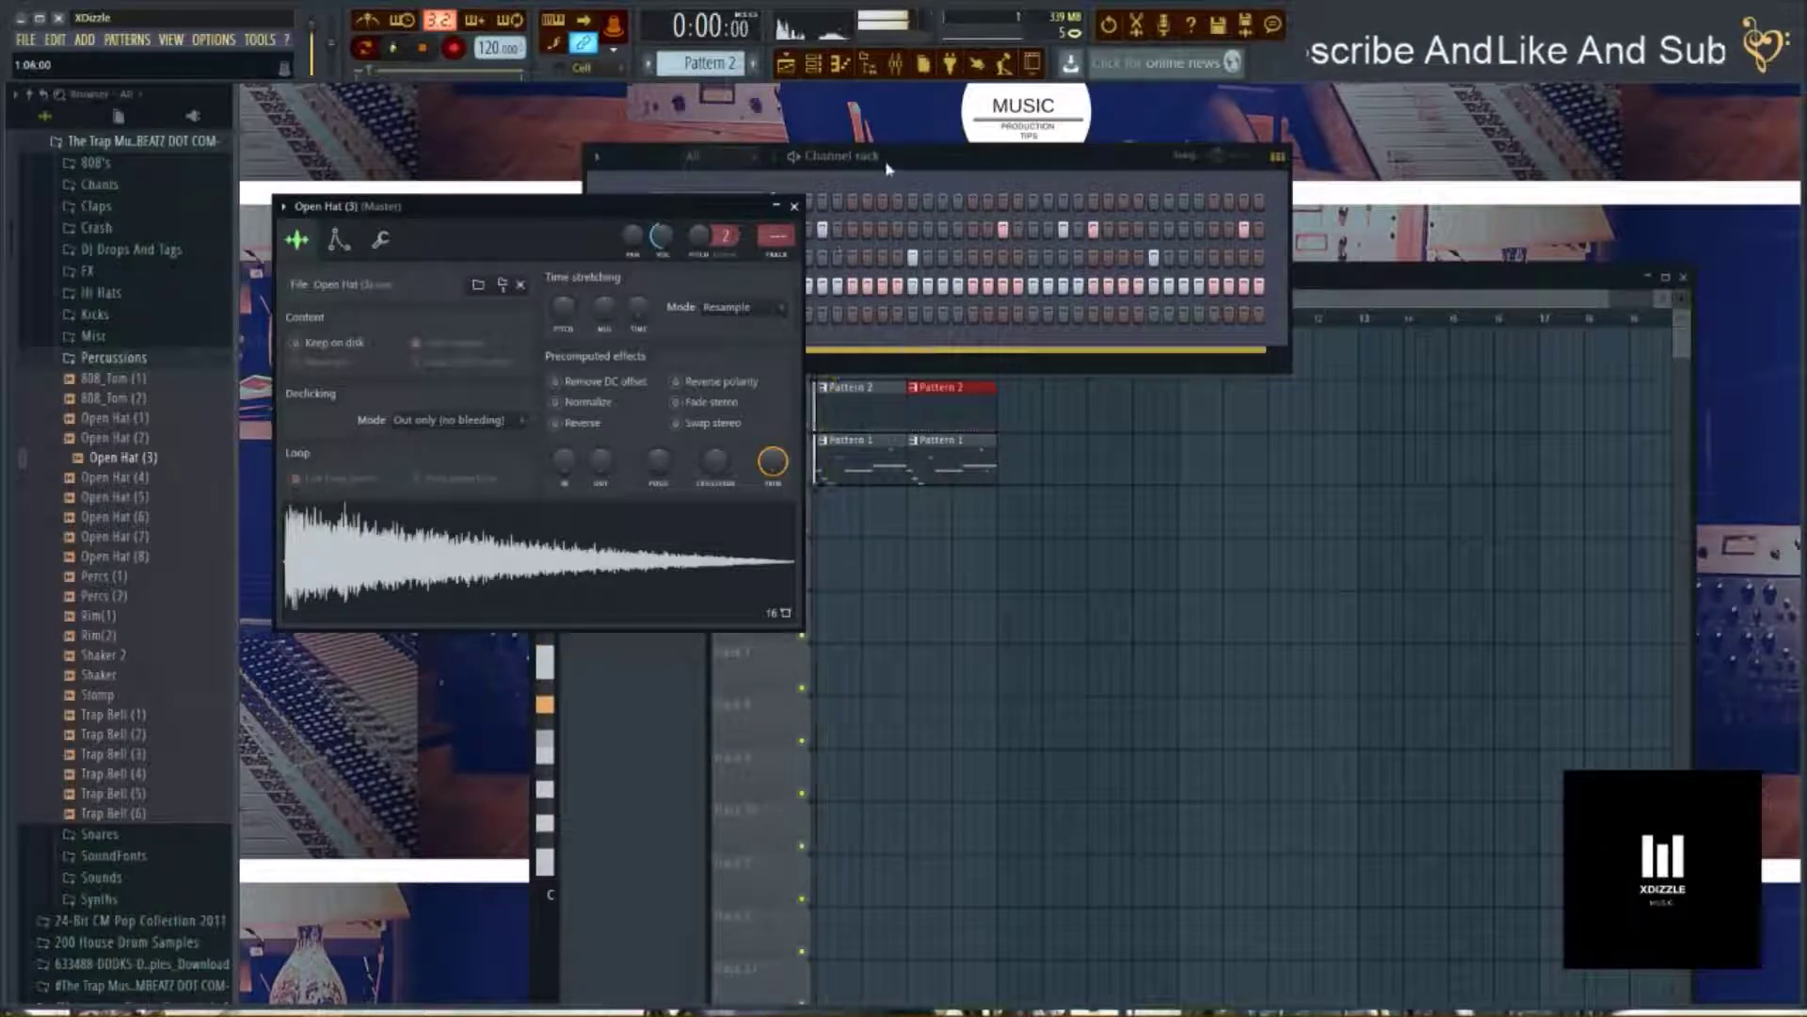
{"action": "left_click", "coordinate": [888, 224]}
{"action": "left_click", "coordinate": [855, 315]}
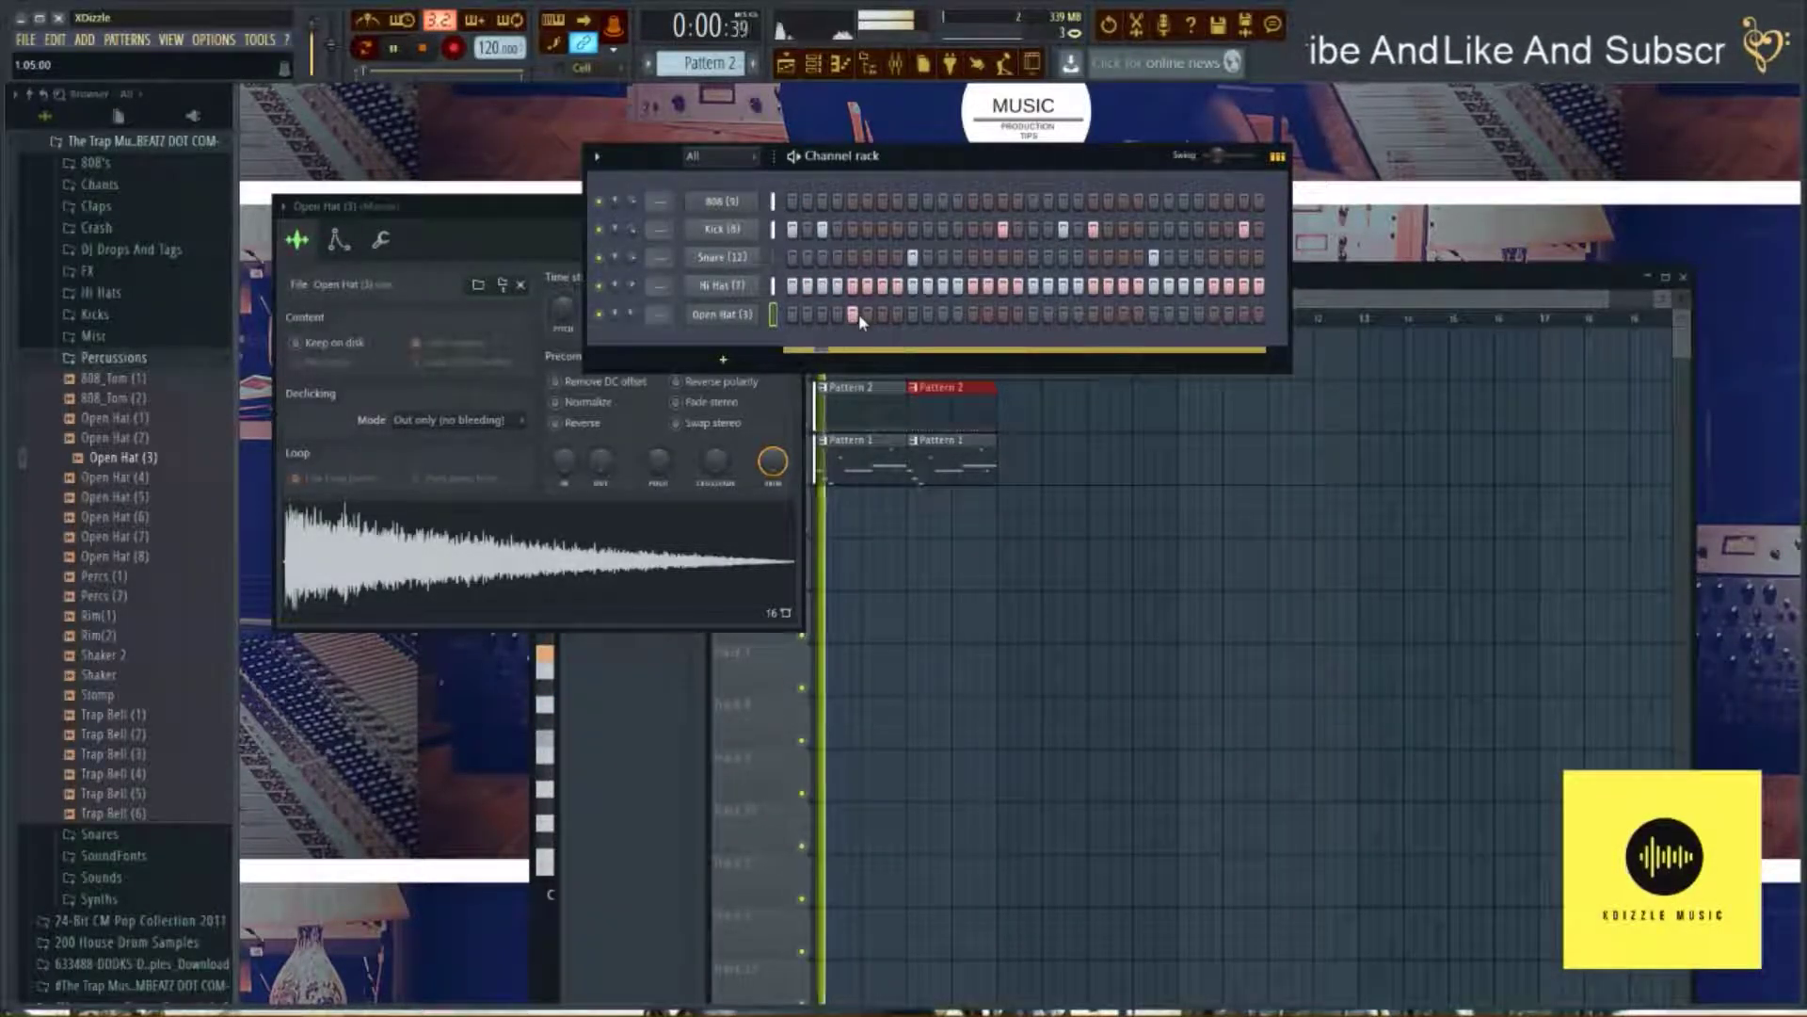
{"action": "left_click", "coordinate": [1093, 314]}
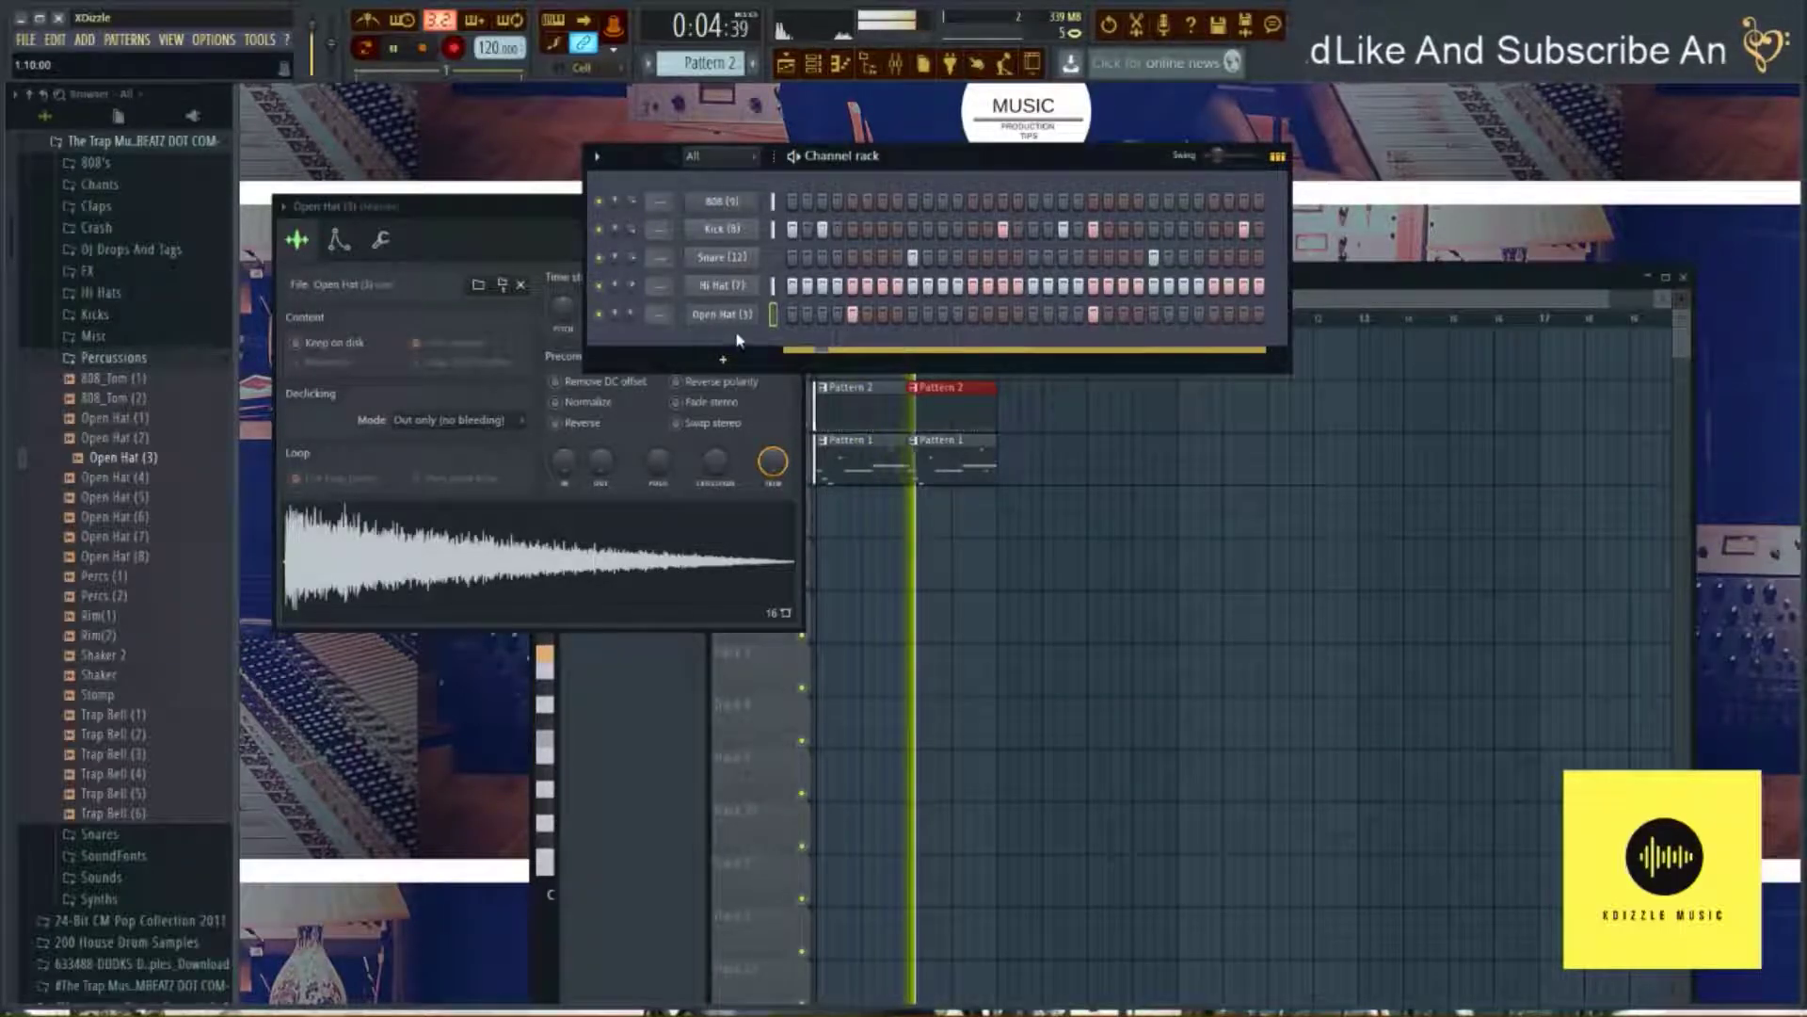
Enable the volume envelope on Open Hat (3), with attack, decay, sustain and release at minimum and only a short hold.
{"action": "left_click", "coordinate": [358, 207]}
{"action": "left_click", "coordinate": [339, 239]}
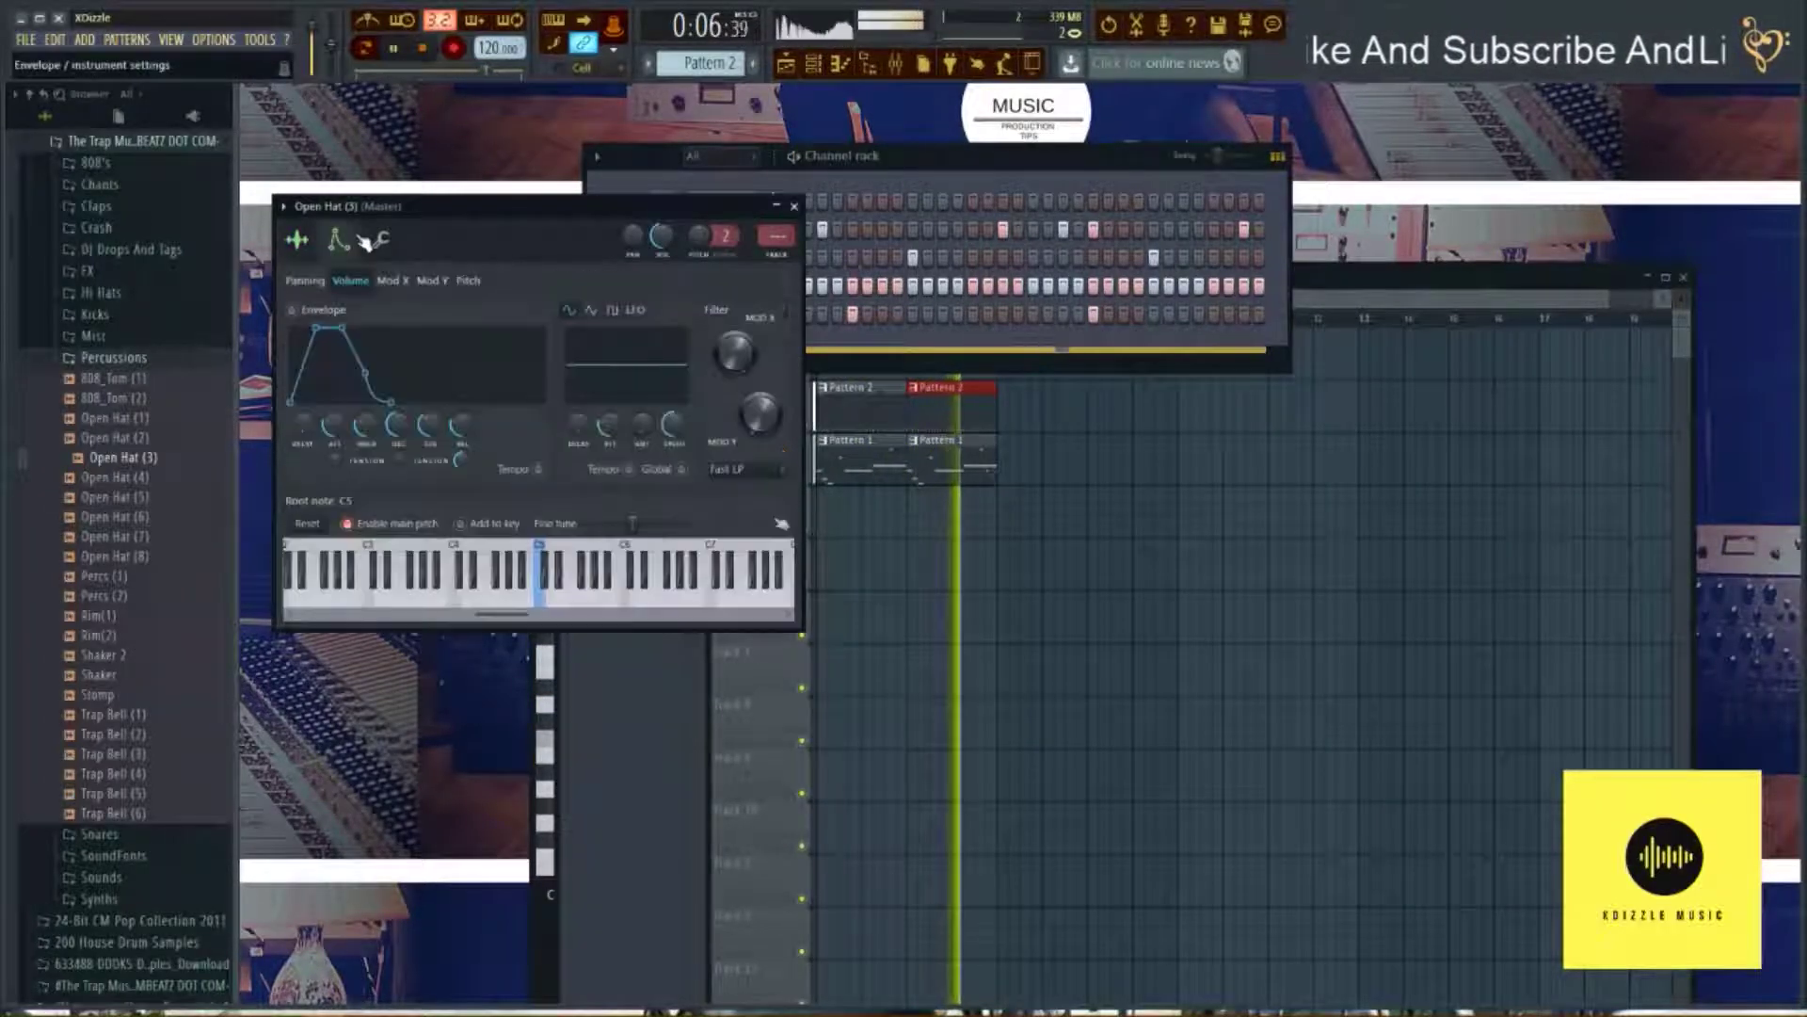
{"action": "left_click", "coordinate": [310, 308]}
{"action": "left_click_drag", "start_coordinate": [334, 425], "coordinate": [334, 451]}
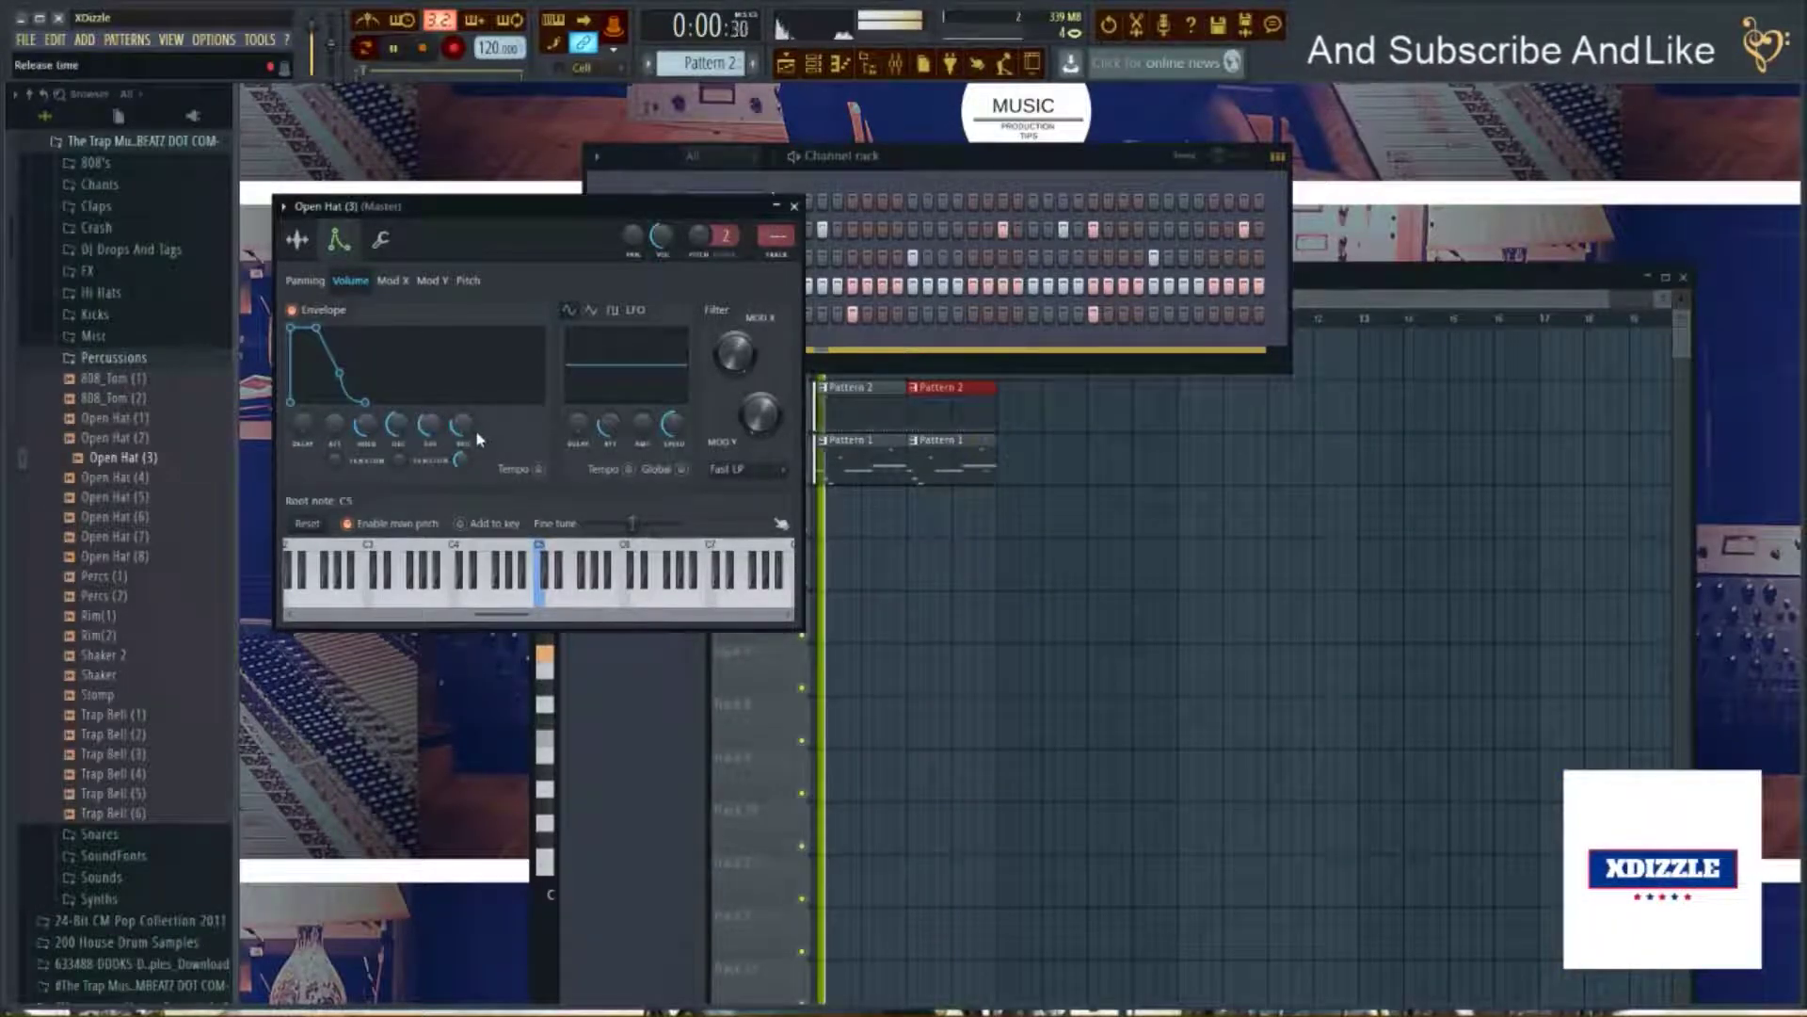
{"action": "mouse_move", "coordinate": [397, 425]}
{"action": "left_mouse_down"}
{"action": "mouse_move", "coordinate": [396, 452]}
{"action": "mouse_move", "coordinate": [368, 430]}
{"action": "left_mouse_up"}
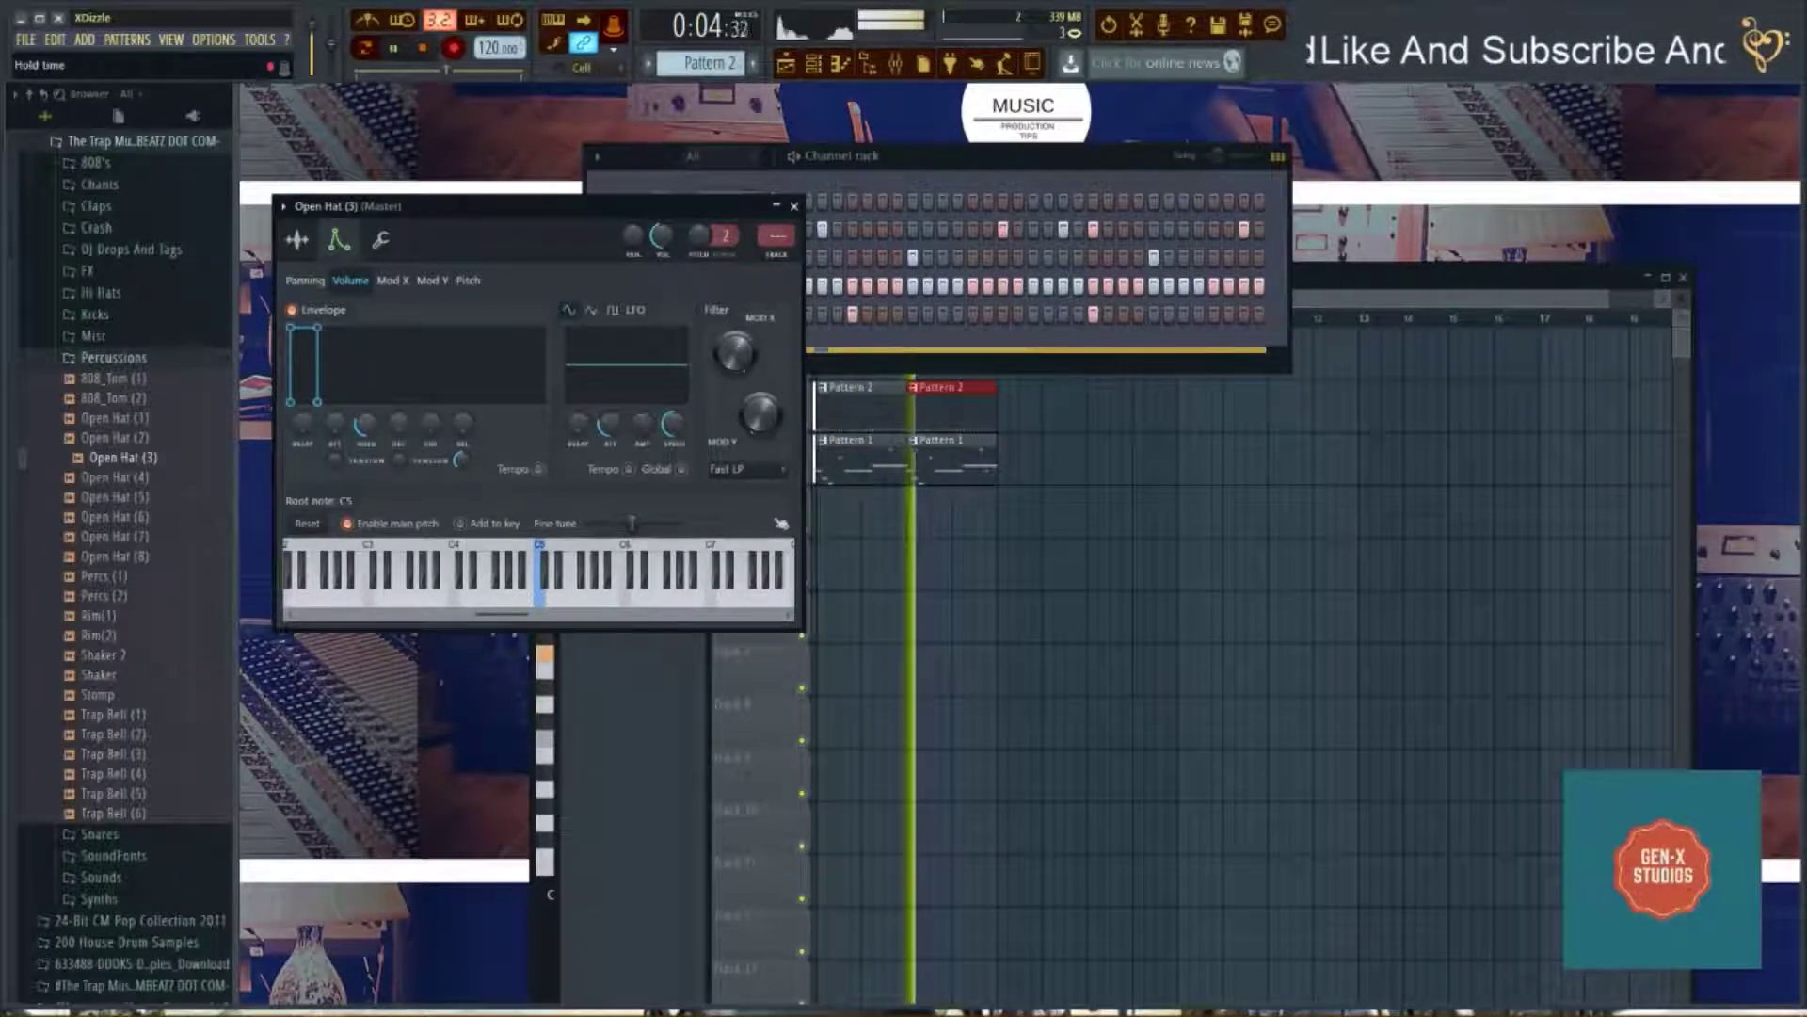
{"action": "left_click", "coordinate": [794, 206]}
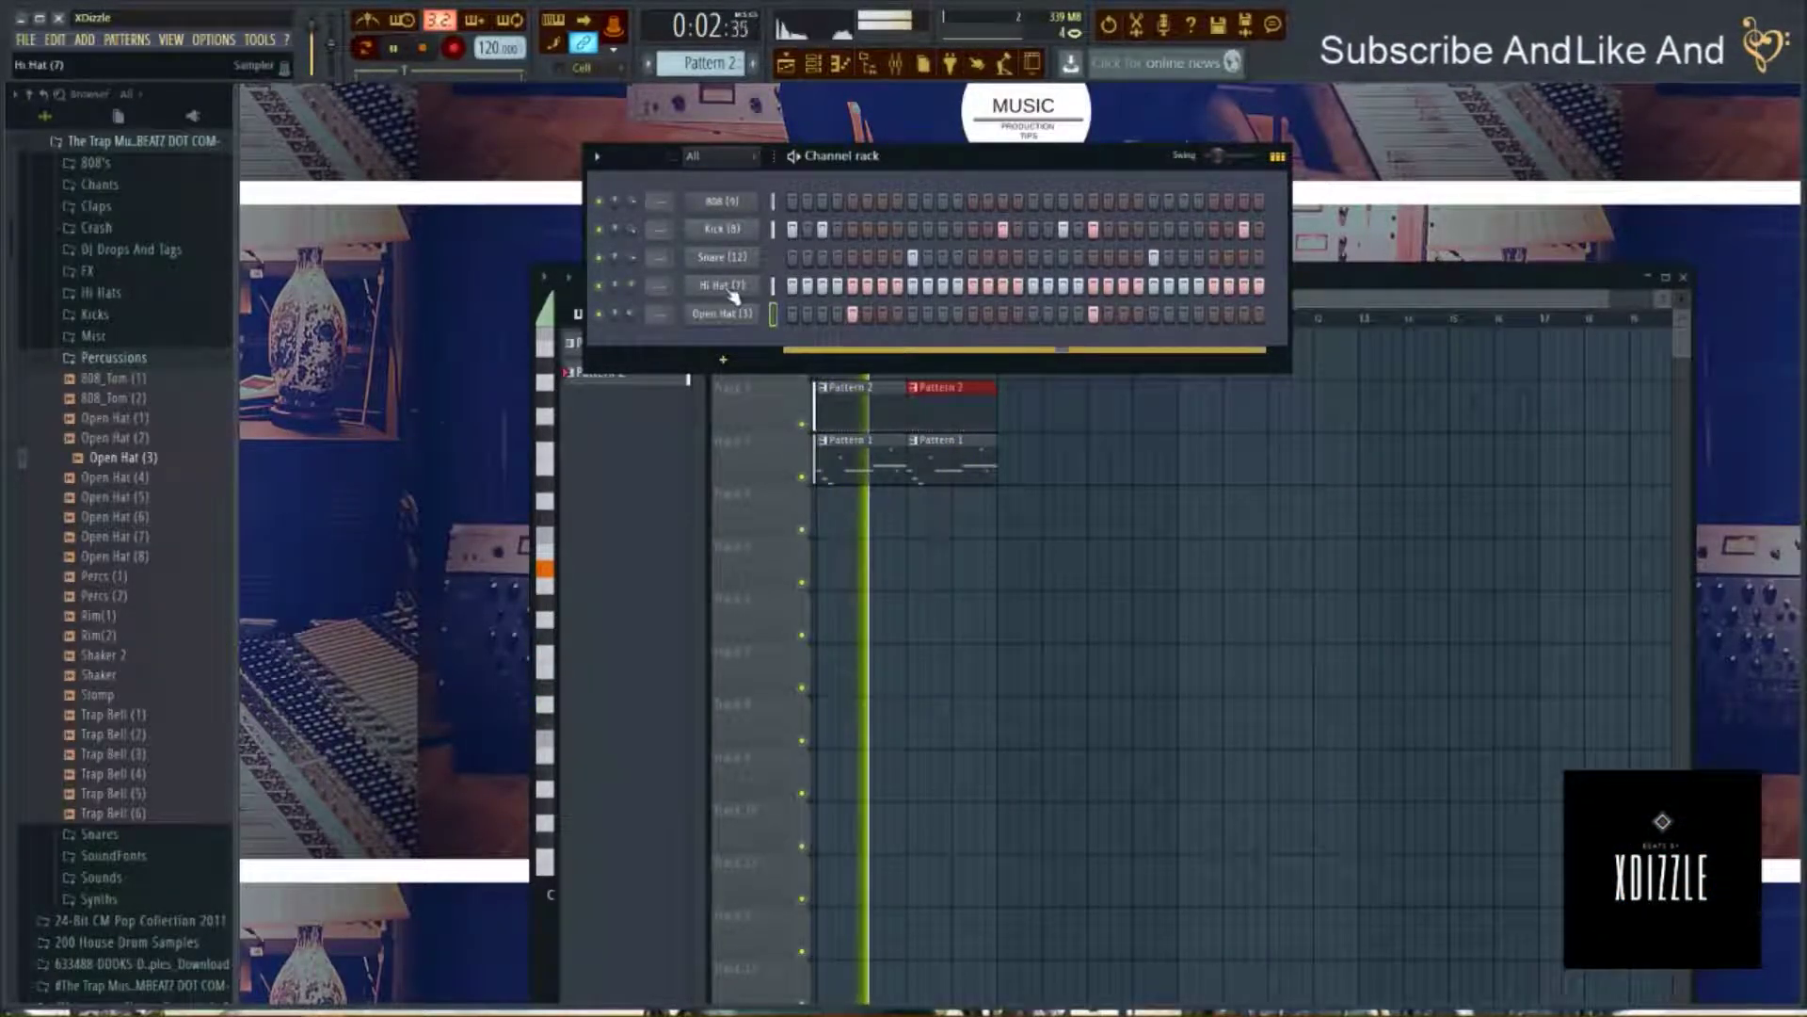
Stop the beat playback and route the 808 (9) channel to mixer track 8.
{"action": "left_click", "coordinate": [887, 406]}
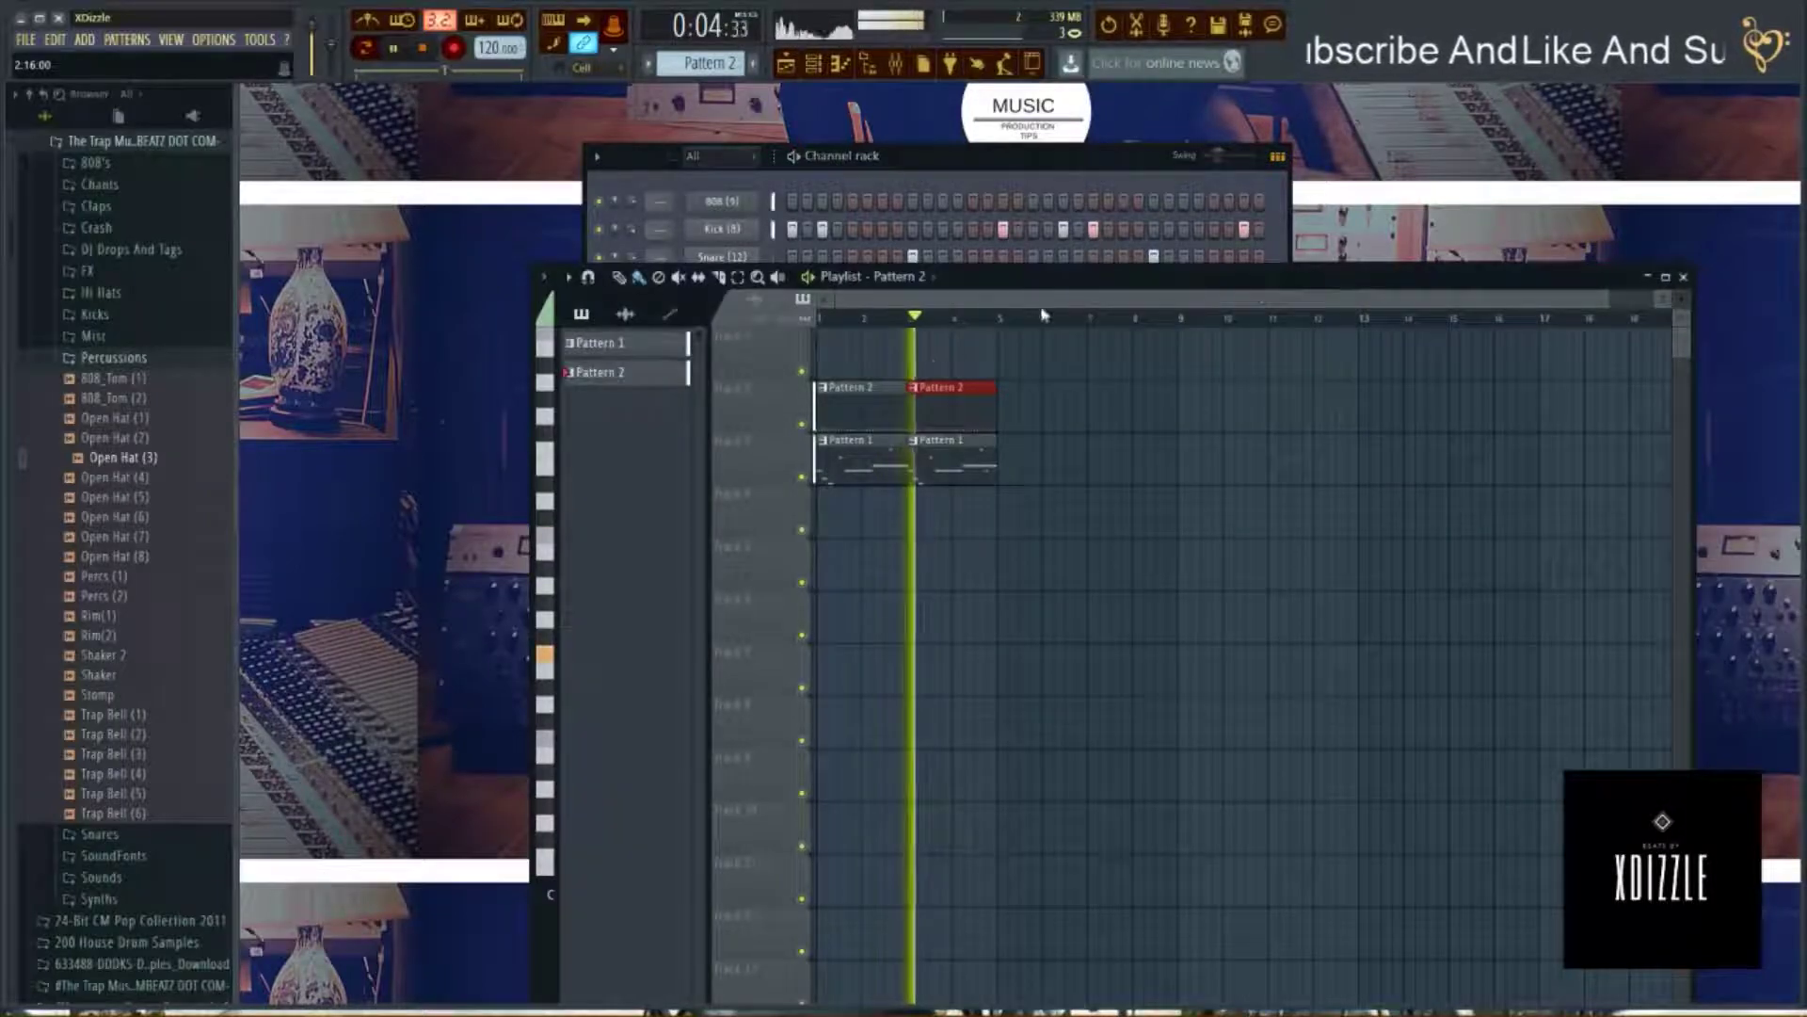
{"action": "left_click", "coordinate": [851, 184]}
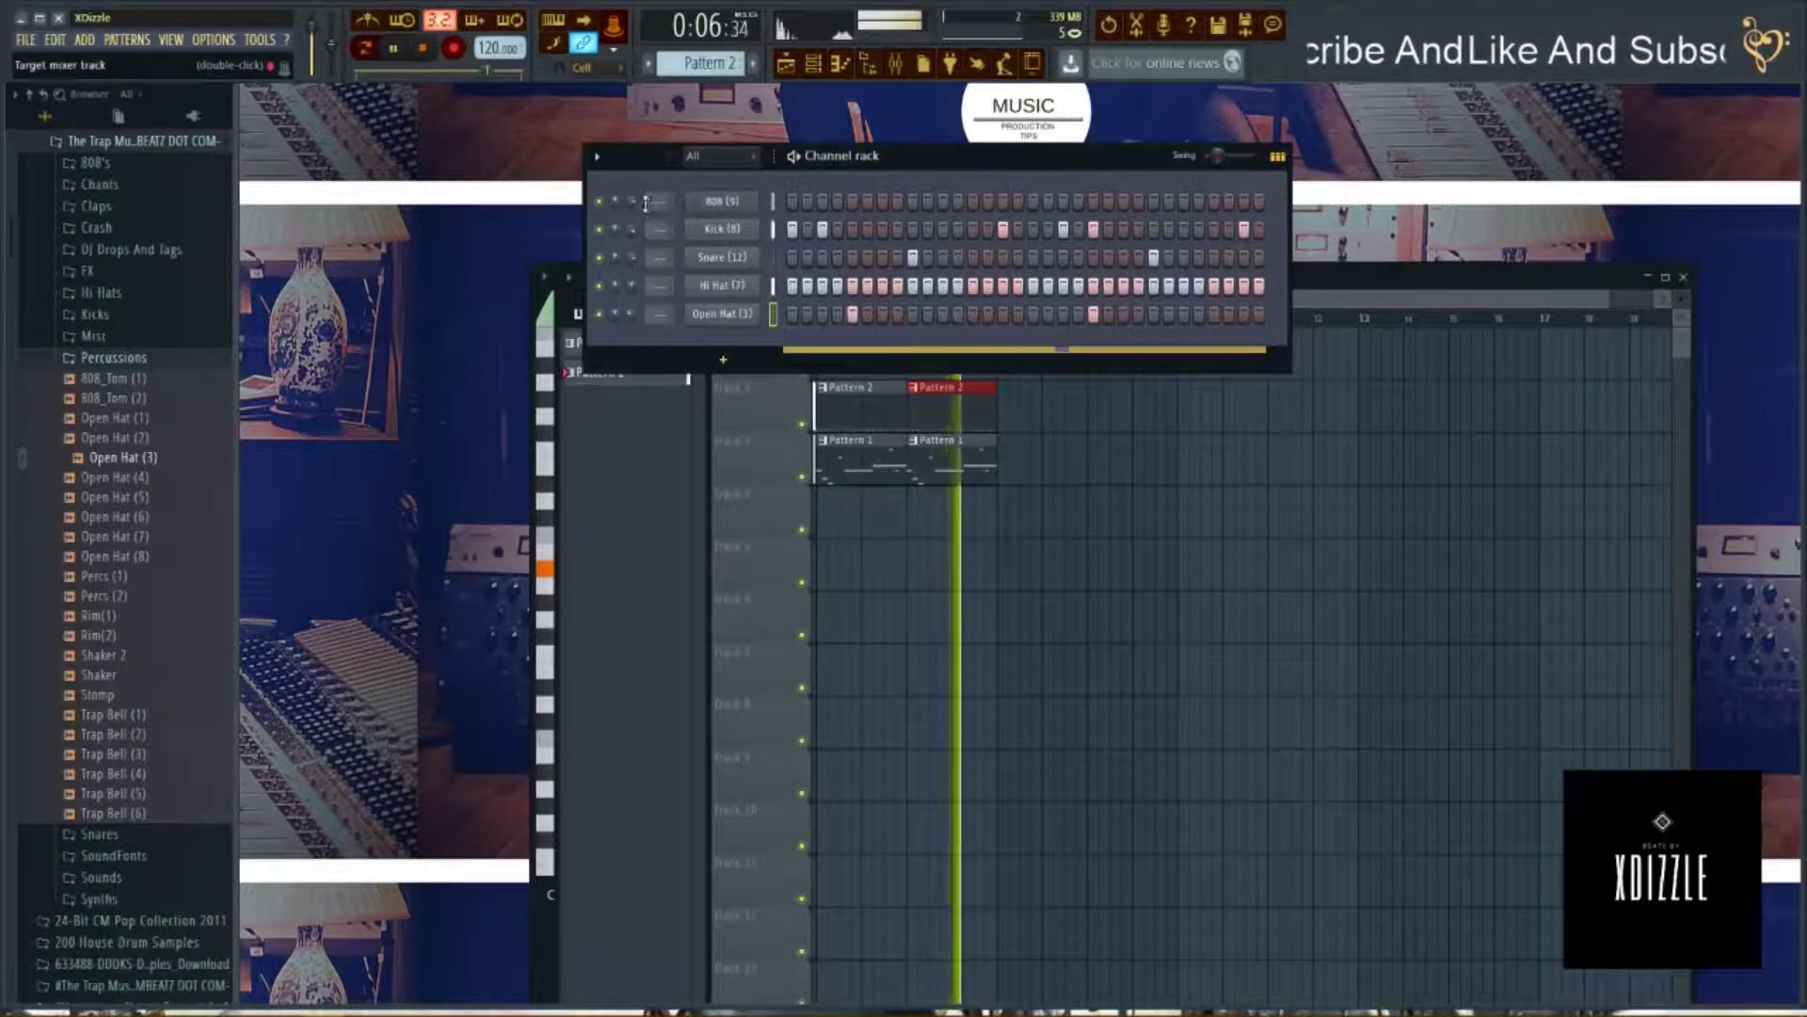
{"action": "key", "text": "space"}
{"action": "left_click", "coordinate": [722, 200]}
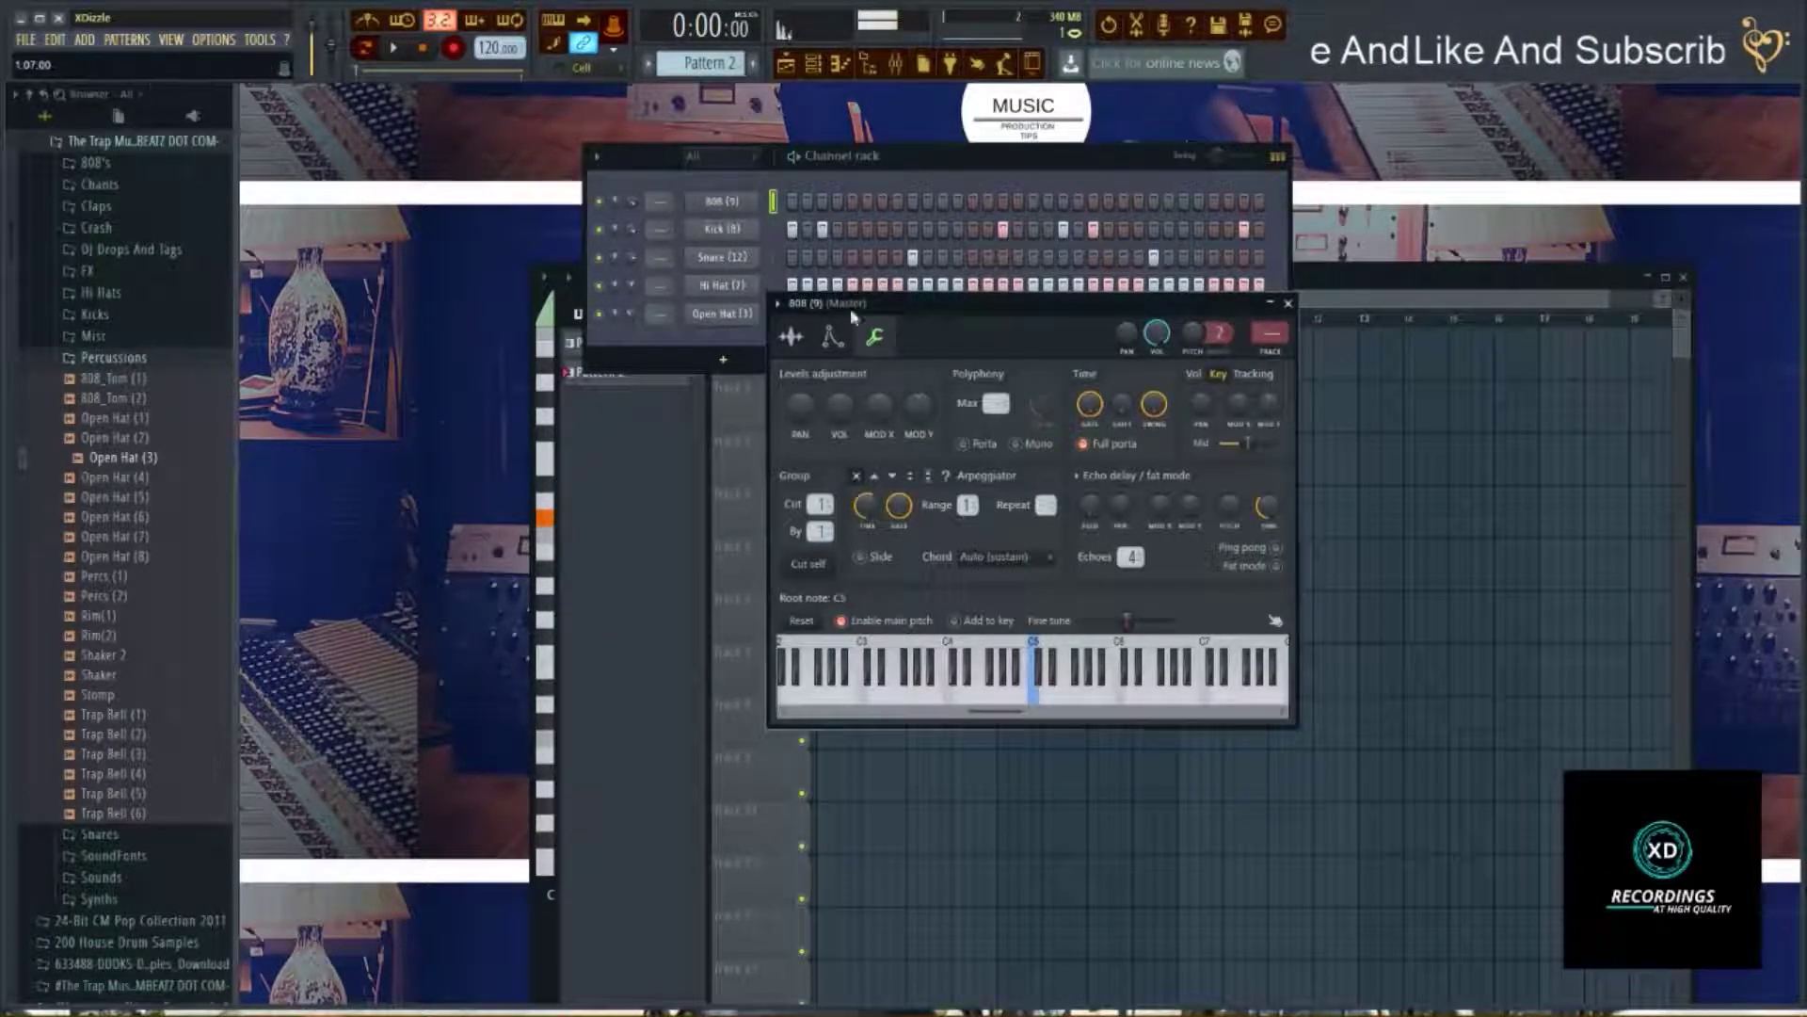
{"action": "left_click", "coordinate": [1282, 352]}
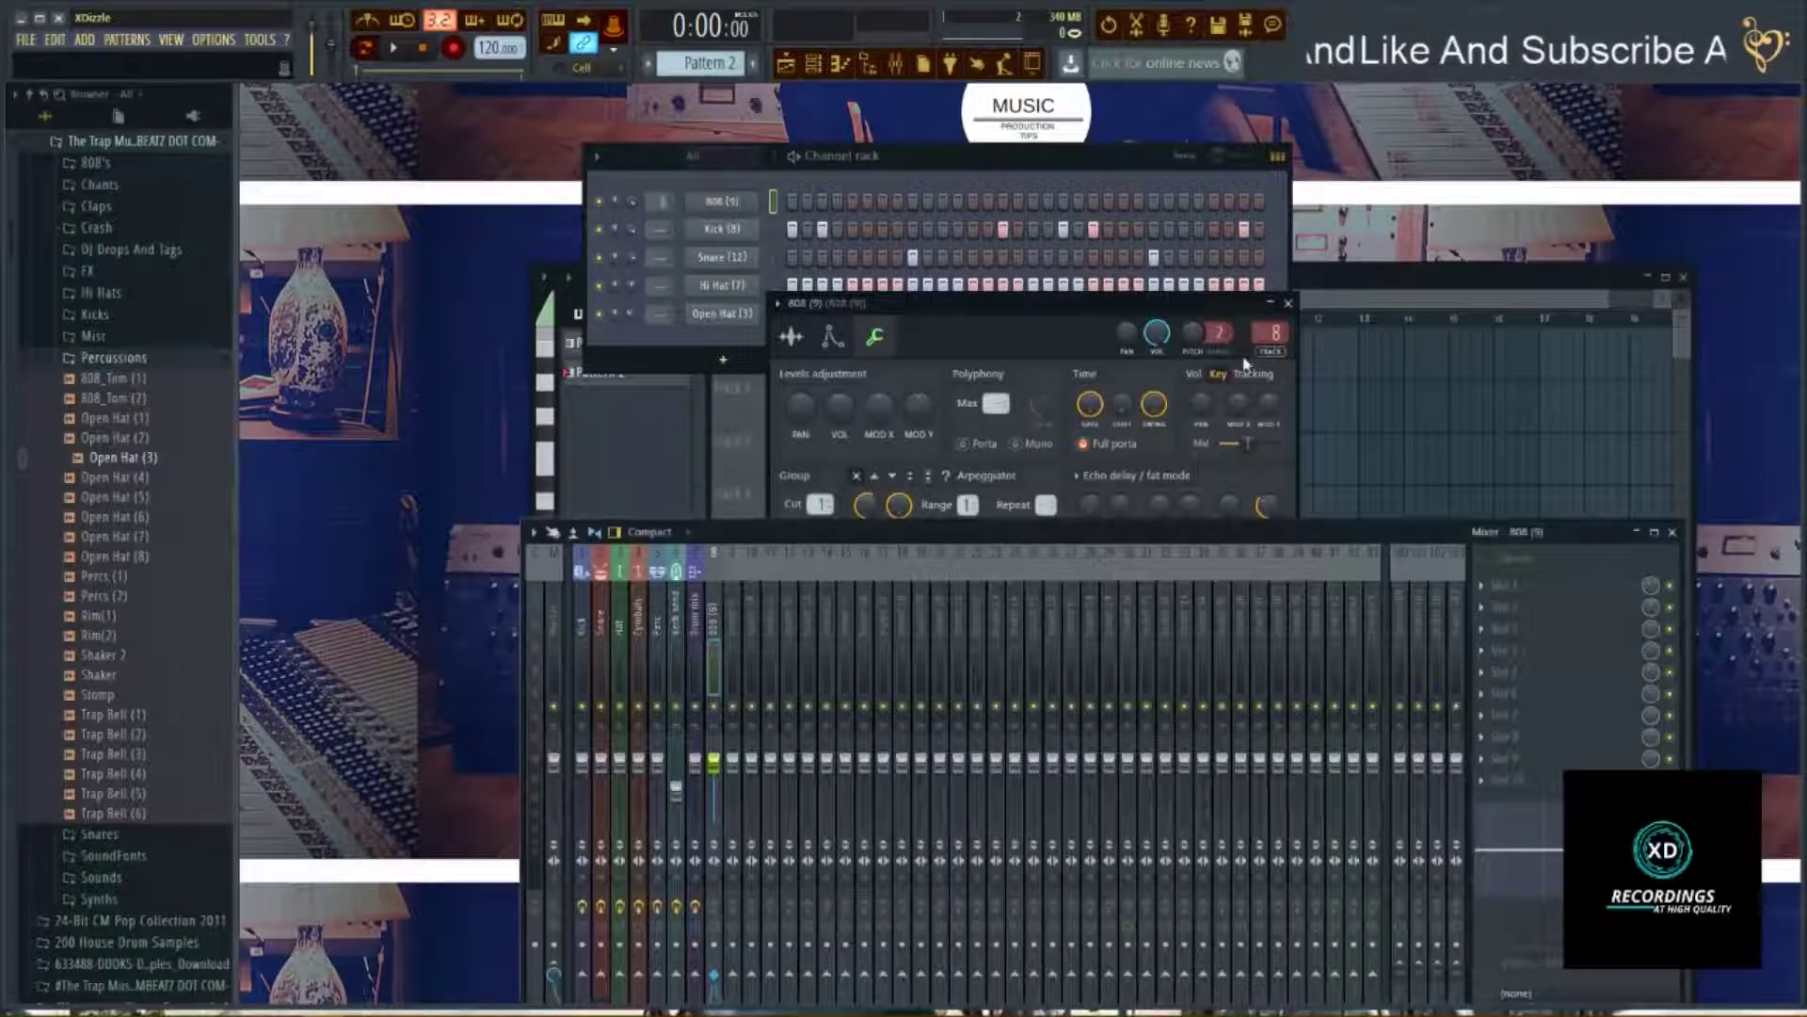
Solo the 808 (9) channel in the channel rack and play its bassline through the mixer track.
{"action": "key", "text": "space"}
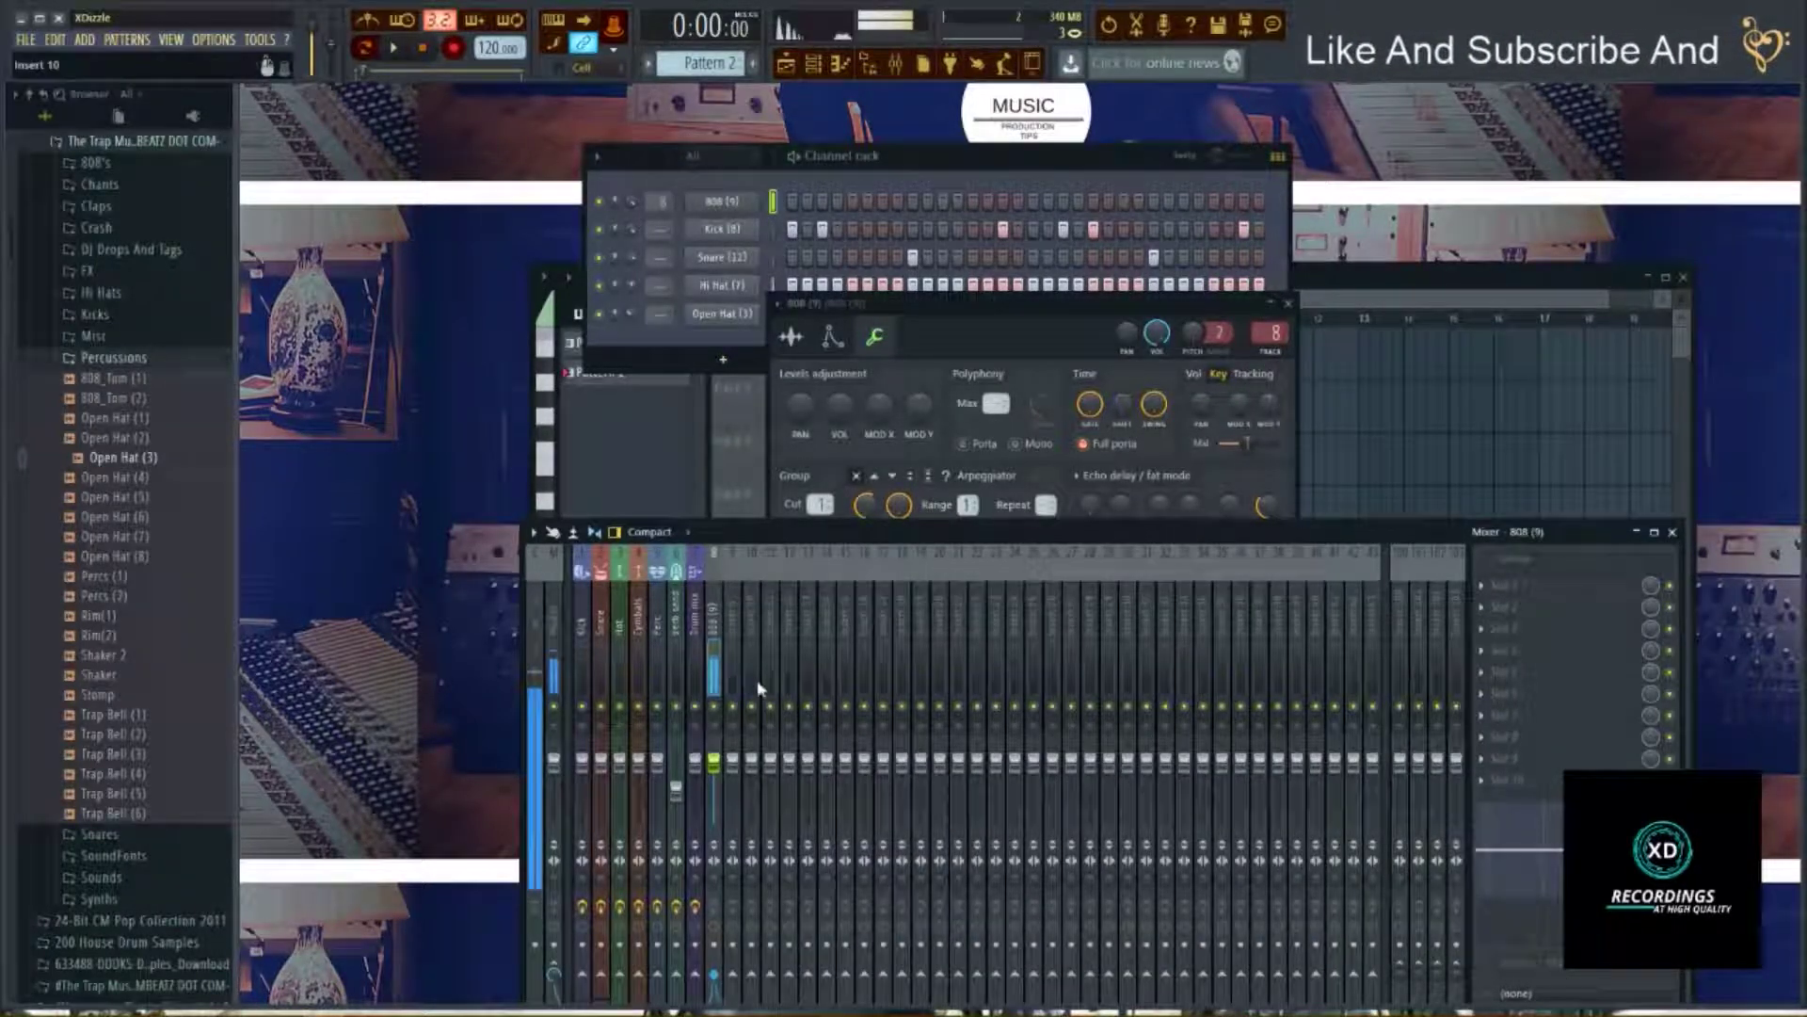
{"action": "key", "text": "space"}
{"action": "left_click_drag", "start_coordinate": [886, 584], "coordinate": [746, 513]}
{"action": "key", "text": "space"}
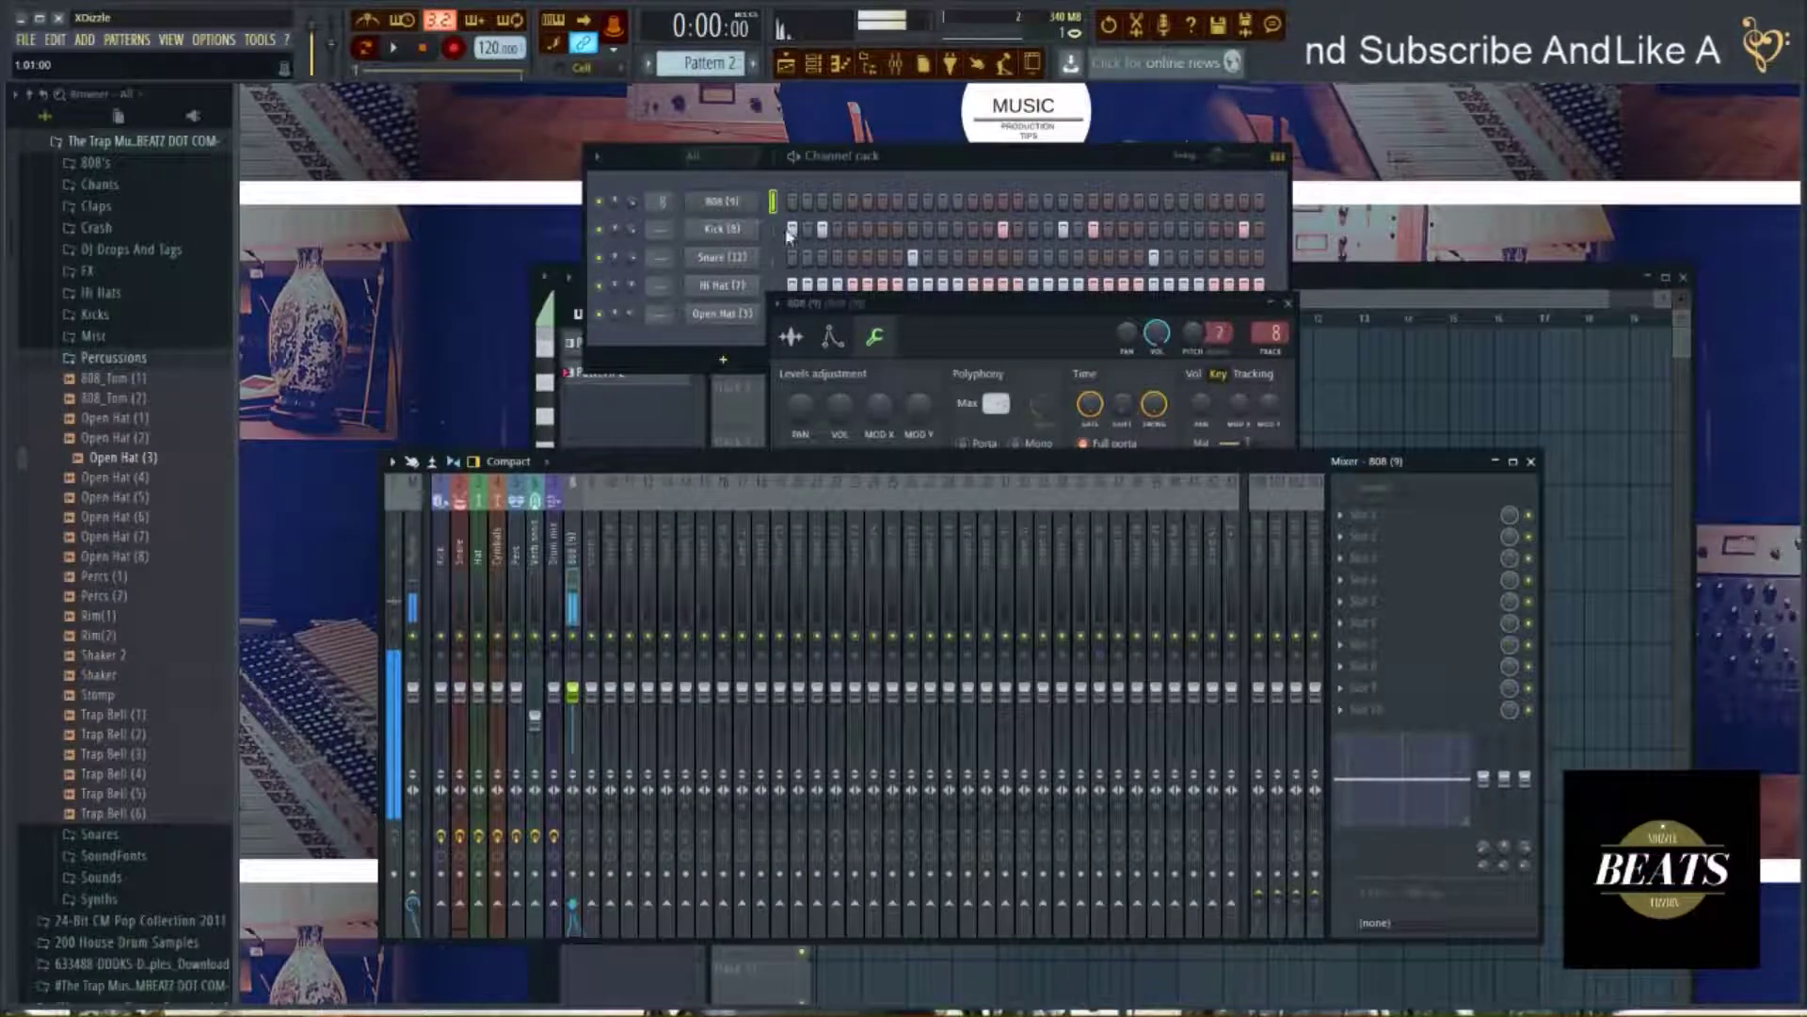
{"action": "left_click", "coordinate": [723, 341]}
{"action": "right_click", "coordinate": [599, 201]}
{"action": "left_click", "coordinate": [621, 215]}
{"action": "key", "text": "space"}
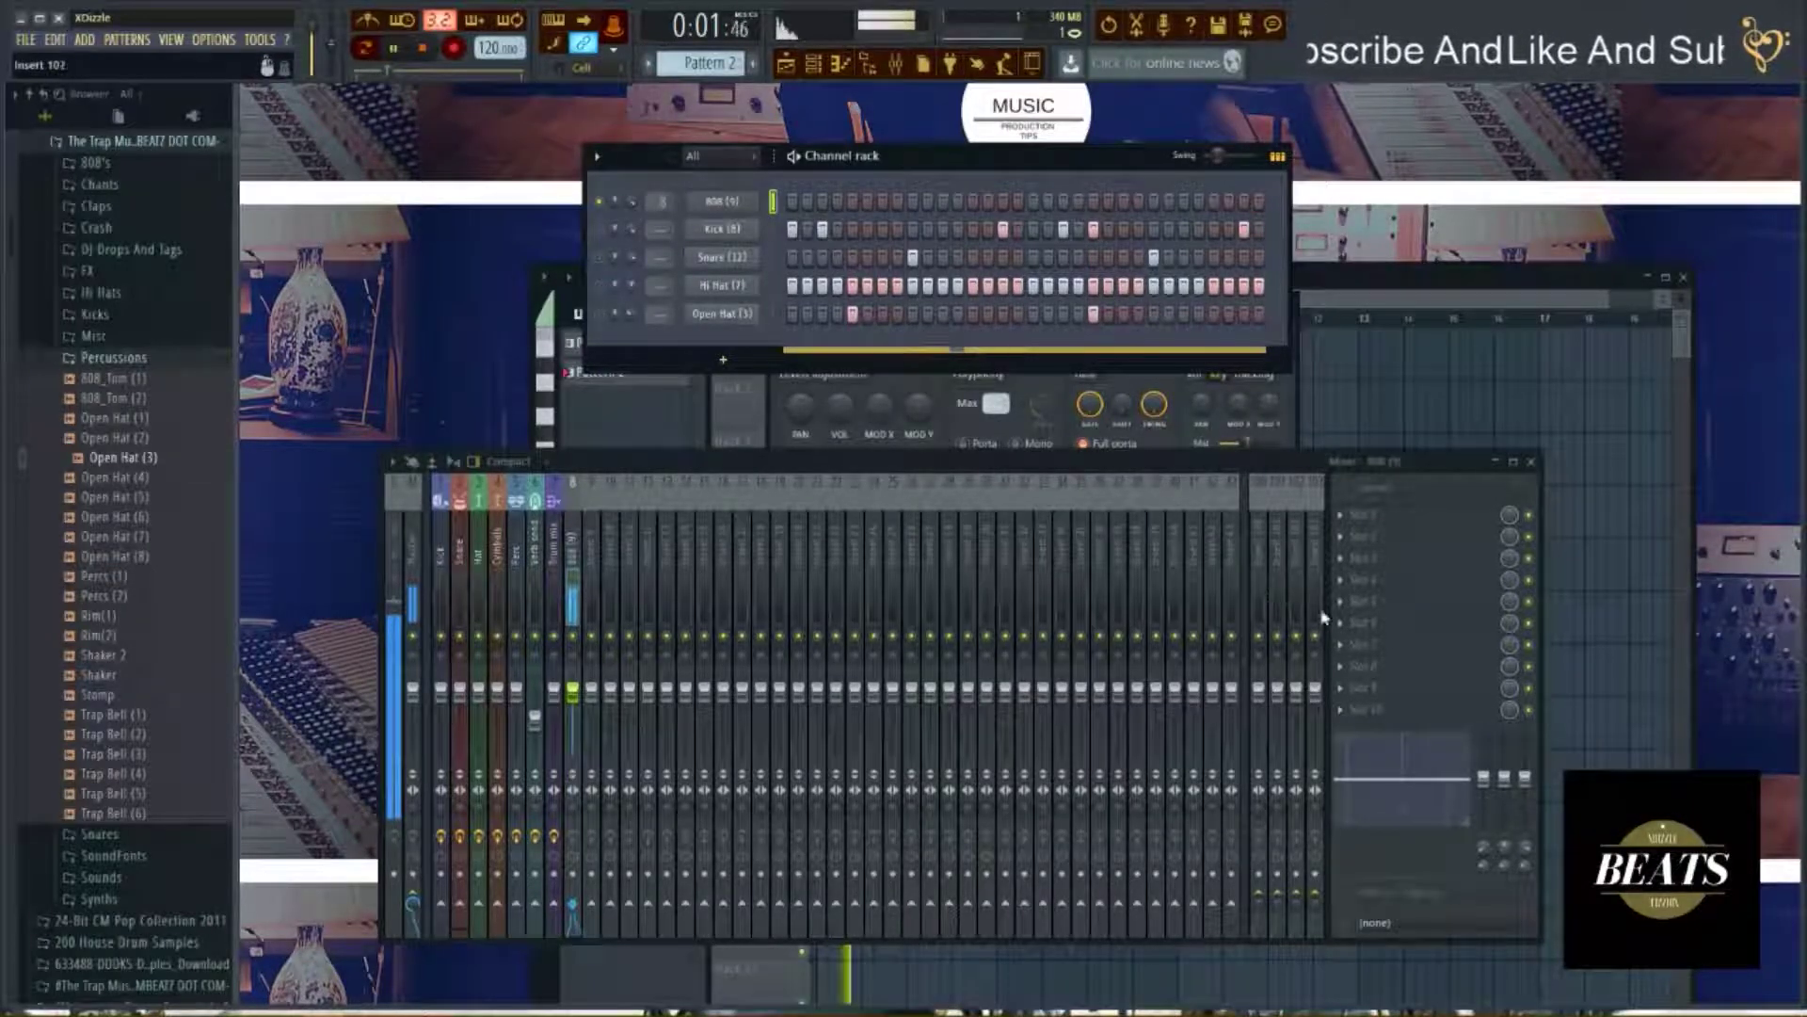
{"action": "key", "text": "space"}
Load Fruity Parametric EQ 2 into slot 5 of the 808 (9) mixer track and examine the bassline's frequencies during playback.
{"action": "left_click", "coordinate": [1345, 602]}
{"action": "left_click", "coordinate": [1142, 699]}
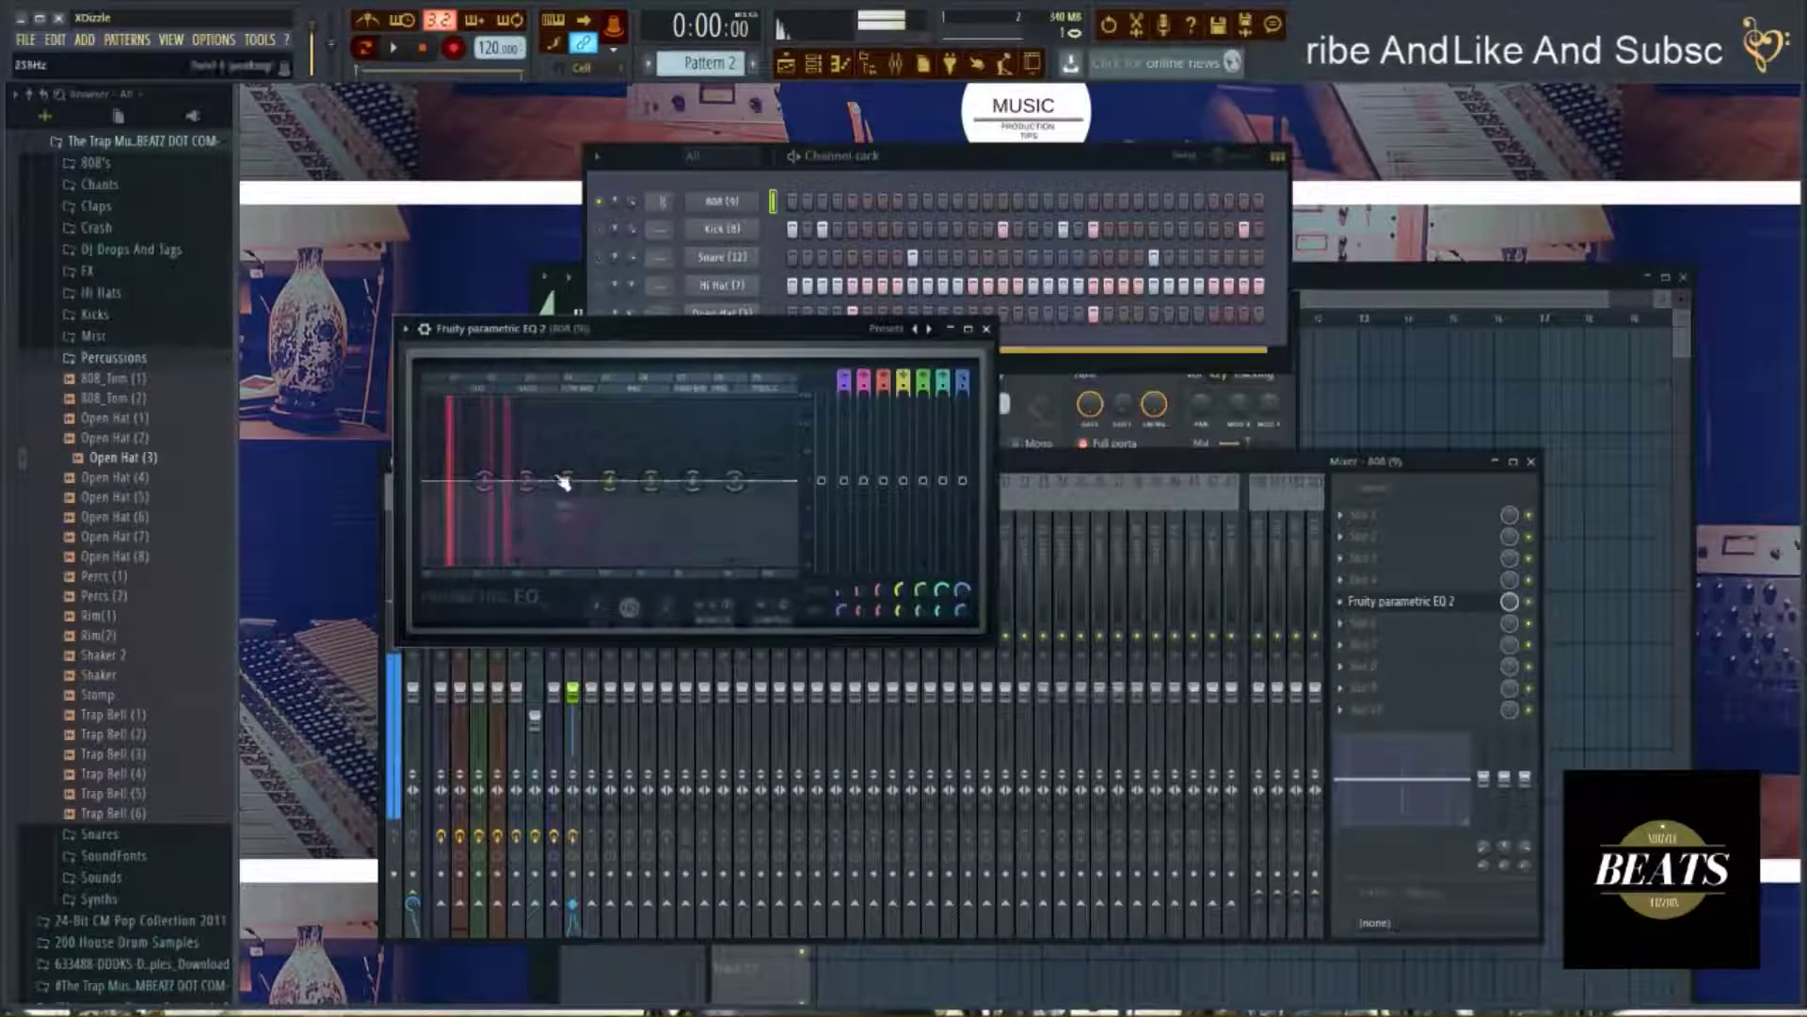
{"action": "key", "text": "space"}
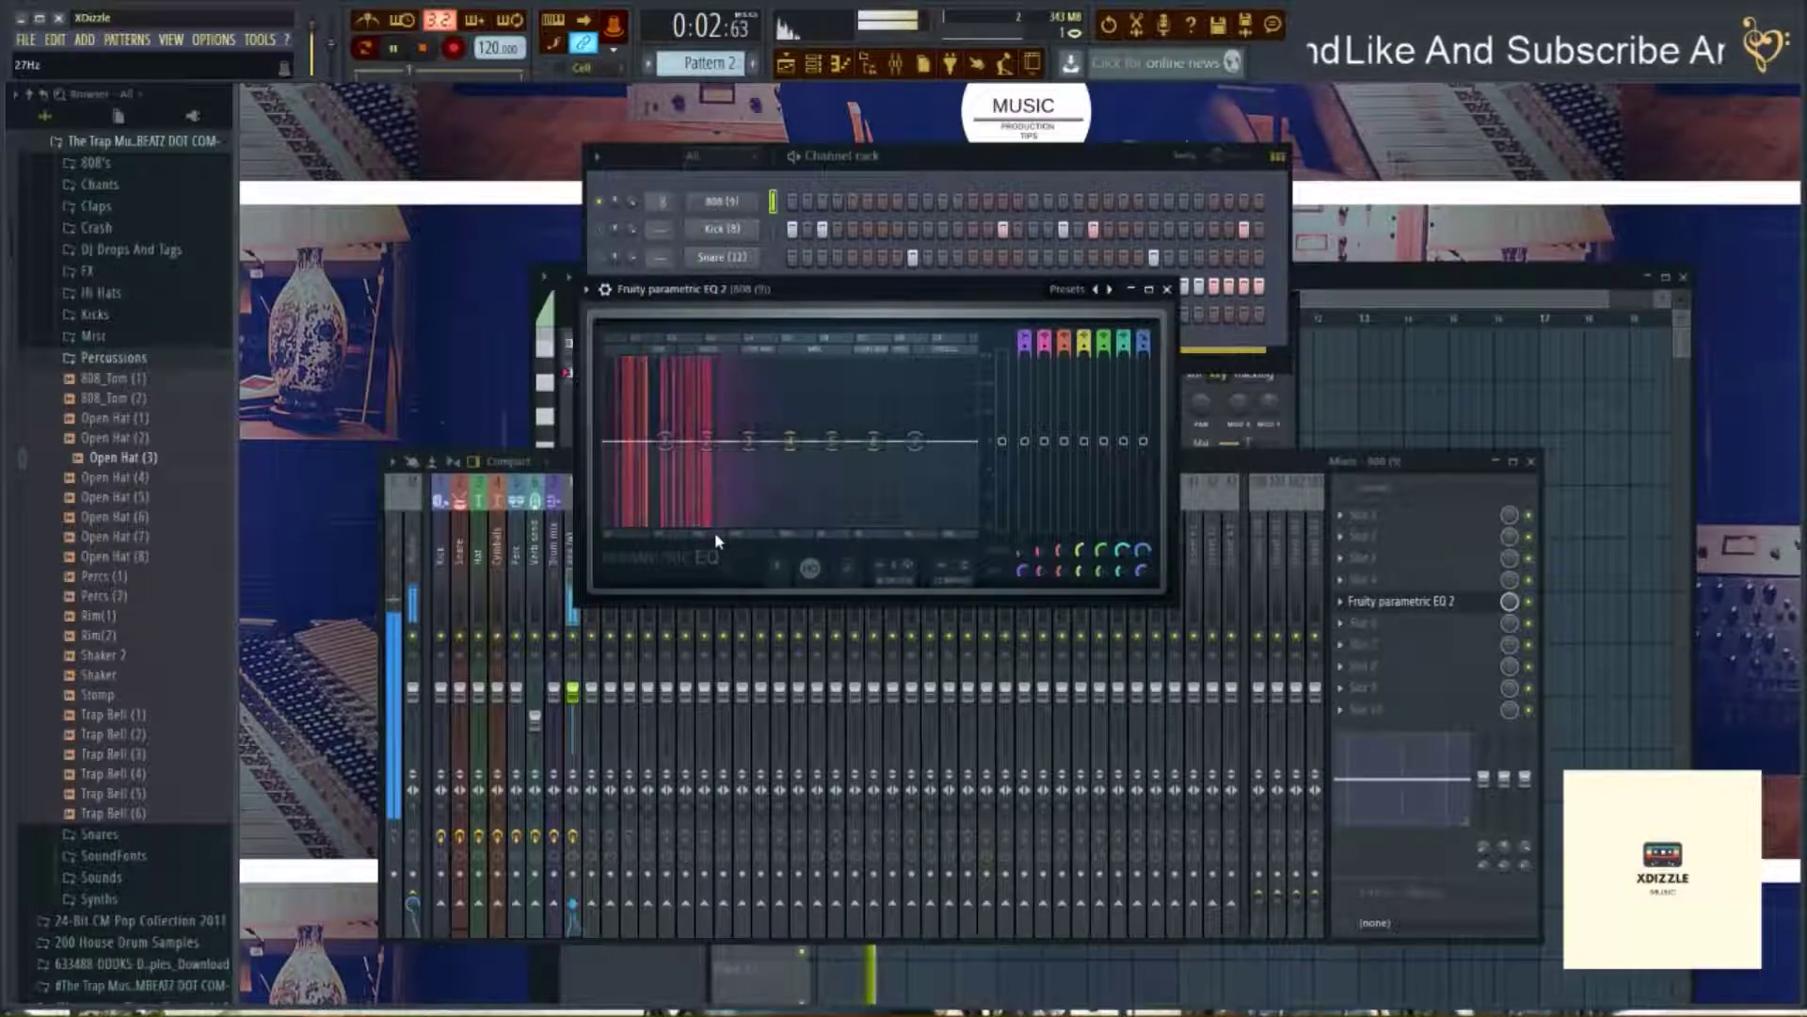
{"action": "key", "text": "space"}
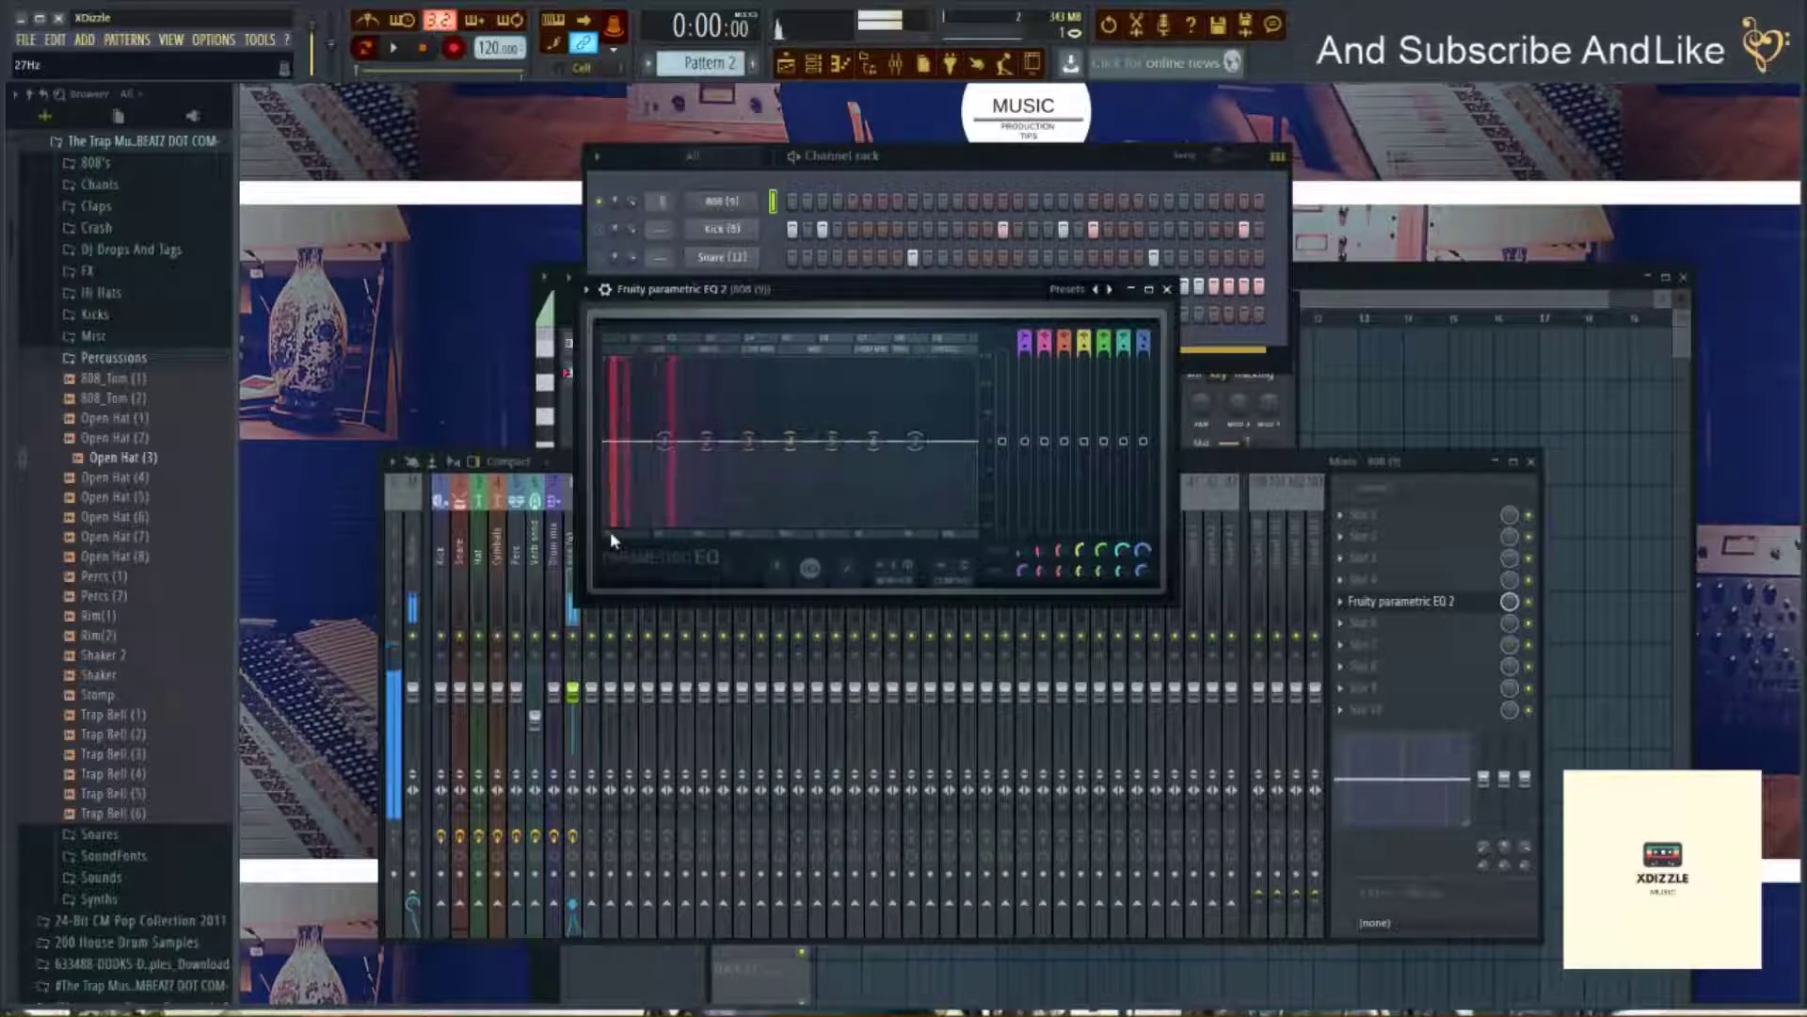
{"action": "left_click_drag", "start_coordinate": [805, 293], "coordinate": [927, 533]}
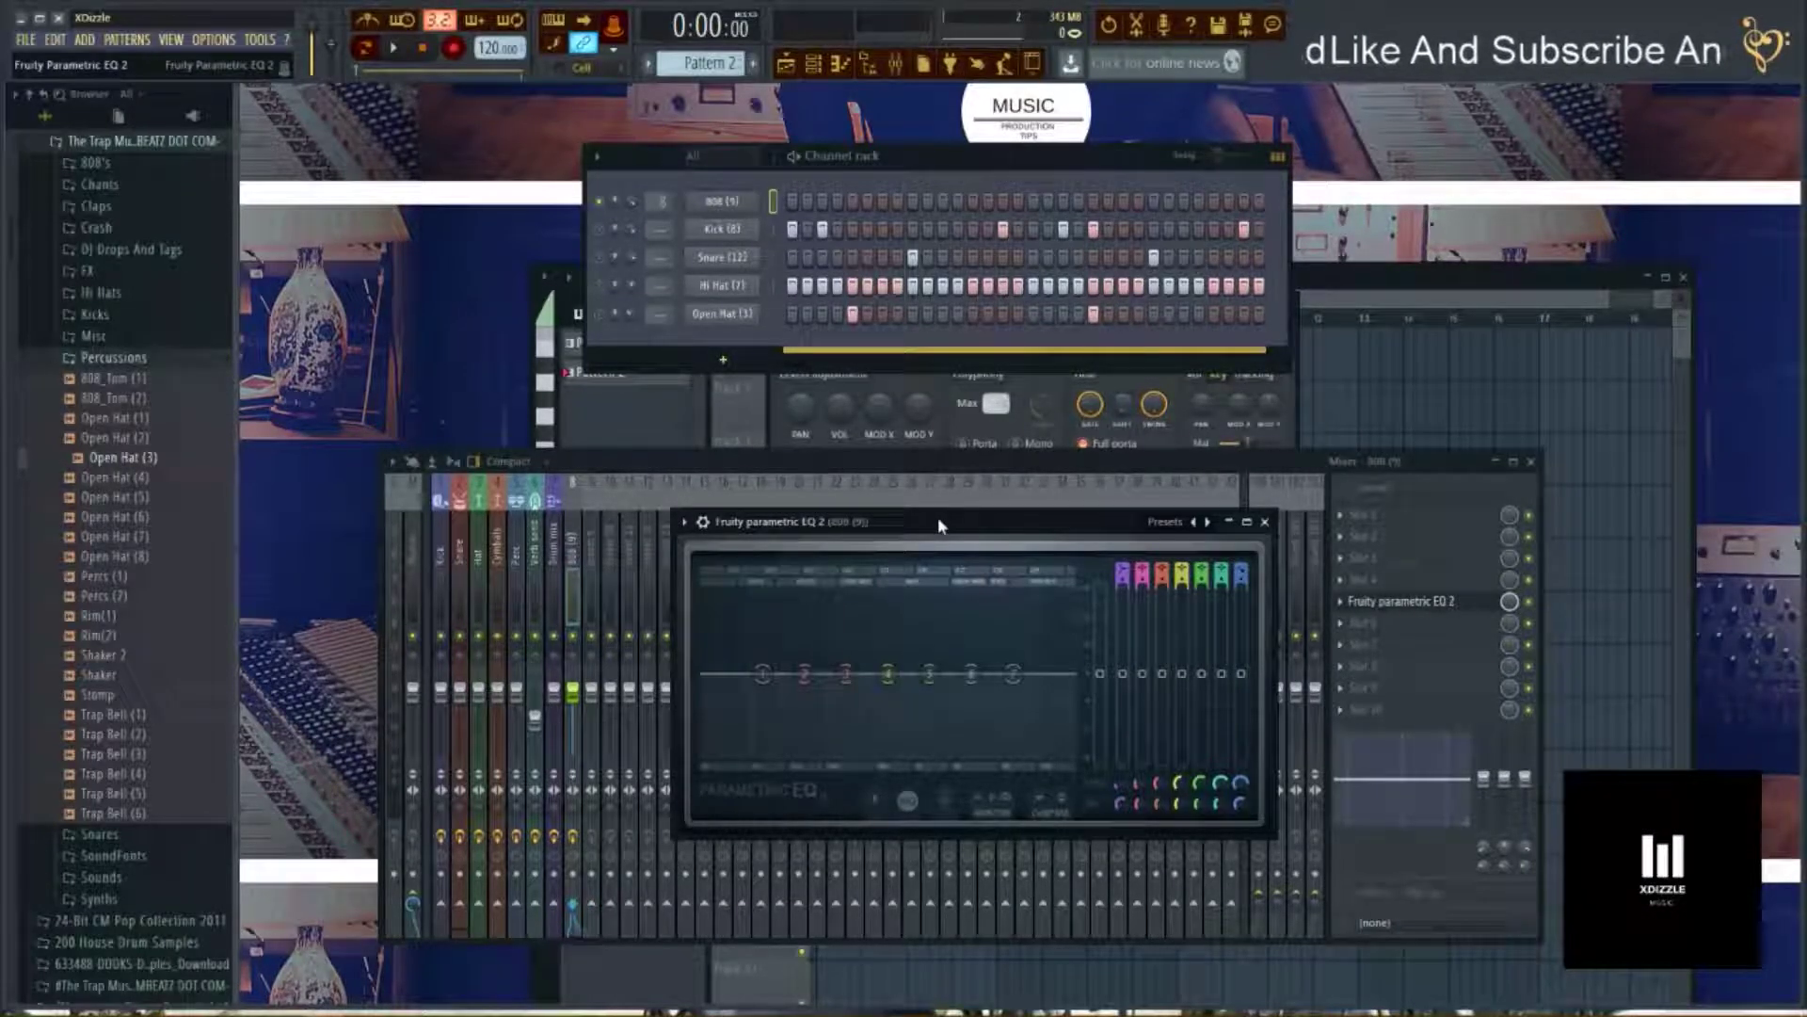
{"action": "left_click_drag", "start_coordinate": [939, 524], "coordinate": [896, 547]}
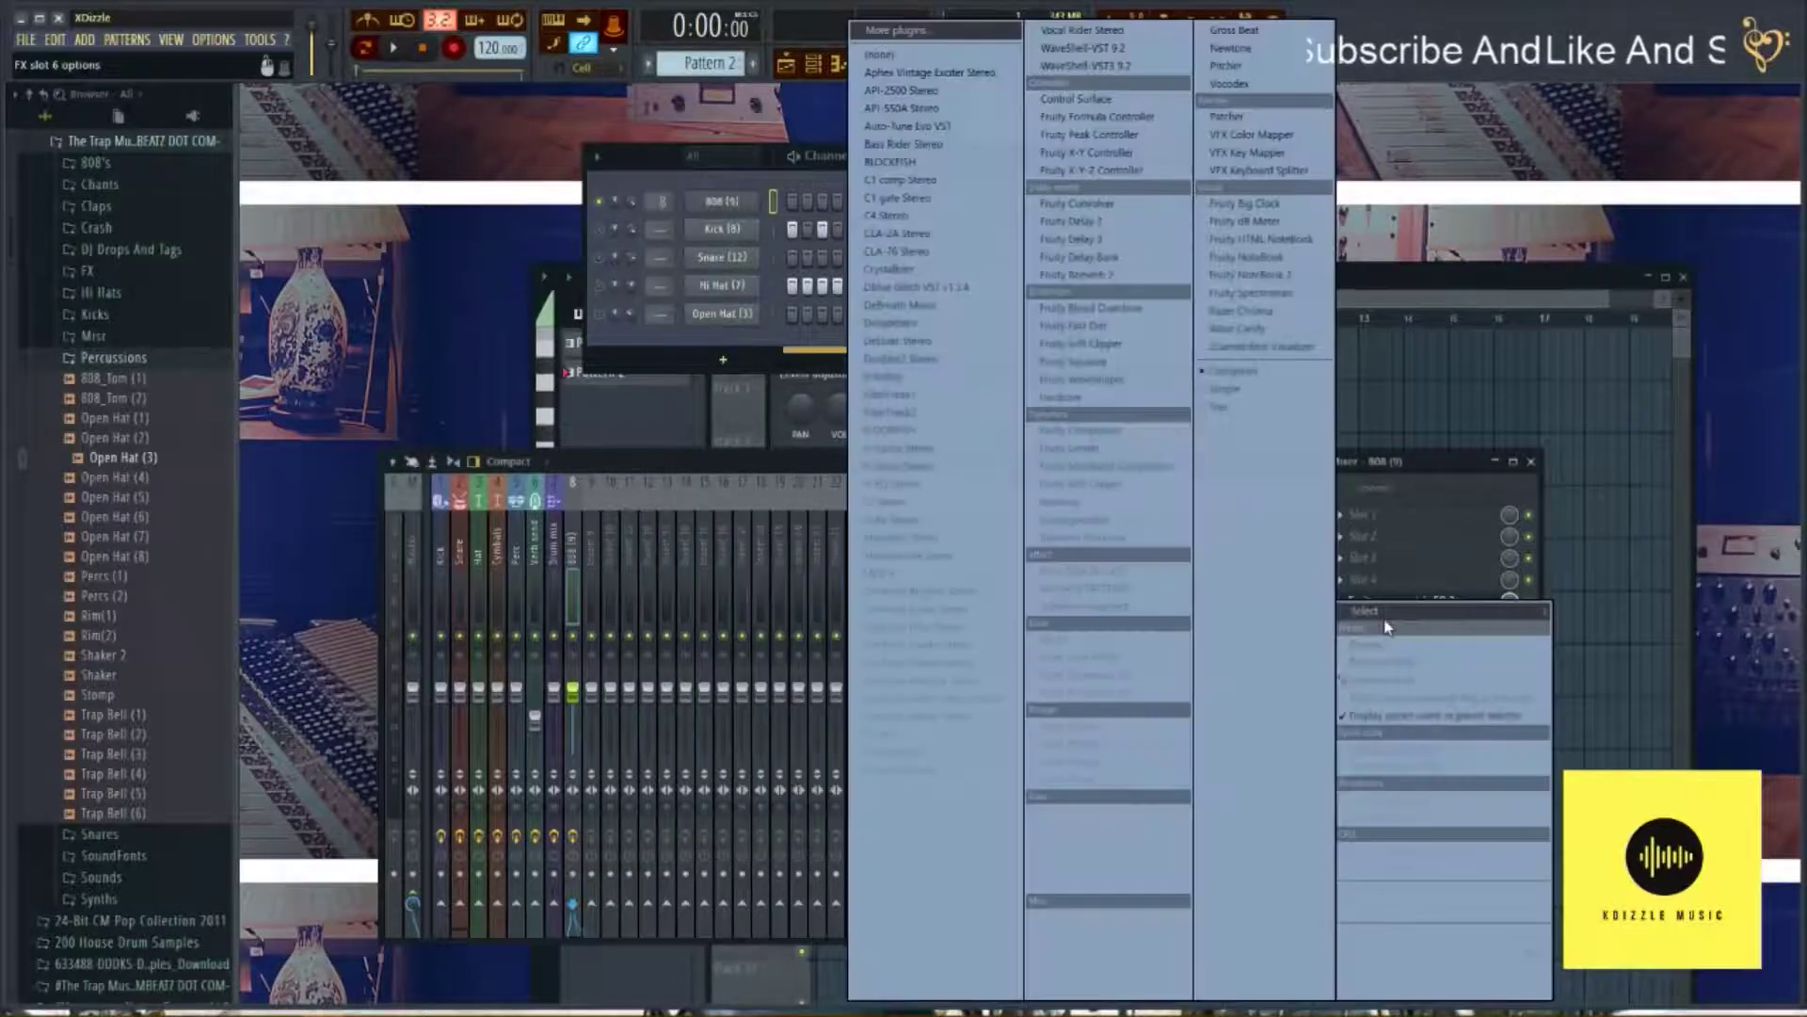
Load Fruity Fast Dist into slot 6 of the 808 (9) mixer track and try out its mix and threshold settings.
{"action": "left_click", "coordinate": [1384, 623]}
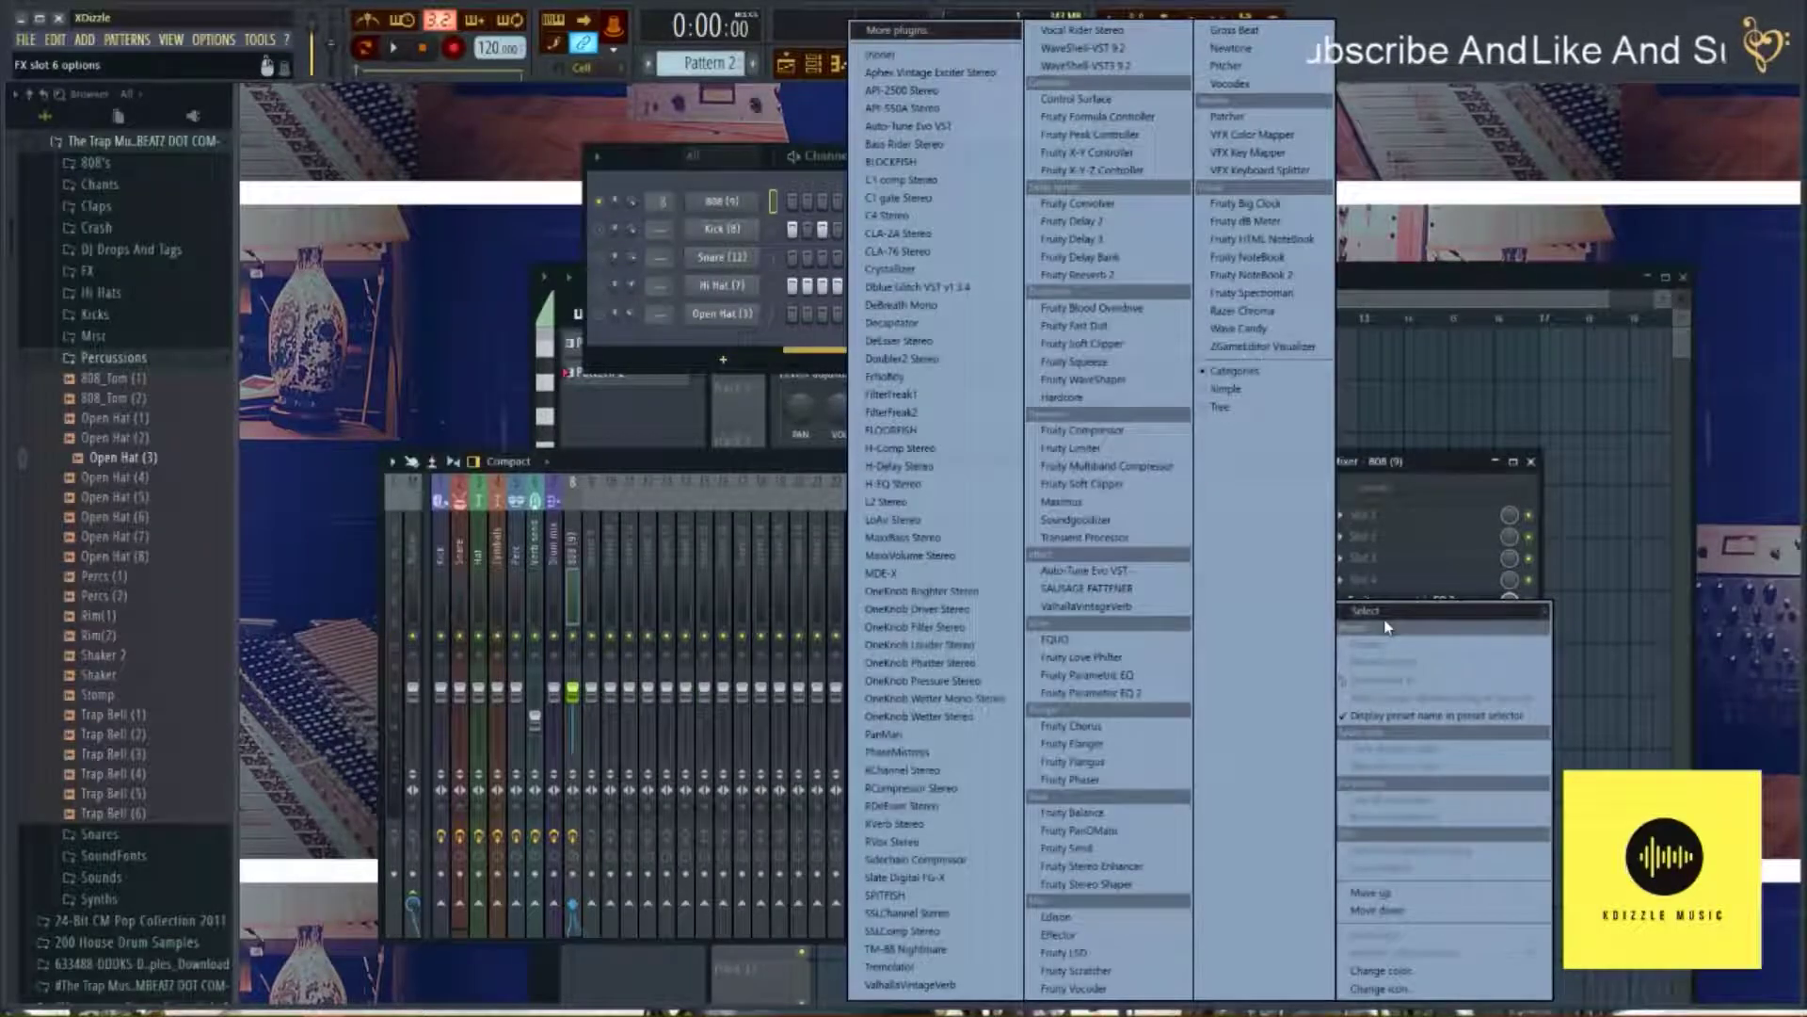
{"action": "left_click", "coordinate": [1137, 330]}
{"action": "left_click_drag", "start_coordinate": [819, 451], "coordinate": [830, 481]}
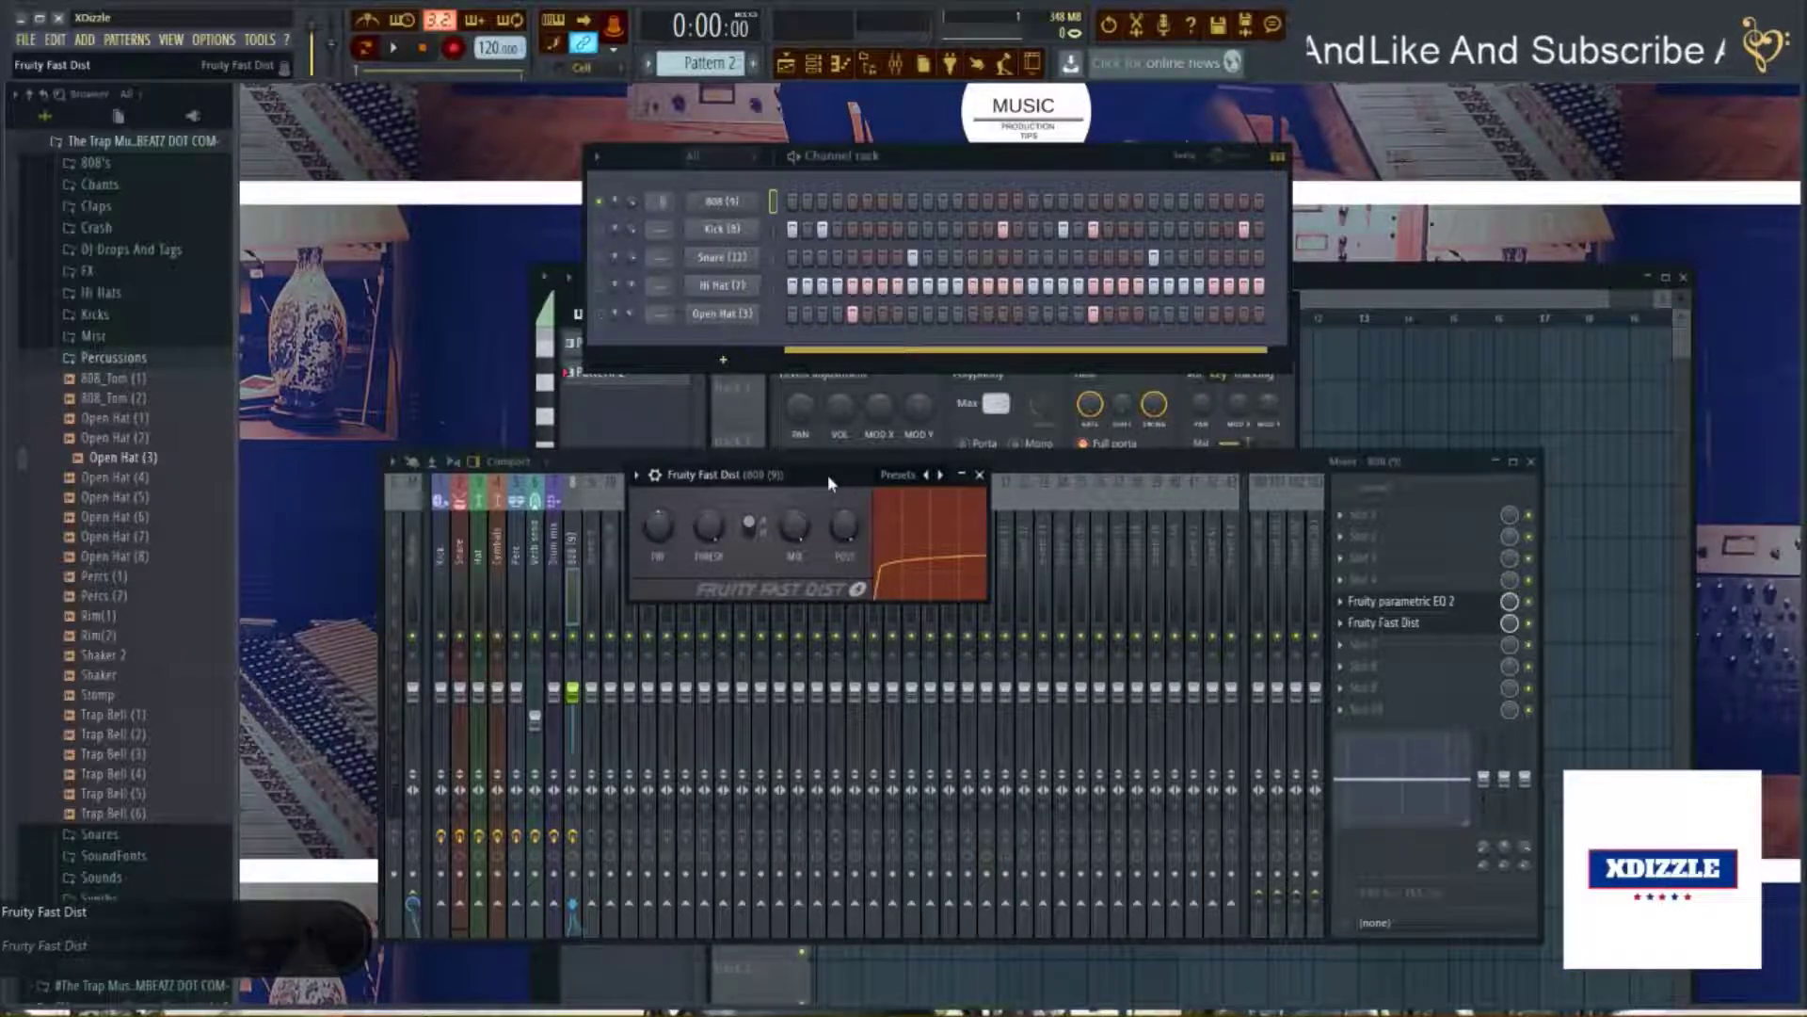
{"action": "left_click_drag", "start_coordinate": [827, 477], "coordinate": [826, 501]}
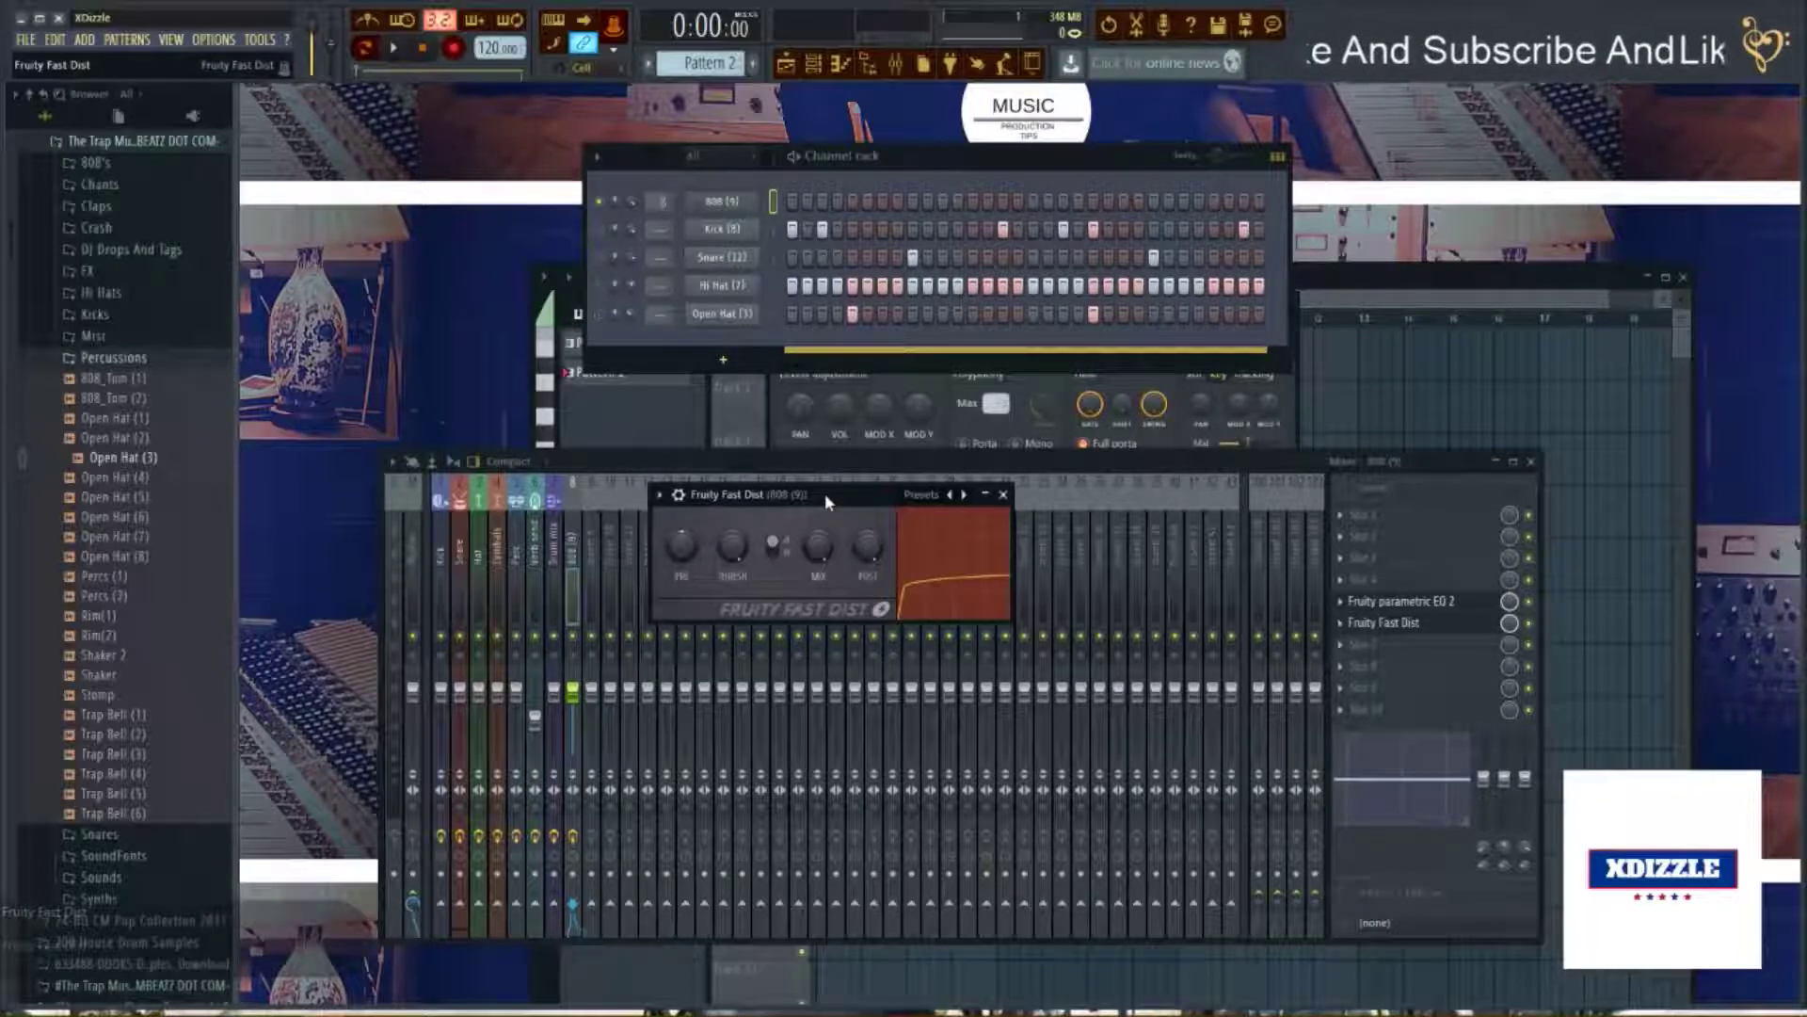
{"action": "left_click_drag", "start_coordinate": [843, 506], "coordinate": [867, 510]}
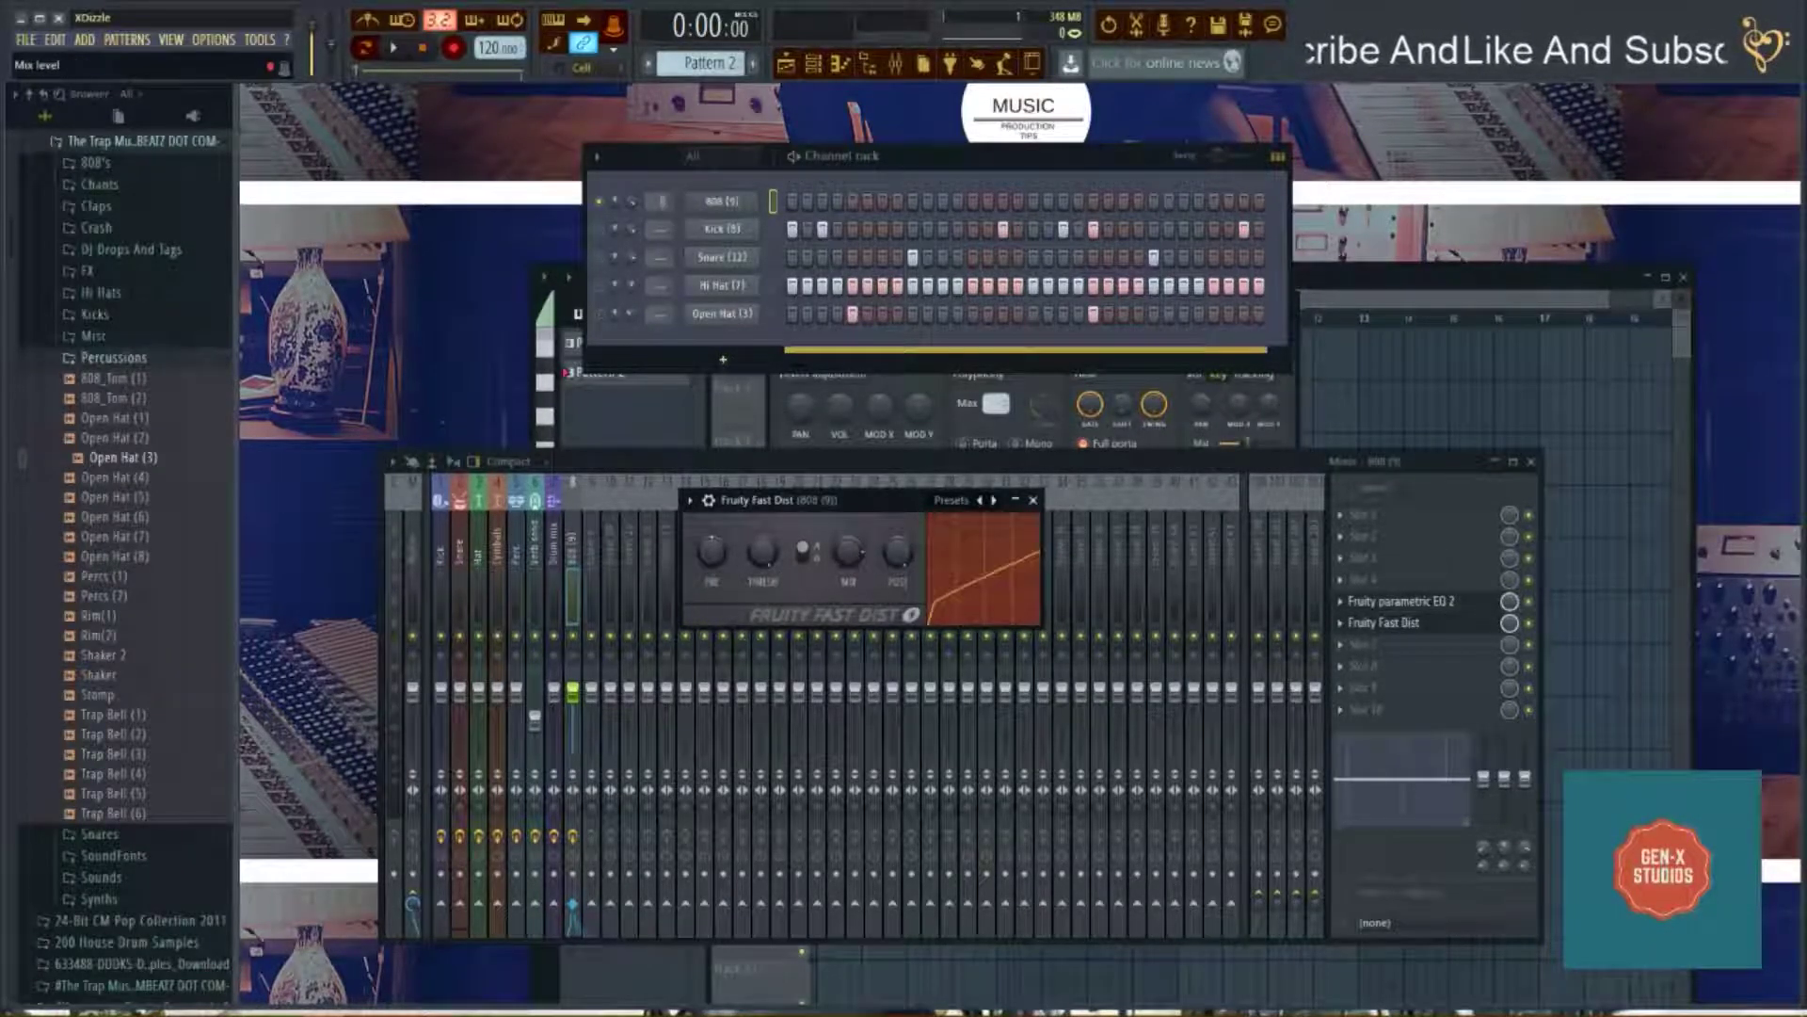
{"action": "left_click_drag", "start_coordinate": [862, 509], "coordinate": [881, 595]}
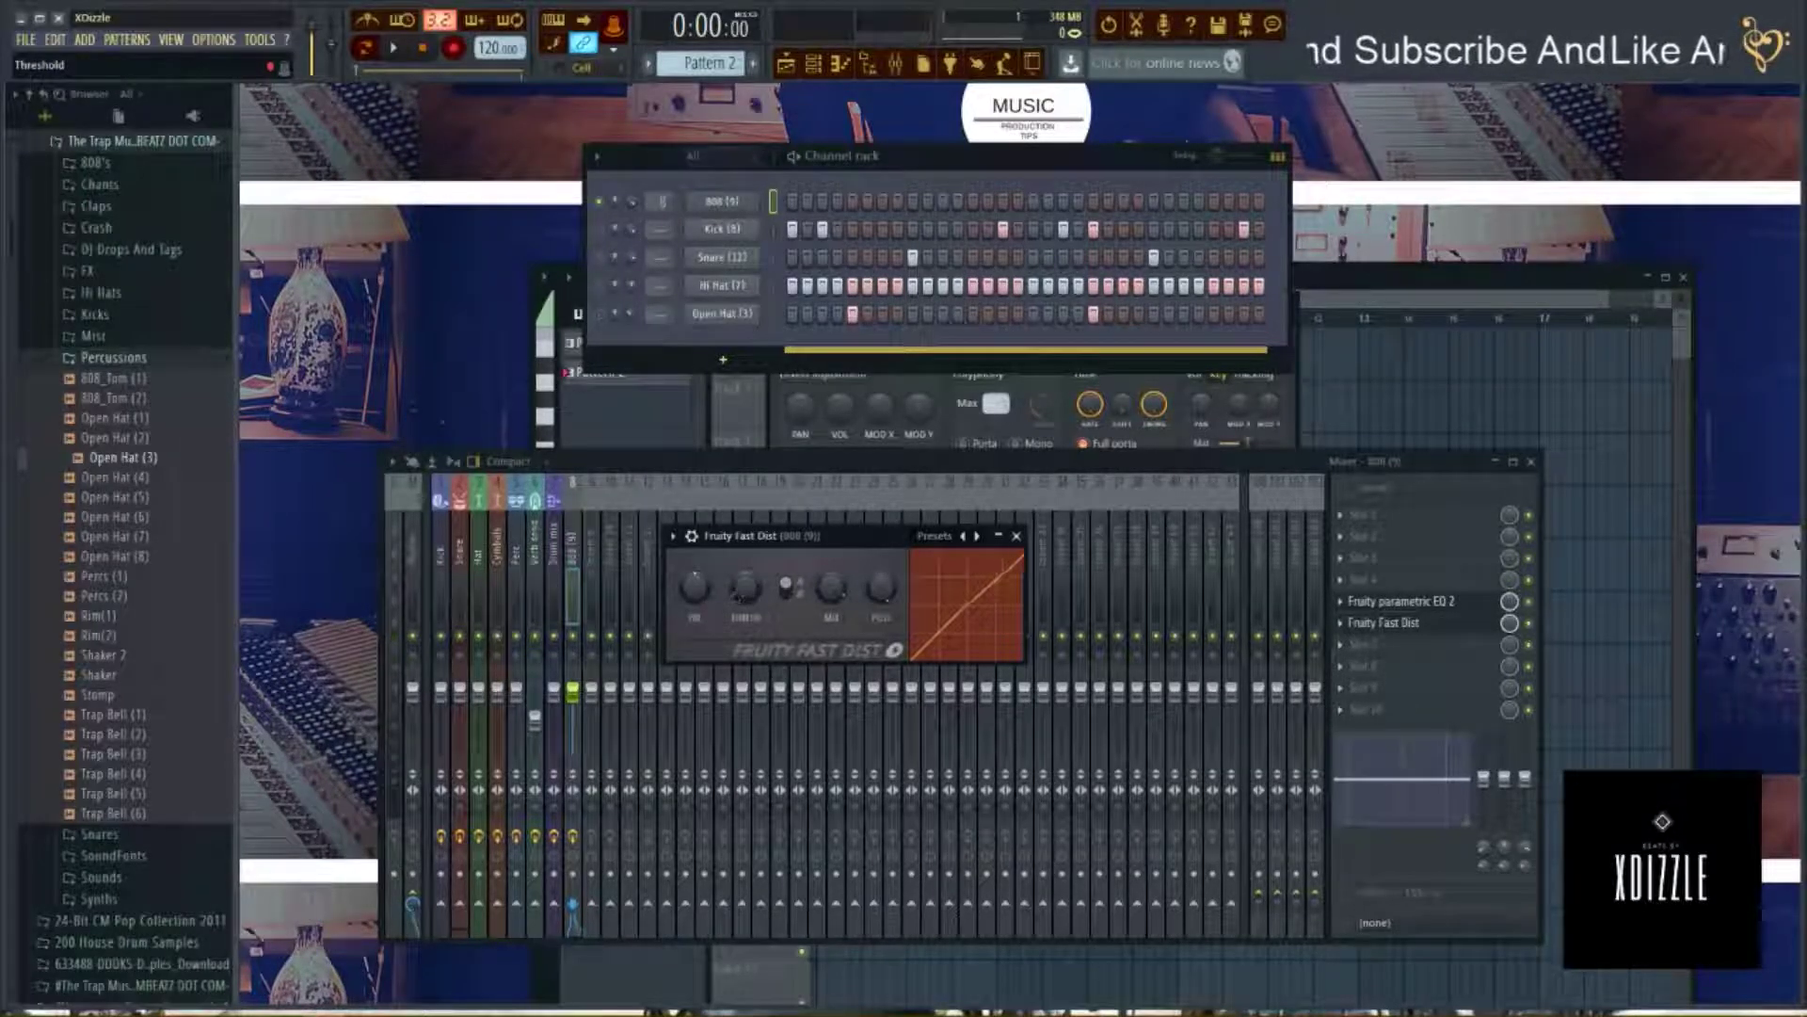
Restore Fruity Fast Dist to its Default preset and play the distorted 808 while watching the EQ spectrum.
{"action": "left_click", "coordinate": [672, 536]}
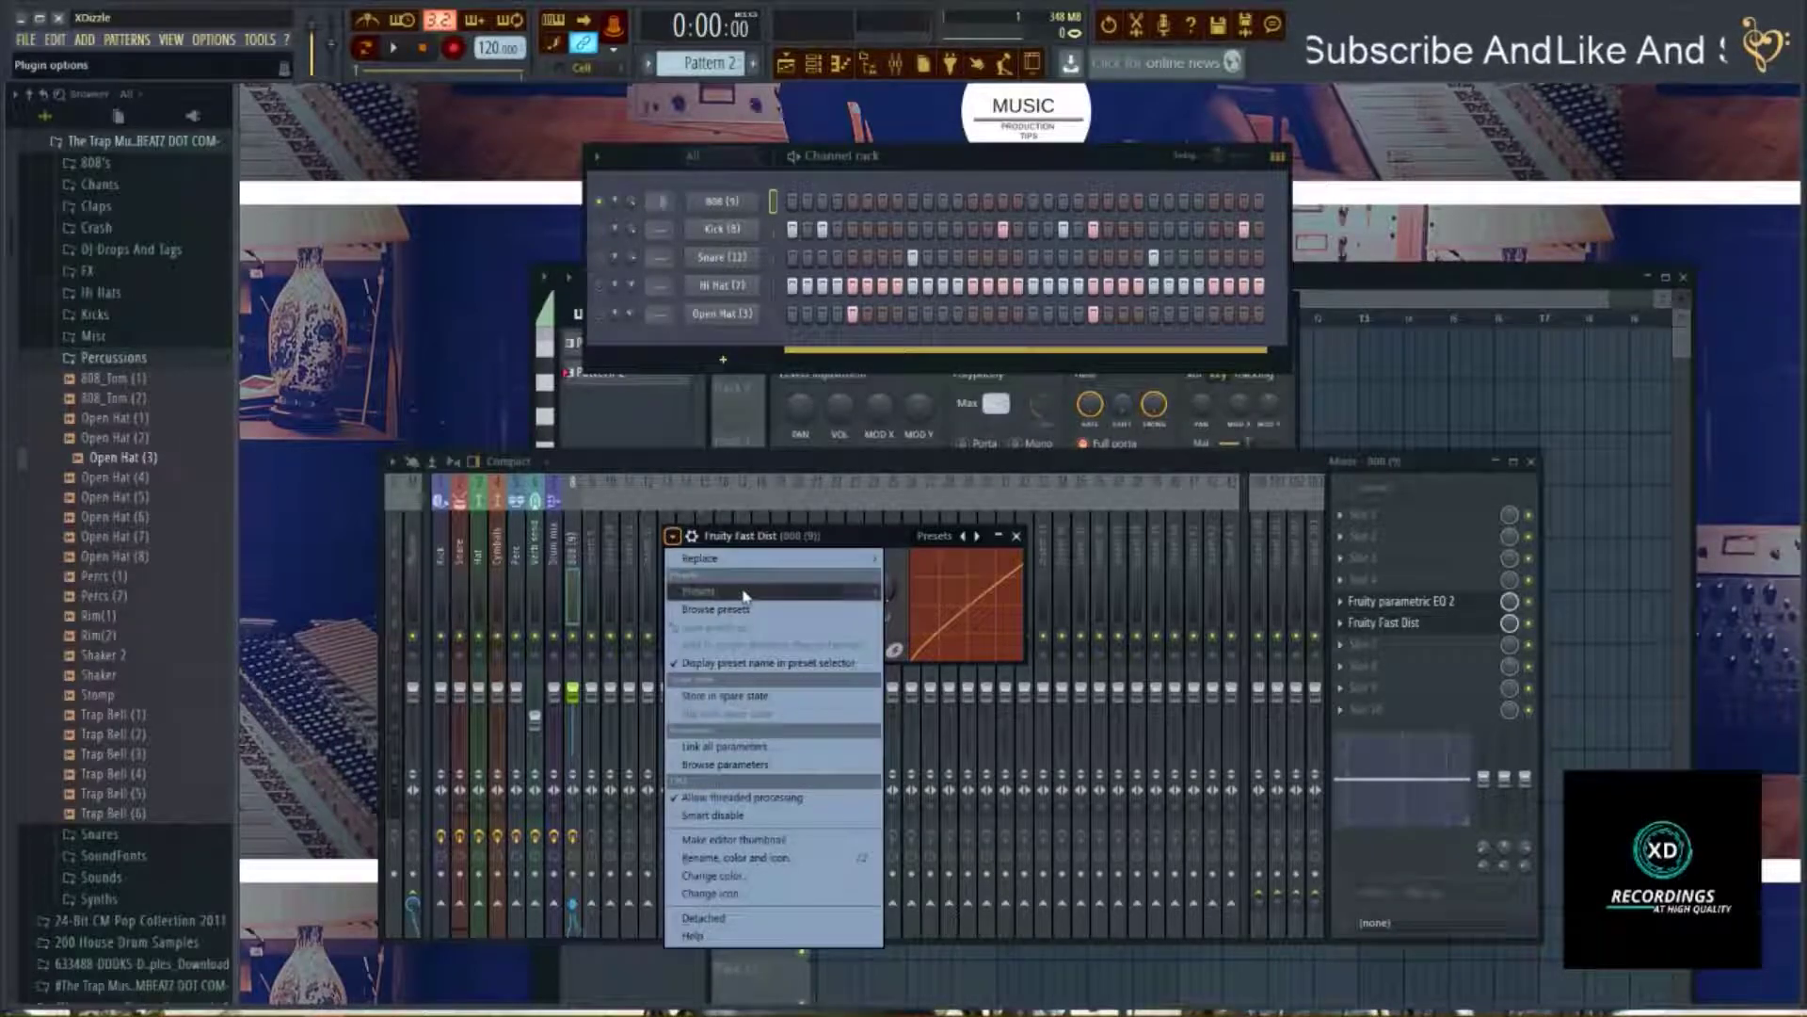
{"action": "mouse_move", "coordinate": [754, 591]}
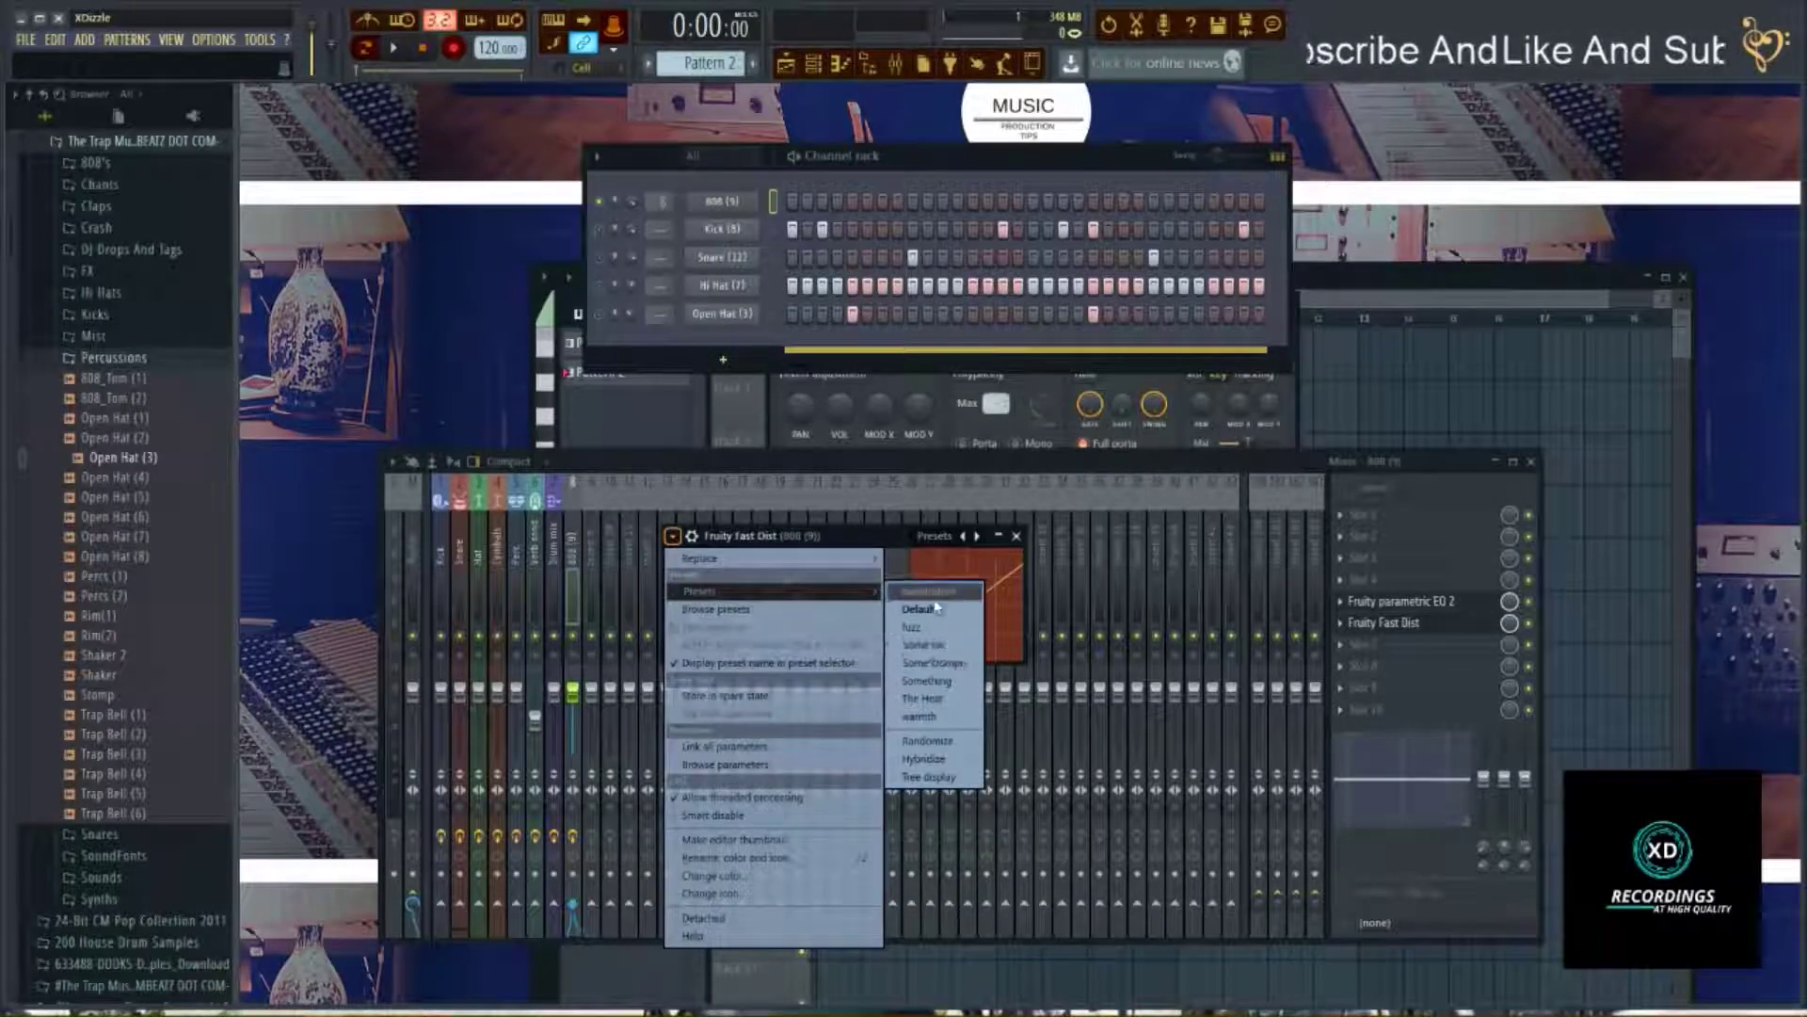
{"action": "left_click", "coordinate": [919, 608]}
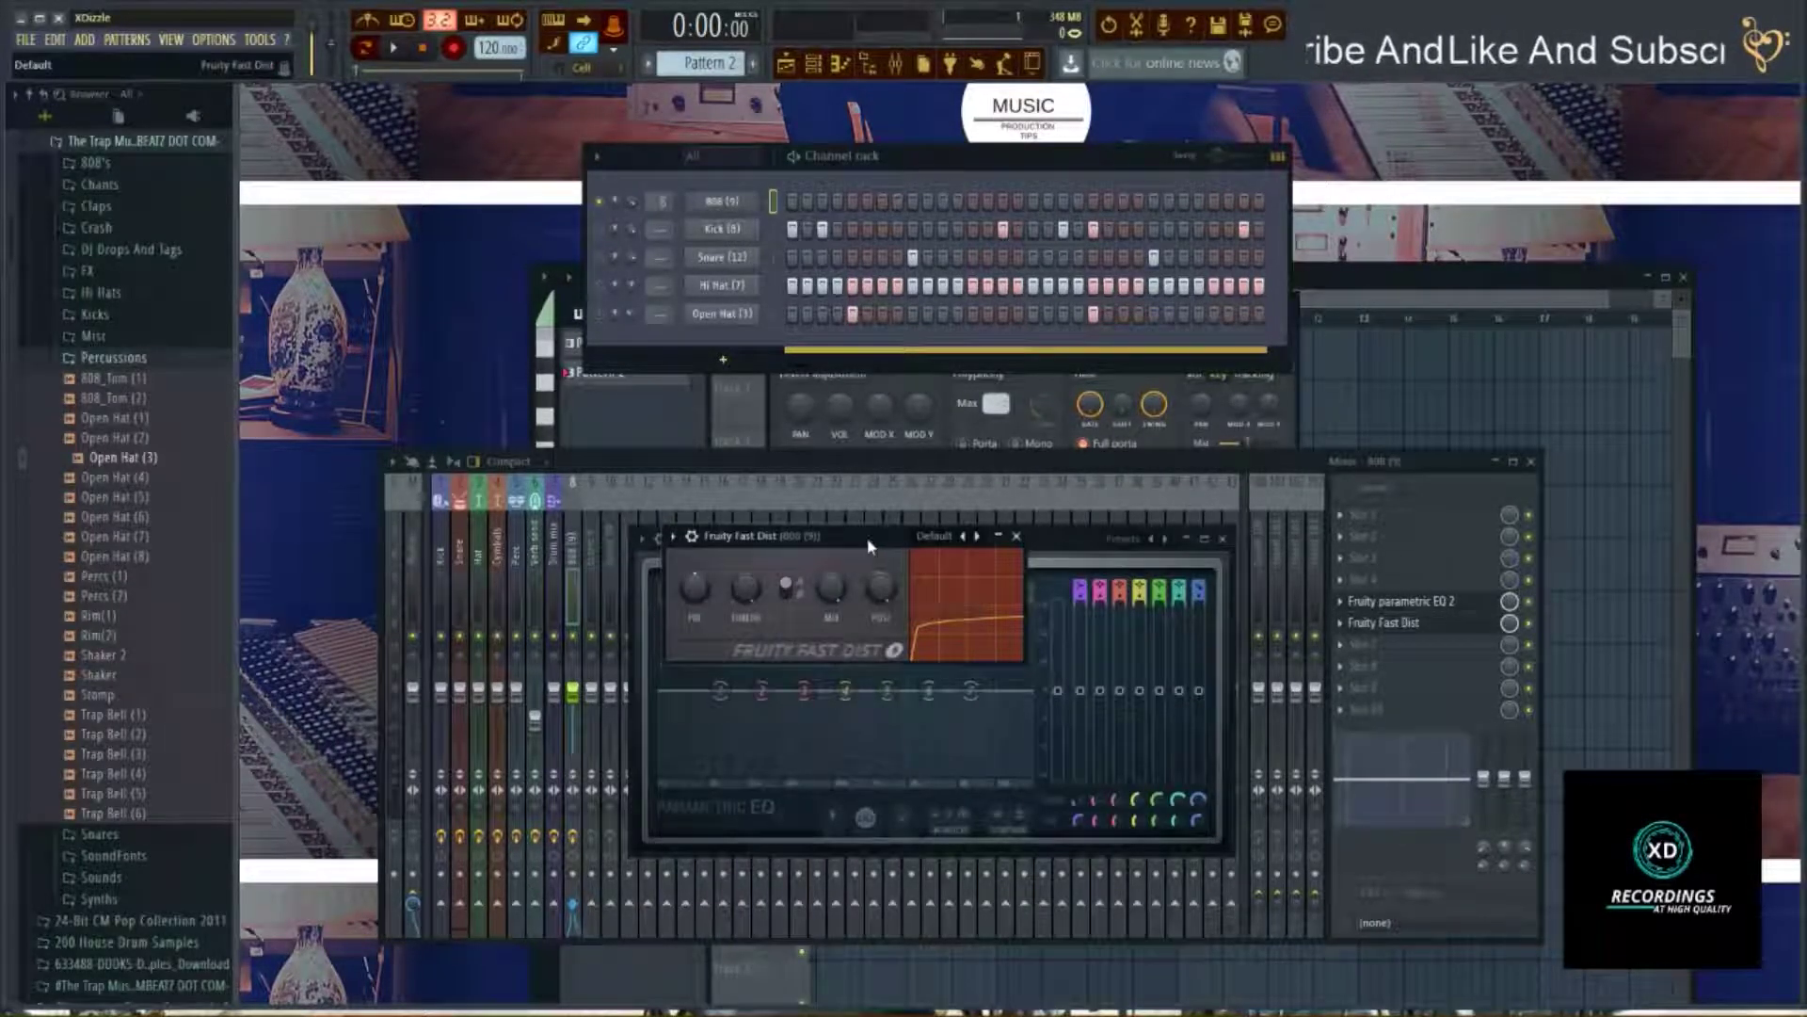
{"action": "left_click_drag", "start_coordinate": [871, 546], "coordinate": [846, 564]}
{"action": "key", "text": "space"}
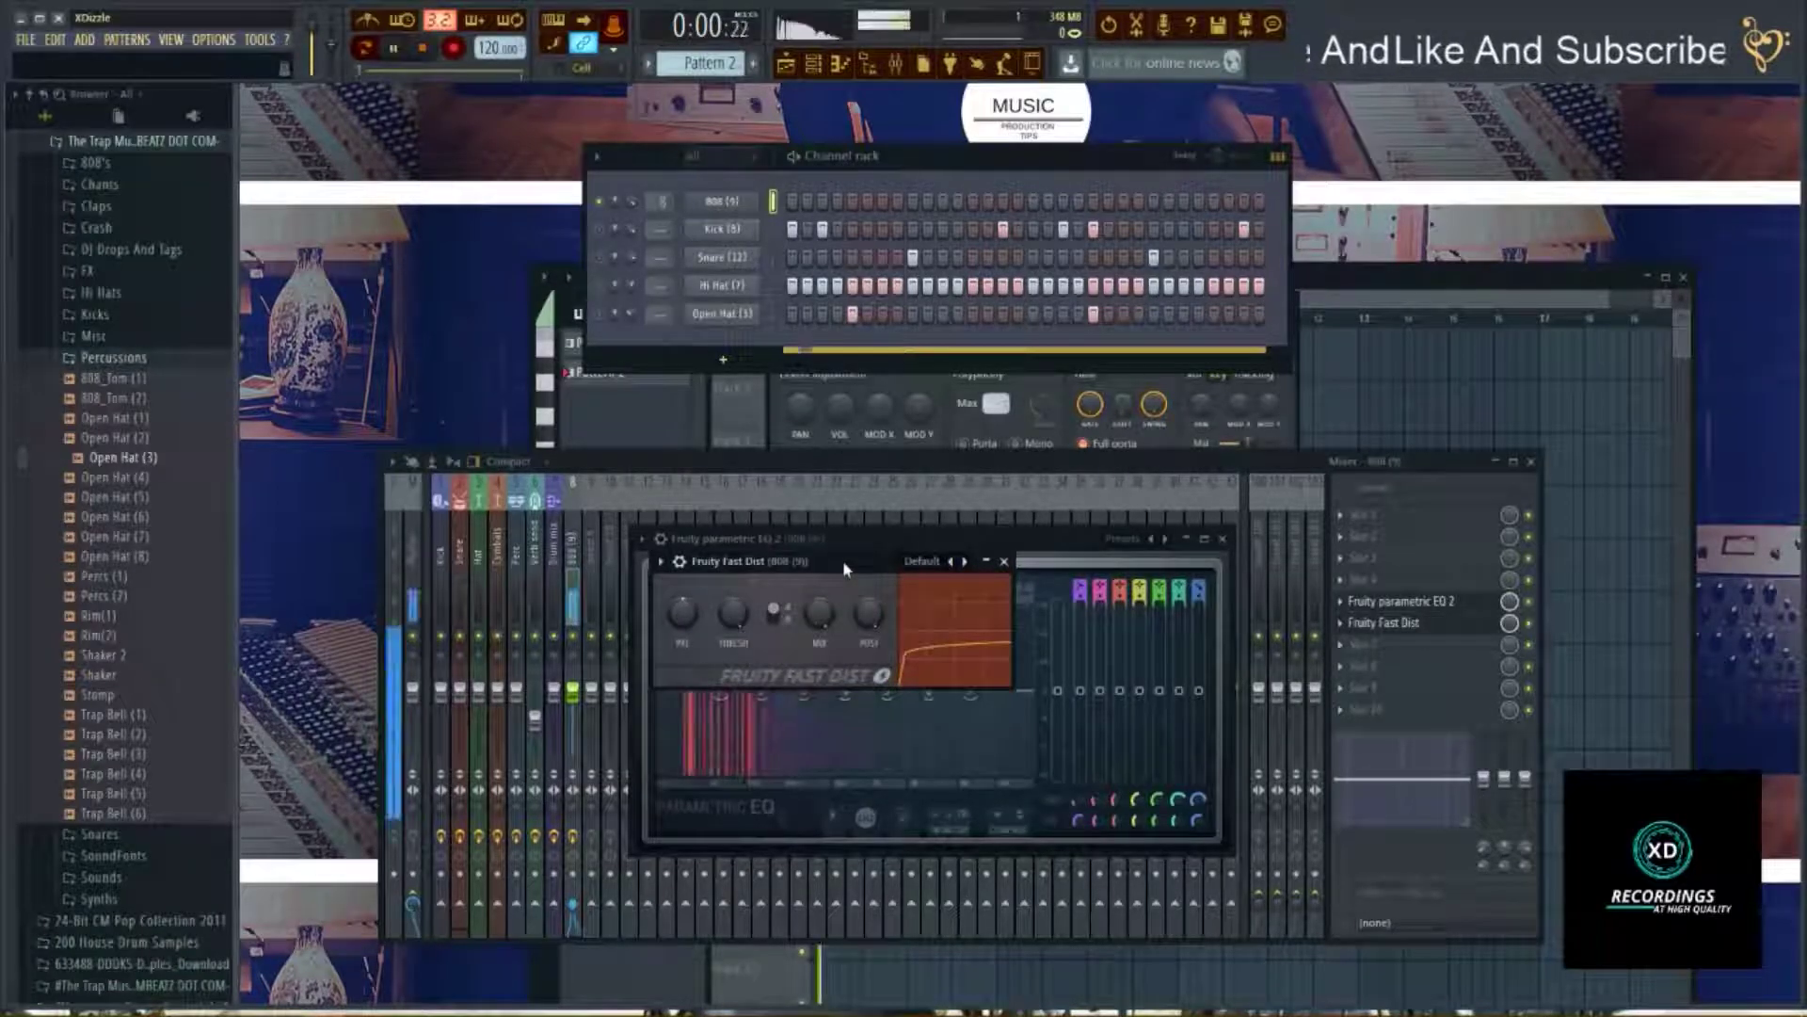
{"action": "left_click_drag", "start_coordinate": [845, 557], "coordinate": [873, 512]}
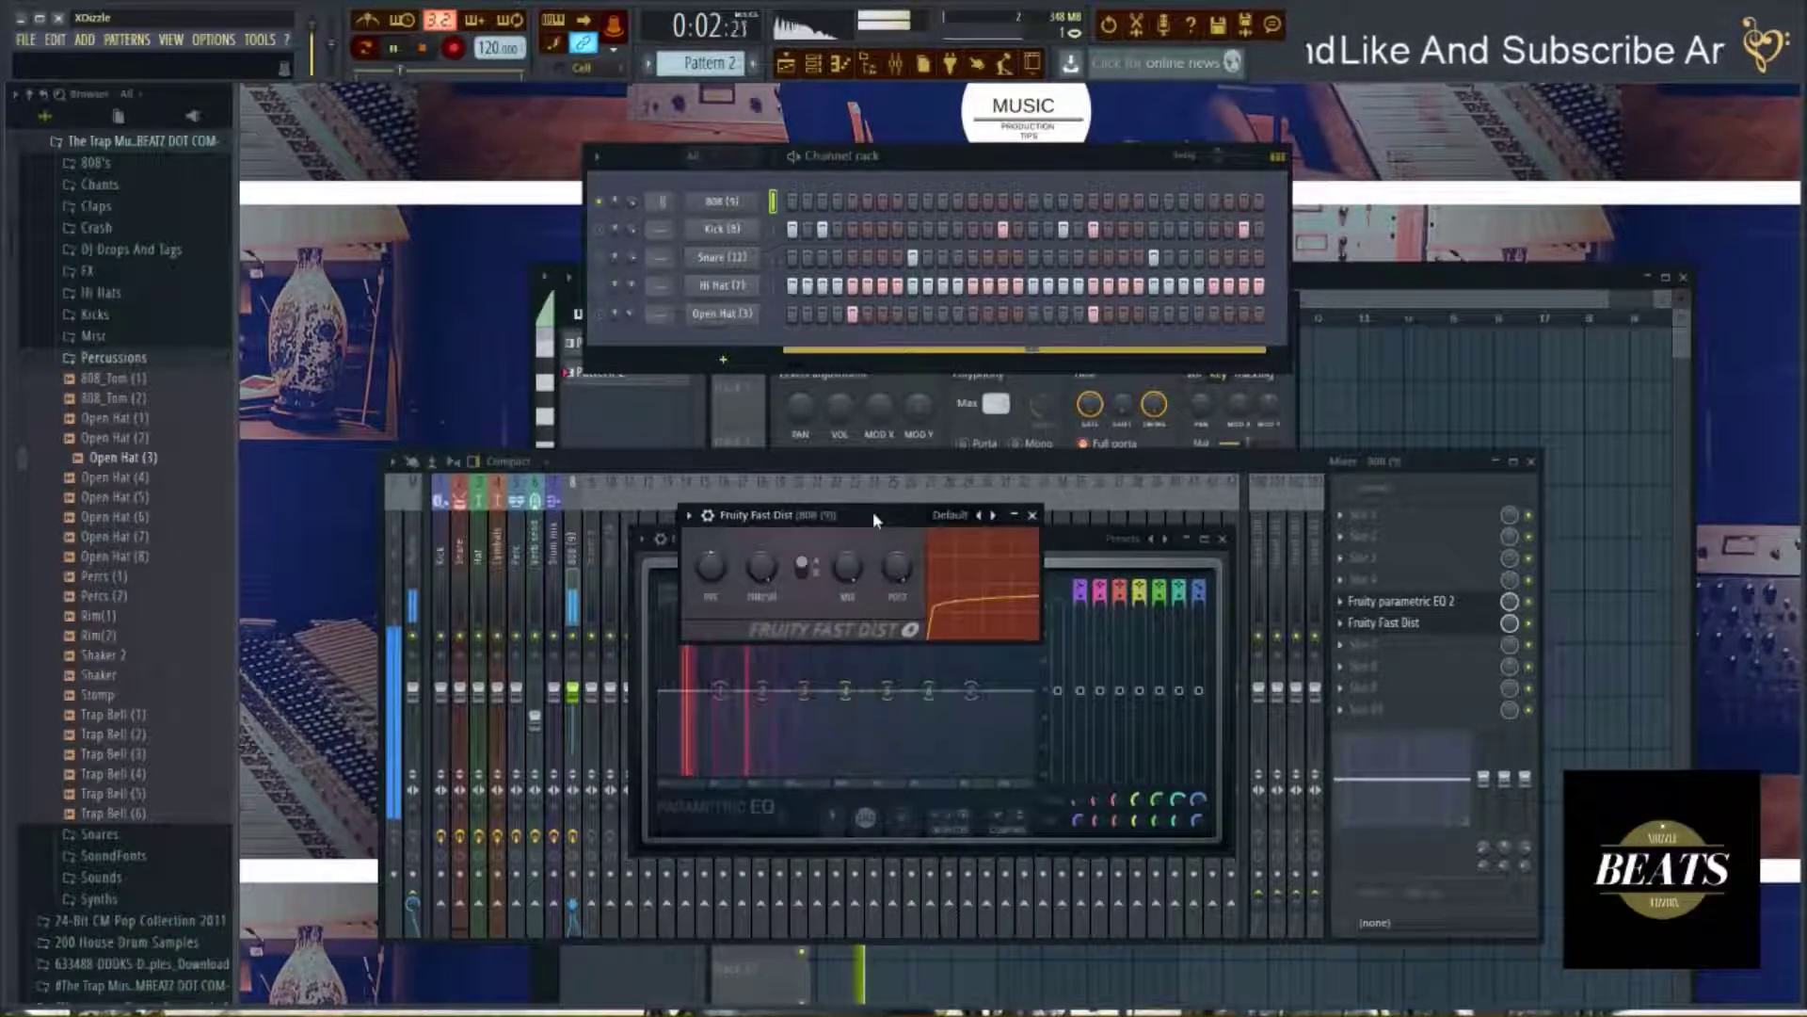
{"action": "key", "text": "space"}
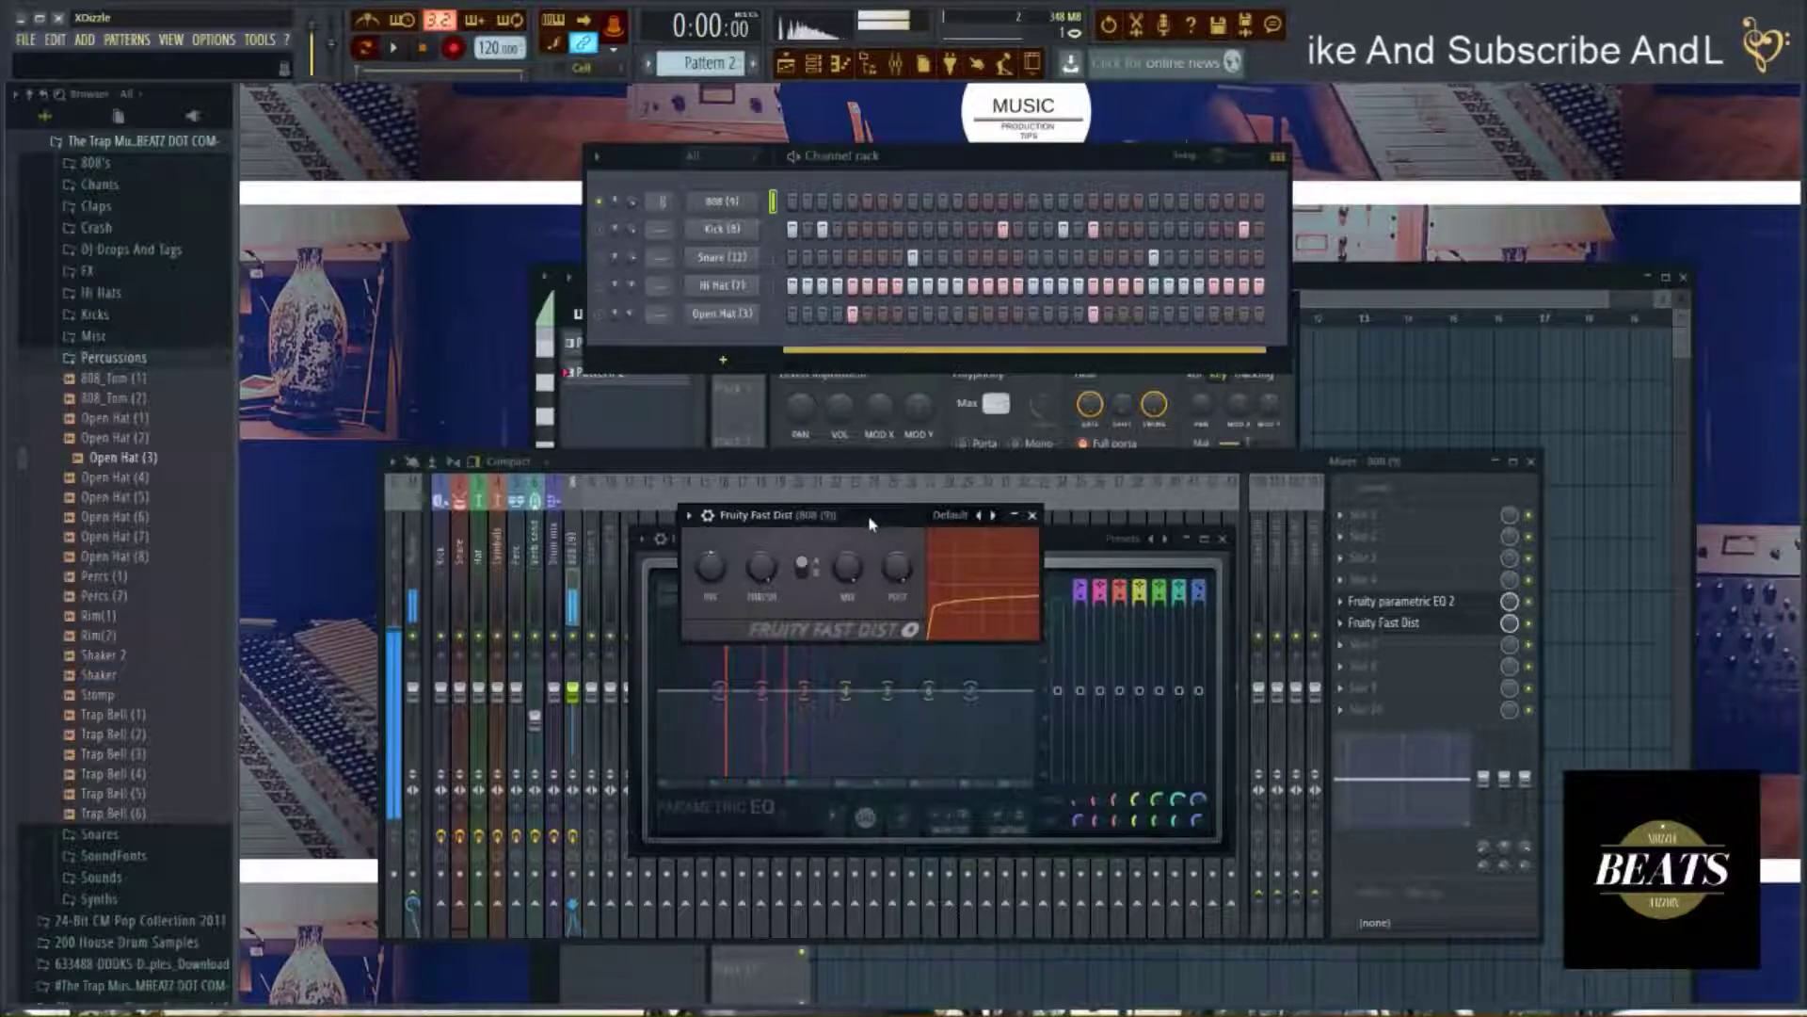
Try a lower mix level on the Fruity Fast Dist slot and play back the 808.
{"action": "left_click", "coordinate": [1510, 626]}
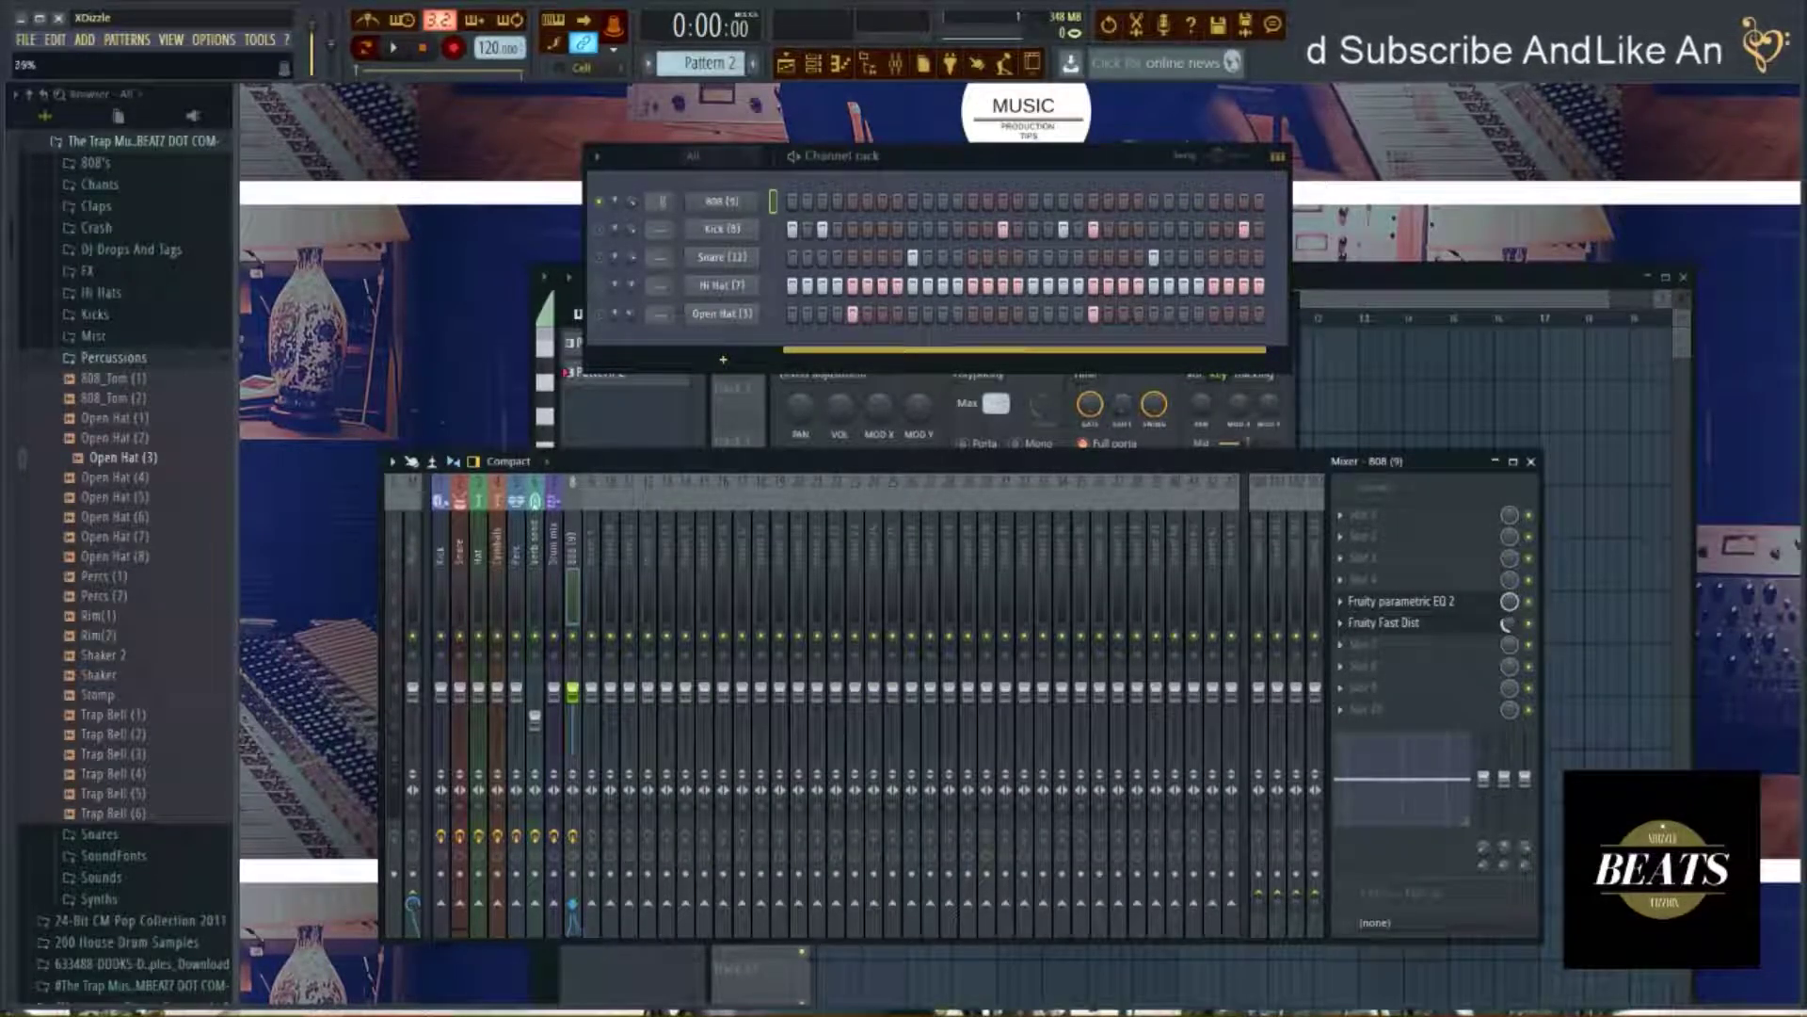
{"action": "left_click_drag", "start_coordinate": [1510, 626], "coordinate": [1511, 629]}
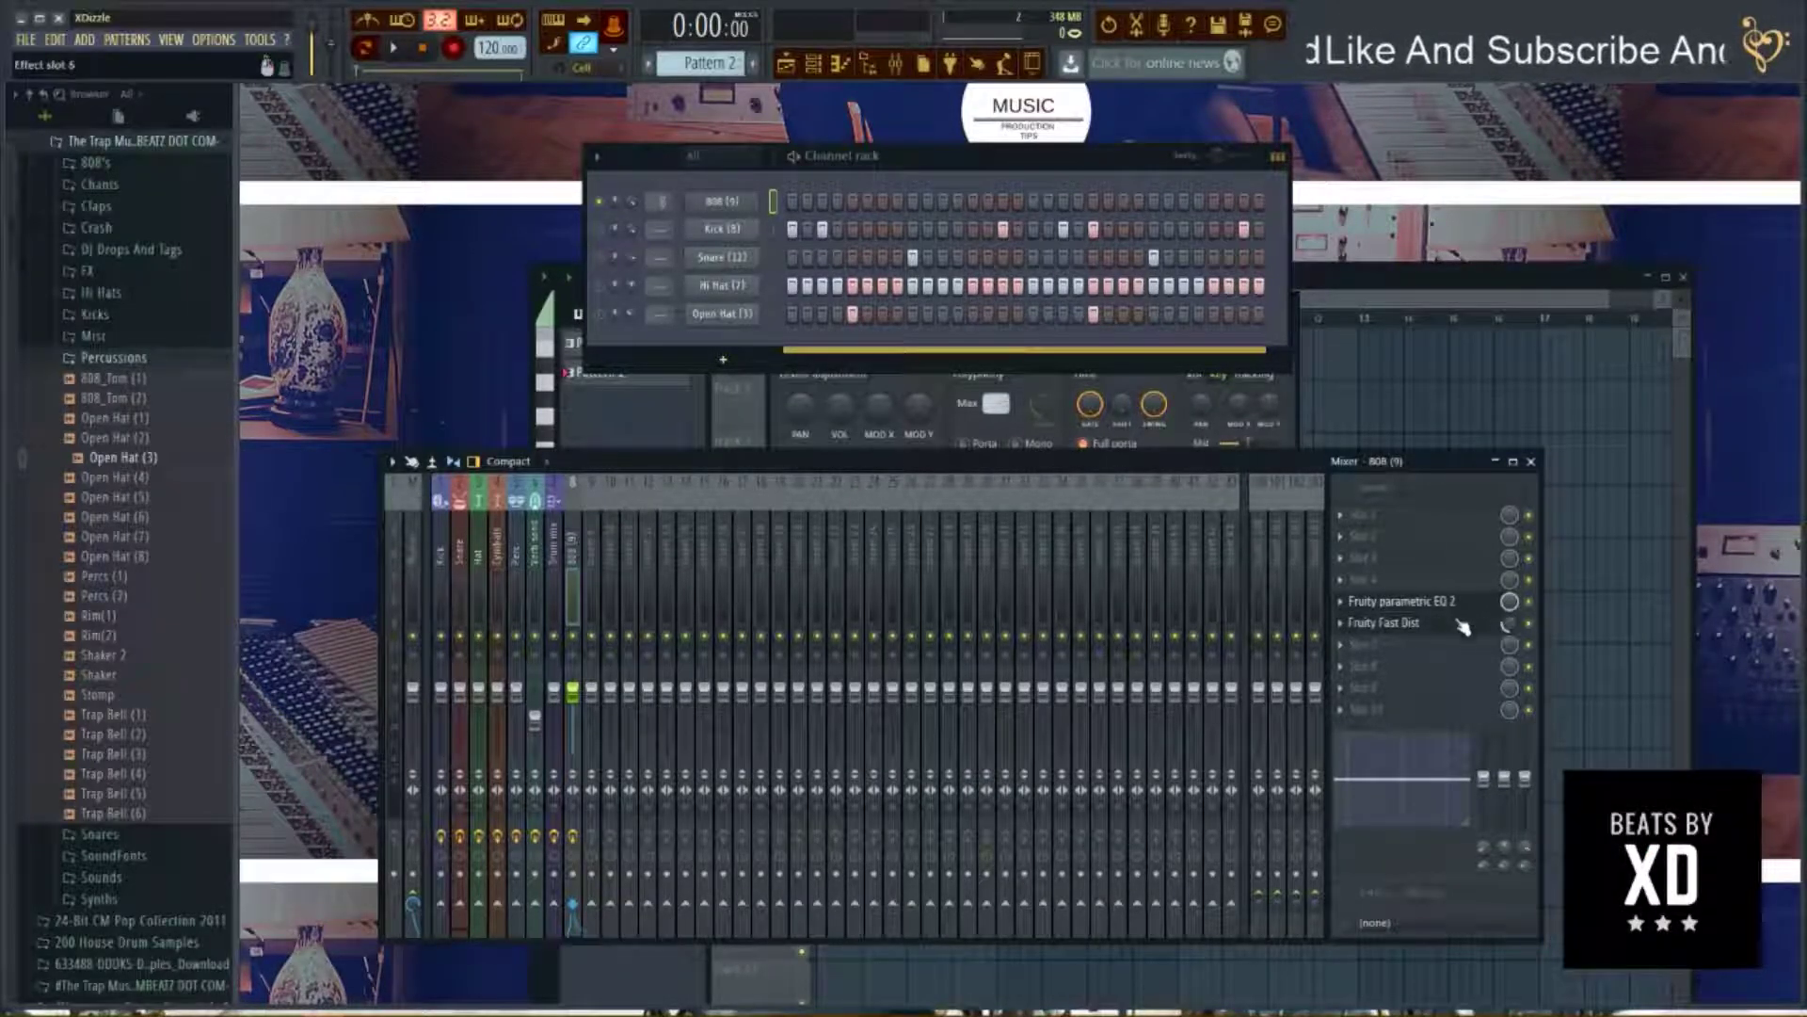
{"action": "left_click", "coordinate": [1429, 622]}
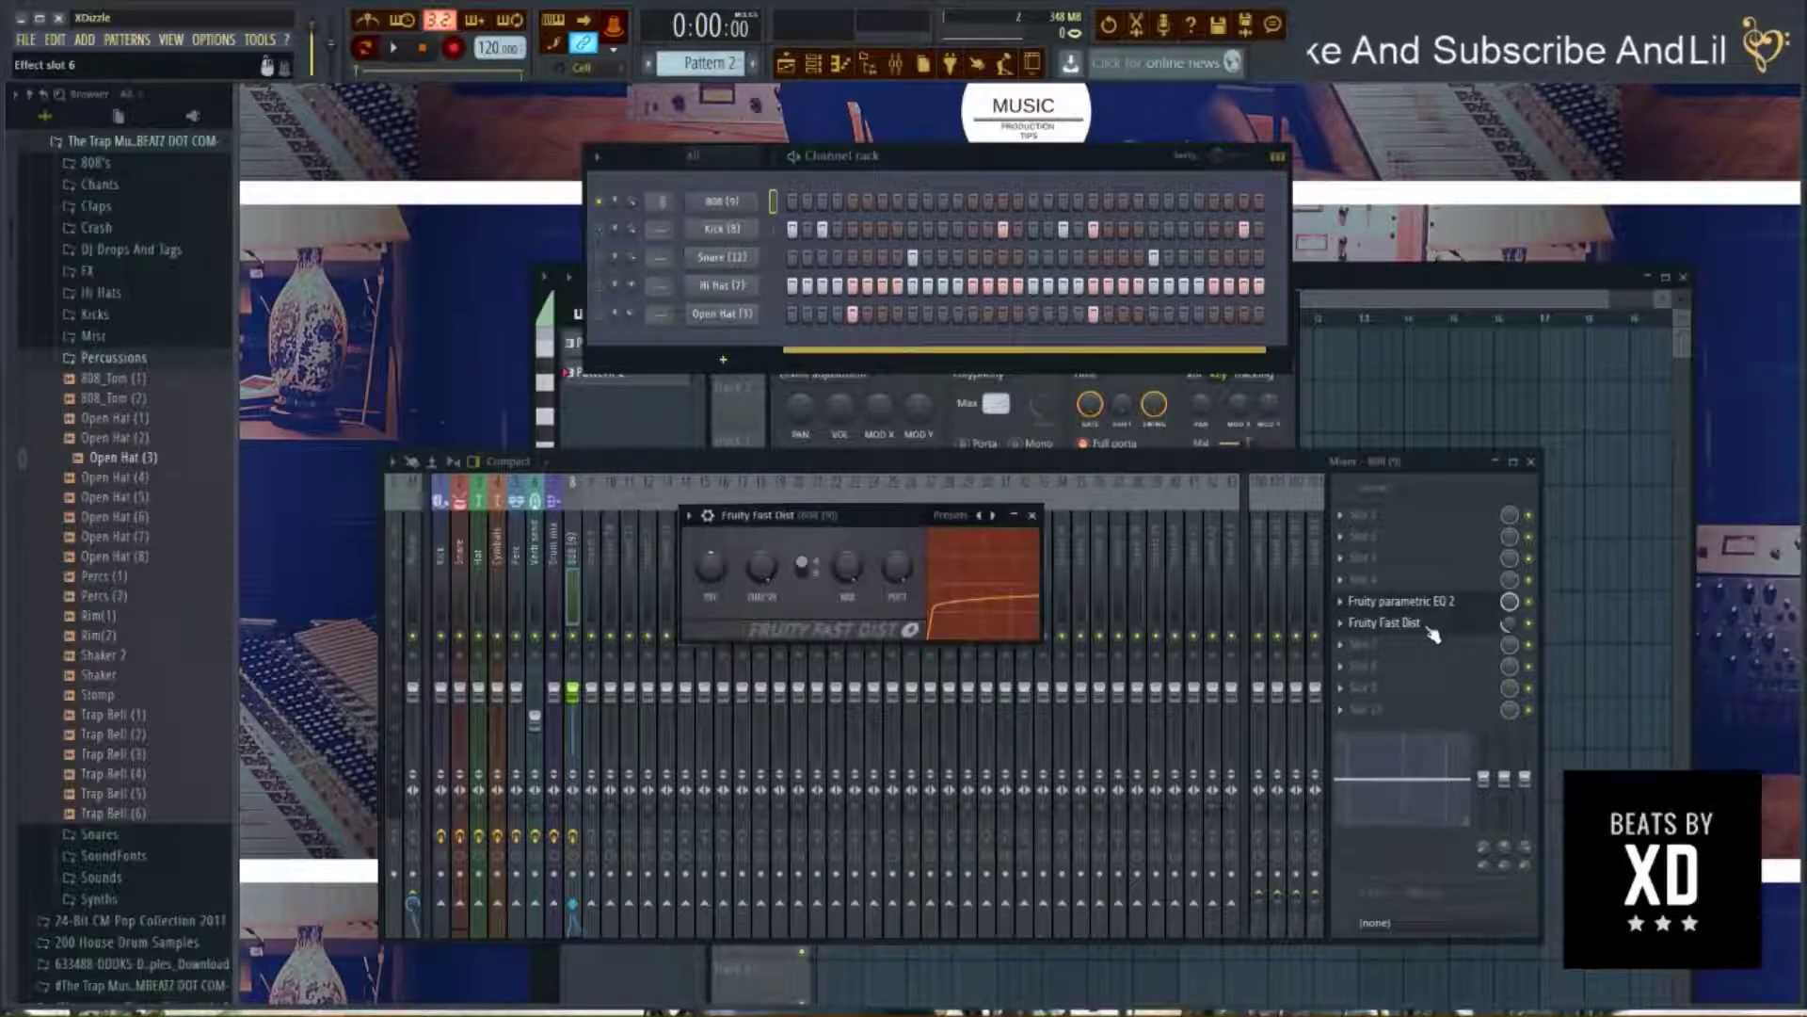
{"action": "left_click_drag", "start_coordinate": [885, 524], "coordinate": [915, 534]}
{"action": "key", "text": "space"}
{"action": "left_click", "coordinate": [1525, 625]}
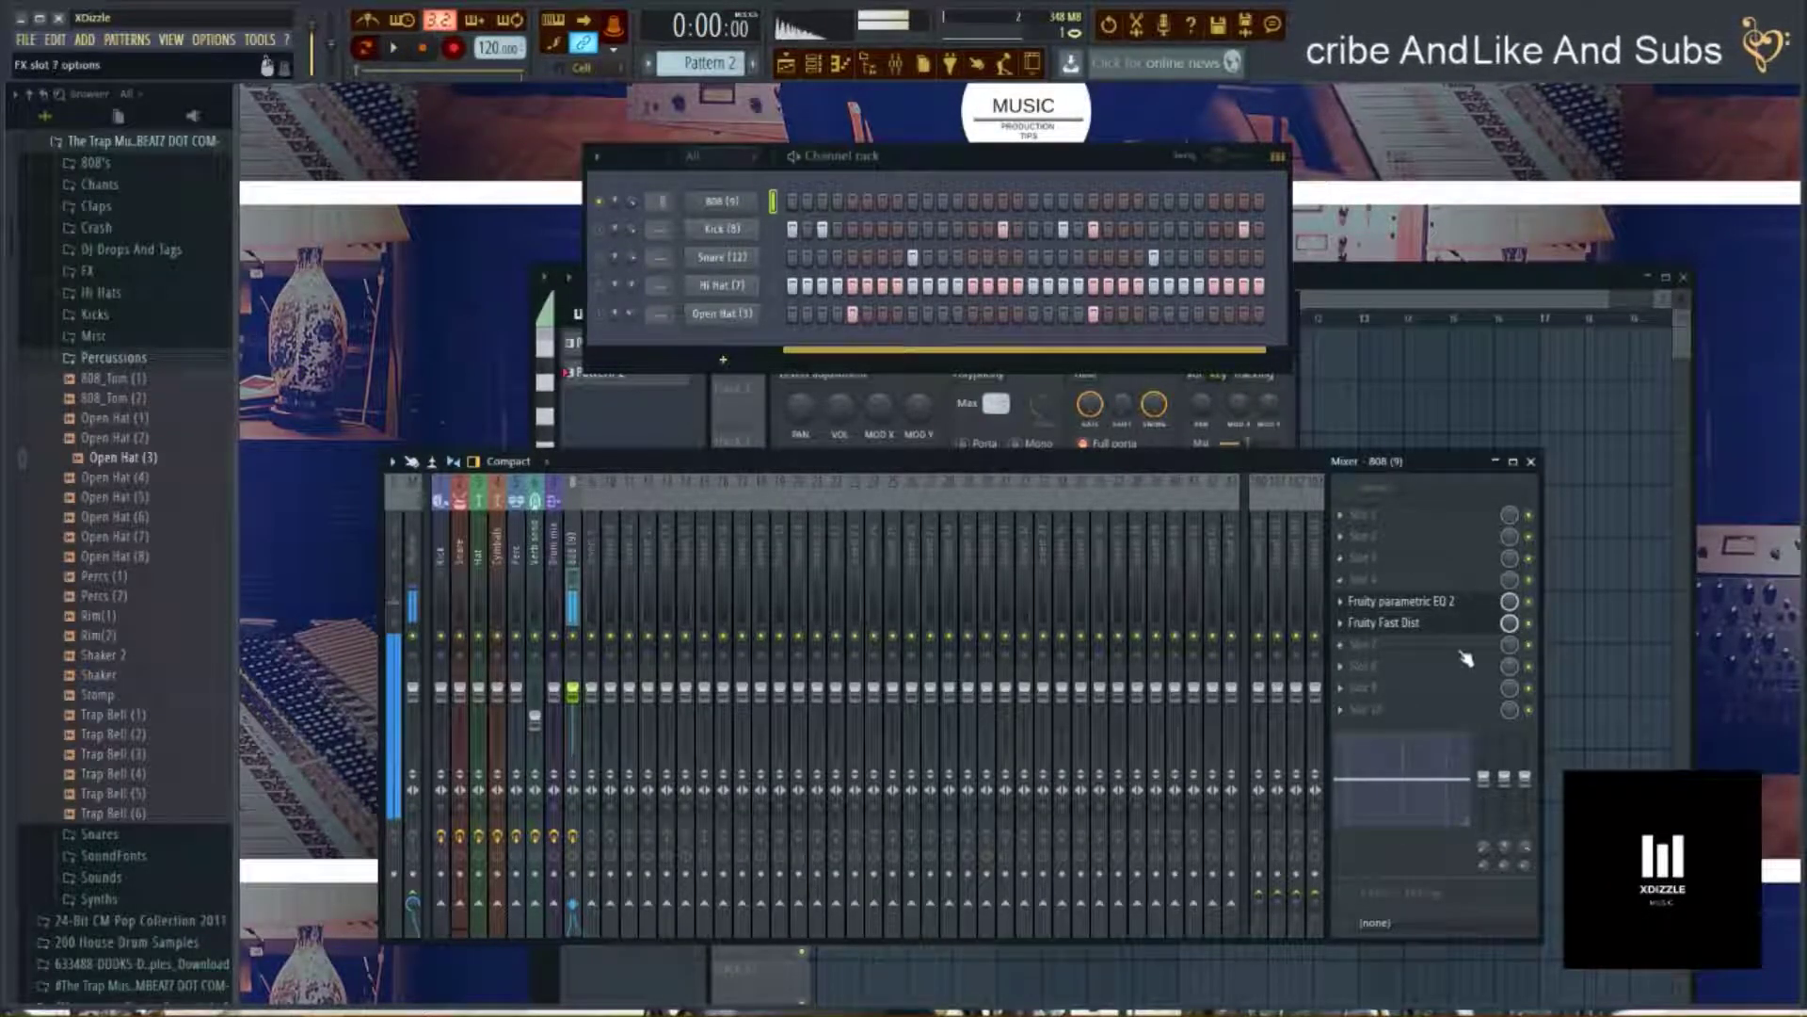
Adjust Fruity Fast Dist's threshold and mix for a gentler distortion curve, and reduce its post gain while playing the 808.
{"action": "left_click", "coordinate": [1401, 601]}
{"action": "left_click", "coordinate": [1384, 622]}
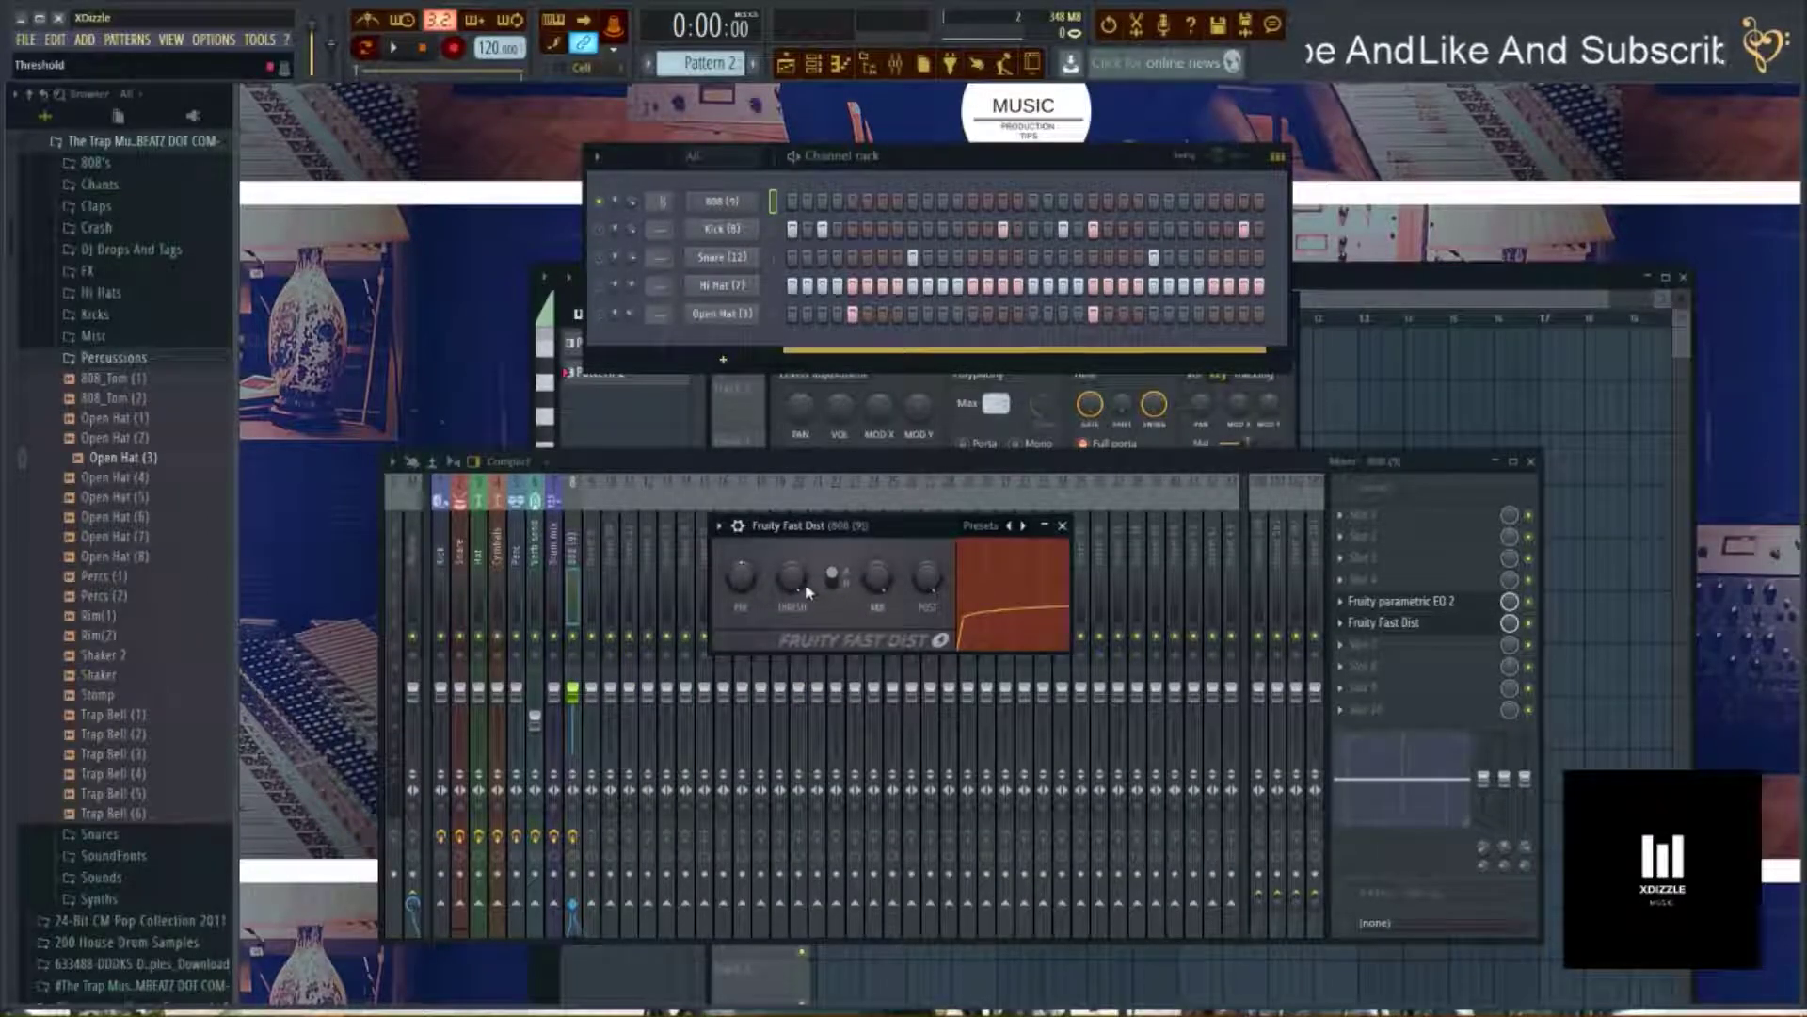
{"action": "key", "text": "space"}
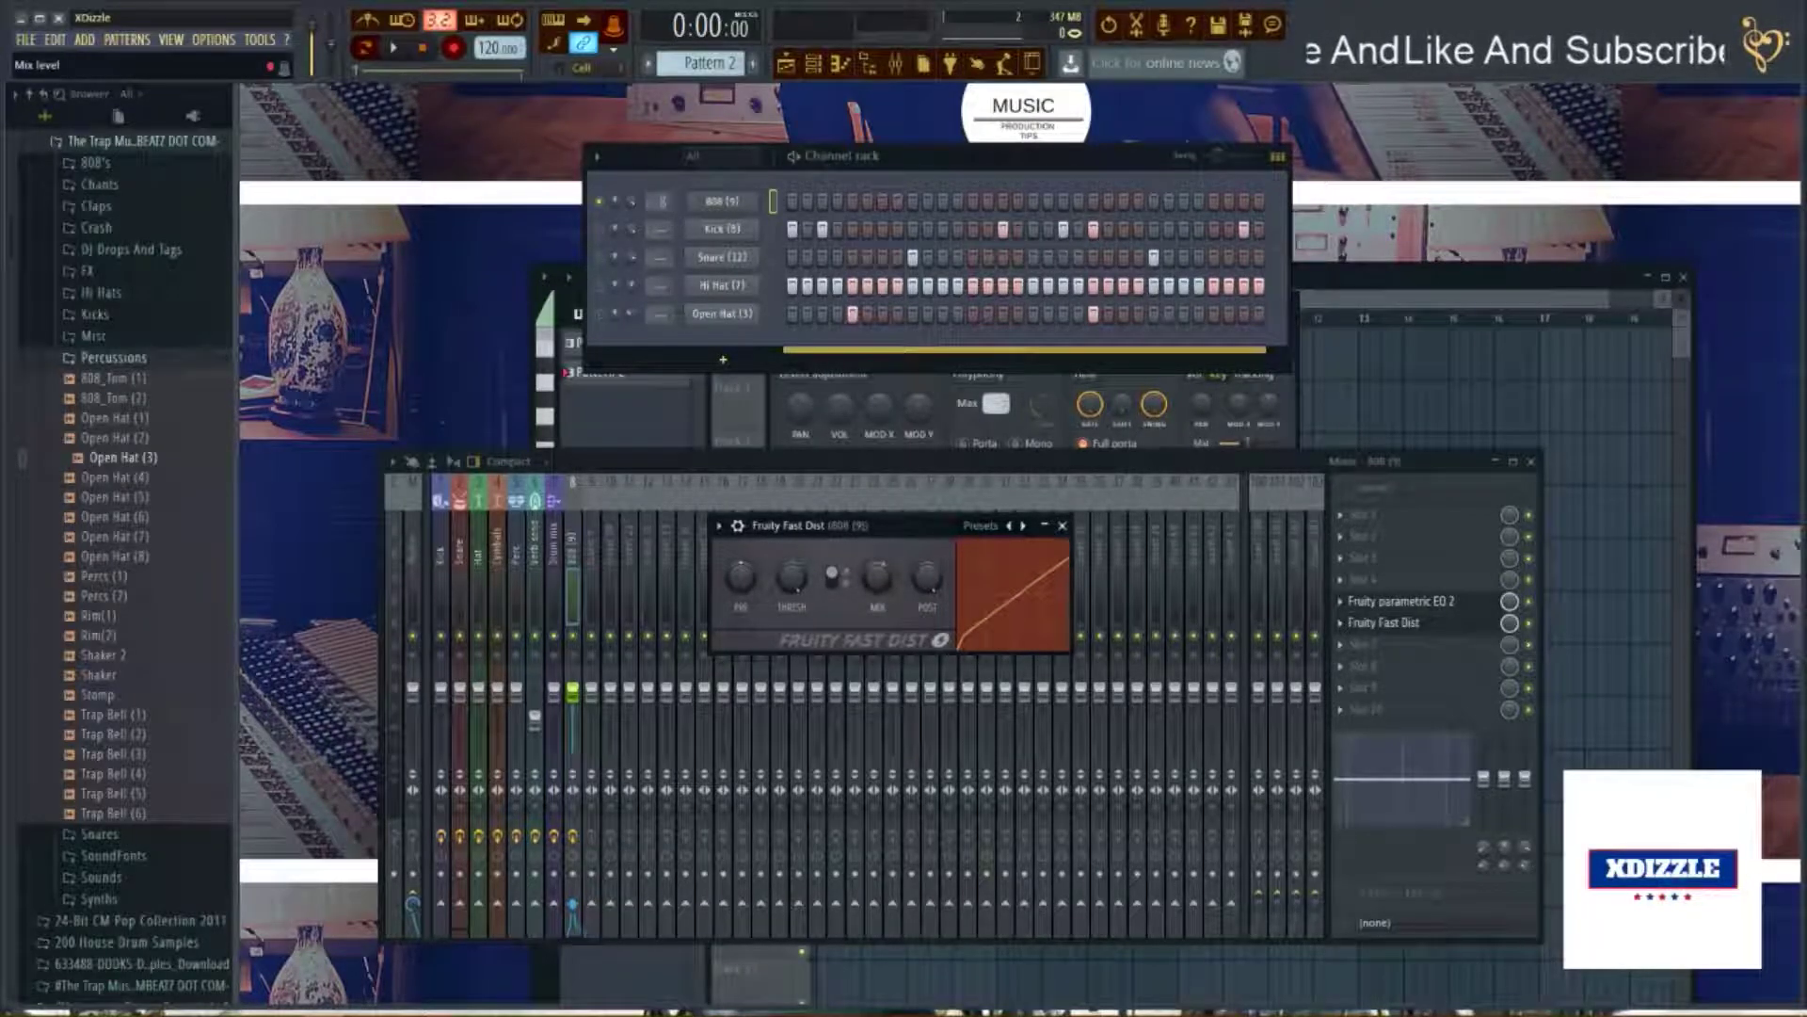
{"action": "key", "text": "space"}
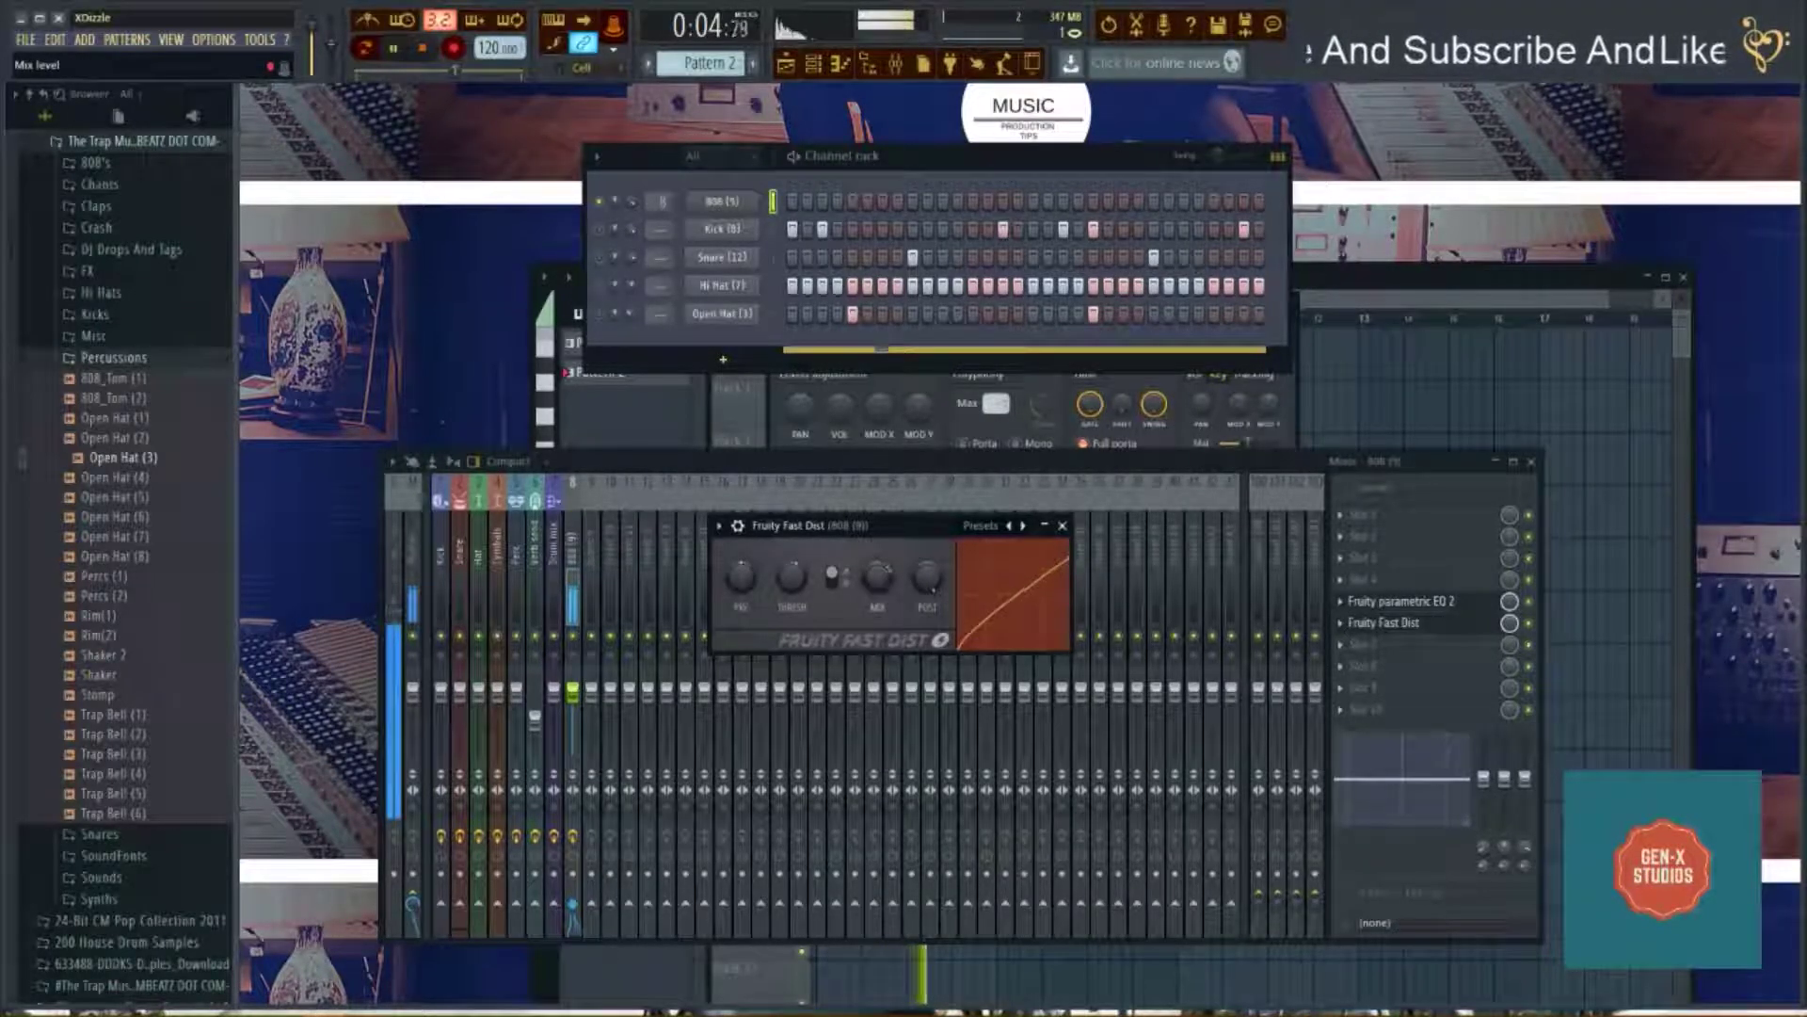
{"action": "left_click_drag", "start_coordinate": [928, 582], "coordinate": [927, 612]}
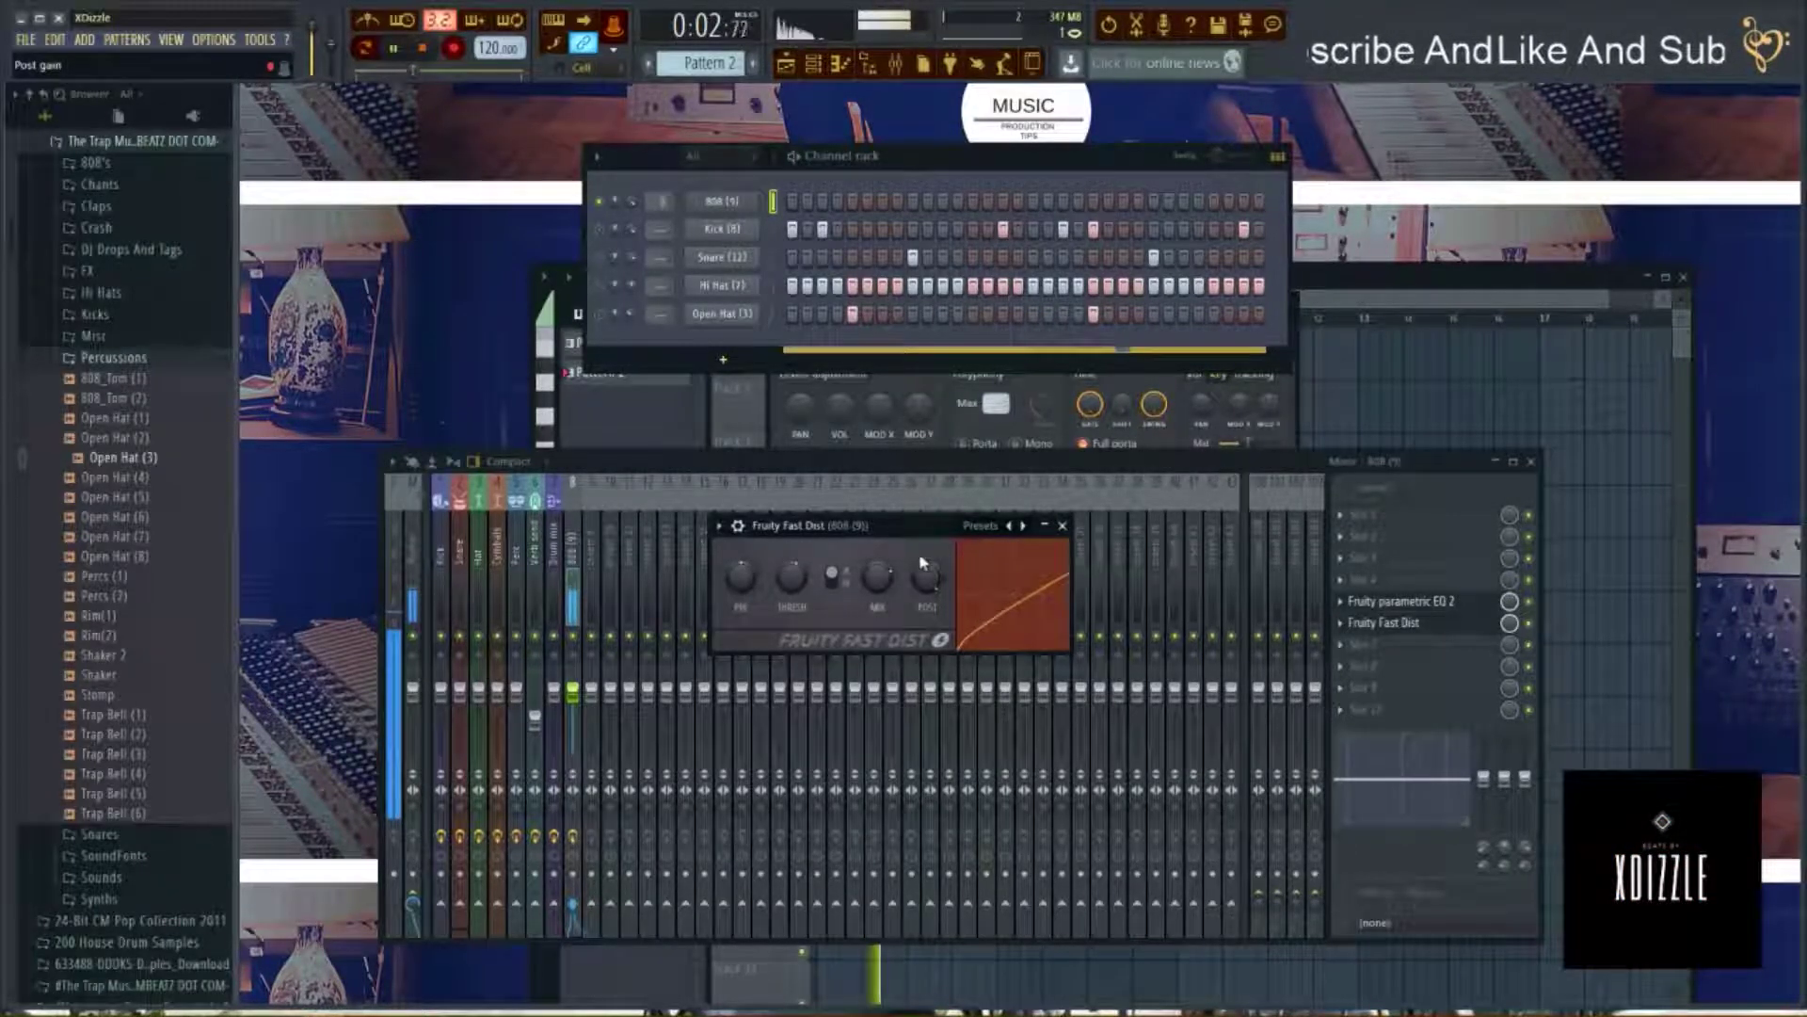
{"action": "key", "text": "space"}
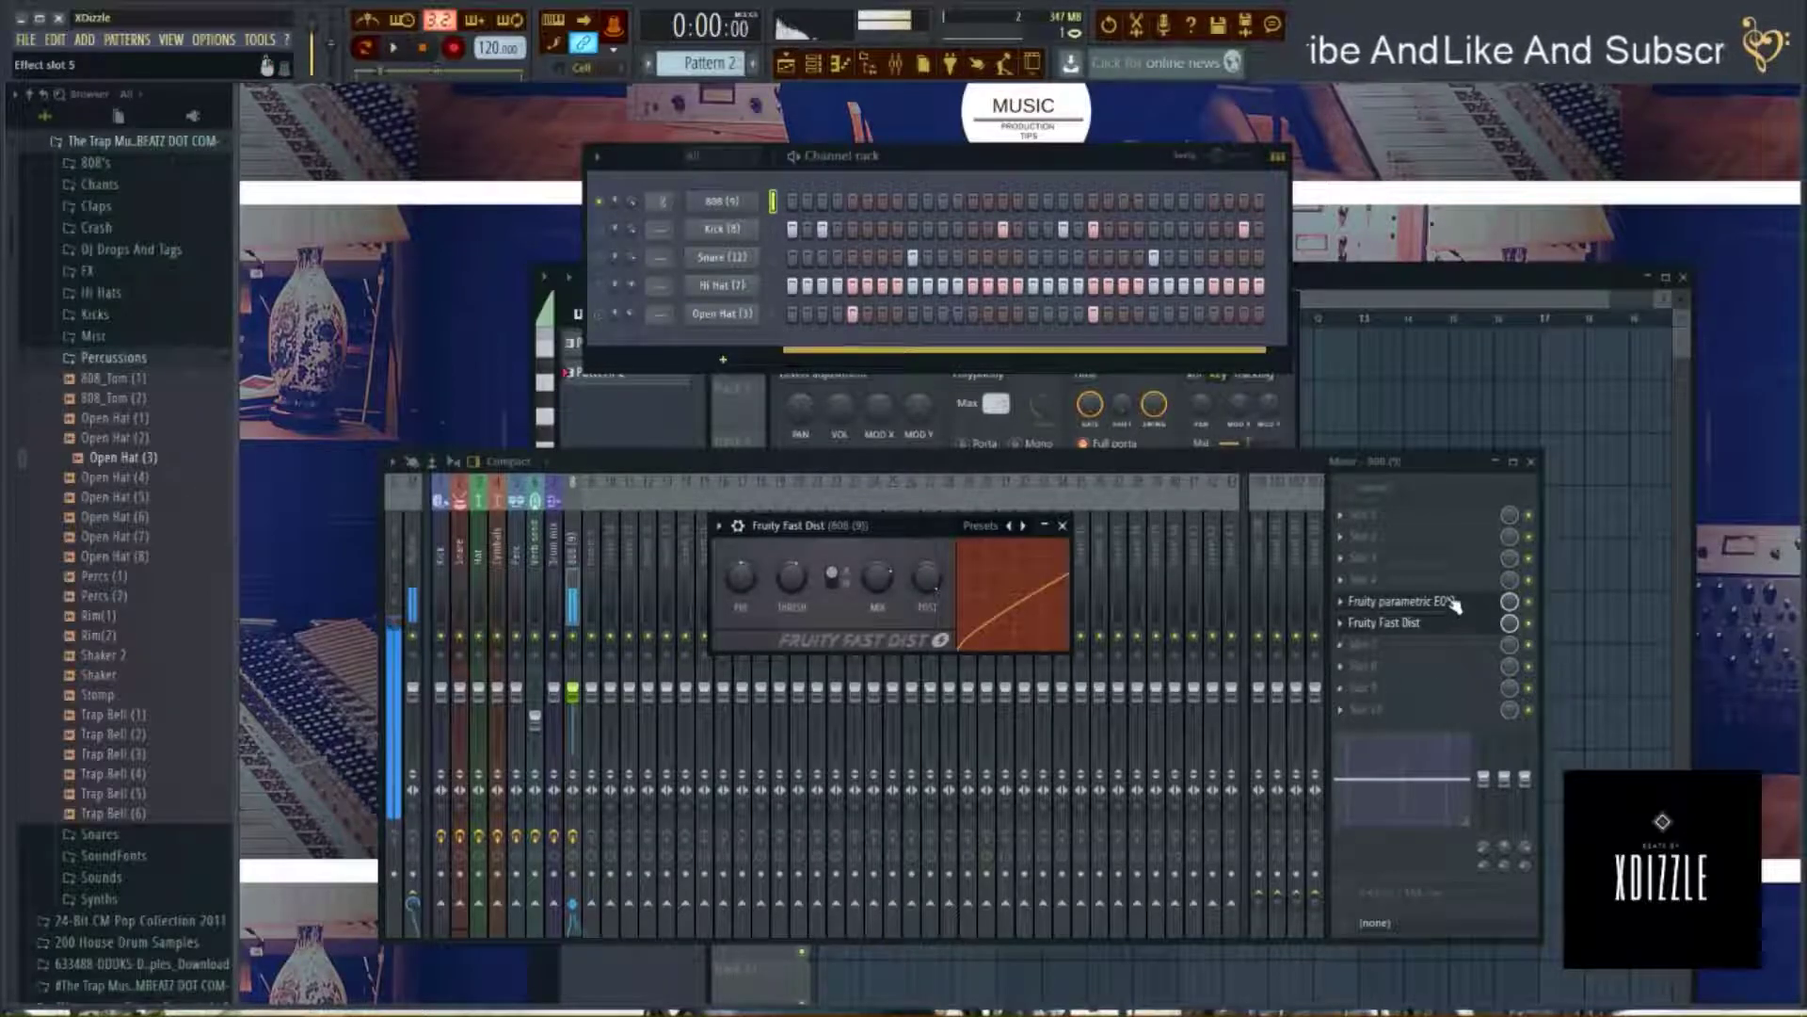
Place Fruity Parametric EQ 2 after Fruity Fast Dist in the effect chain and examine the distorted 808's spectrum during playback.
{"action": "left_click", "coordinate": [1450, 603]}
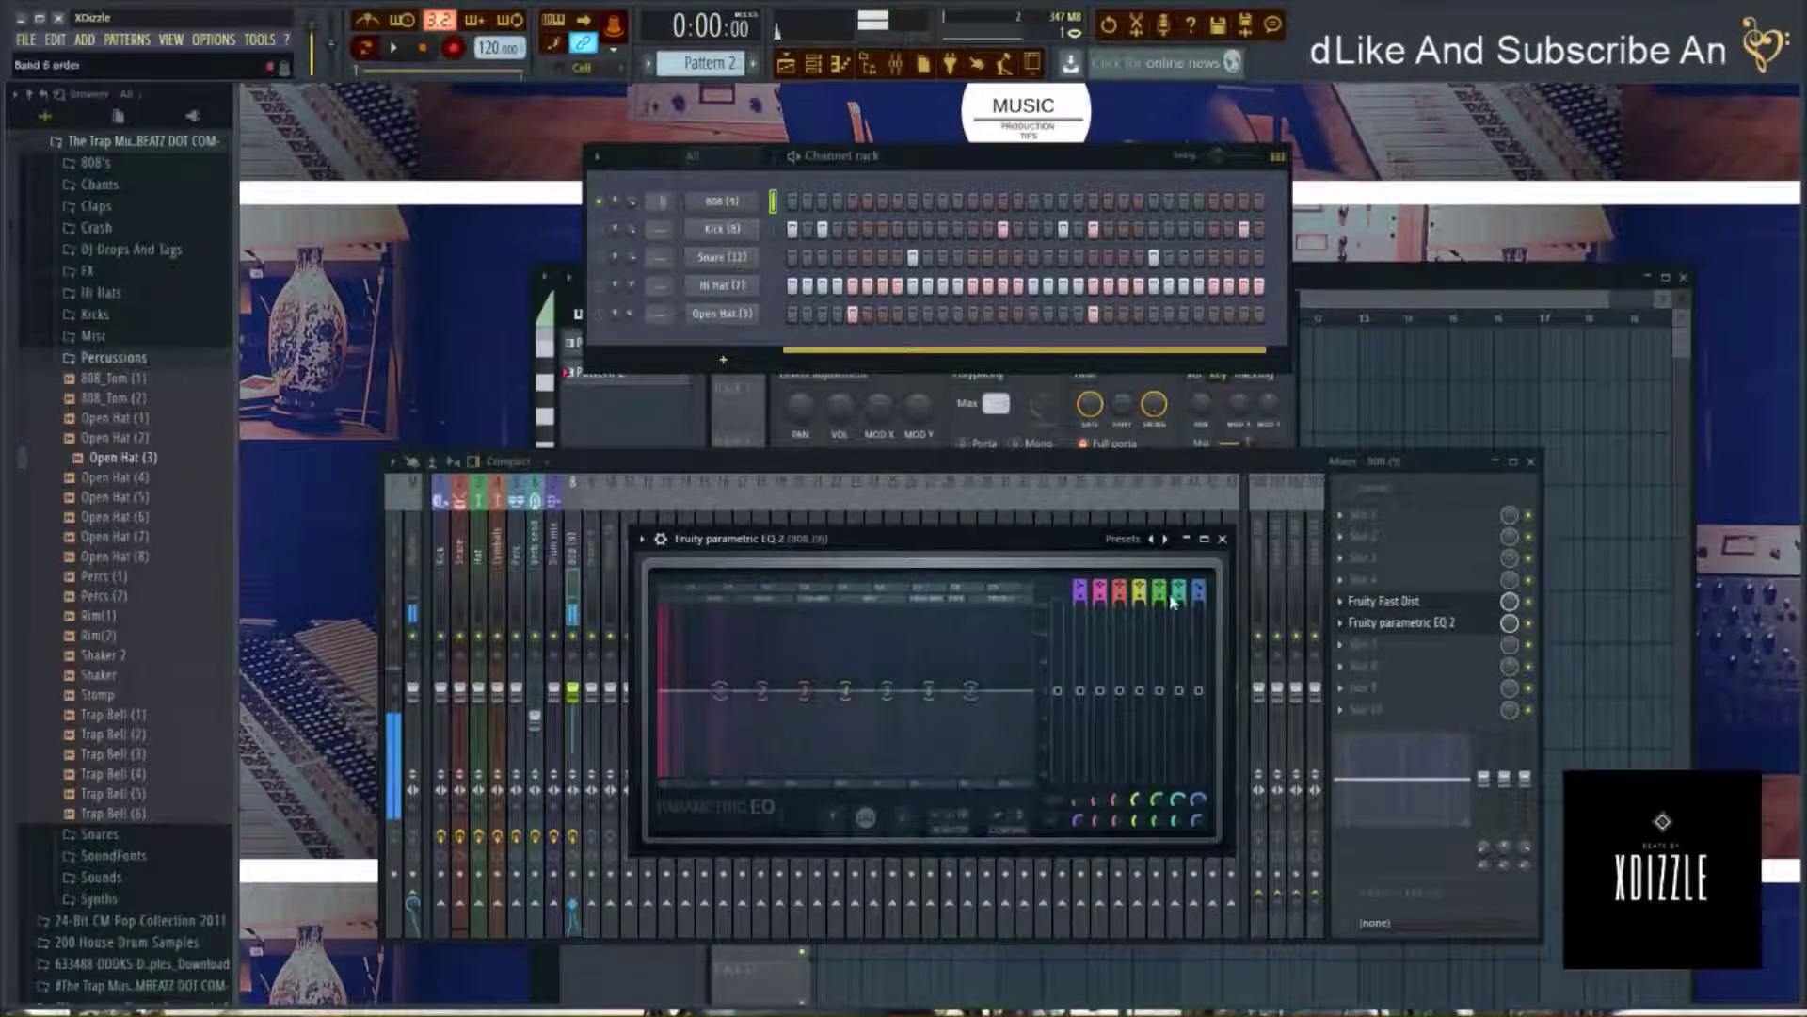
{"action": "key", "text": "space"}
{"action": "left_click_drag", "start_coordinate": [879, 550], "coordinate": [868, 499]}
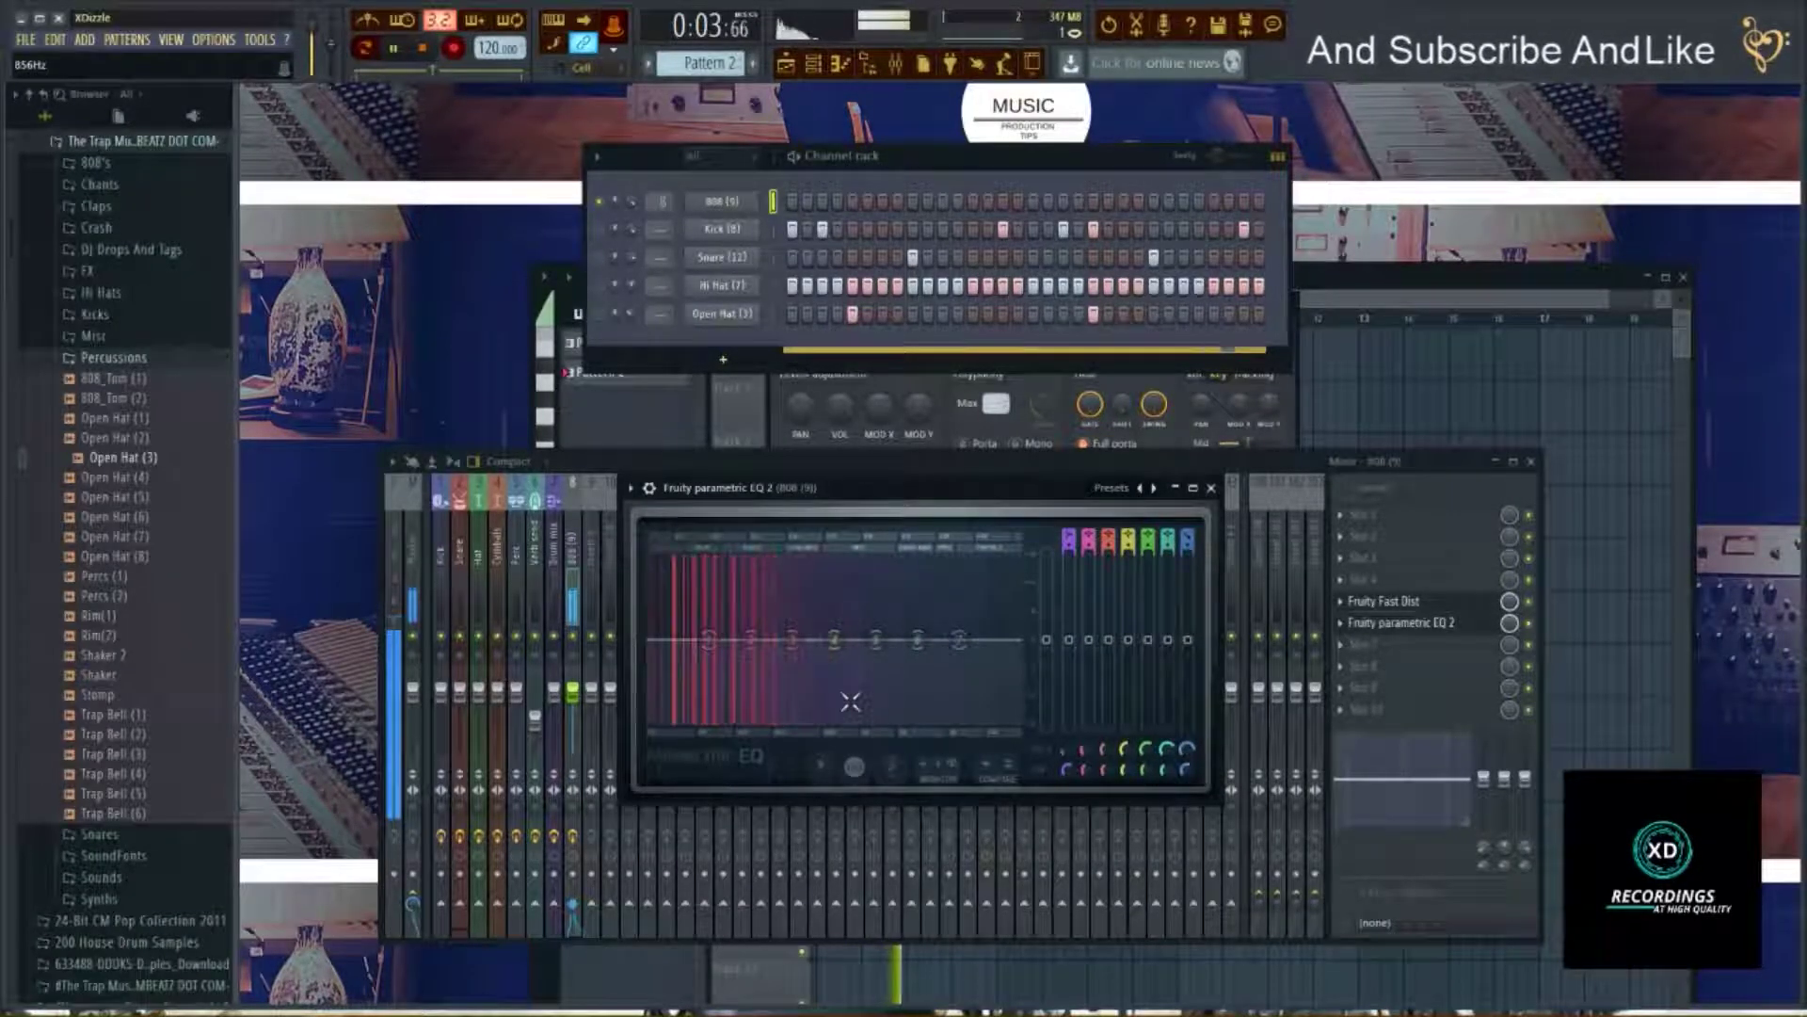
{"action": "key", "text": "space"}
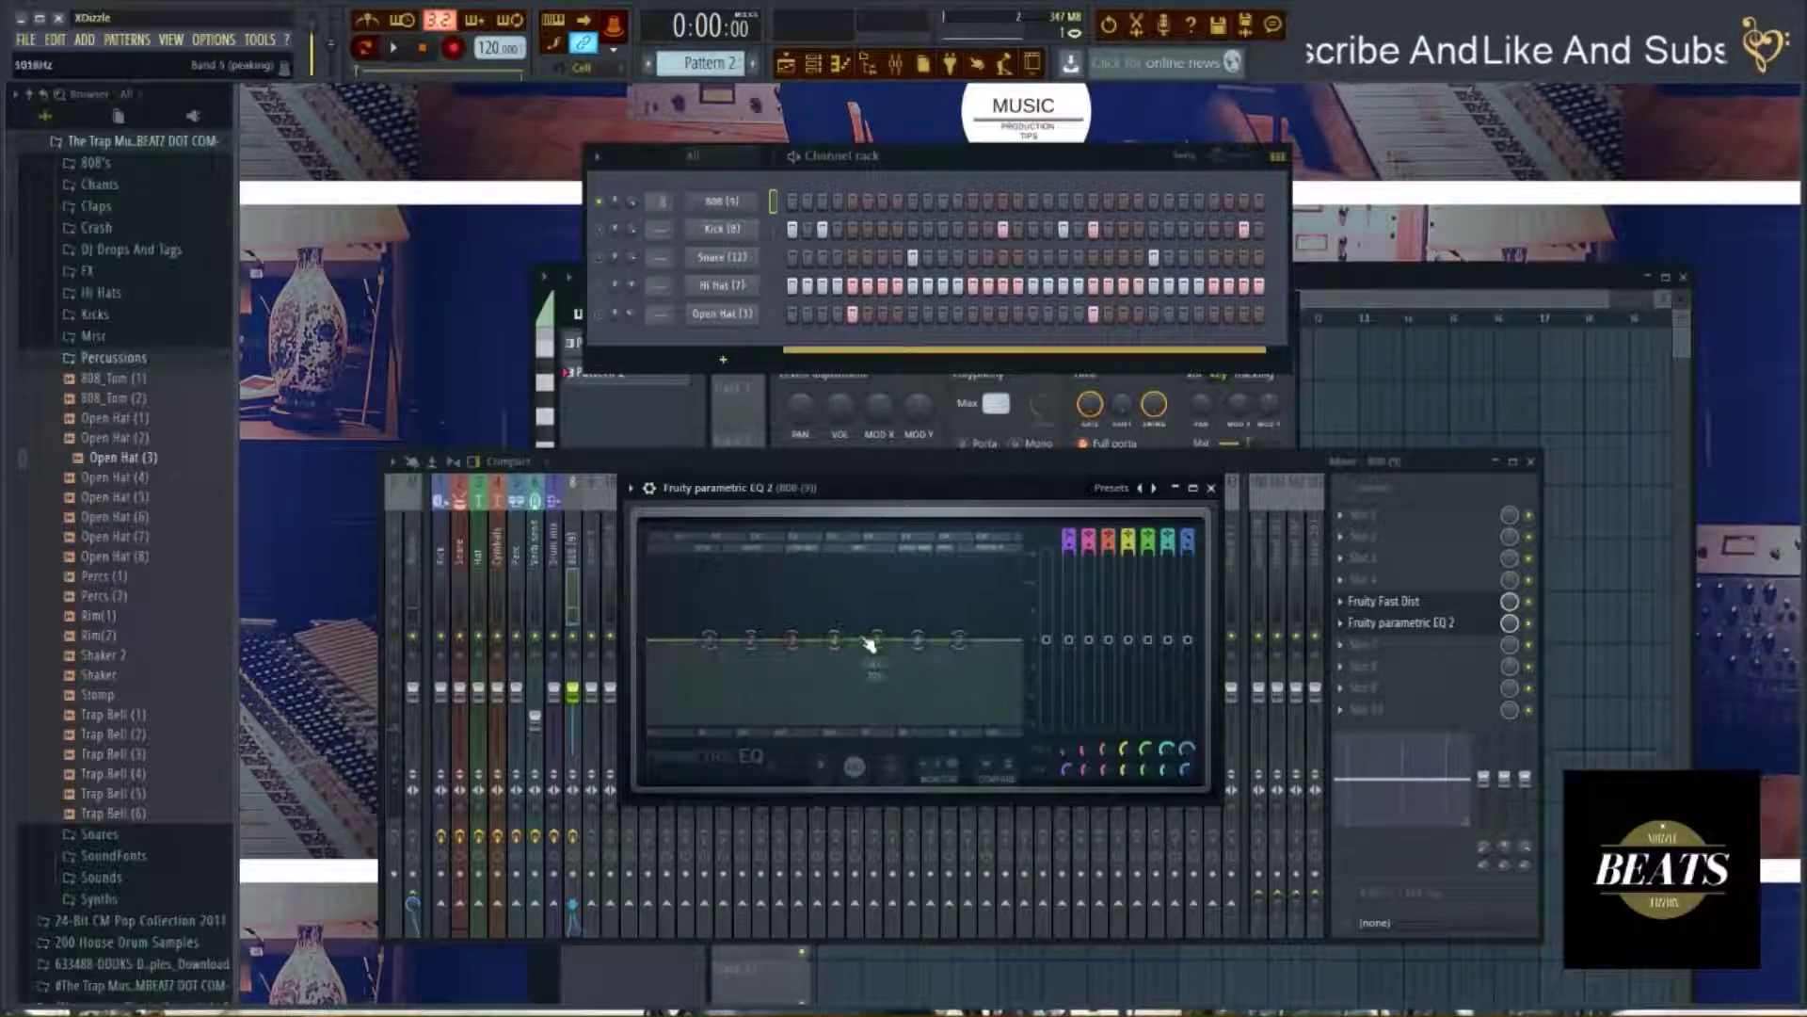
Play the pattern with the 808's EQ spectrum in view and turn off the 808's solo so all channels sound.
{"action": "left_click_drag", "start_coordinate": [898, 489], "coordinate": [943, 491]}
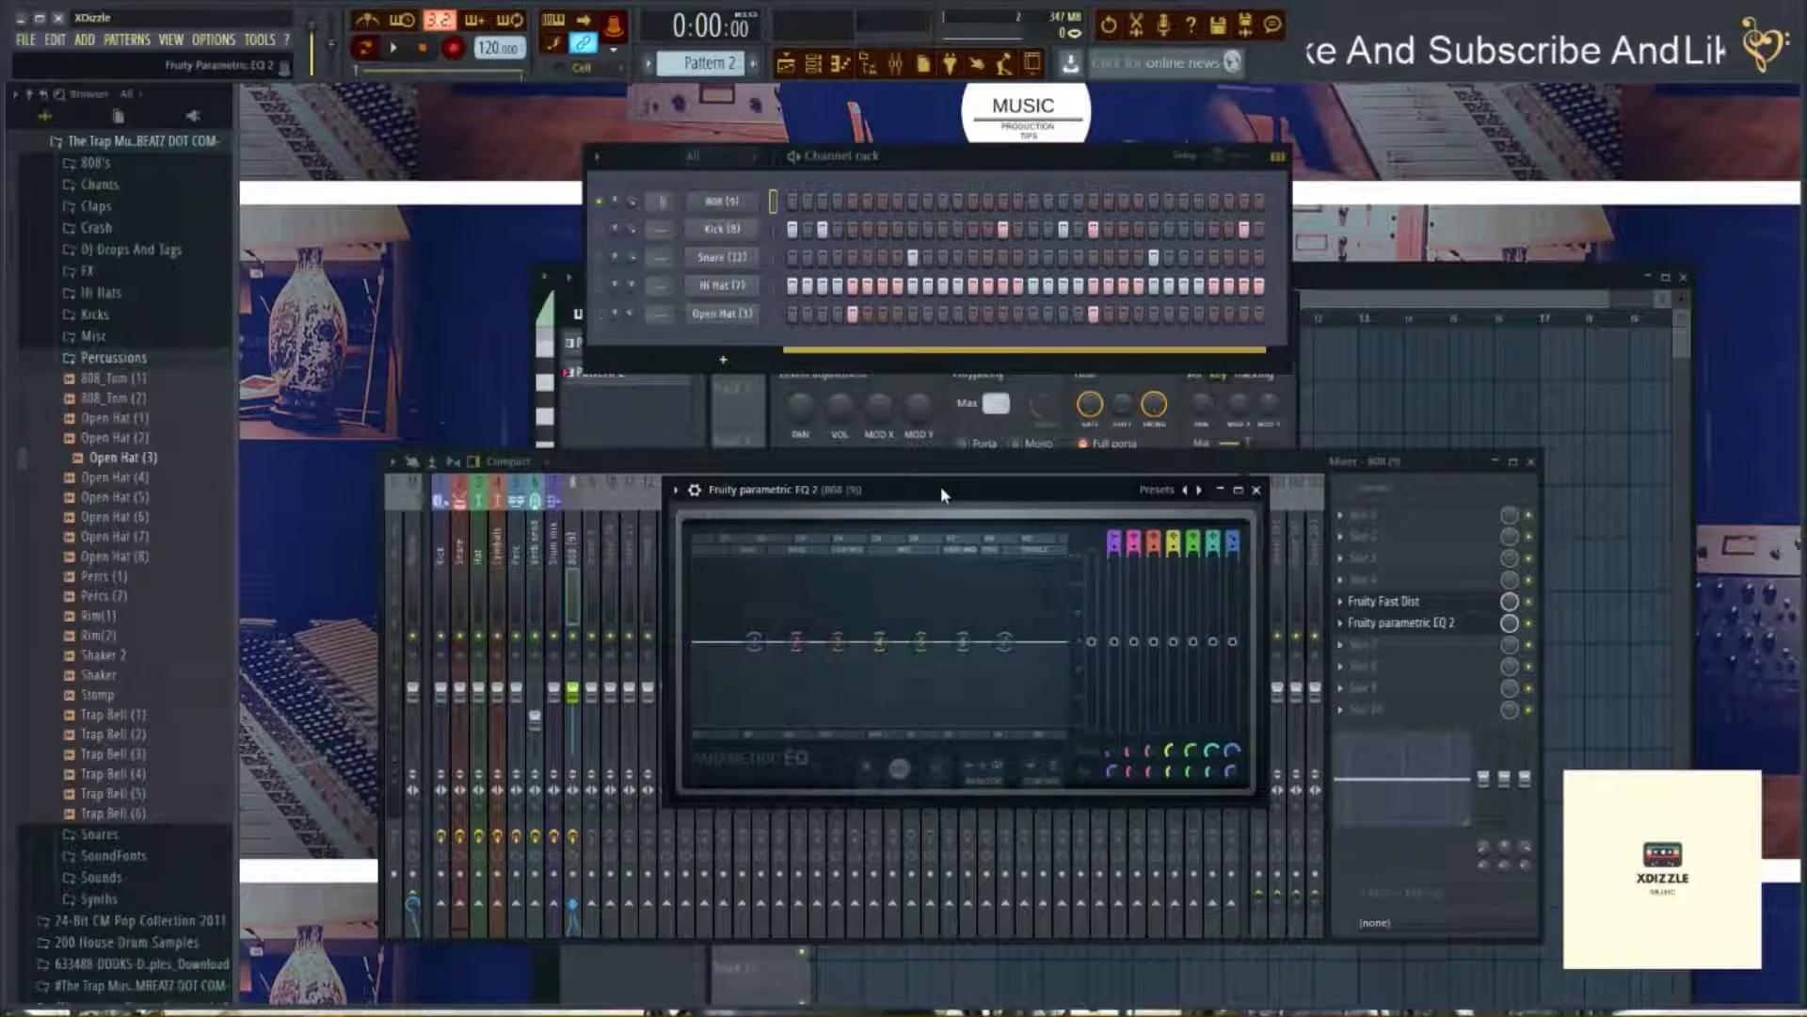
{"action": "key", "text": "space"}
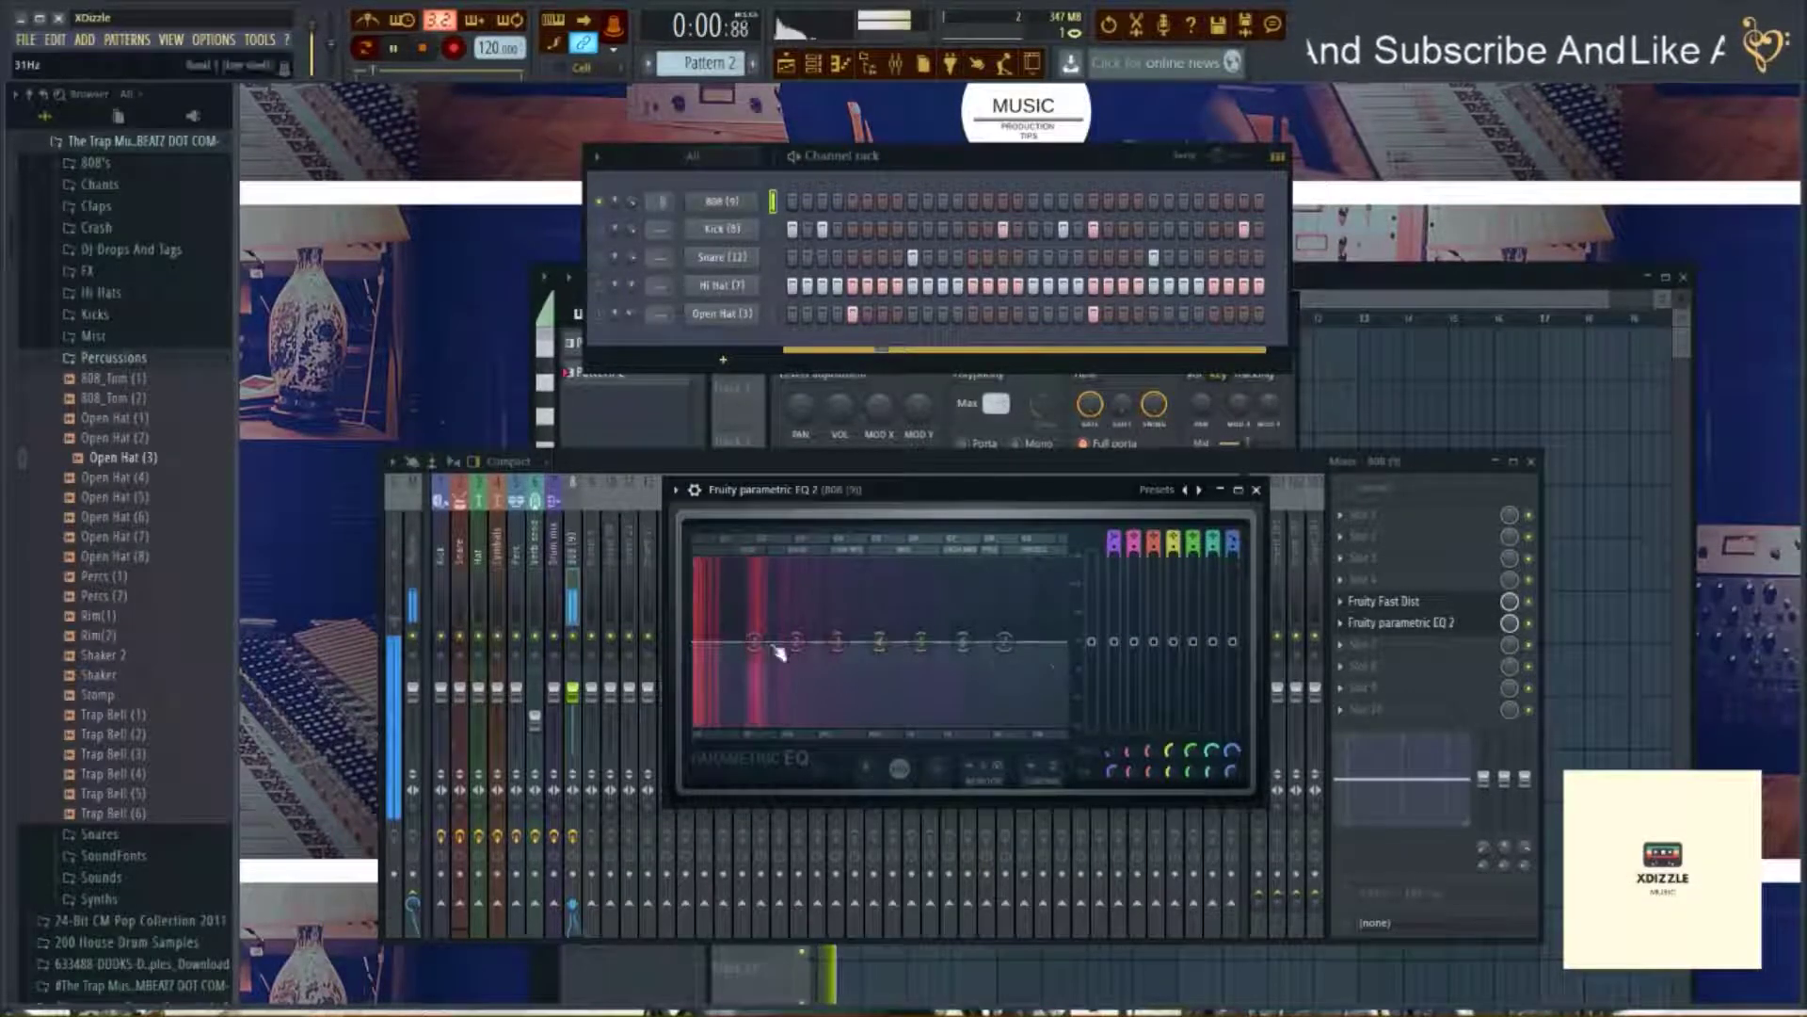
{"action": "right_click", "coordinate": [599, 201]}
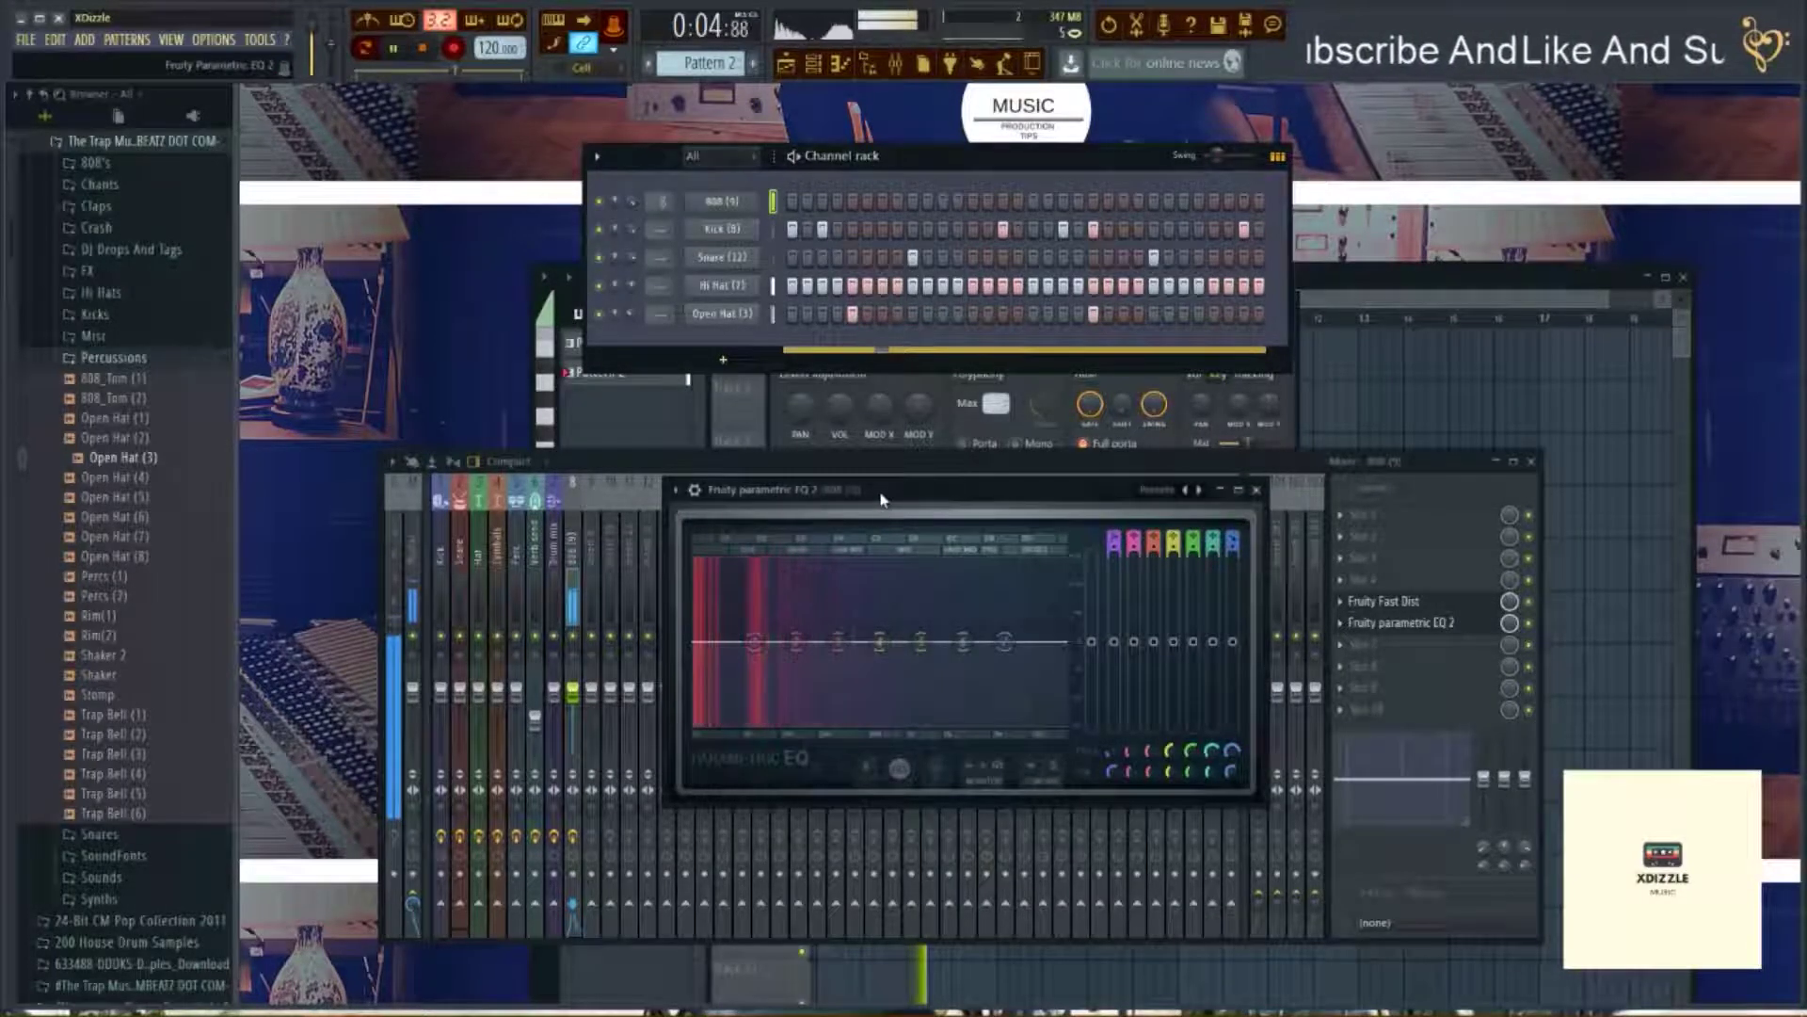
Close the EQ, open the 808 (9) sampler's volume envelope settings and stop playback.
{"action": "left_click", "coordinate": [1255, 489]}
{"action": "left_click", "coordinate": [730, 202]}
{"action": "left_click", "coordinate": [730, 206]}
{"action": "key", "text": "space"}
{"action": "left_click", "coordinate": [791, 336]}
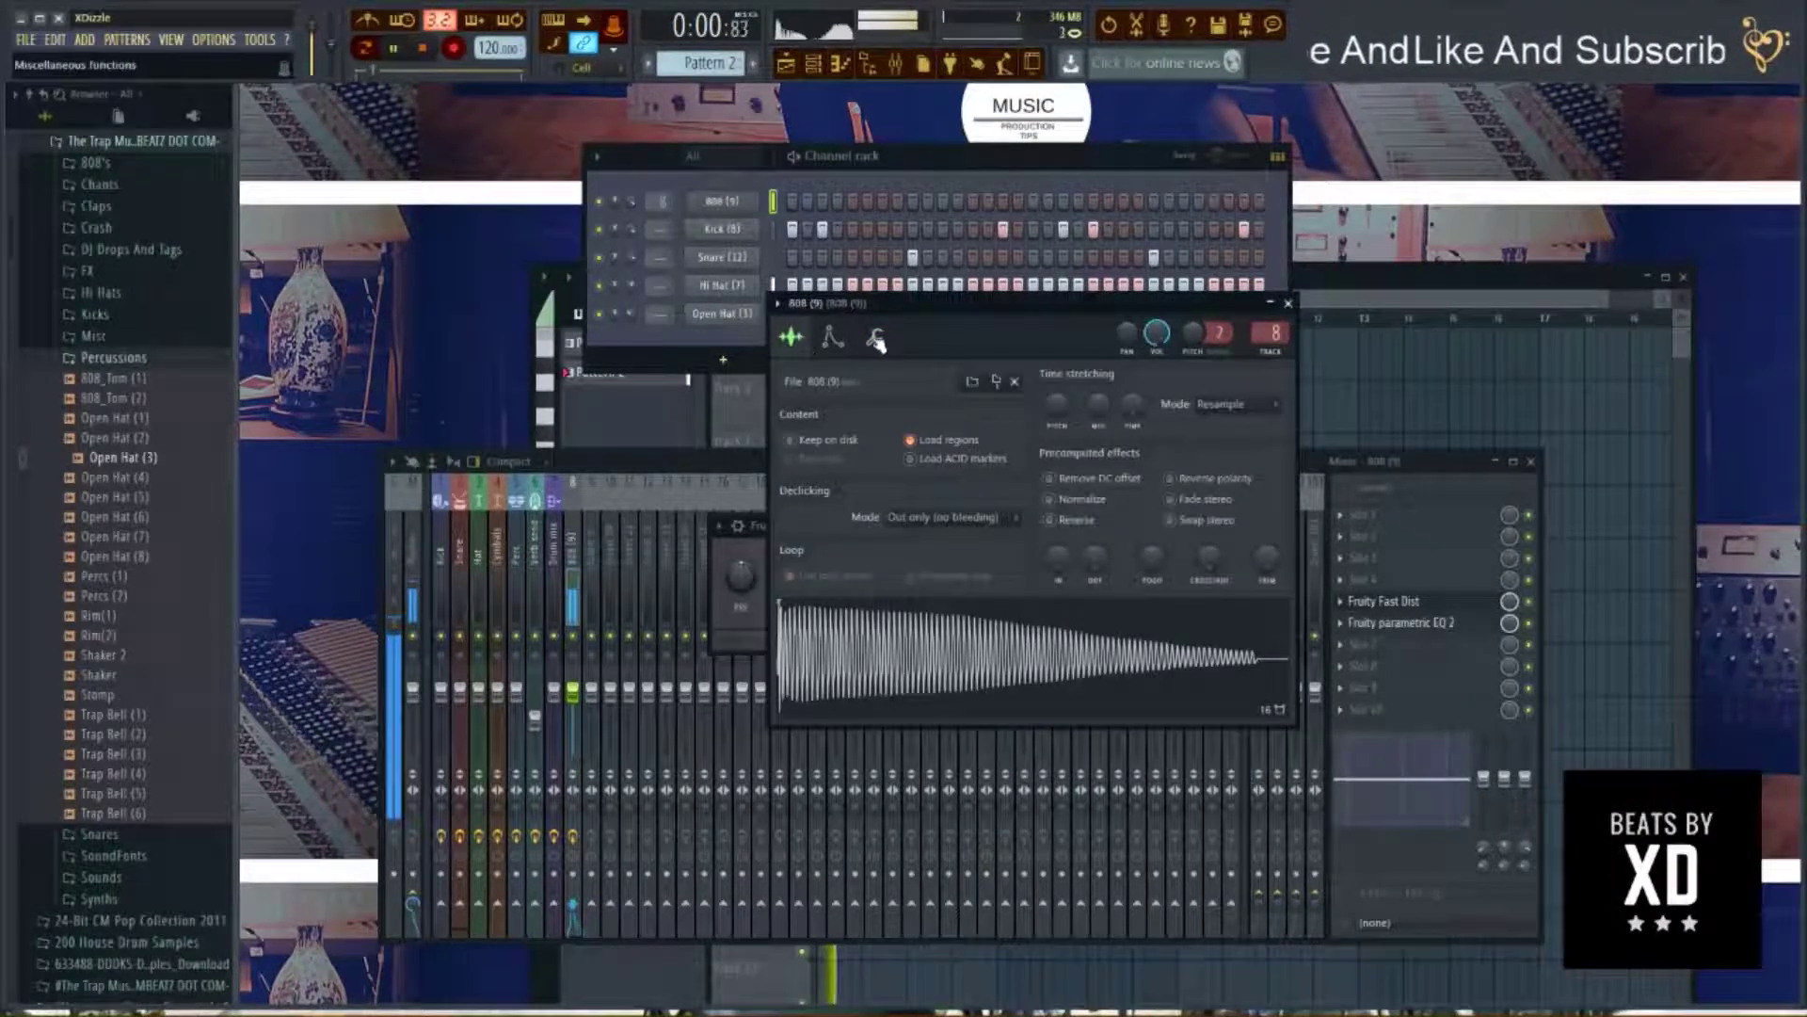
{"action": "left_click", "coordinate": [833, 336]}
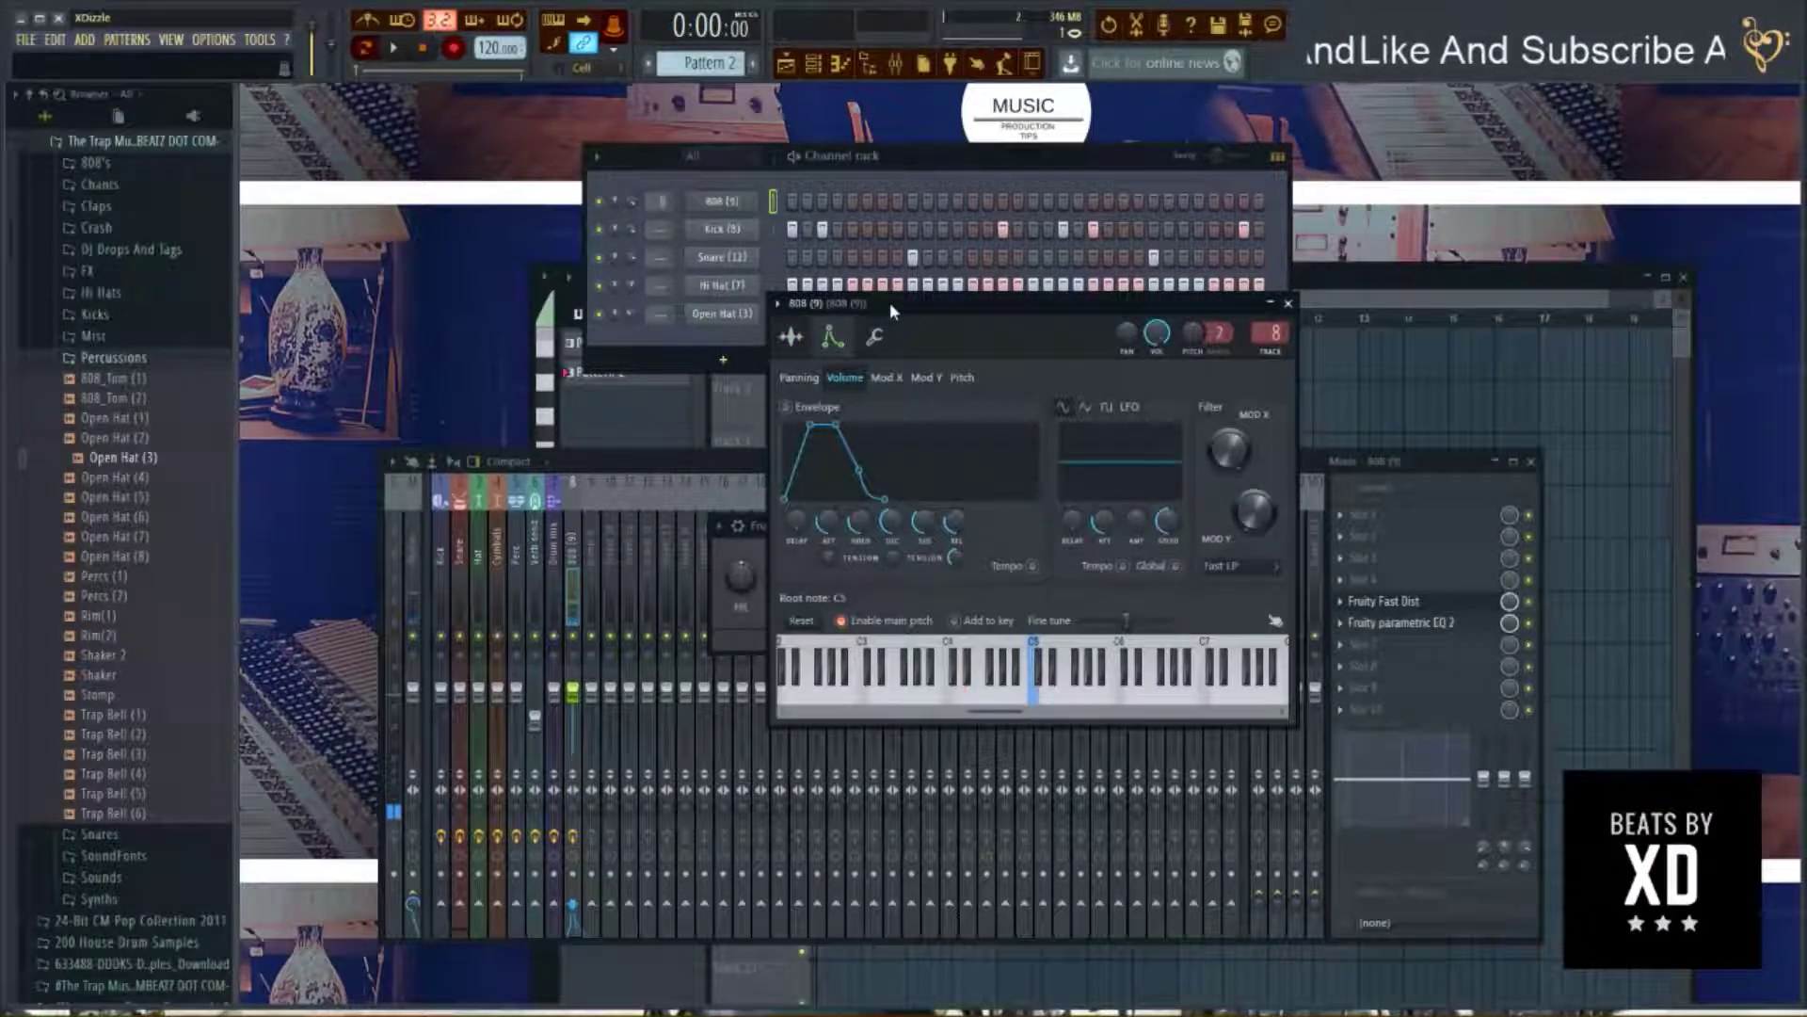
{"action": "left_click_drag", "start_coordinate": [875, 314], "coordinate": [867, 410]}
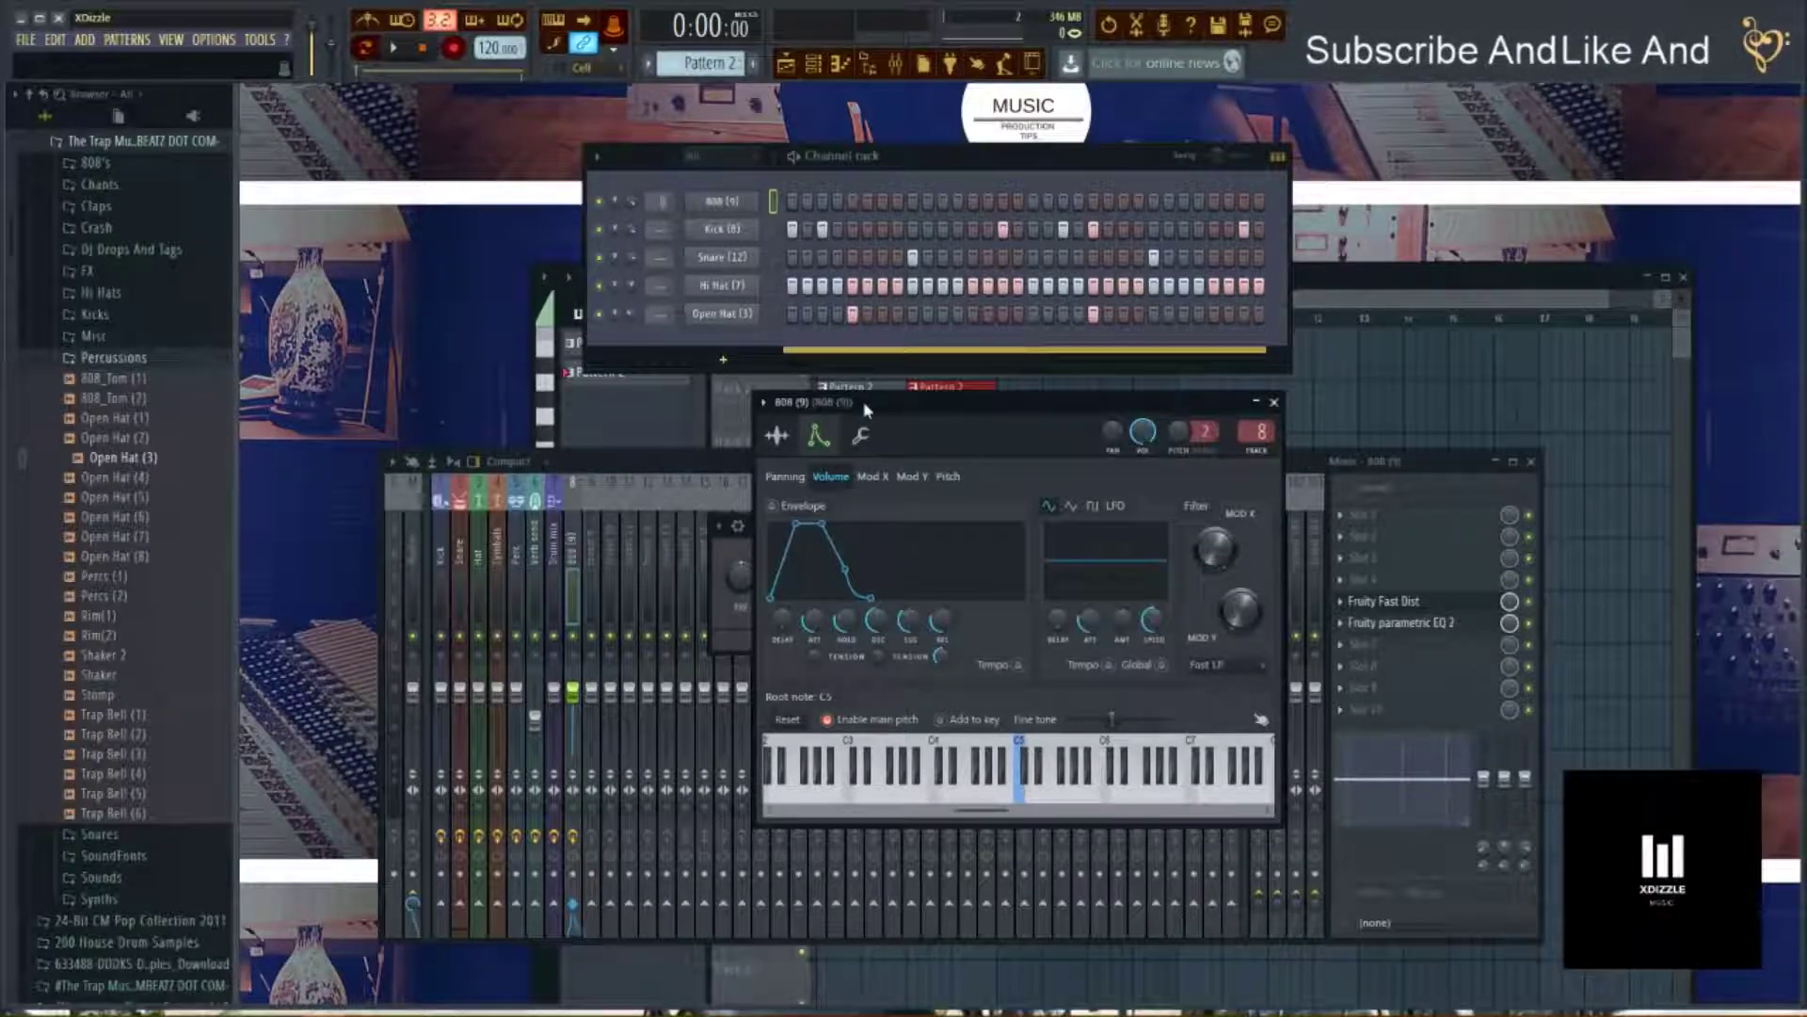
Open the Kick (8) sampler's volume envelope and lengthen its attack time.
{"action": "left_click", "coordinate": [722, 229]}
{"action": "left_click_drag", "start_coordinate": [760, 357], "coordinate": [1150, 544]}
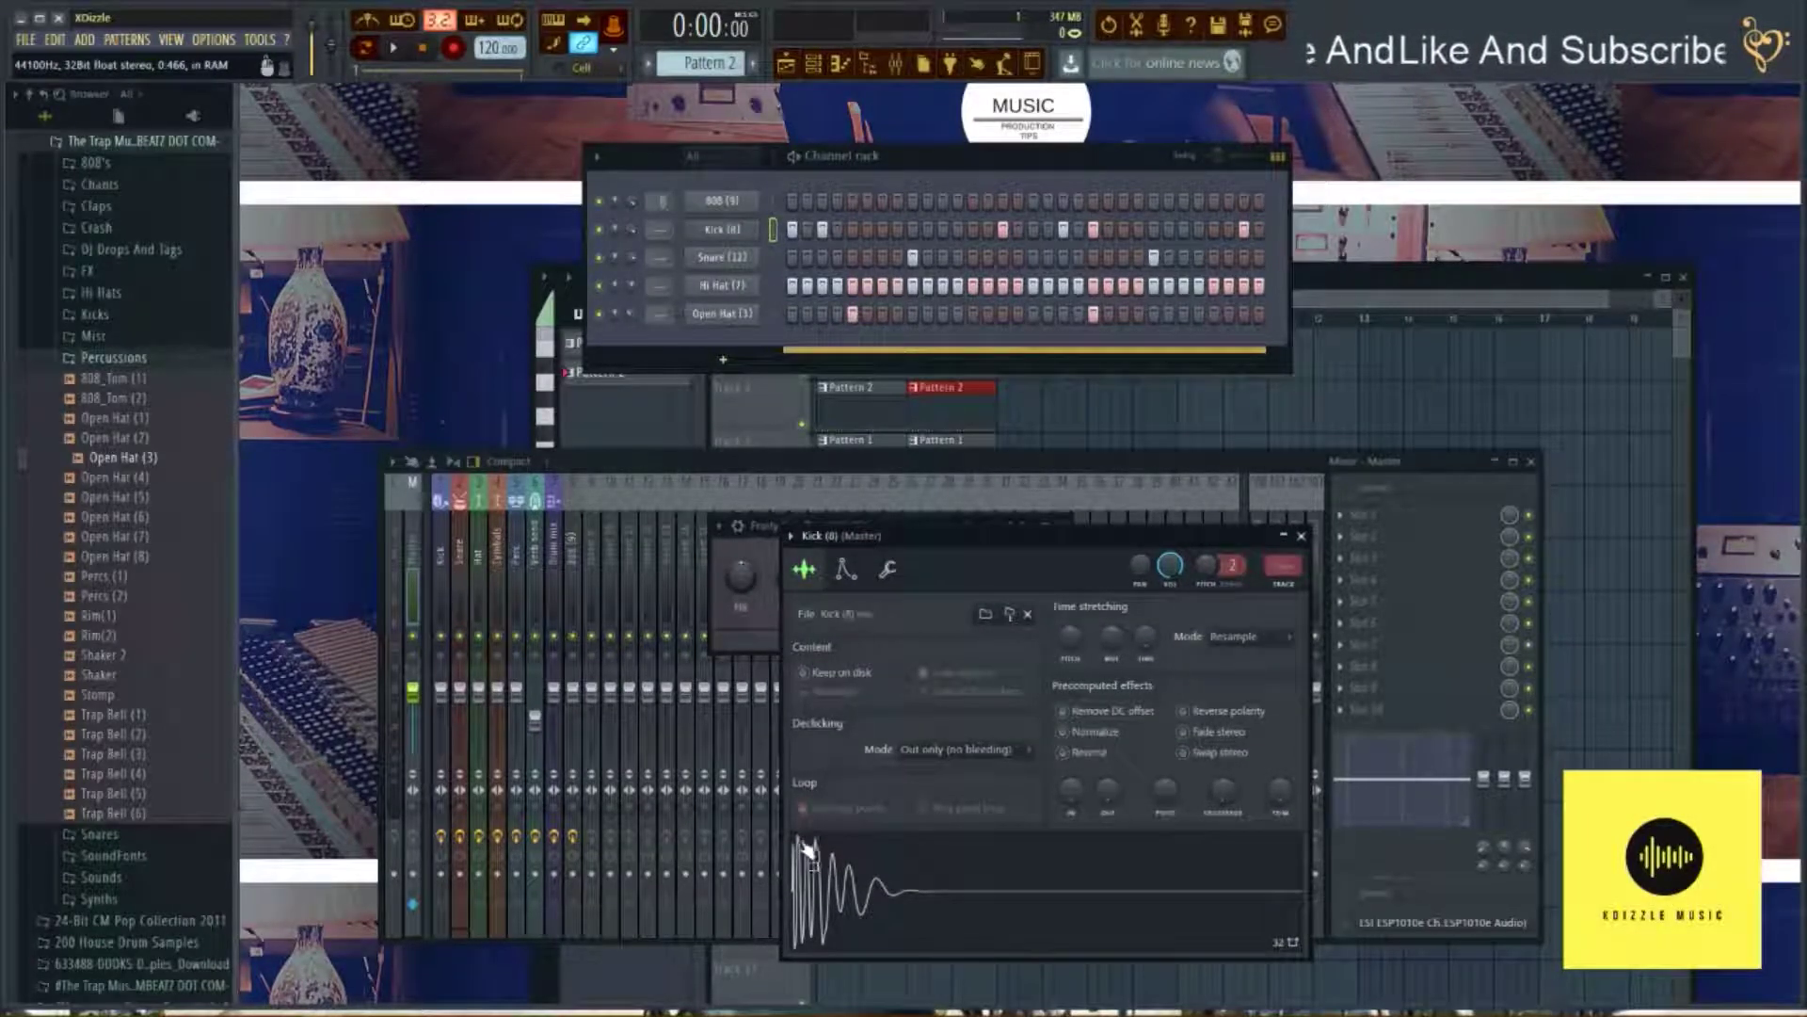
{"action": "left_click_drag", "start_coordinate": [927, 532], "coordinate": [892, 499]}
{"action": "left_click", "coordinate": [1083, 487]}
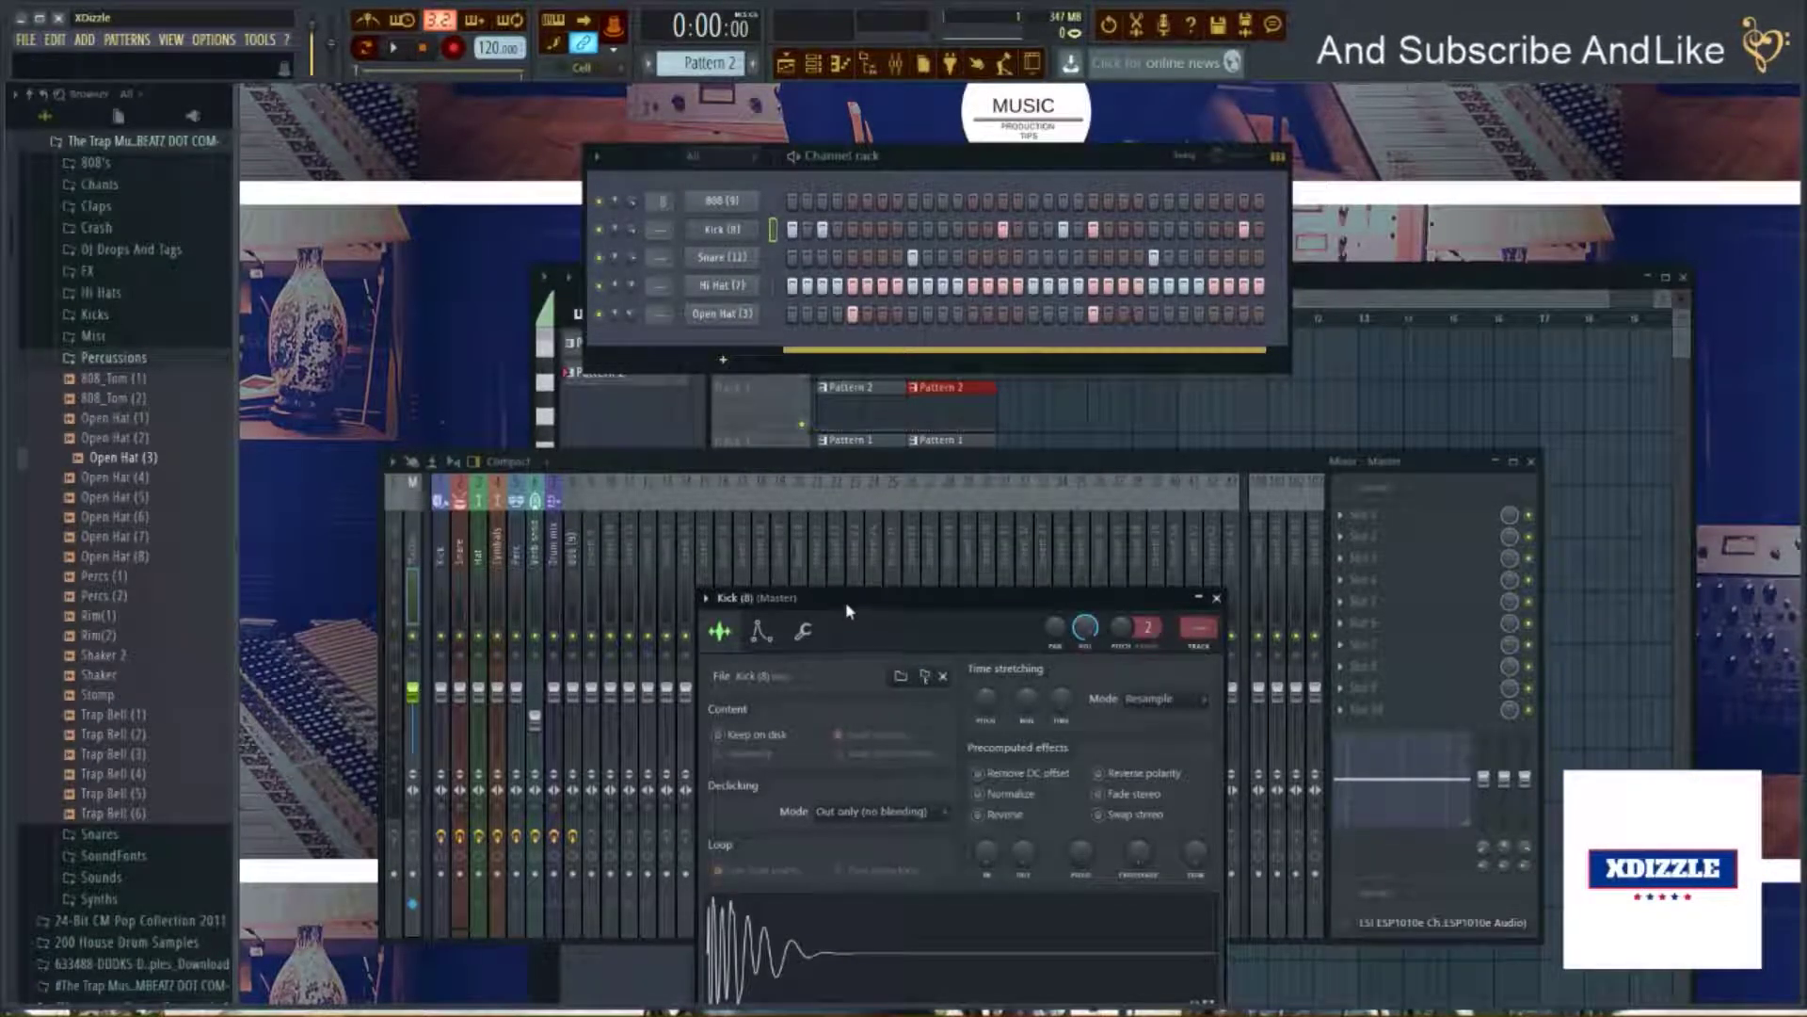
{"action": "left_click_drag", "start_coordinate": [845, 601], "coordinate": [836, 501]}
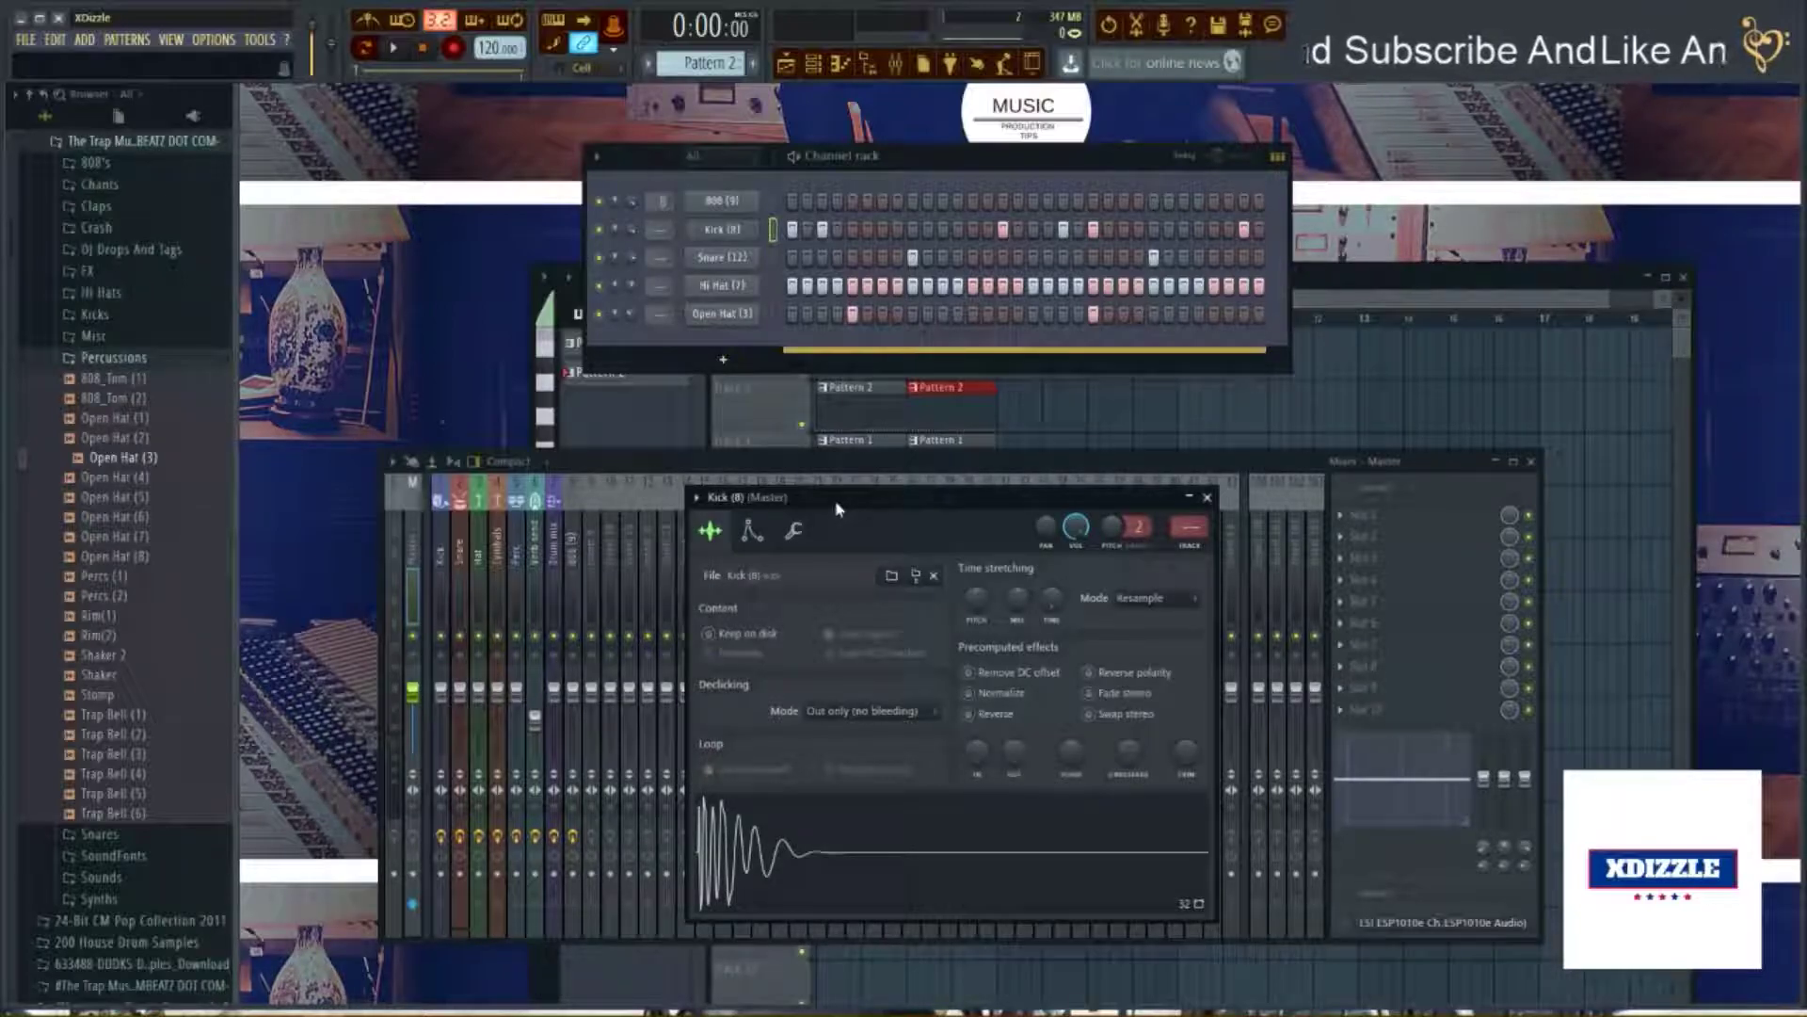
{"action": "left_click", "coordinate": [752, 530]}
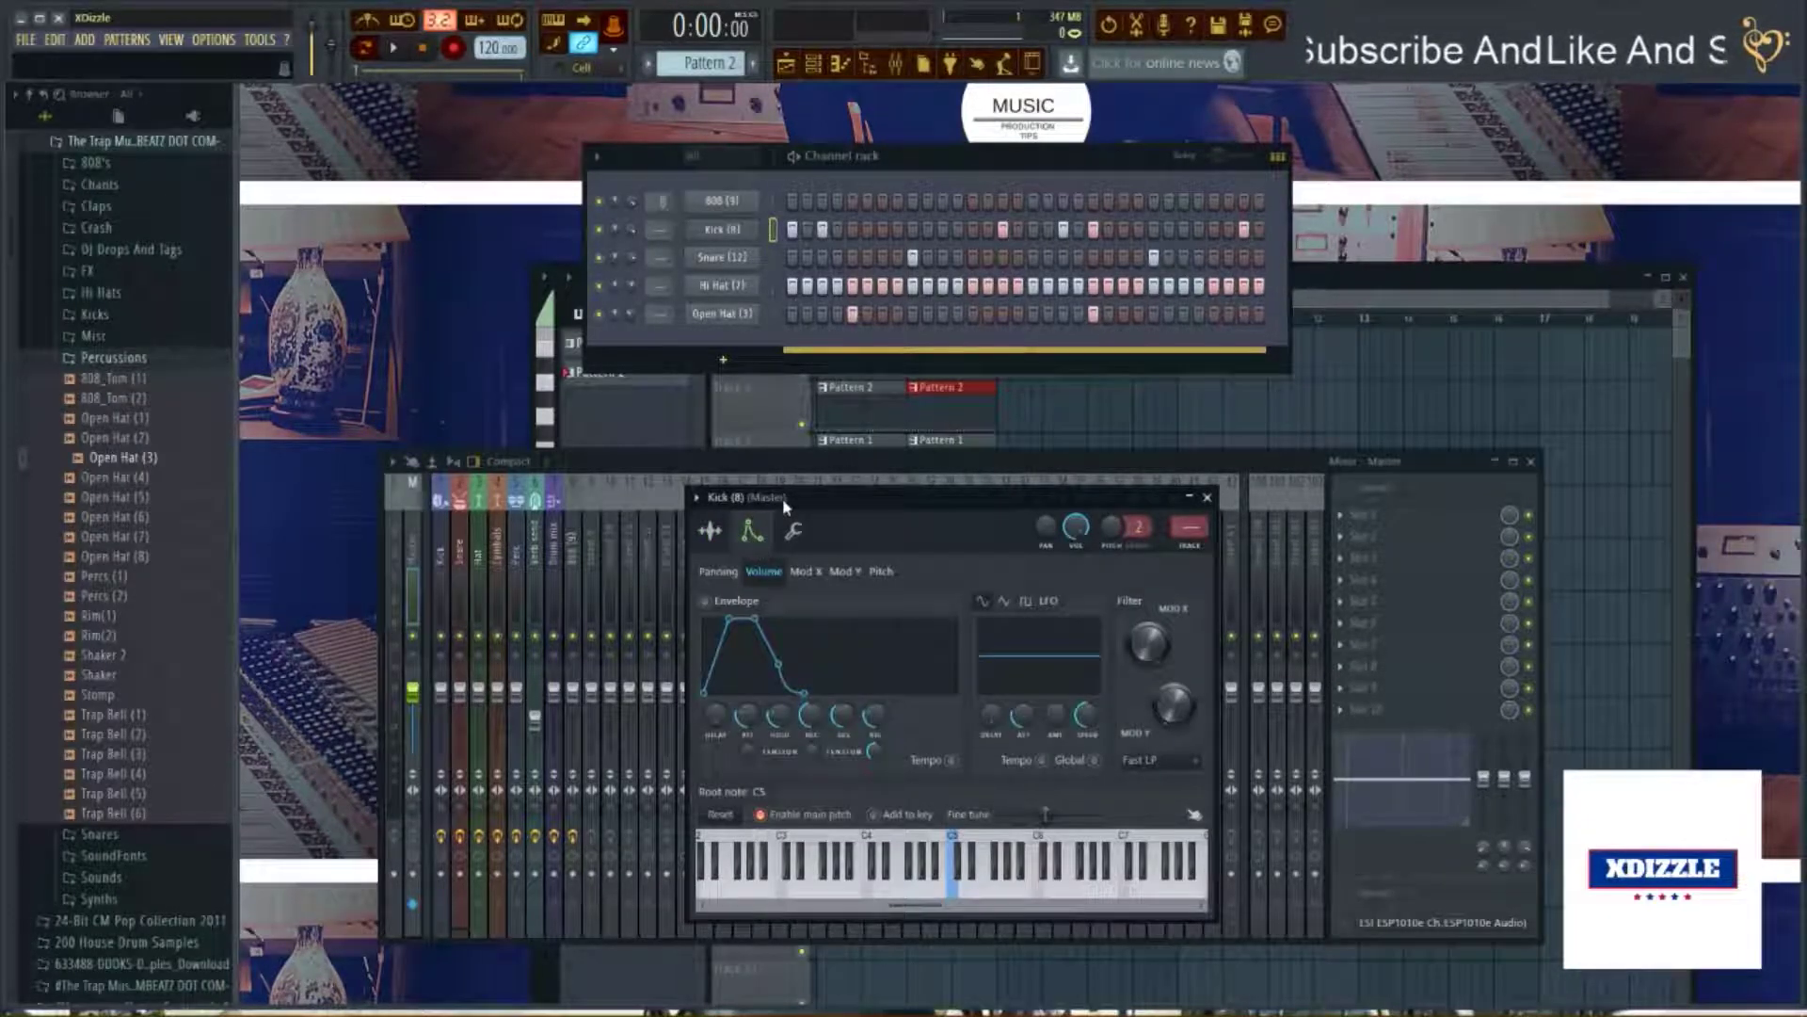
{"action": "left_click_drag", "start_coordinate": [782, 499], "coordinate": [788, 459]}
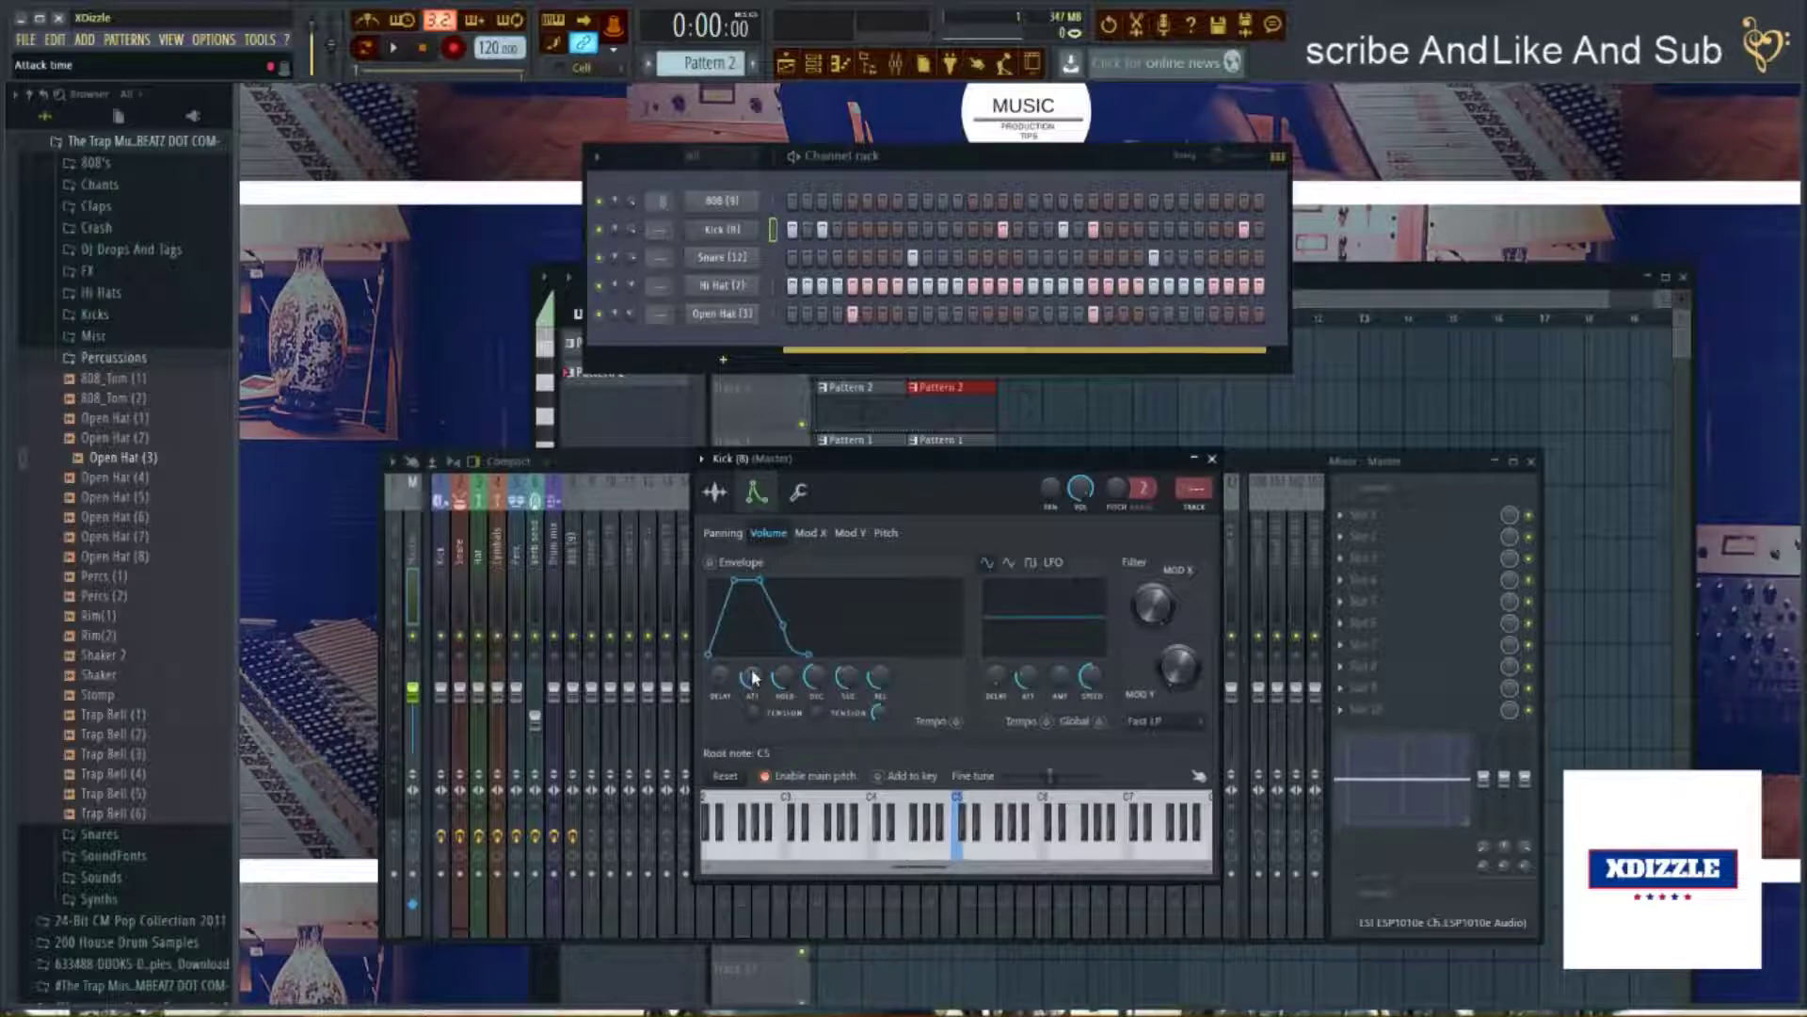
{"action": "left_click_drag", "start_coordinate": [741, 580], "coordinate": [713, 581]}
{"action": "mouse_move", "coordinate": [752, 676]}
{"action": "left_mouse_down"}
{"action": "mouse_move", "coordinate": [752, 632]}
{"action": "mouse_move", "coordinate": [758, 686]}
{"action": "mouse_move", "coordinate": [758, 659]}
{"action": "mouse_move", "coordinate": [758, 685]}
{"action": "mouse_move", "coordinate": [769, 675]}
{"action": "left_mouse_up"}
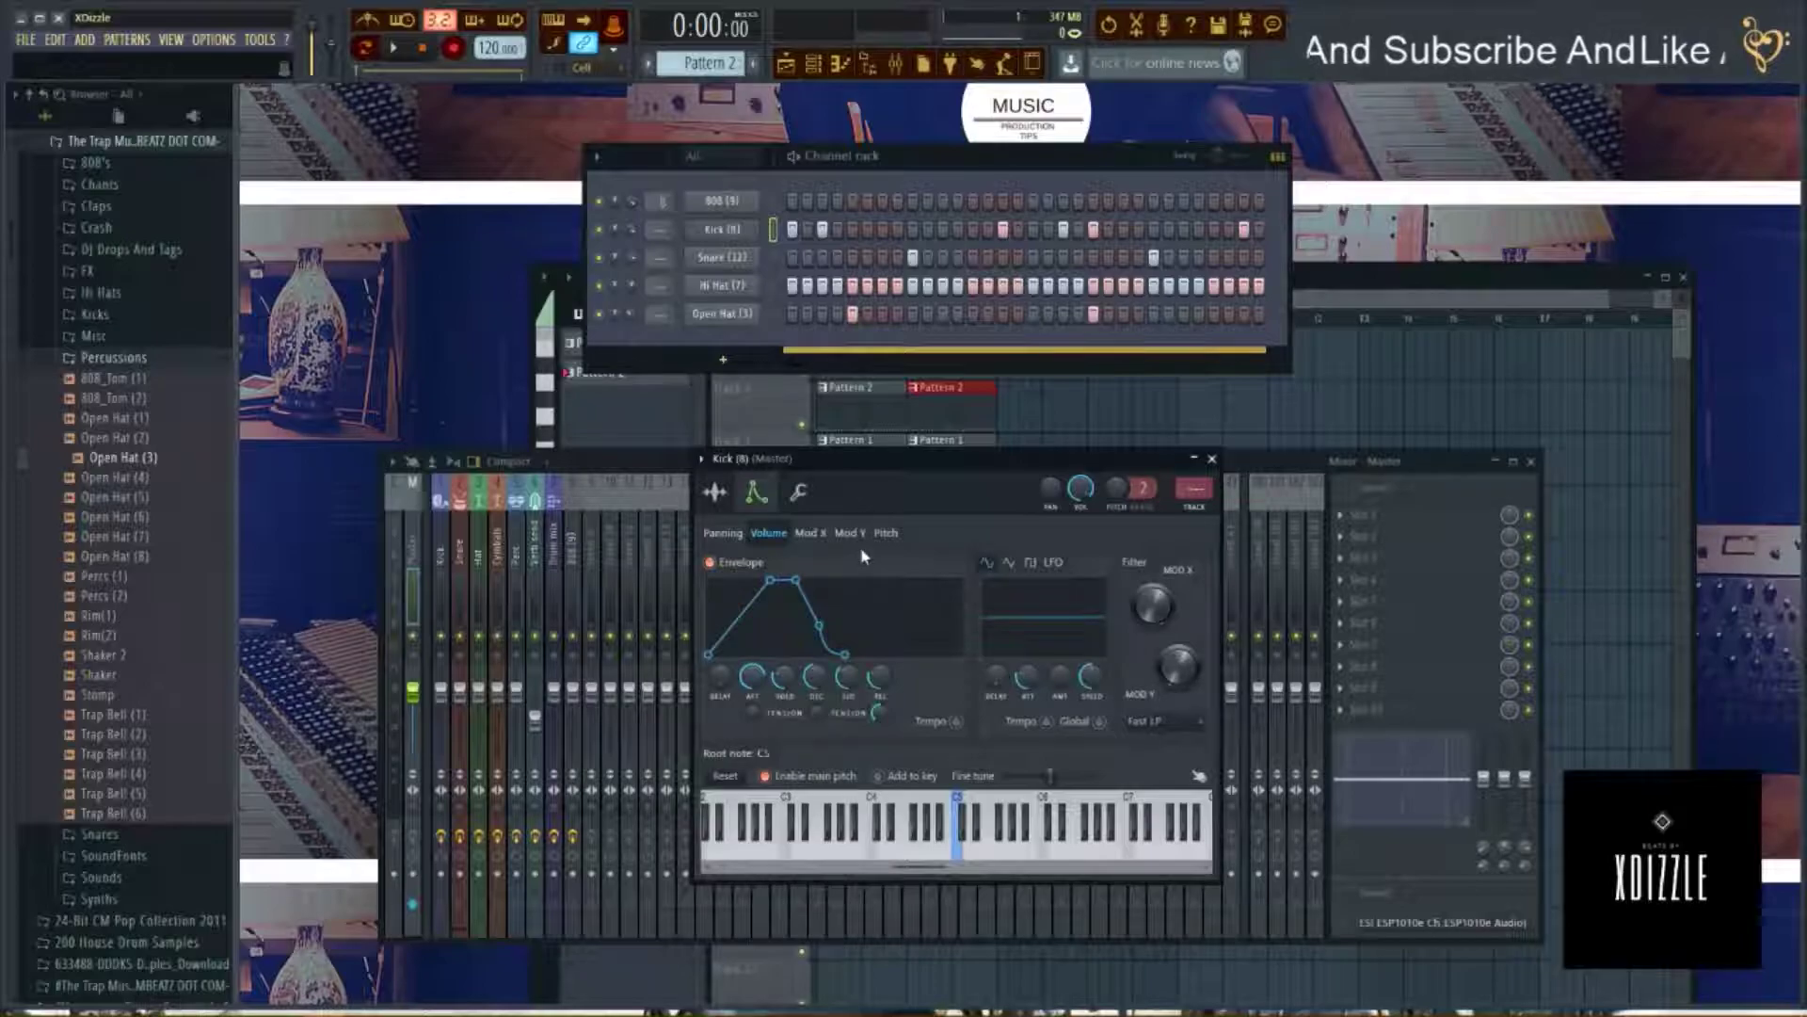
Solo the 808 channel and reduce the Kick envelope's attack time to its minimum.
{"action": "key", "text": "space"}
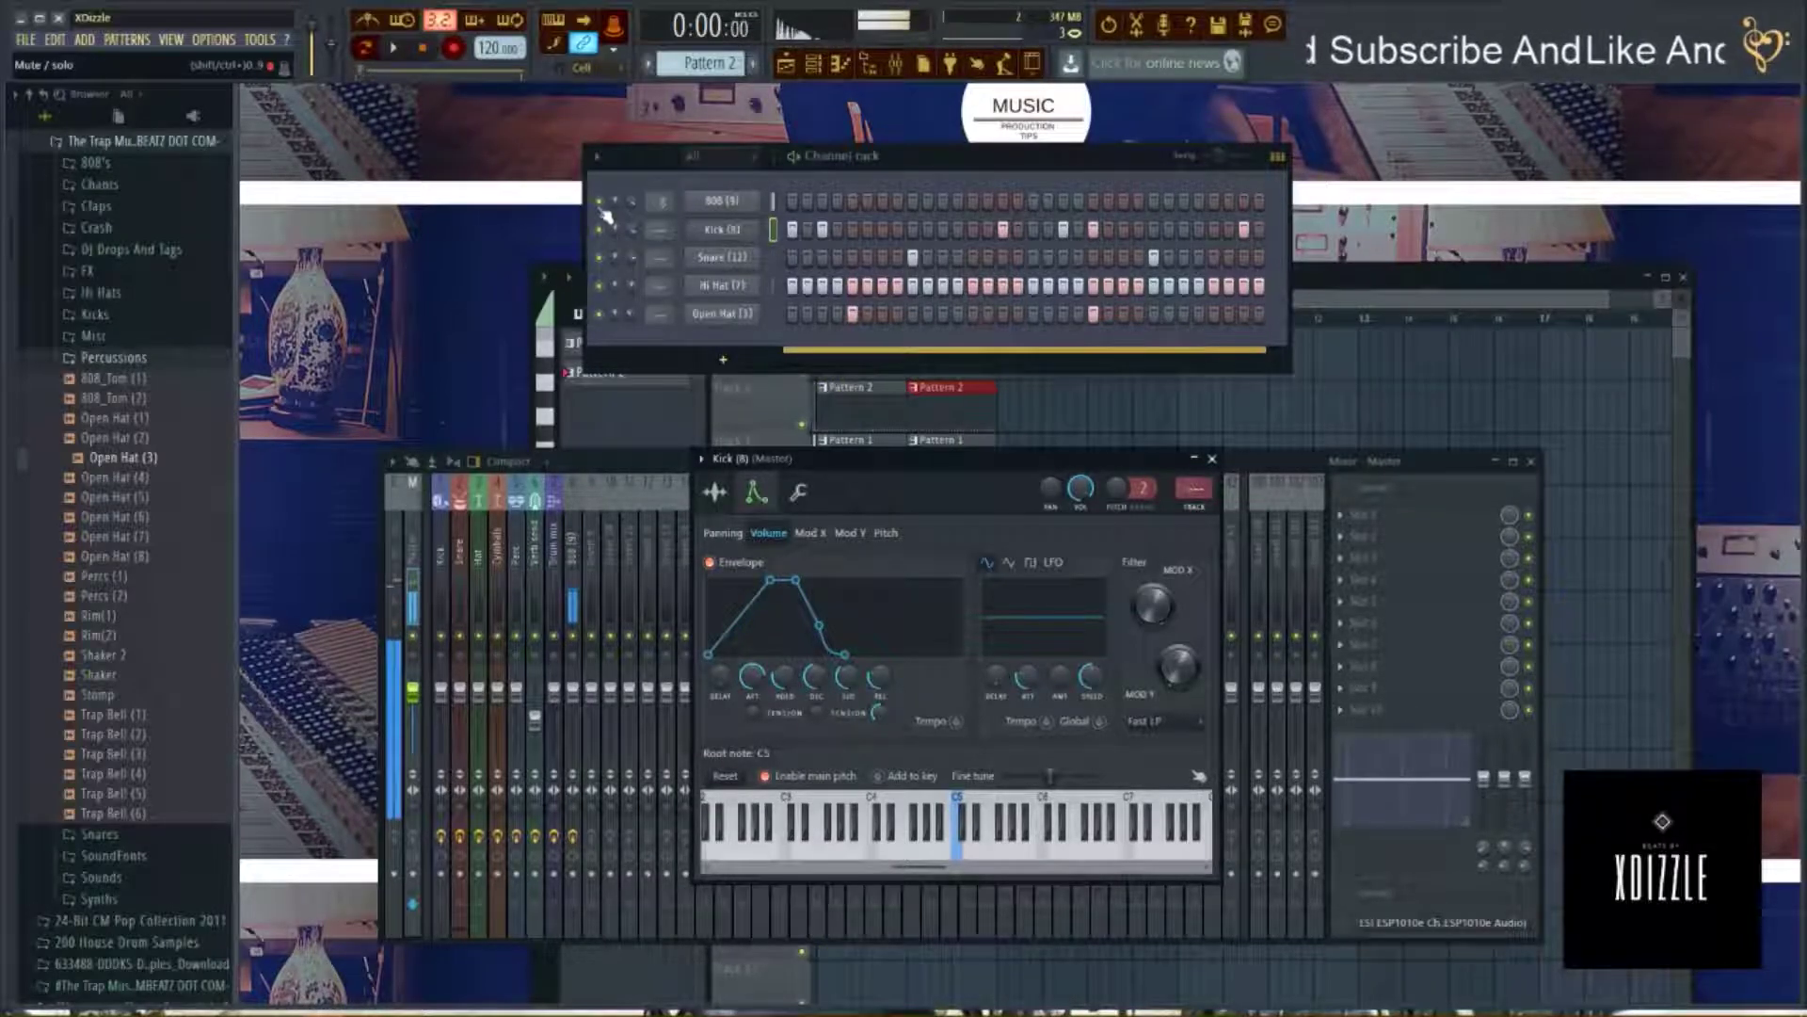
{"action": "right_click", "coordinate": [600, 204]}
{"action": "left_click", "coordinate": [639, 215]}
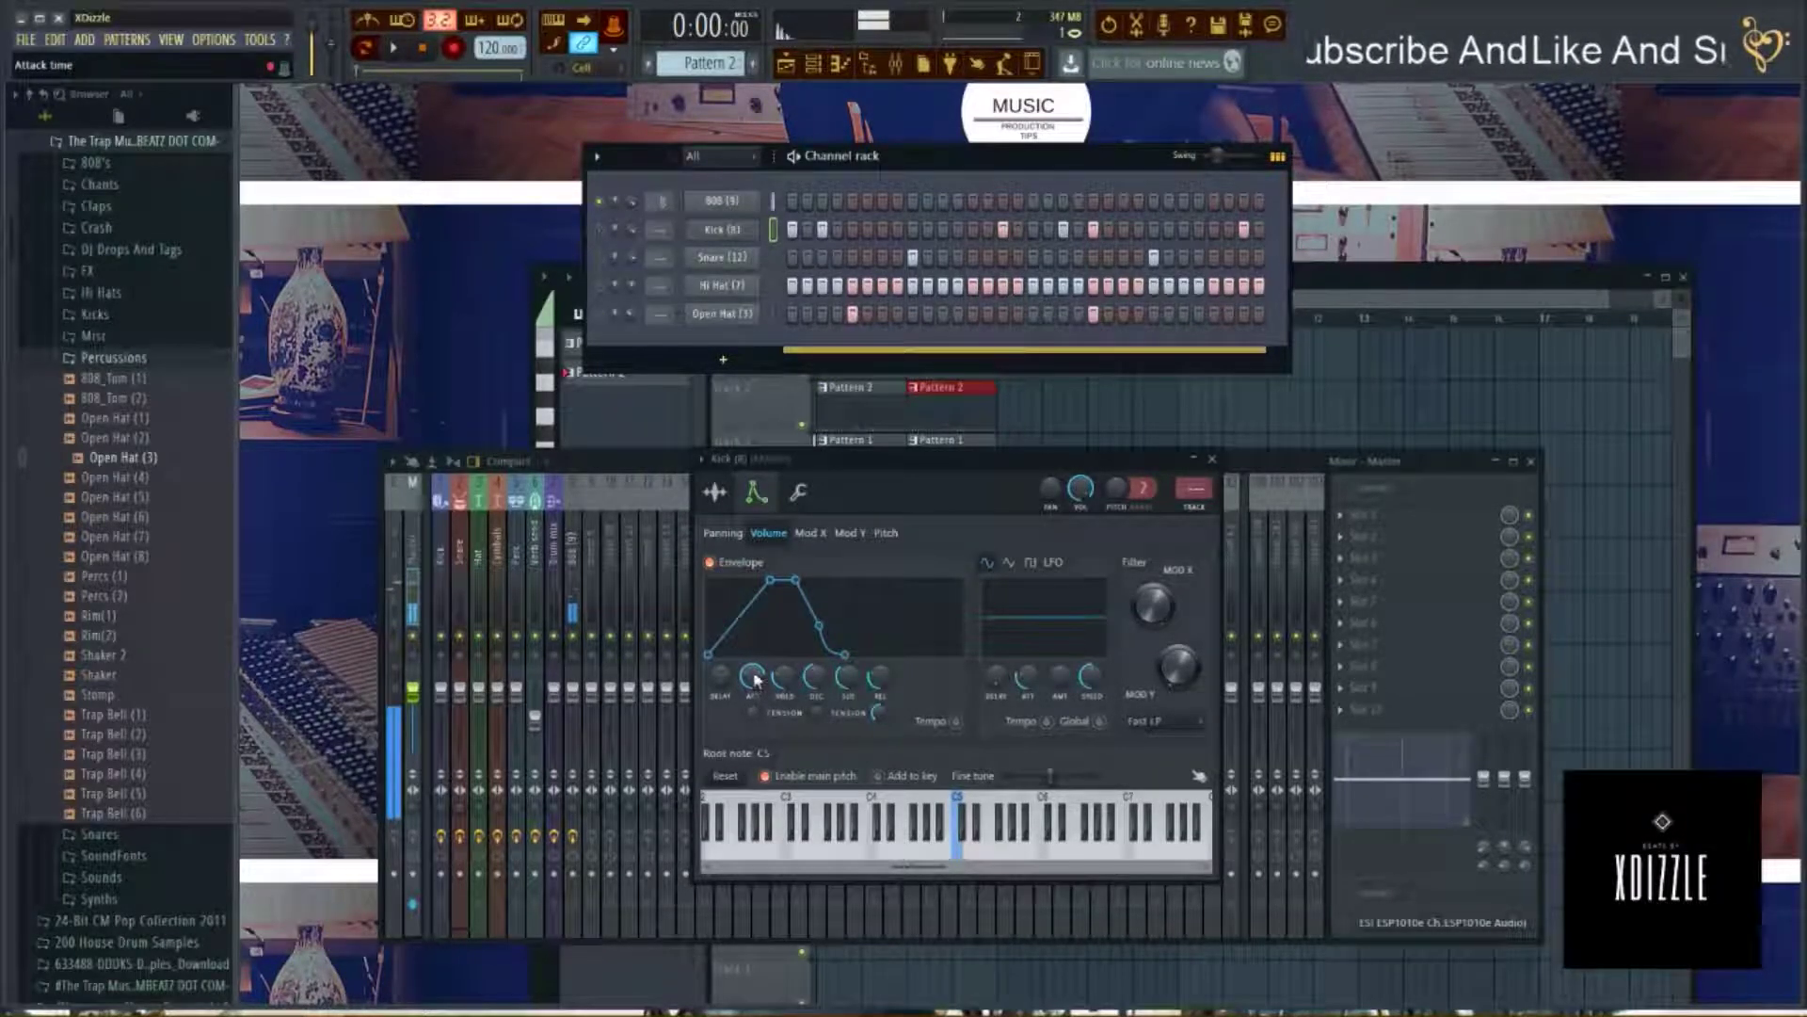
{"action": "left_click_drag", "start_coordinate": [756, 680], "coordinate": [756, 706]}
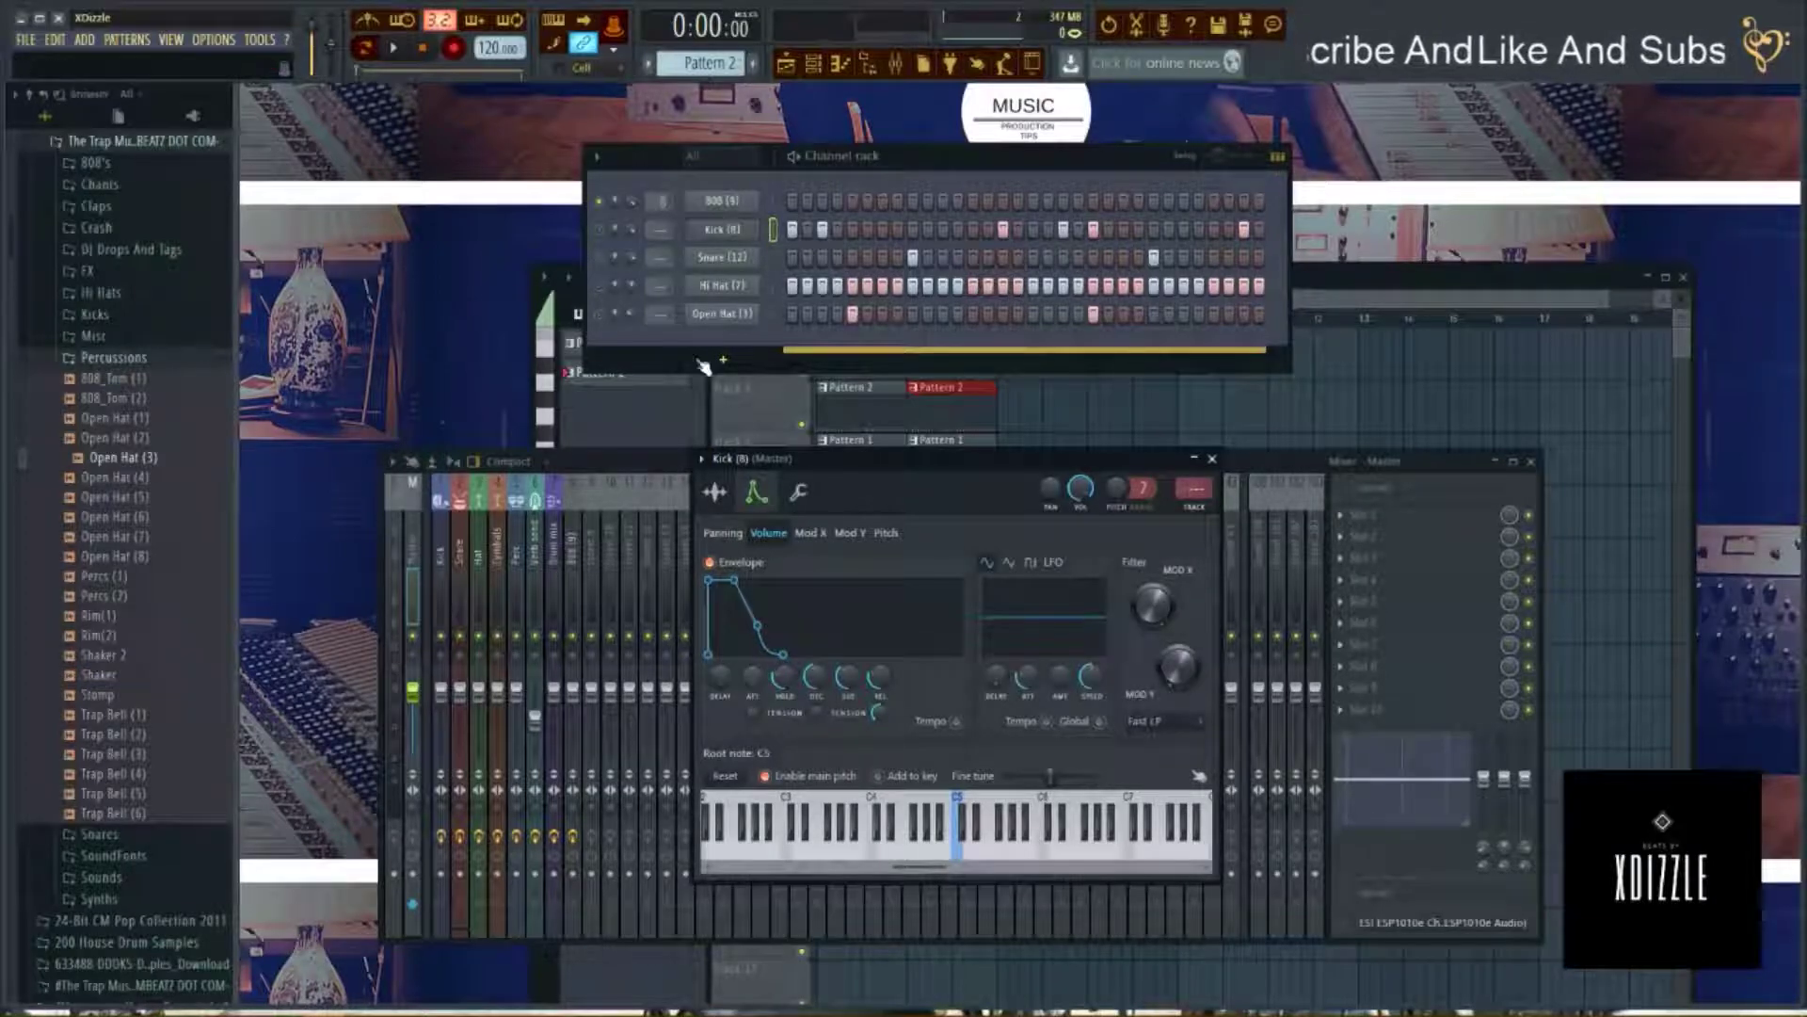
Reopen the 808 (9) sampler and reduce its volume envelope's attack time to the minimum while playing the 808.
{"action": "left_click", "coordinate": [722, 200]}
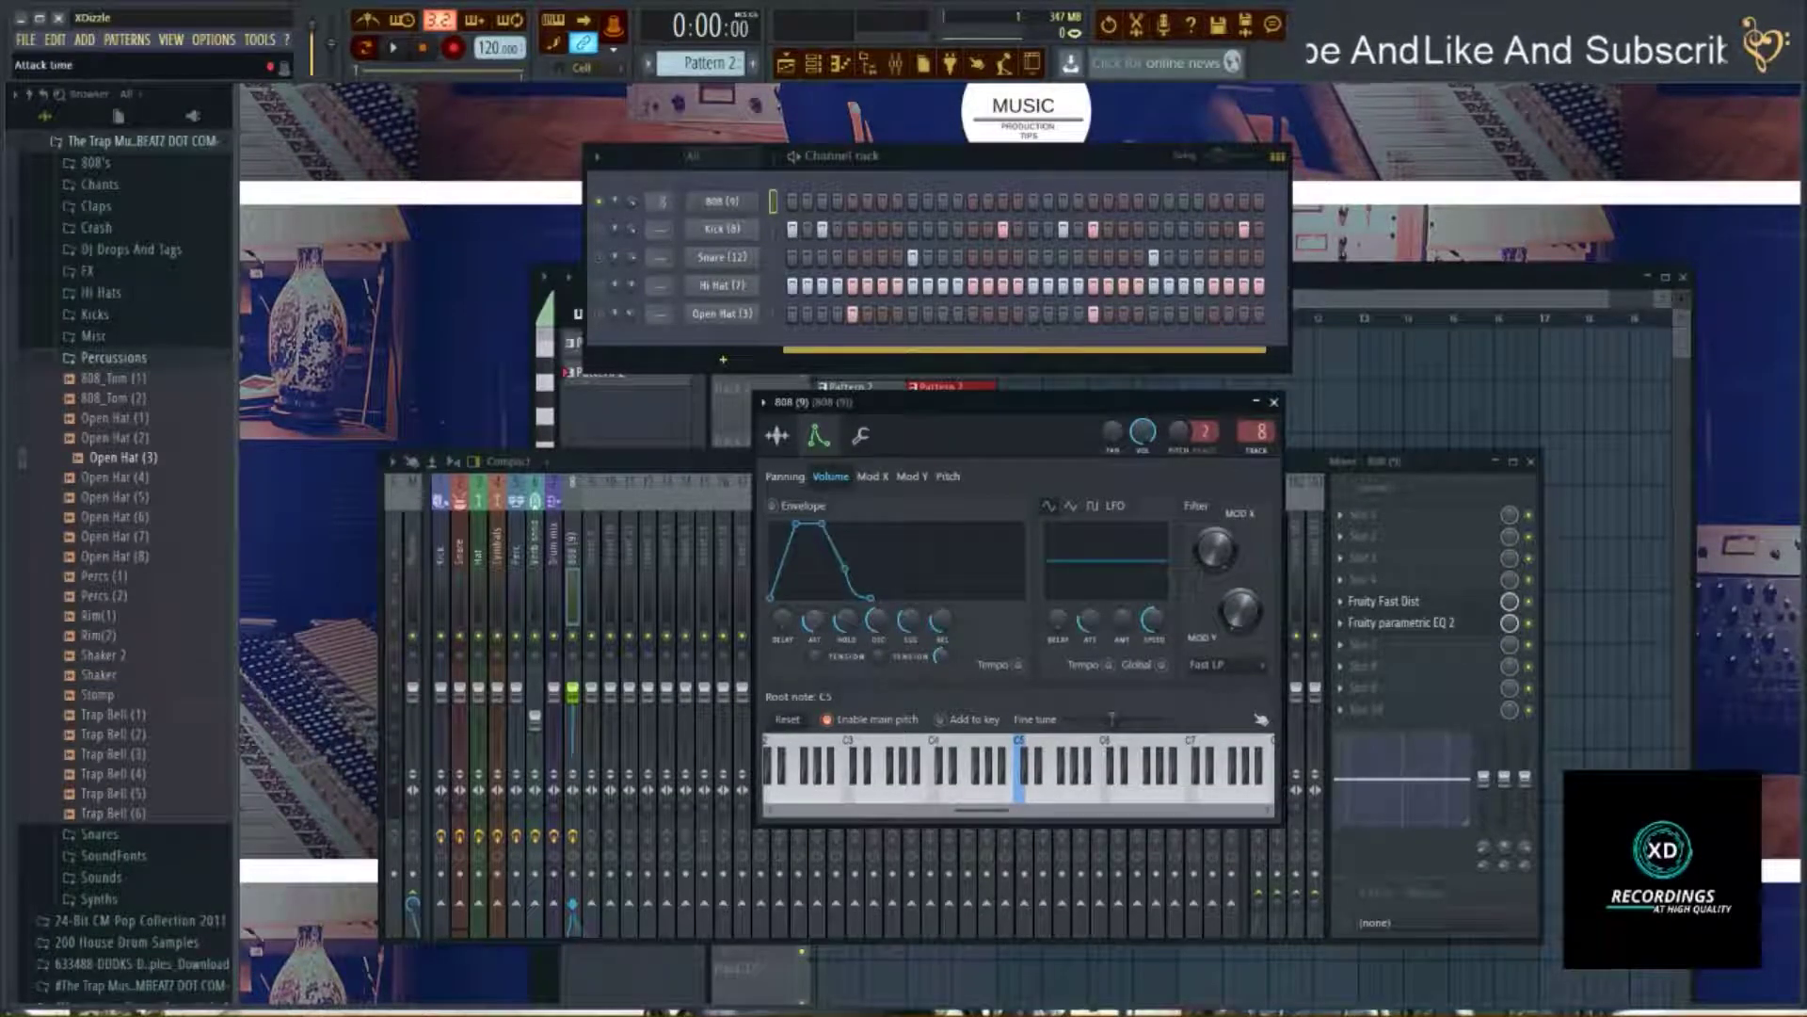
{"action": "key", "text": "space"}
{"action": "mouse_move", "coordinate": [803, 624]}
{"action": "left_mouse_down"}
{"action": "mouse_move", "coordinate": [803, 593]}
{"action": "mouse_move", "coordinate": [803, 628]}
{"action": "left_mouse_up"}
{"action": "key", "text": "space"}
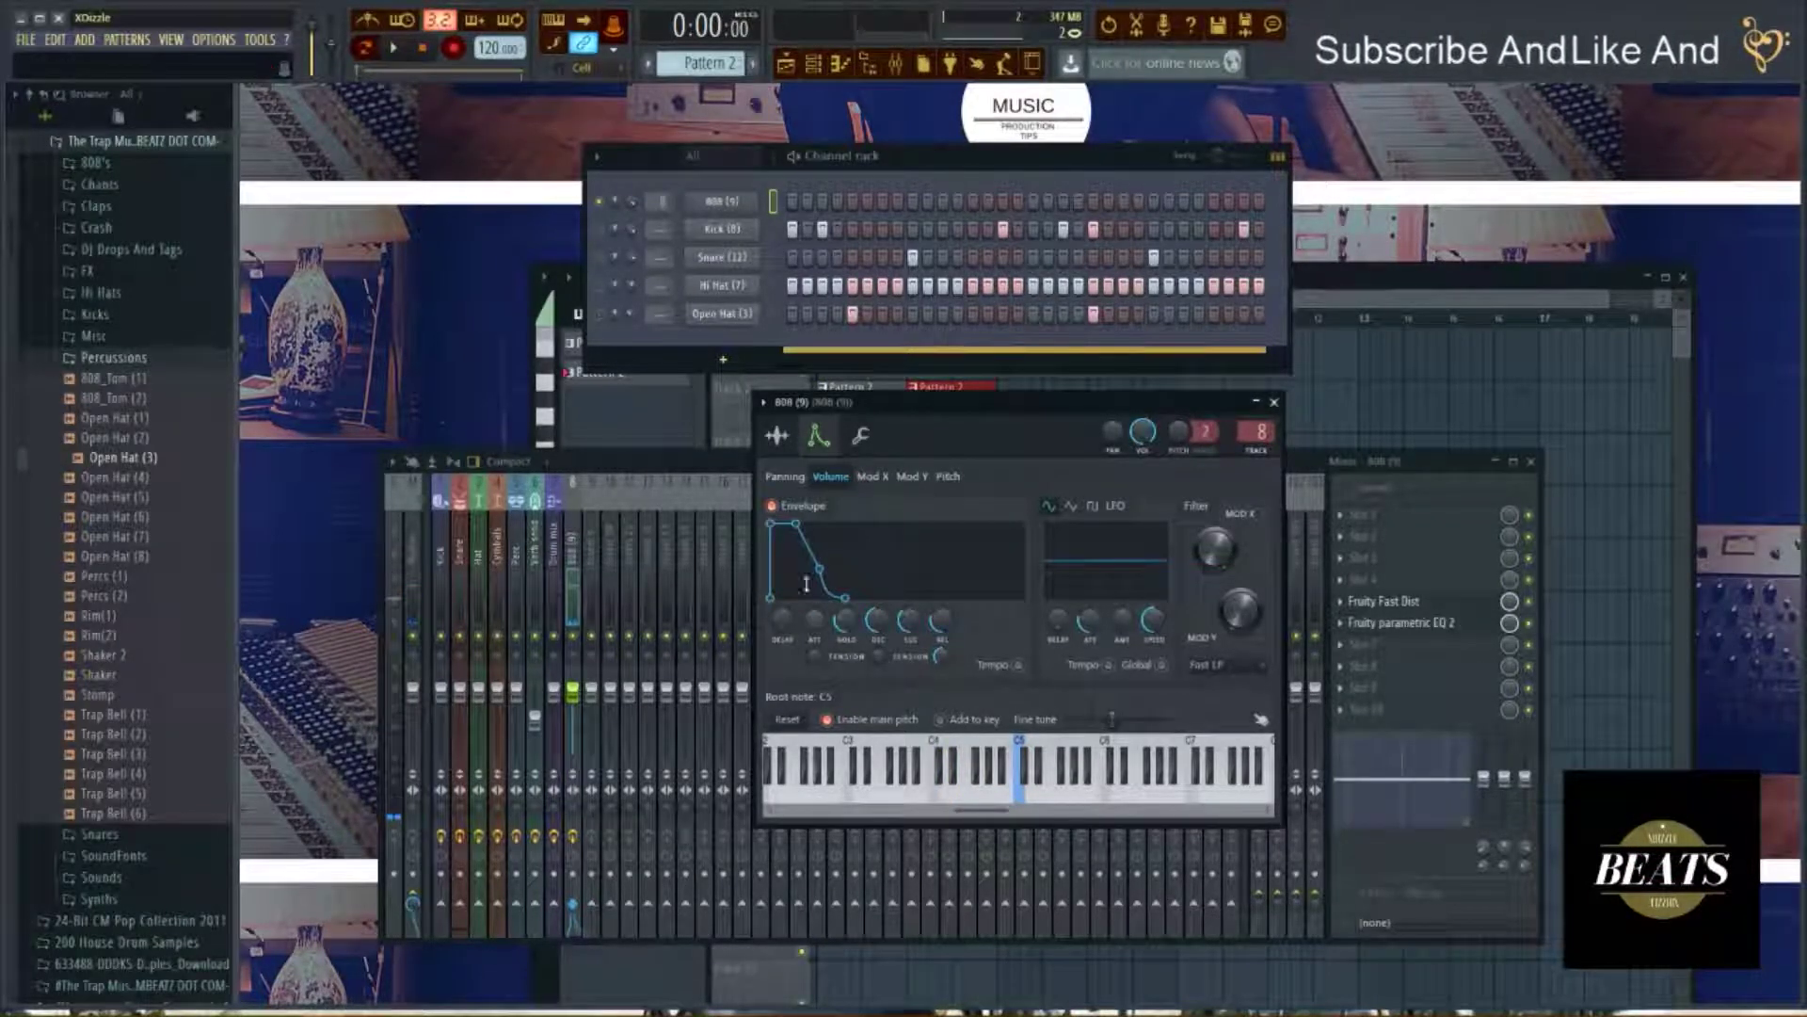
Check the 808's sample waveform and raise its volume envelope's attack time slightly.
{"action": "left_click", "coordinate": [781, 434]}
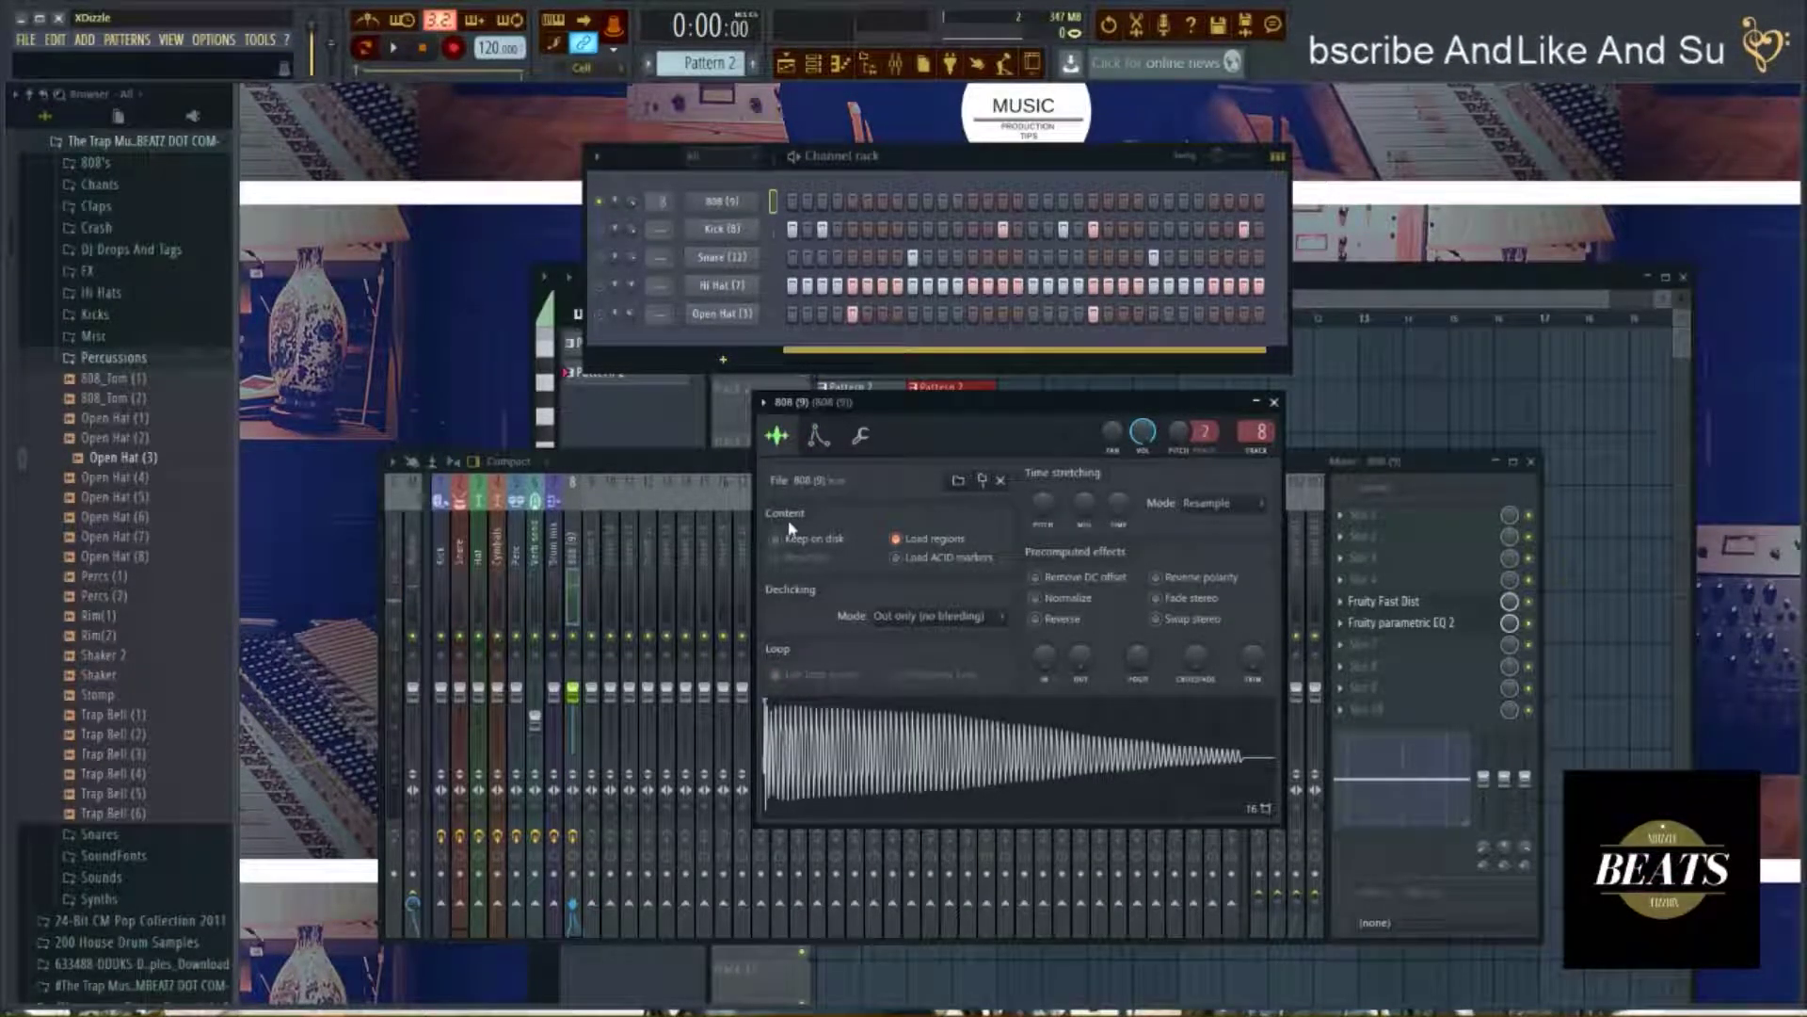
{"action": "left_click", "coordinate": [820, 435]}
{"action": "left_click_drag", "start_coordinate": [815, 622], "coordinate": [820, 628]}
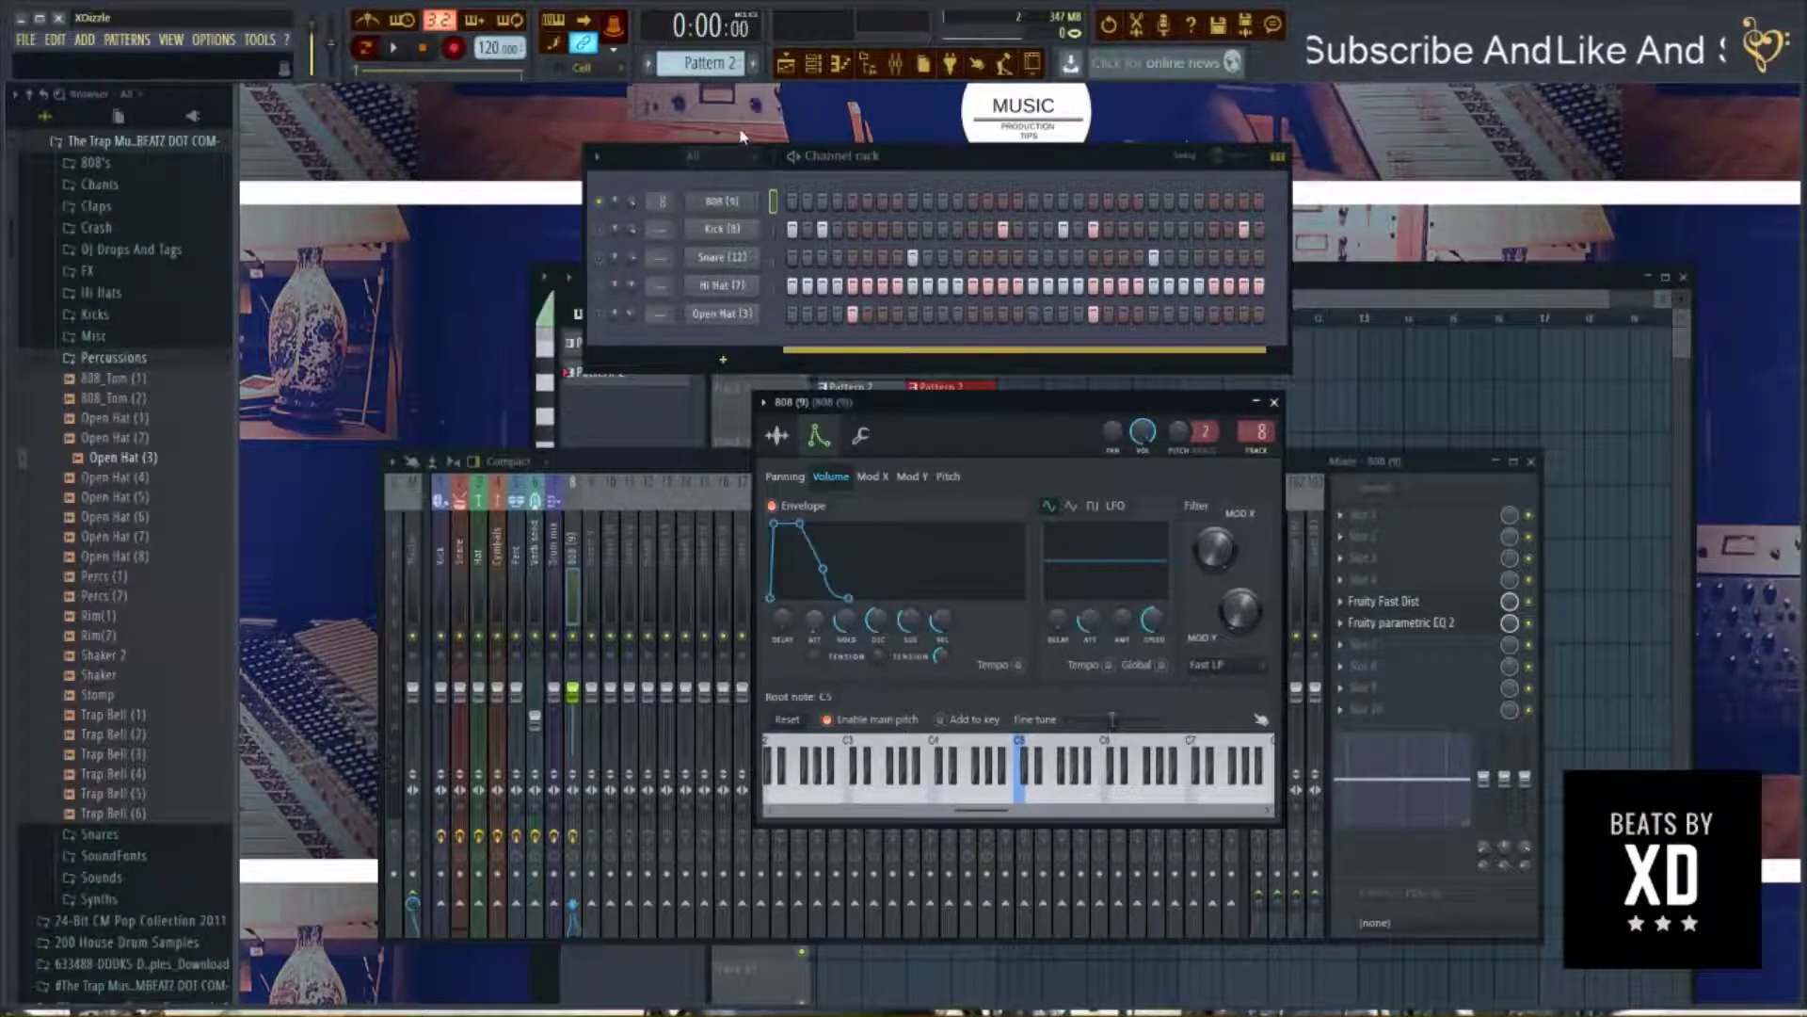
Play the pattern with all channels unmuted and fine-tune the 808's attack time to a very short fade-in.
{"action": "key", "text": "space"}
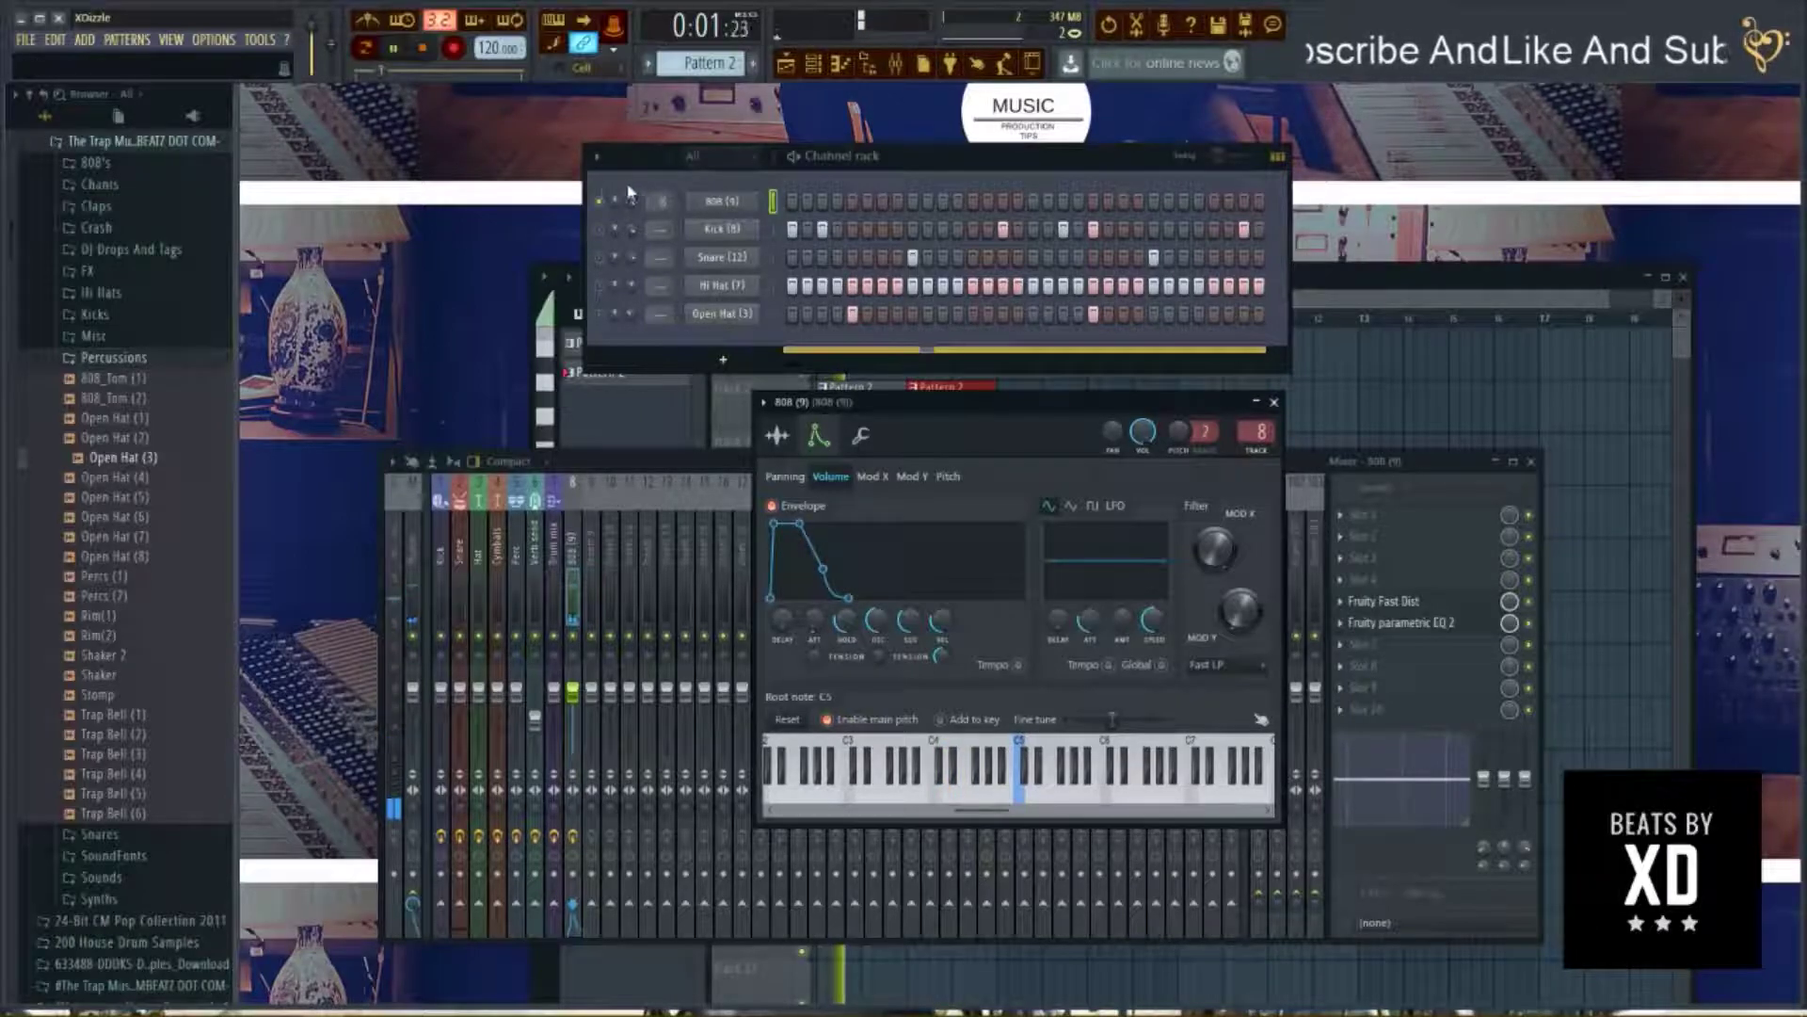
{"action": "right_click", "coordinate": [607, 212]}
{"action": "left_click", "coordinate": [640, 240]}
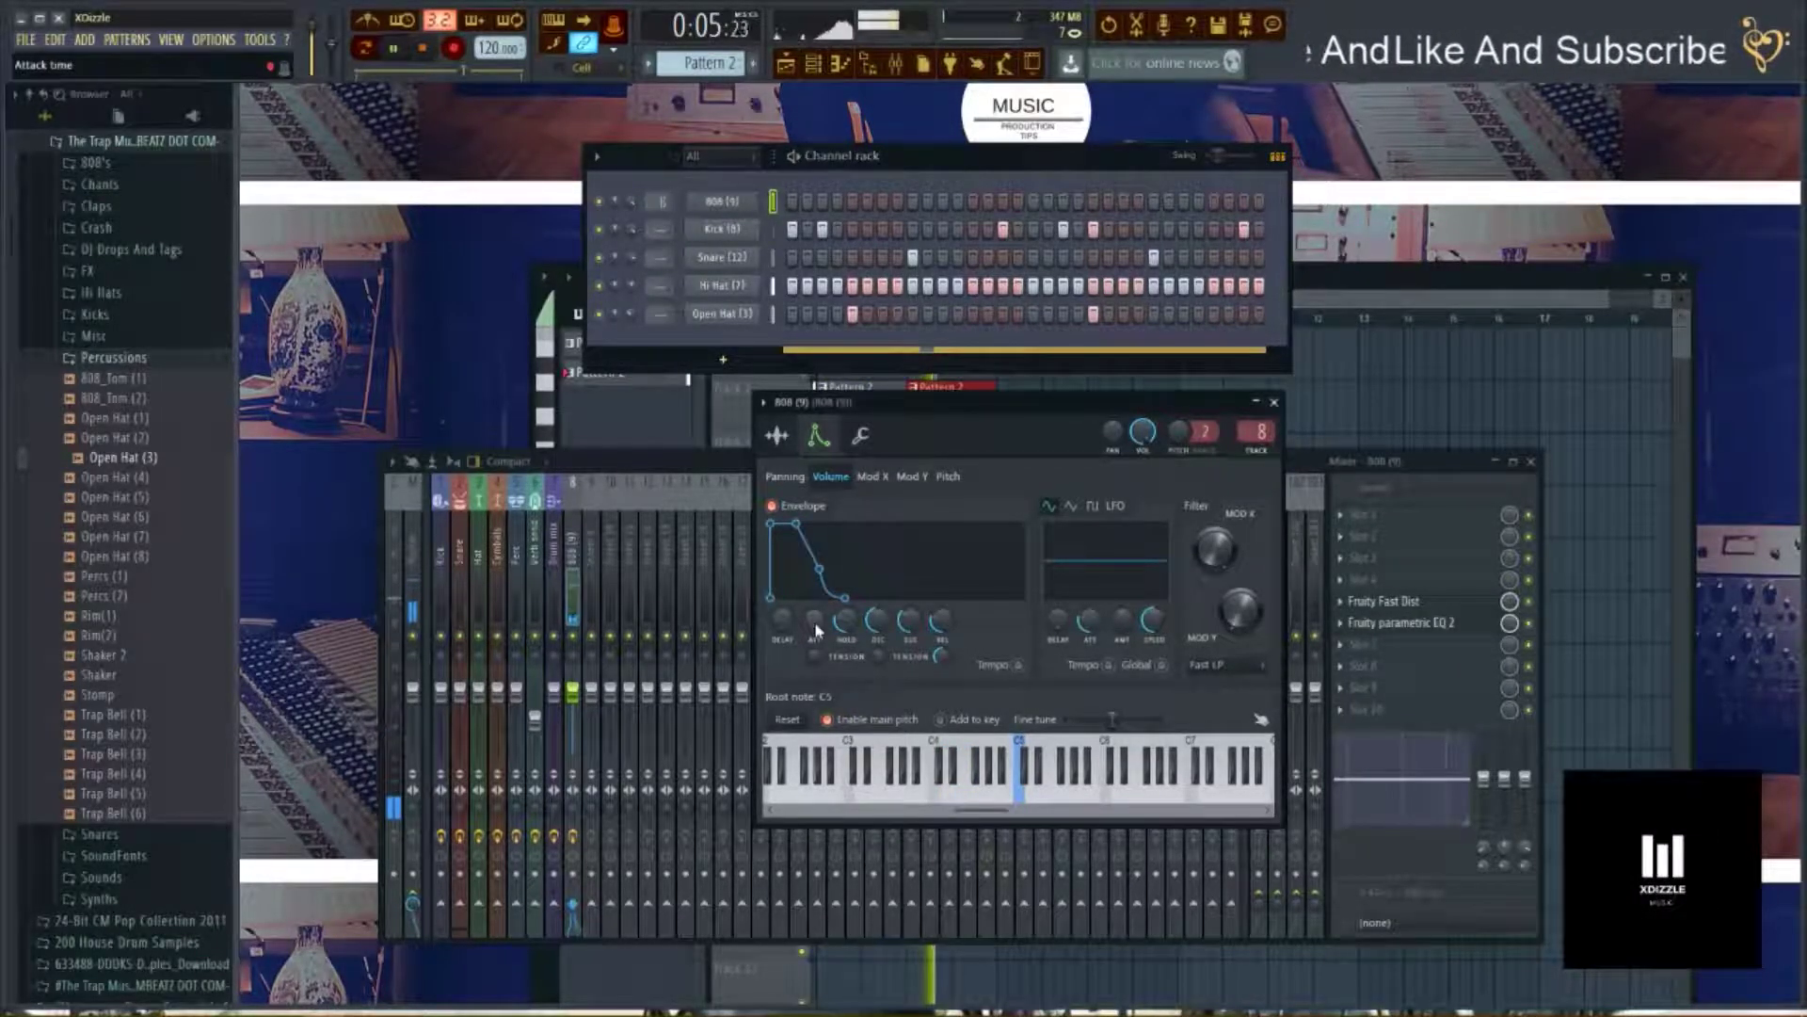
{"action": "scroll", "coordinate": [815, 626], "scroll_direction": "up", "scroll_amount": 3}
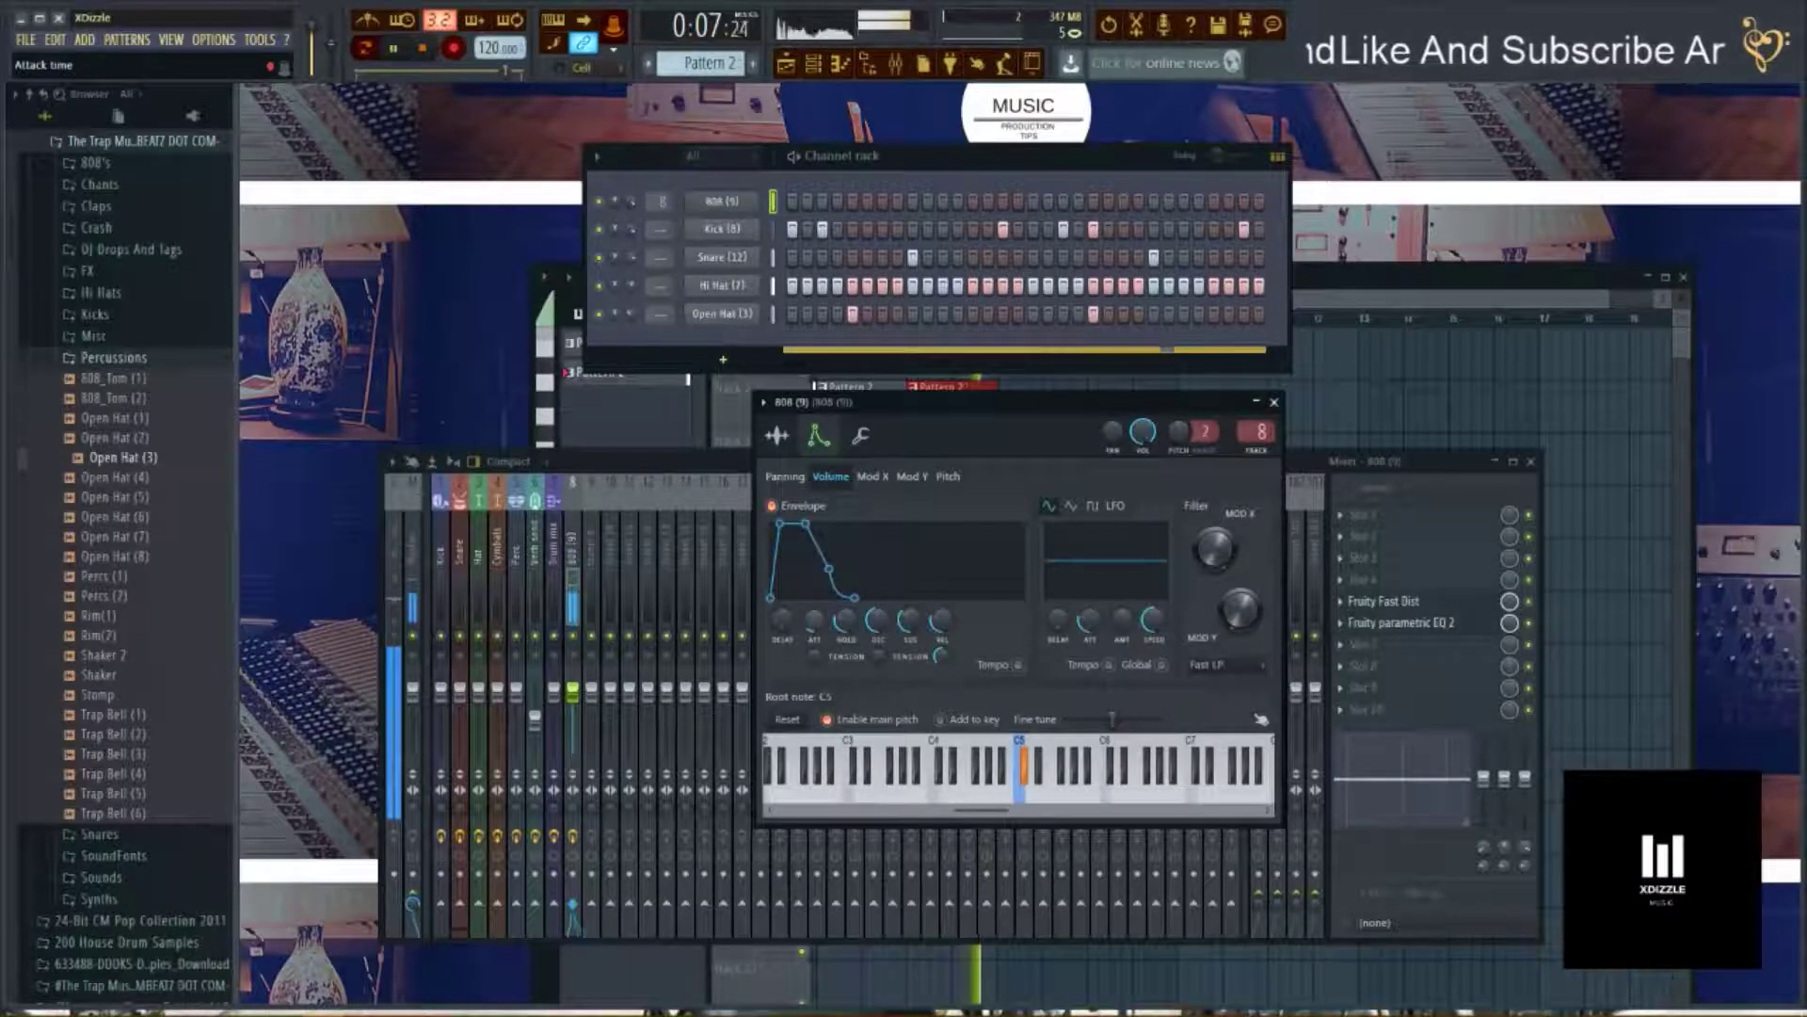
{"action": "scroll", "coordinate": [815, 626], "scroll_direction": "up", "scroll_amount": 2}
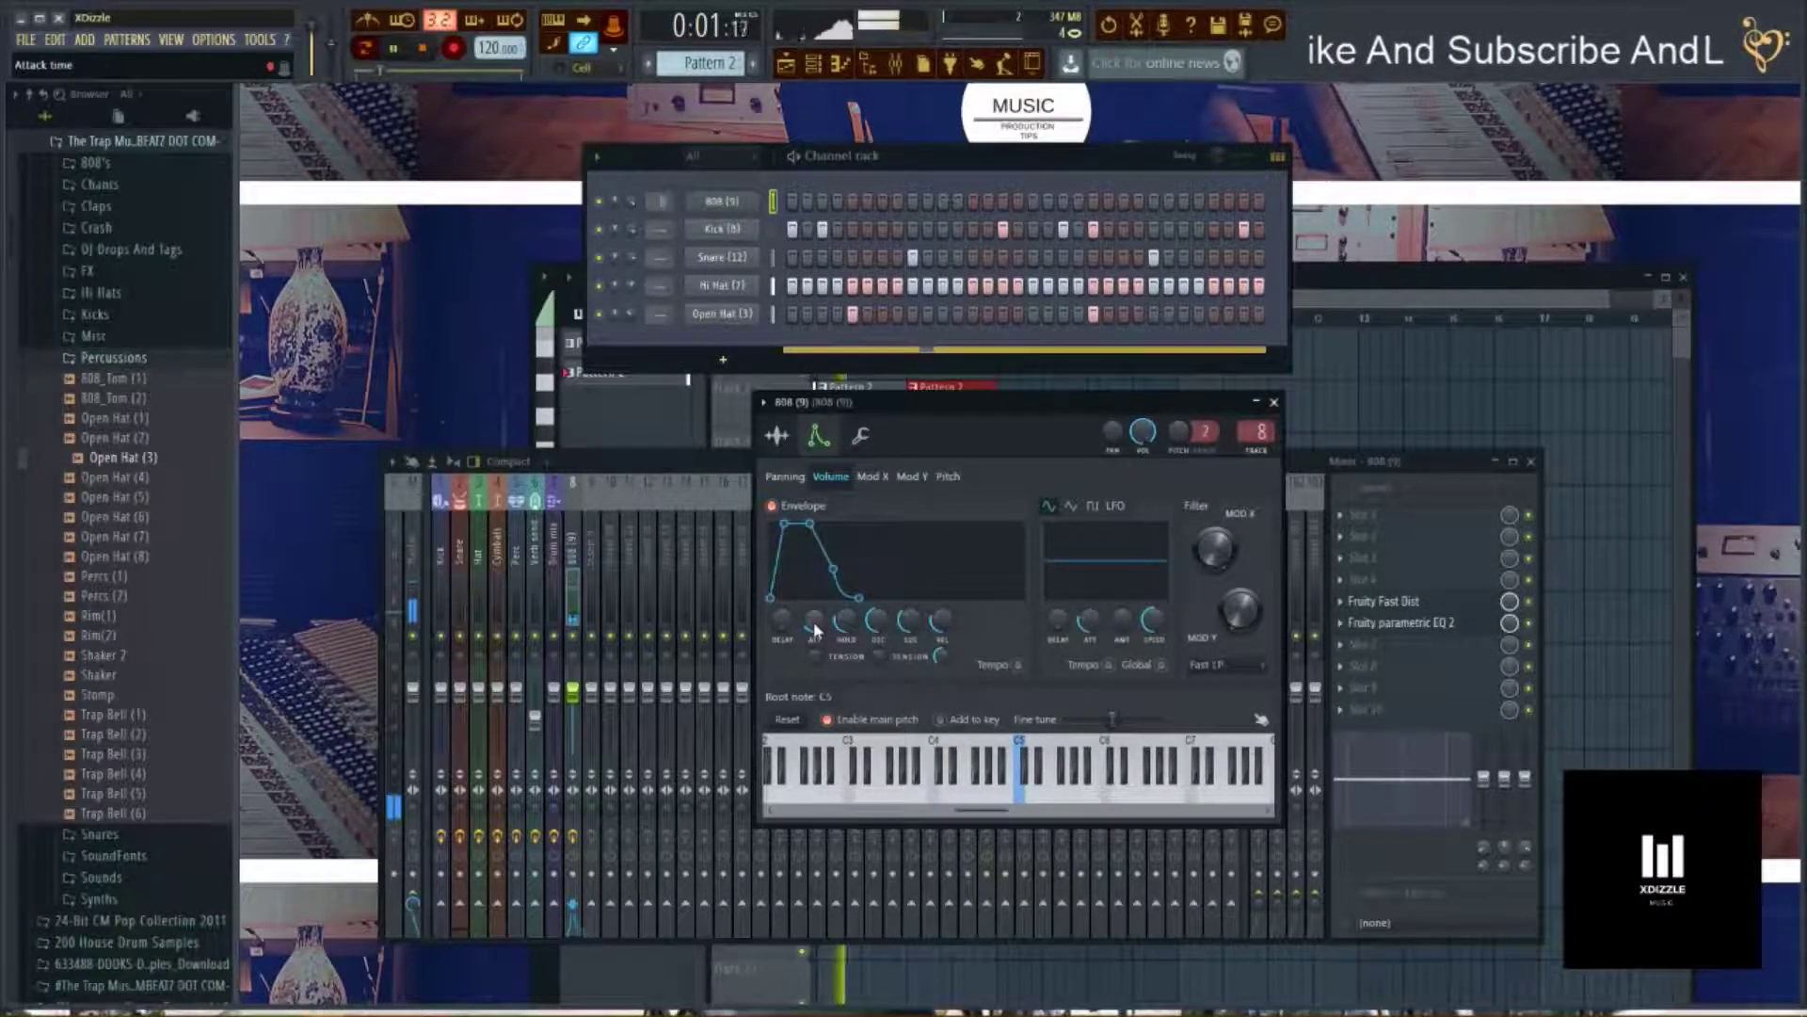
{"action": "scroll", "coordinate": [815, 626], "scroll_direction": "down", "scroll_amount": 3}
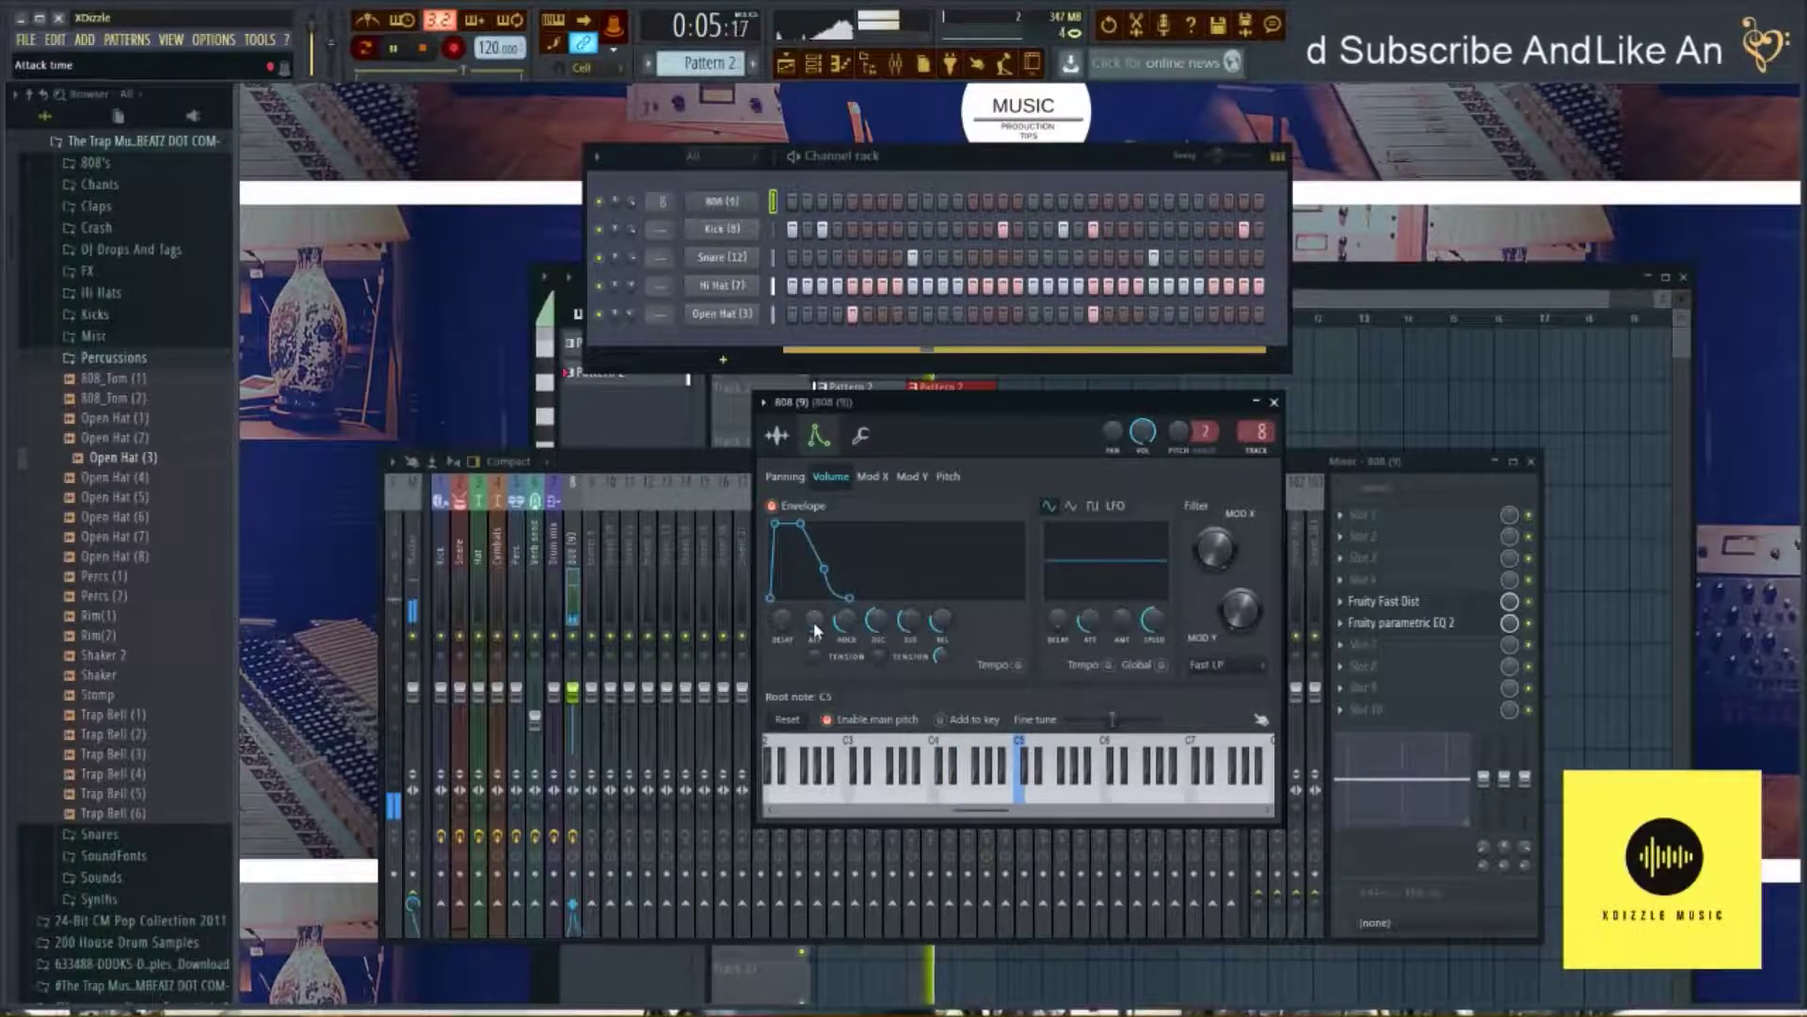
Open the Fruity Fast Dist effect on the 808's mixer track.
{"action": "left_click", "coordinate": [1468, 601]}
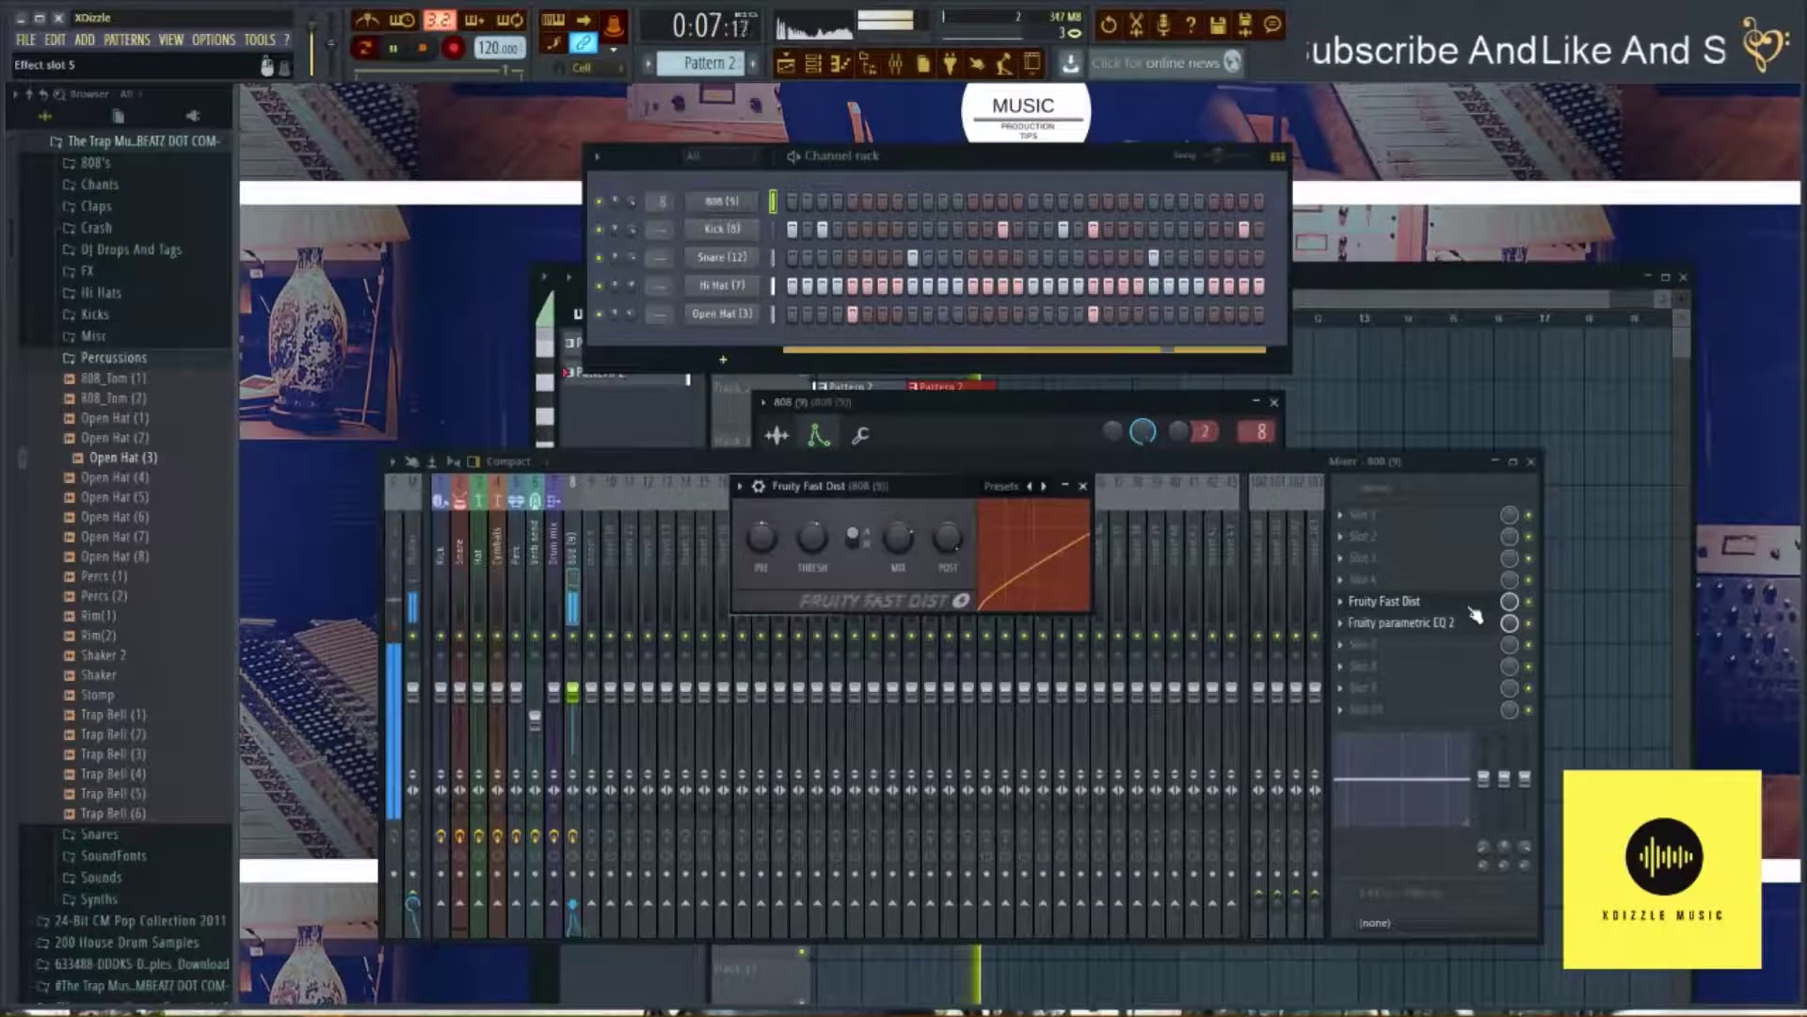